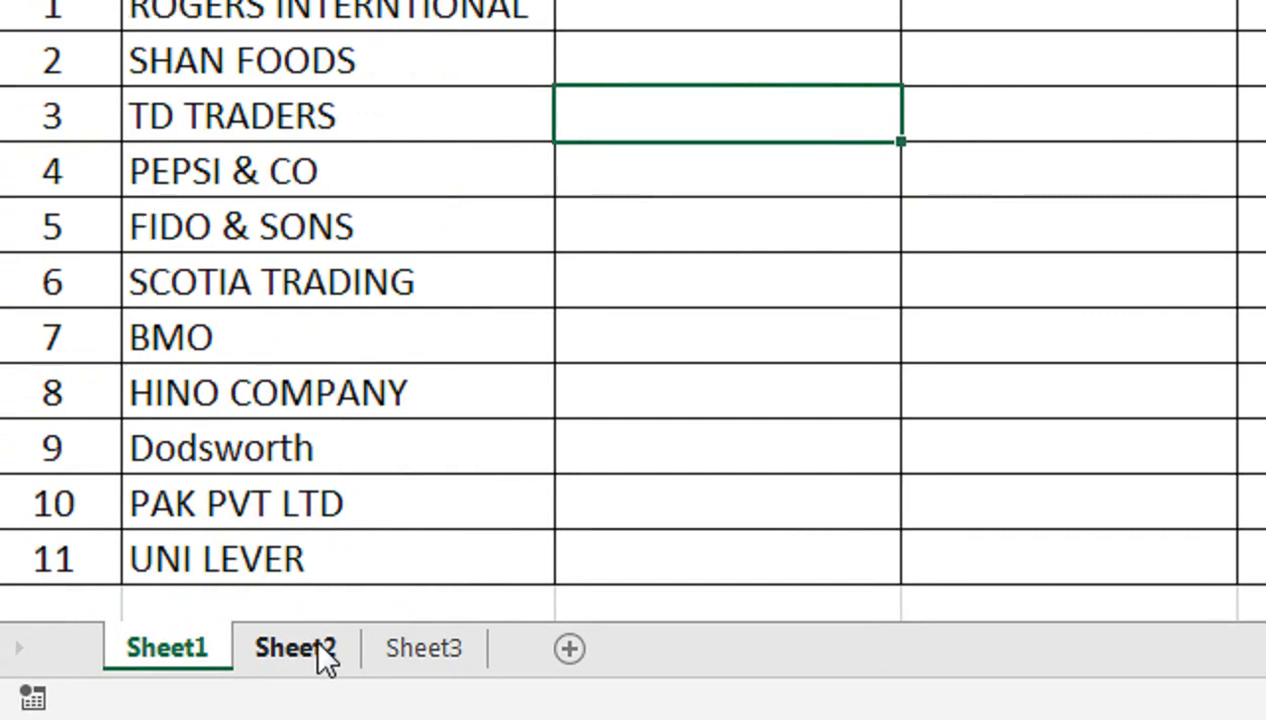
On Sheet2, enter the label "CUTOMAER NAME" in cell A1.
{"action": "left_click", "coordinate": [300, 648]}
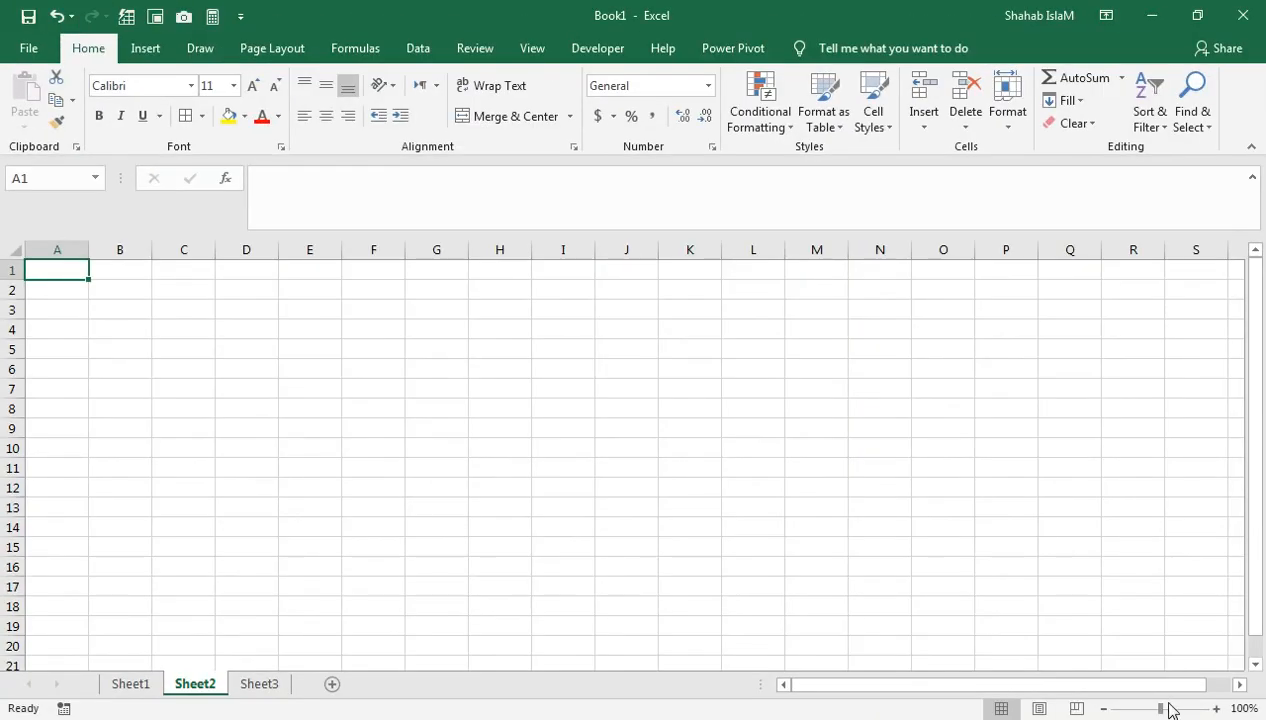
{"action": "left_click_drag", "start_coordinate": [1170, 710], "coordinate": [1183, 708]}
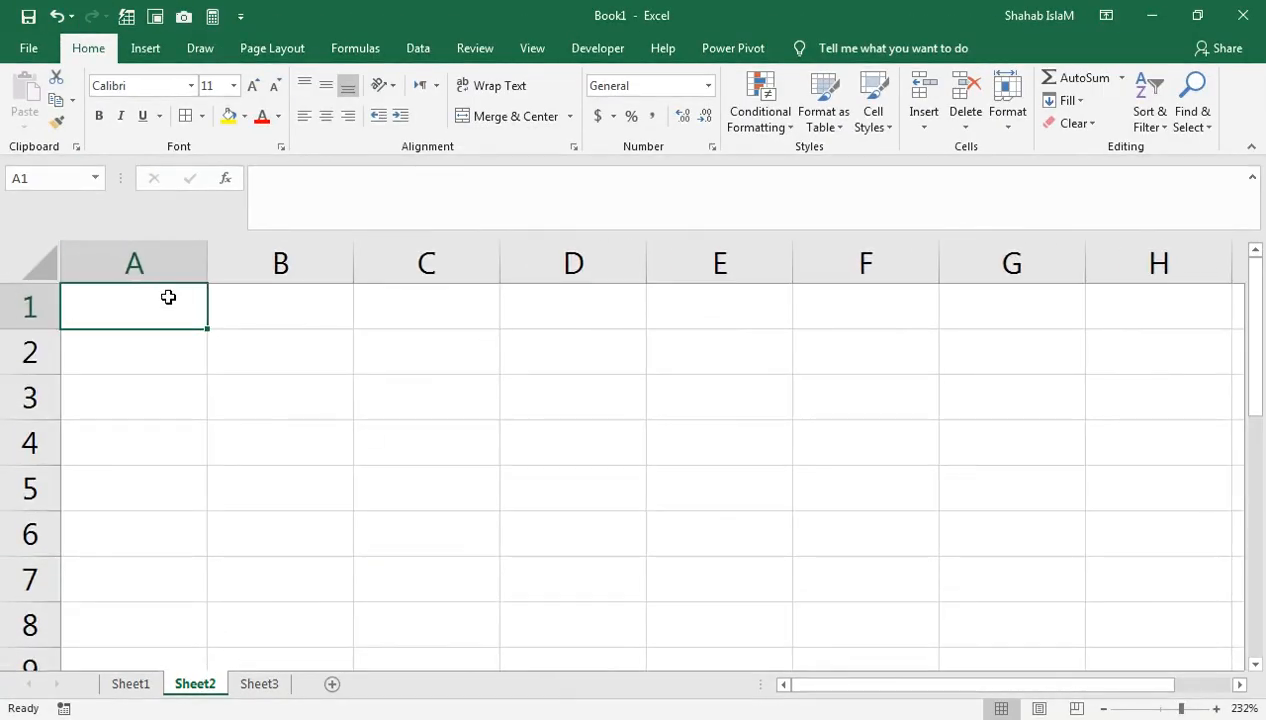
{"action": "type", "text": "CU"}
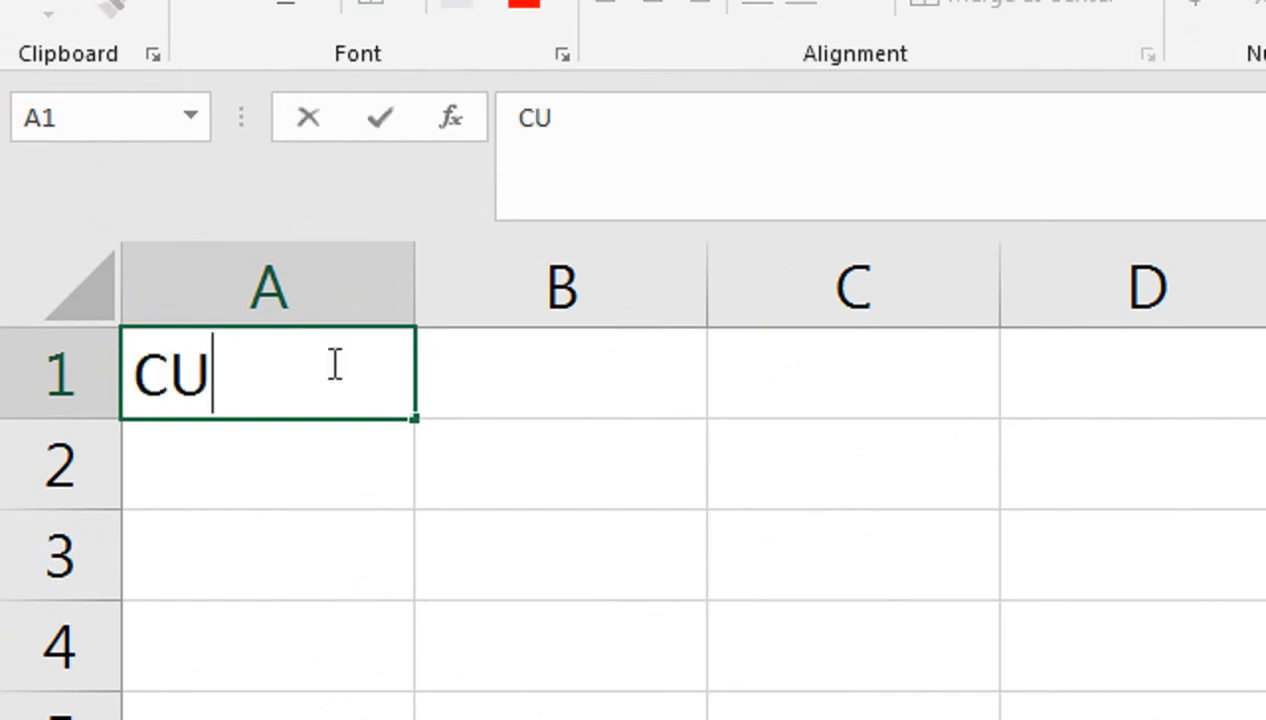
{"action": "type", "text": "S"}
{"action": "key", "text": "BackSpace"}
{"action": "type", "text": "TOMAER B"}
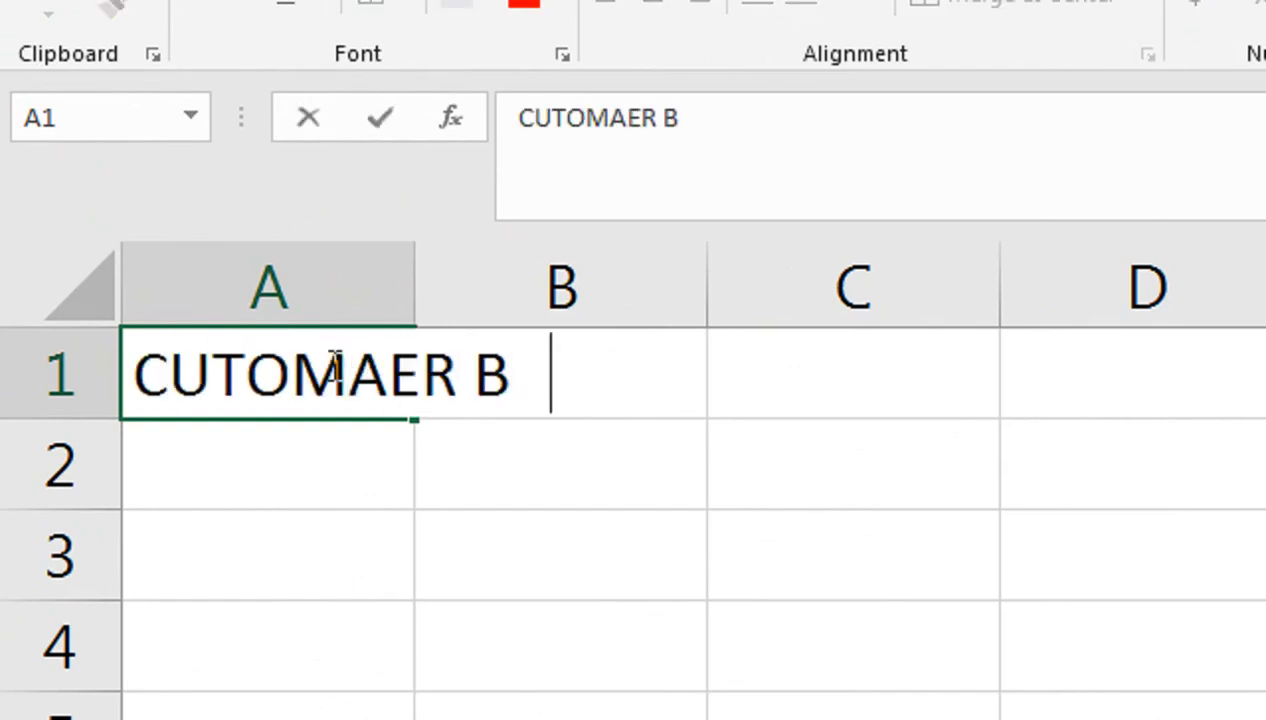
{"action": "key", "text": "BackSpace"}
{"action": "key", "text": "BackSpace"}
{"action": "type", "text": "N"}
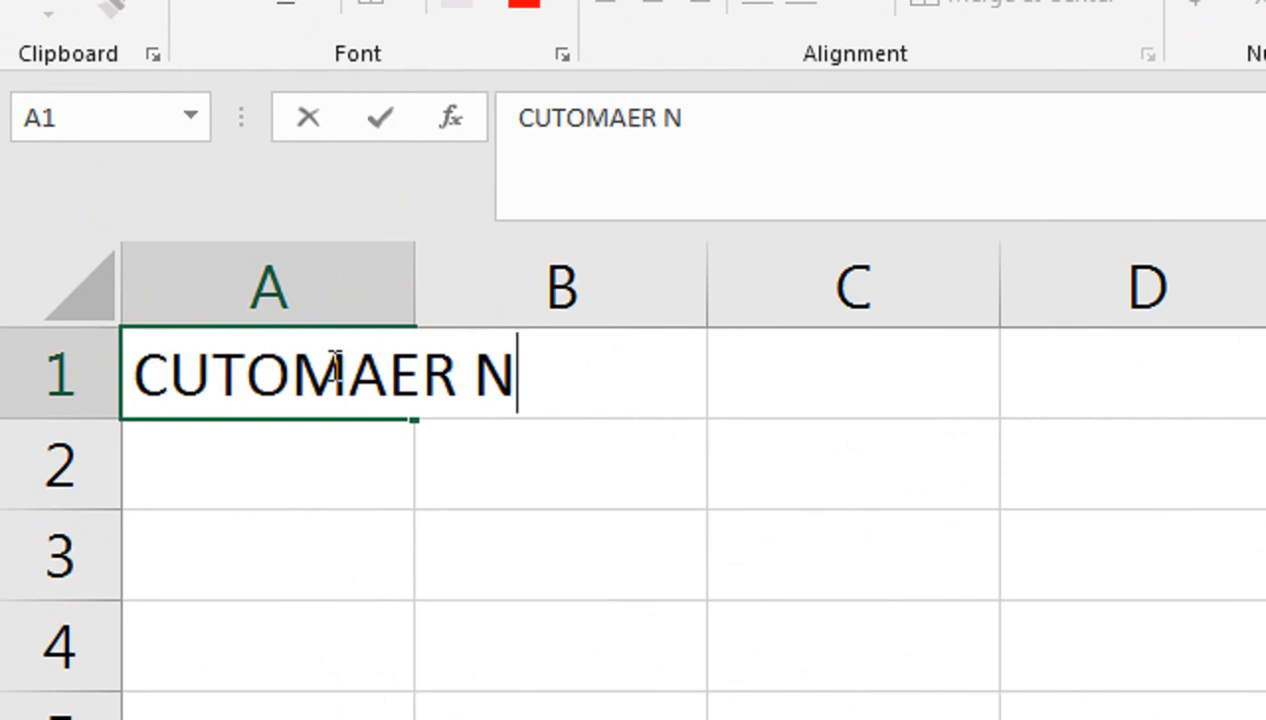
{"action": "type", "text": "AME"}
{"action": "key", "text": "Return"}
AutoFit the width of column A to the label in cell A1.
{"action": "left_click", "coordinate": [330, 365]}
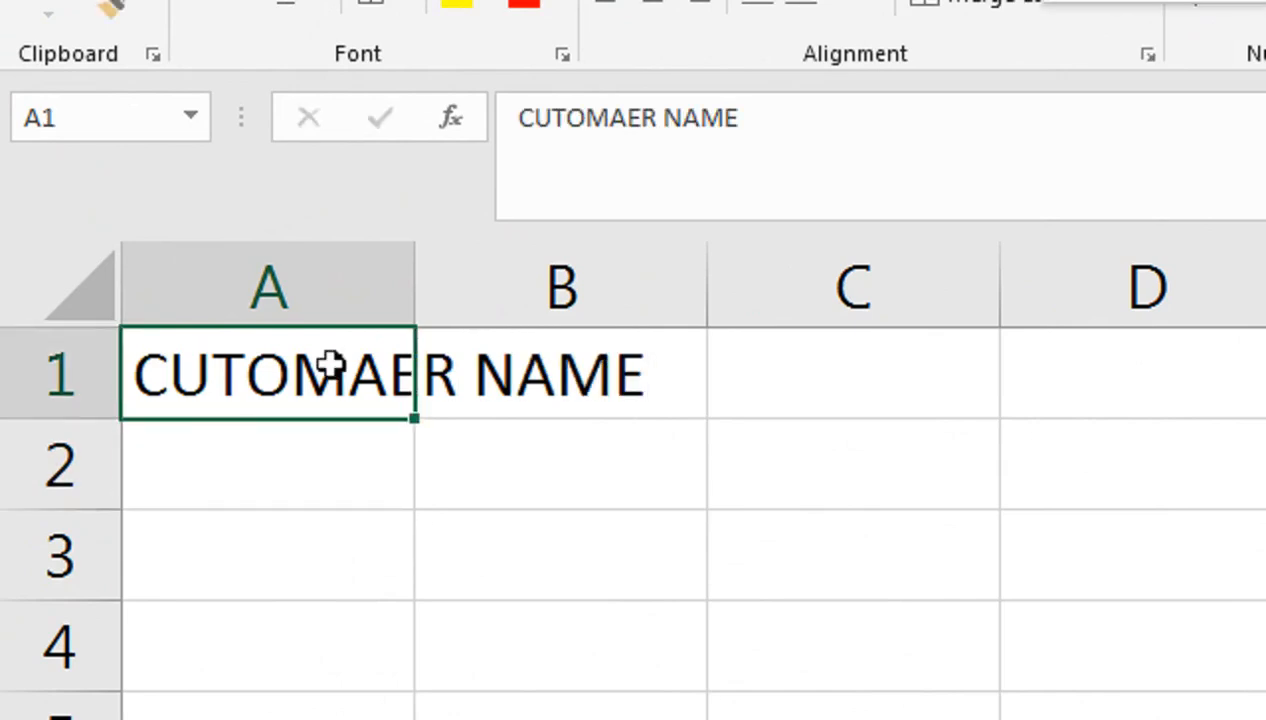
{"action": "key", "text": "alt+h"}
{"action": "key", "text": "o"}
{"action": "key", "text": "i"}
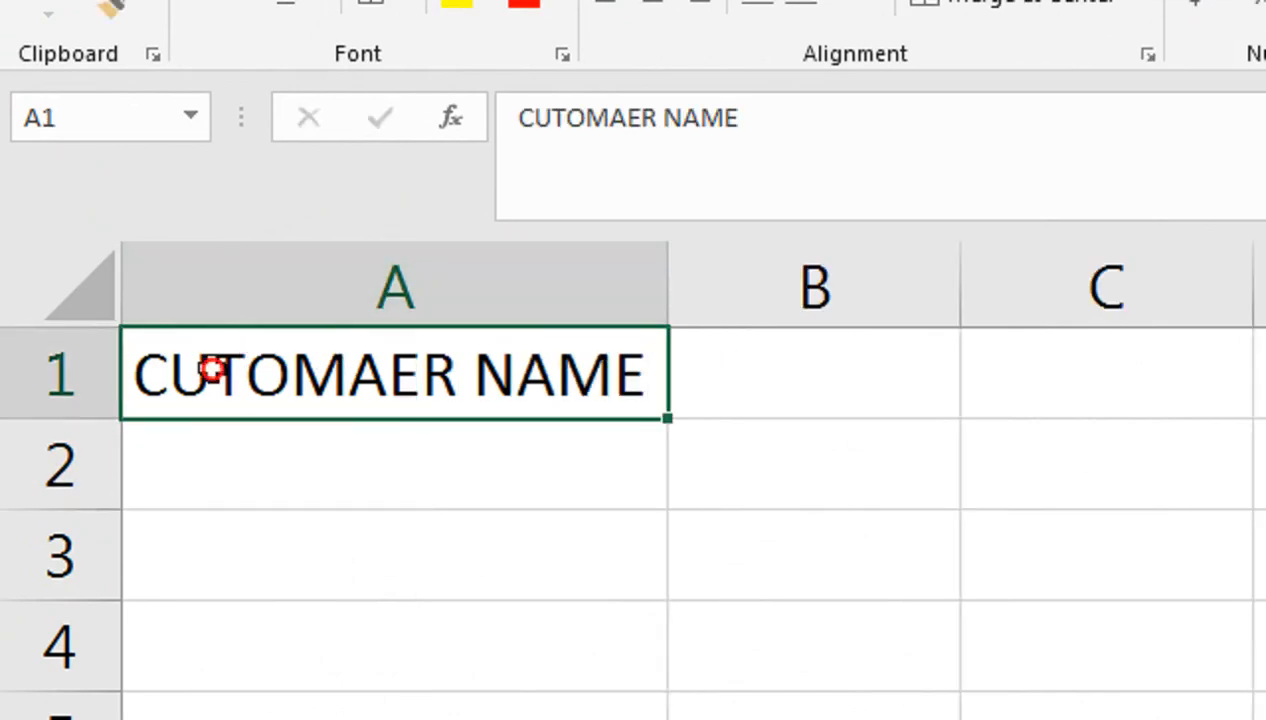
Correct the spelling of the label in cell A1 to "CUSTOMER NAME".
{"action": "double_click", "coordinate": [212, 372]}
{"action": "type", "text": "S"}
{"action": "key", "text": "Return"}
{"action": "left_click", "coordinate": [405, 400]}
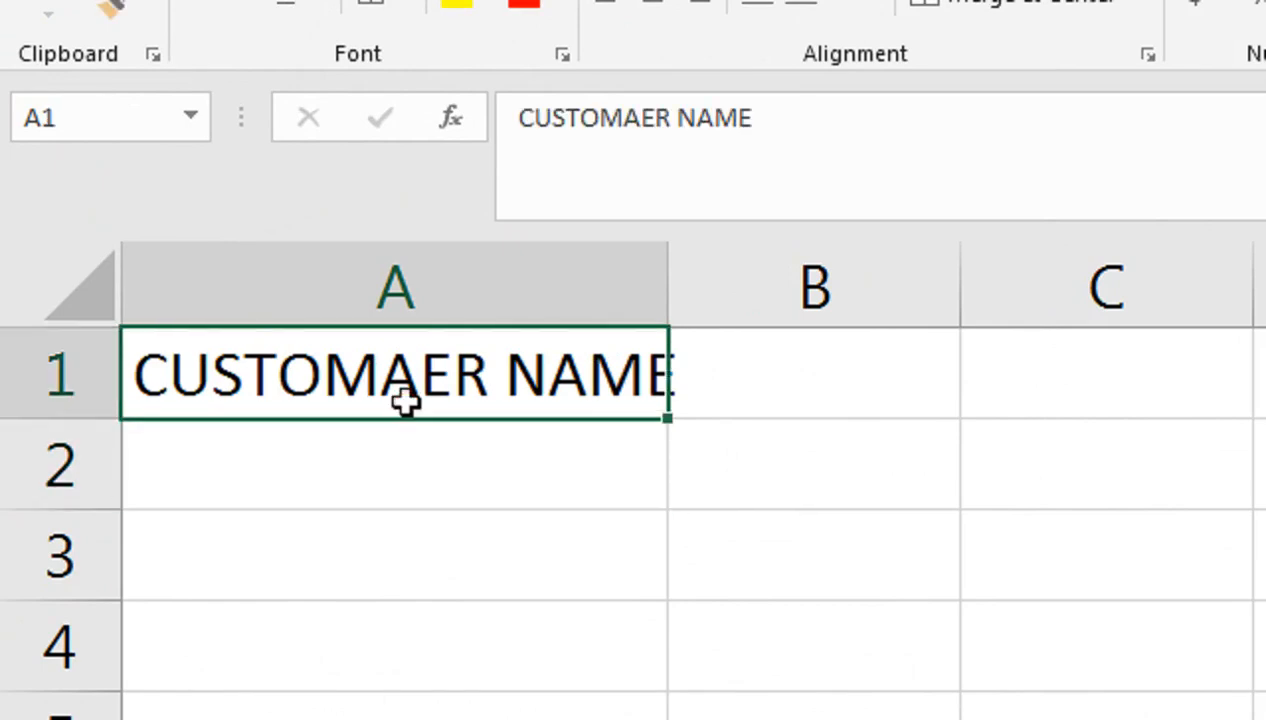
{"action": "double_click", "coordinate": [413, 392]}
{"action": "key", "text": "BackSpace"}
{"action": "key", "text": "Return"}
{"action": "left_click", "coordinate": [410, 395]}
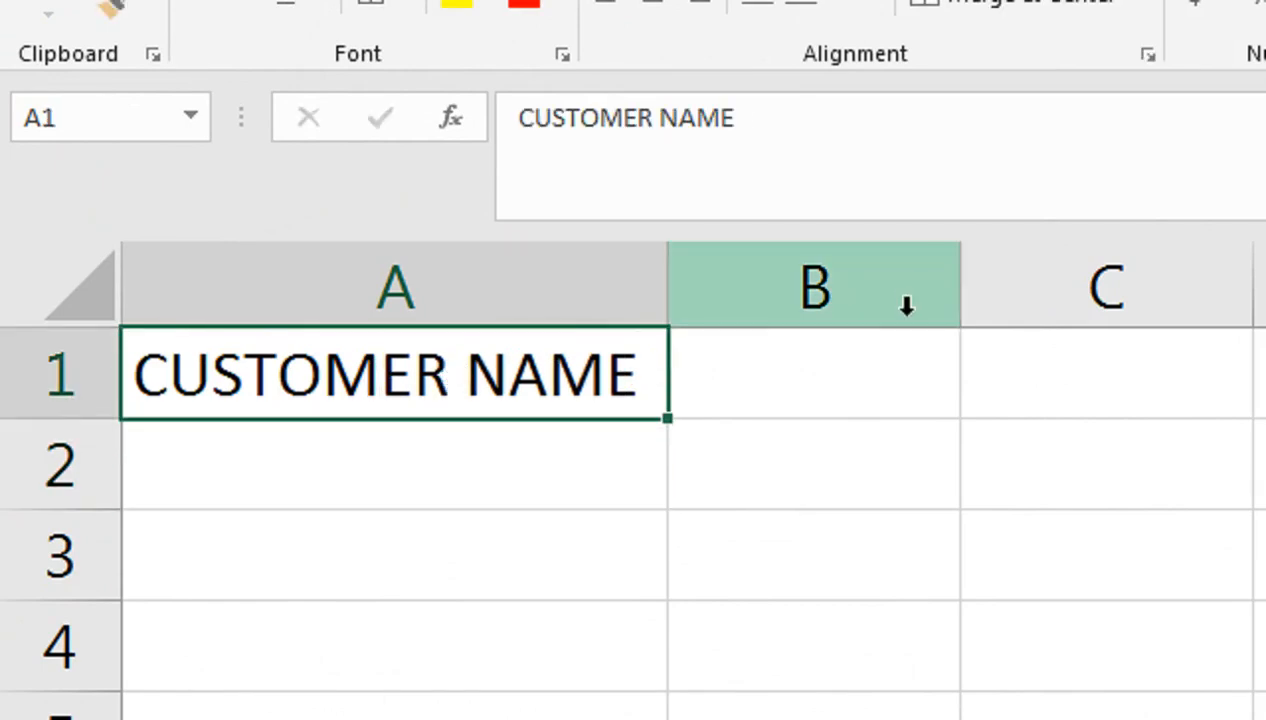
Copy ROGERS INTERNTIONAL from cell B4 of Sheet1 into cell B1 of Sheet2 and fit column B's width to the text.
{"action": "left_click_drag", "start_coordinate": [960, 294], "coordinate": [1022, 300]}
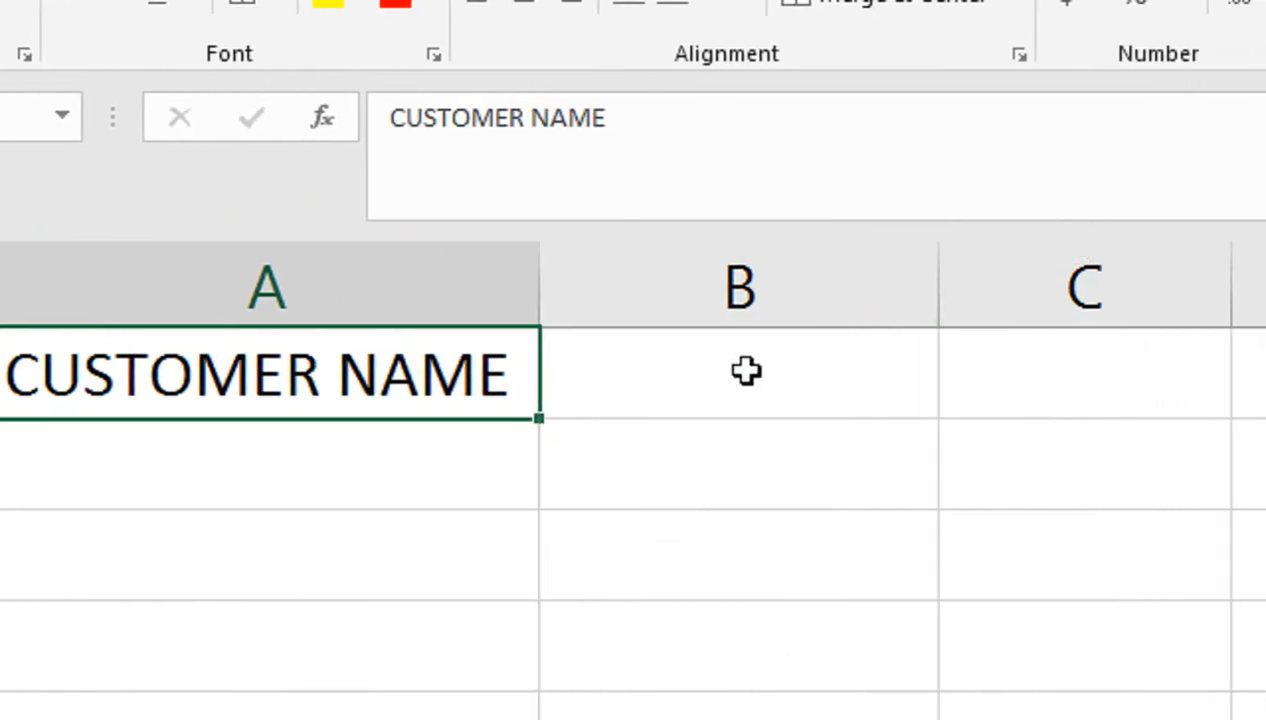
{"action": "left_click", "coordinate": [677, 372]}
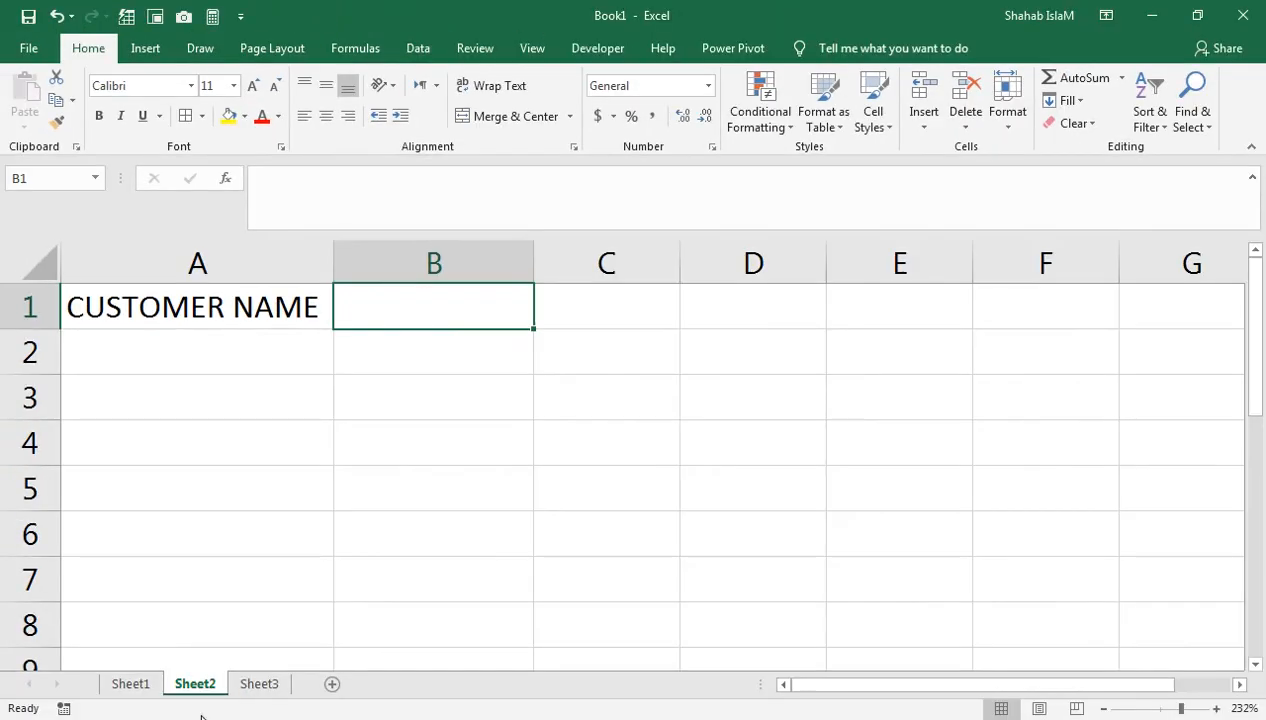
{"action": "left_click", "coordinate": [130, 683]}
{"action": "left_click", "coordinate": [405, 362]}
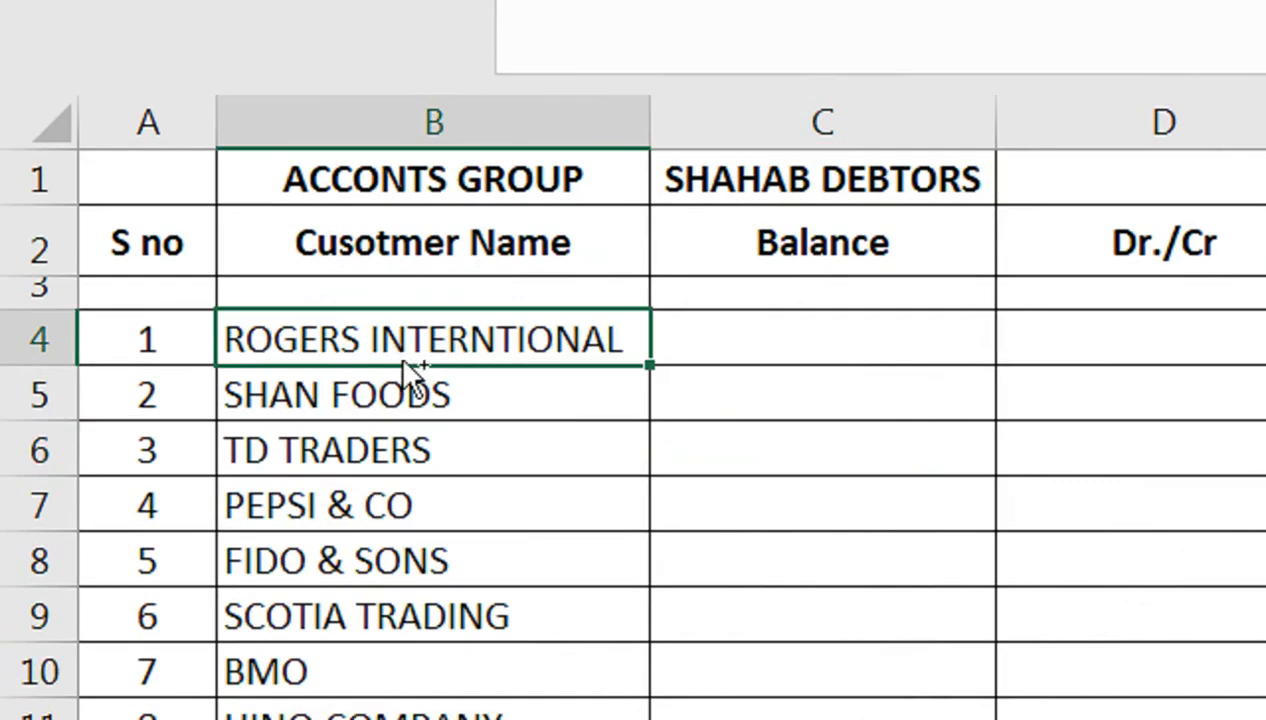
{"action": "key", "text": "ctrl+c"}
{"action": "left_click", "coordinate": [396, 667]}
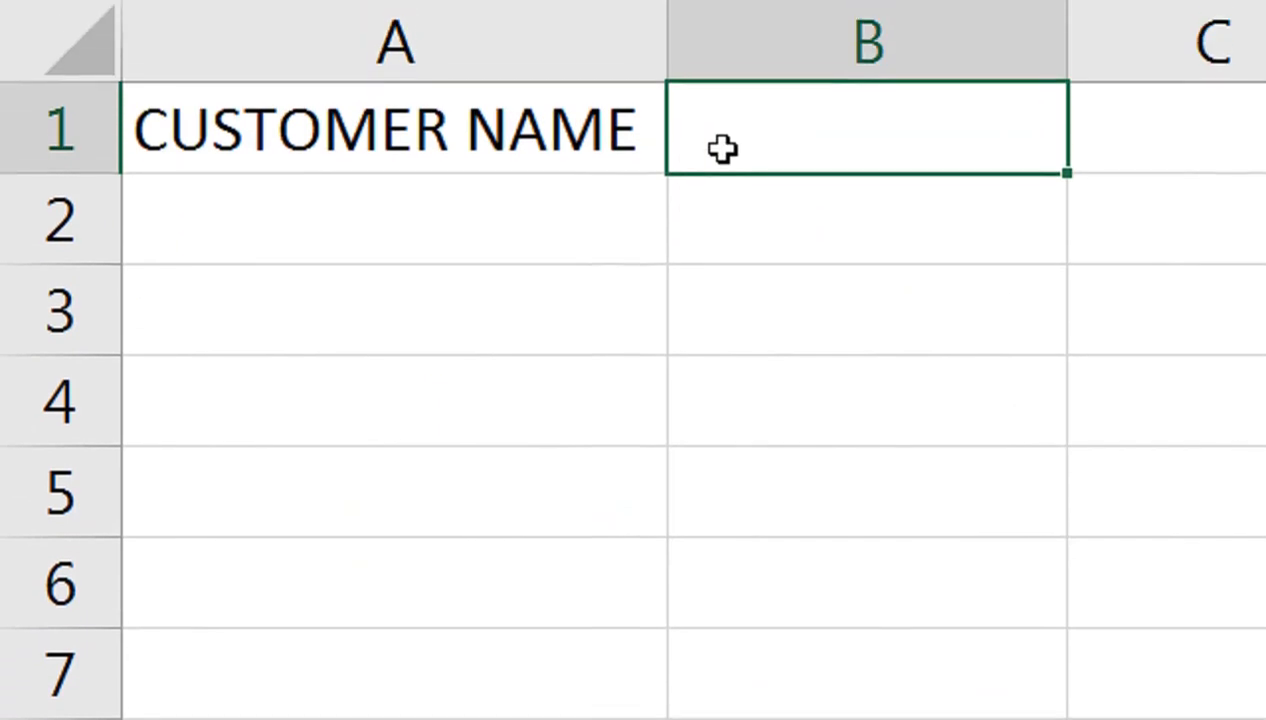
{"action": "key", "text": "ctrl+v"}
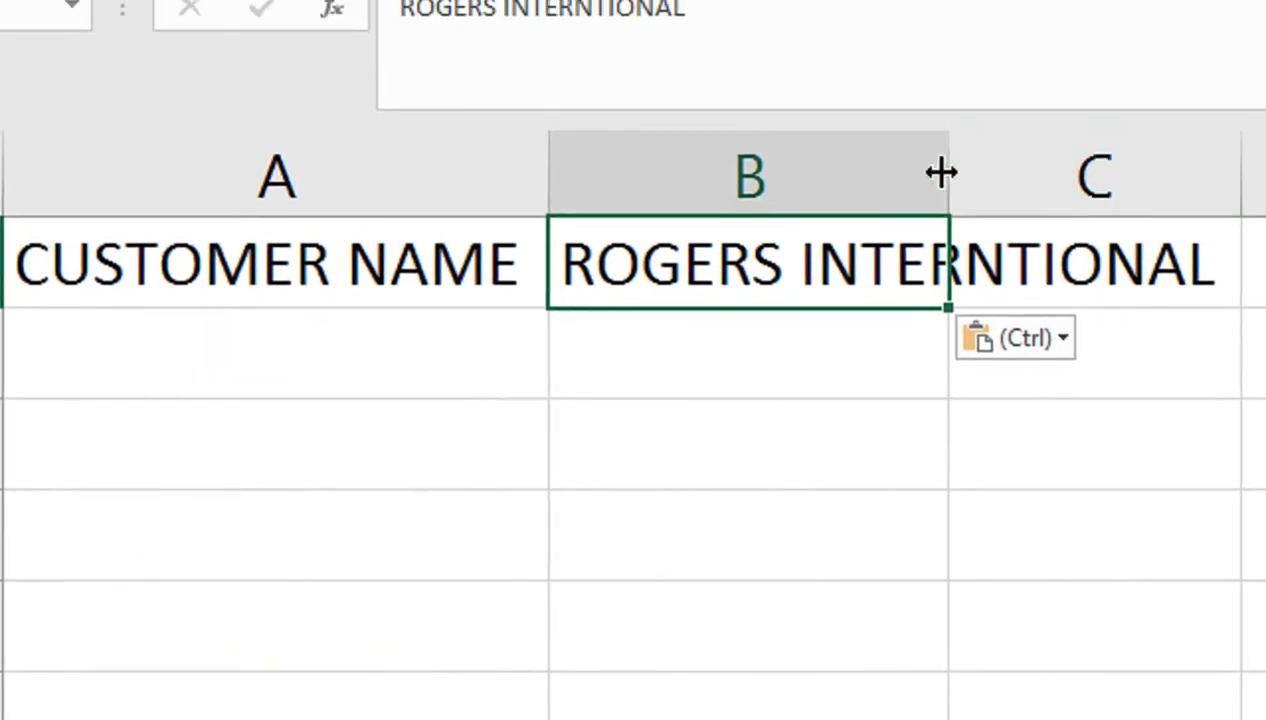
{"action": "double_click", "coordinate": [941, 172]}
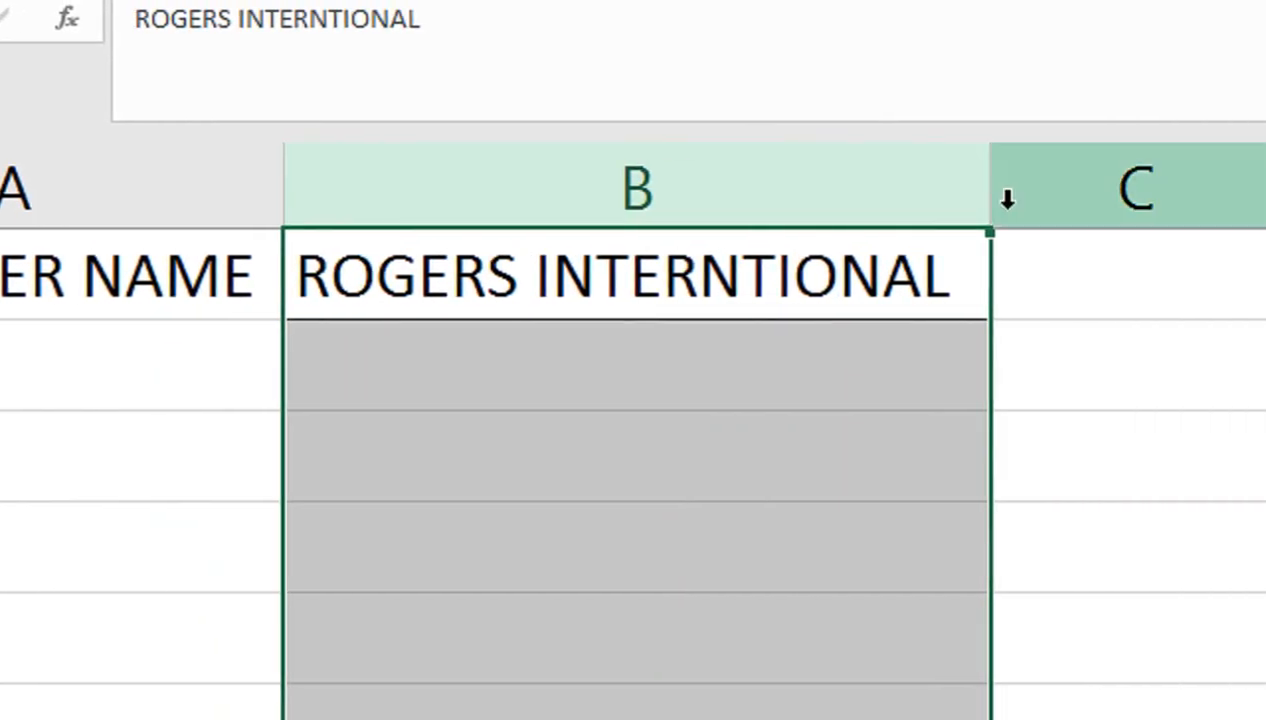
{"action": "left_click_drag", "start_coordinate": [1255, 203], "coordinate": [1227, 203]}
Make the CUSTOMER NAME label in cell A1 bold.
{"action": "left_click", "coordinate": [232, 356]}
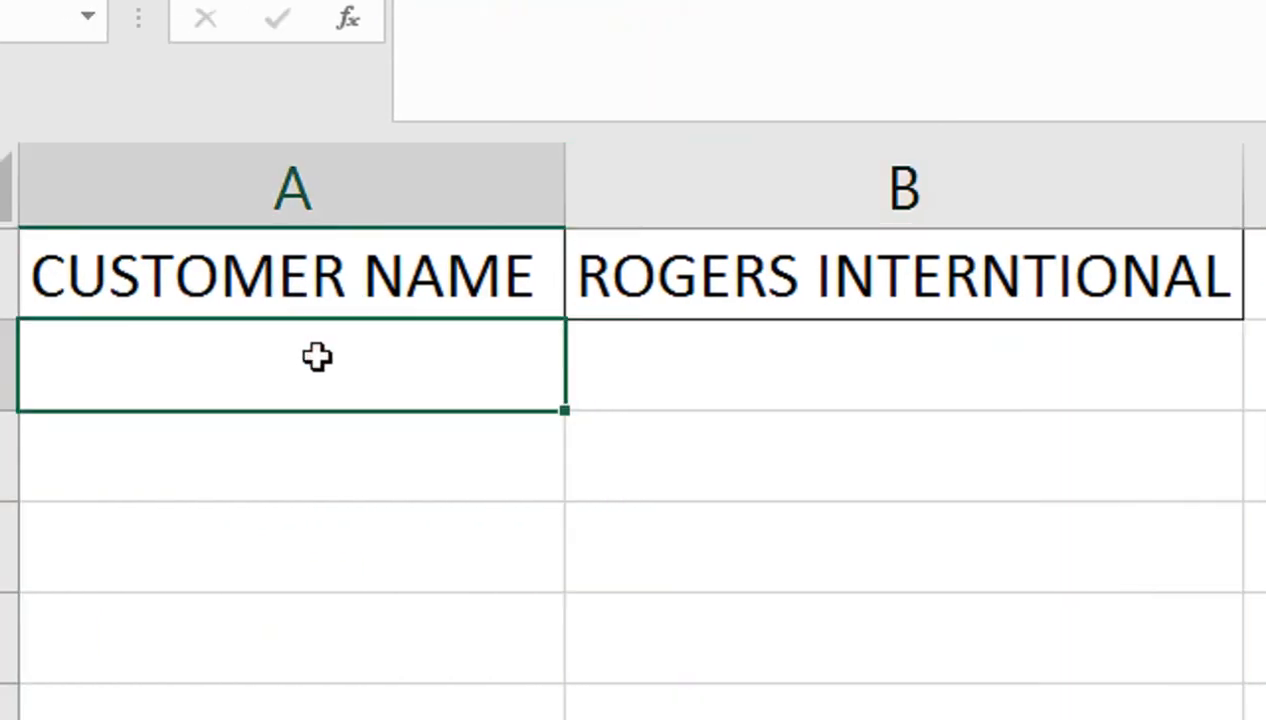
{"action": "left_click", "coordinate": [243, 280]}
{"action": "left_click", "coordinate": [198, 136]}
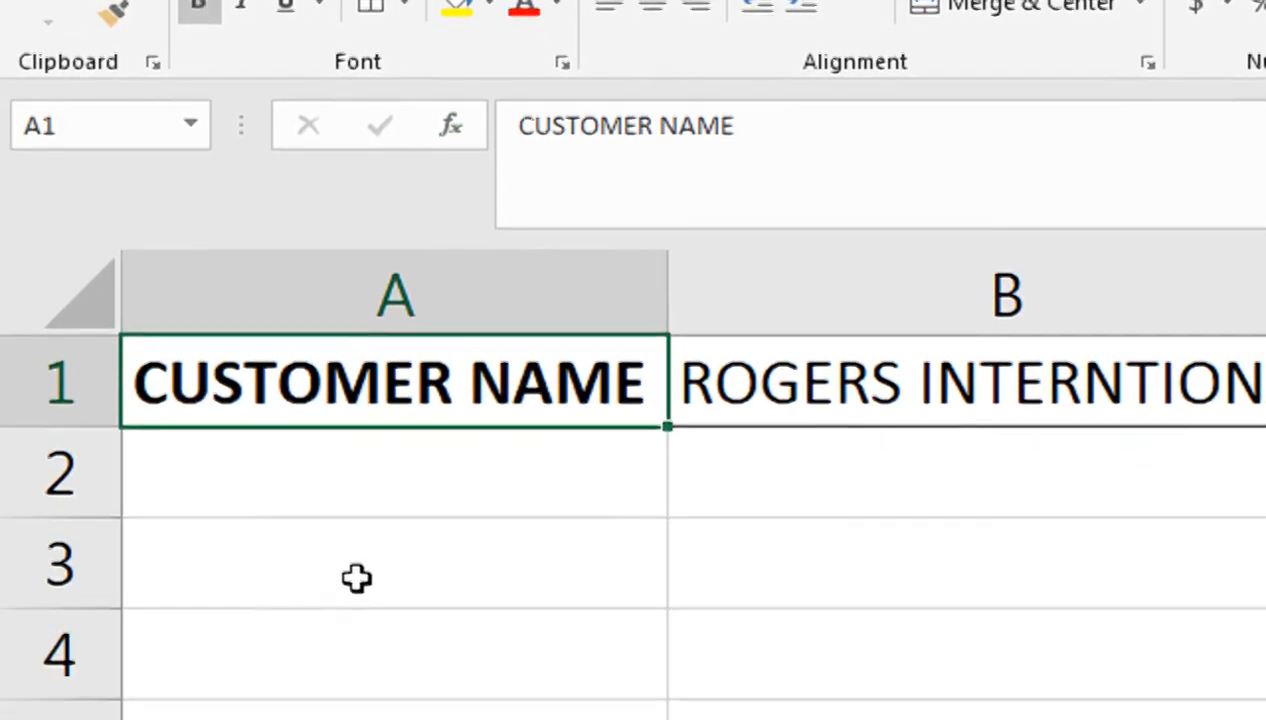
Narrow column A to well under its current width and move ROGERS INTERNTIONAL from cell B1 to C1.
{"action": "left_click", "coordinate": [356, 576]}
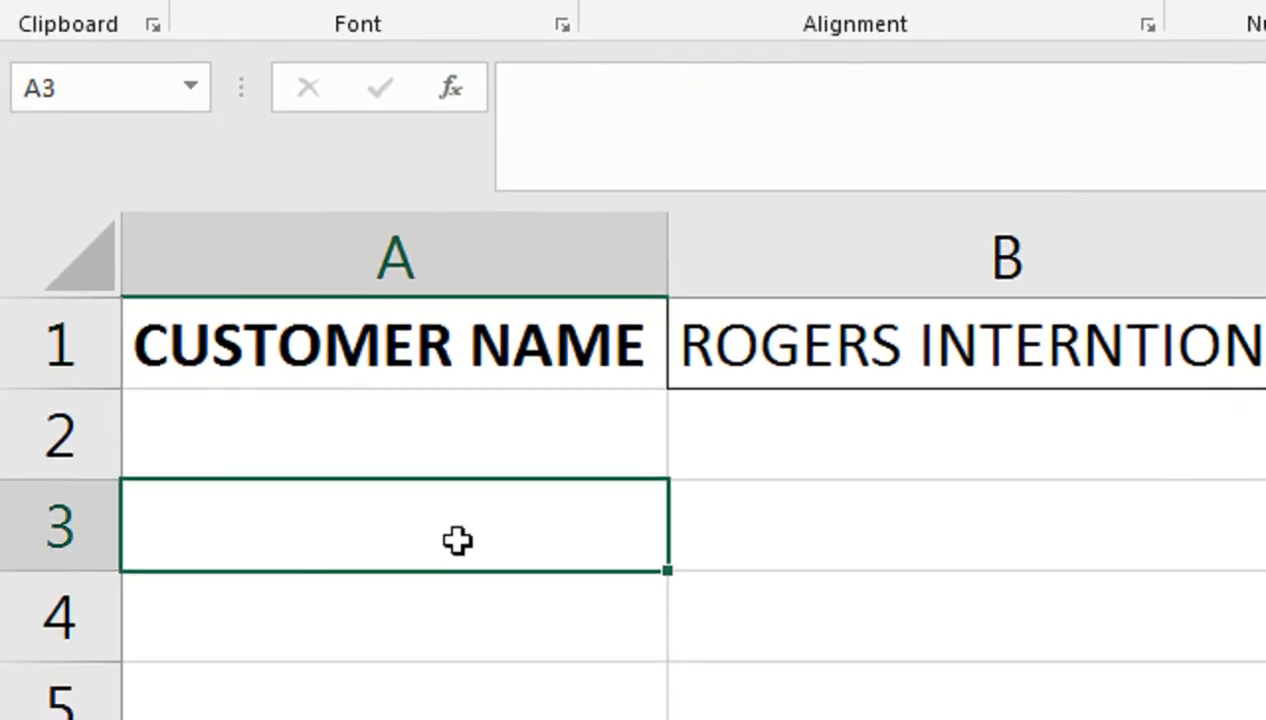
{"action": "left_click_drag", "start_coordinate": [672, 270], "coordinate": [333, 290]}
{"action": "left_click", "coordinate": [512, 335]}
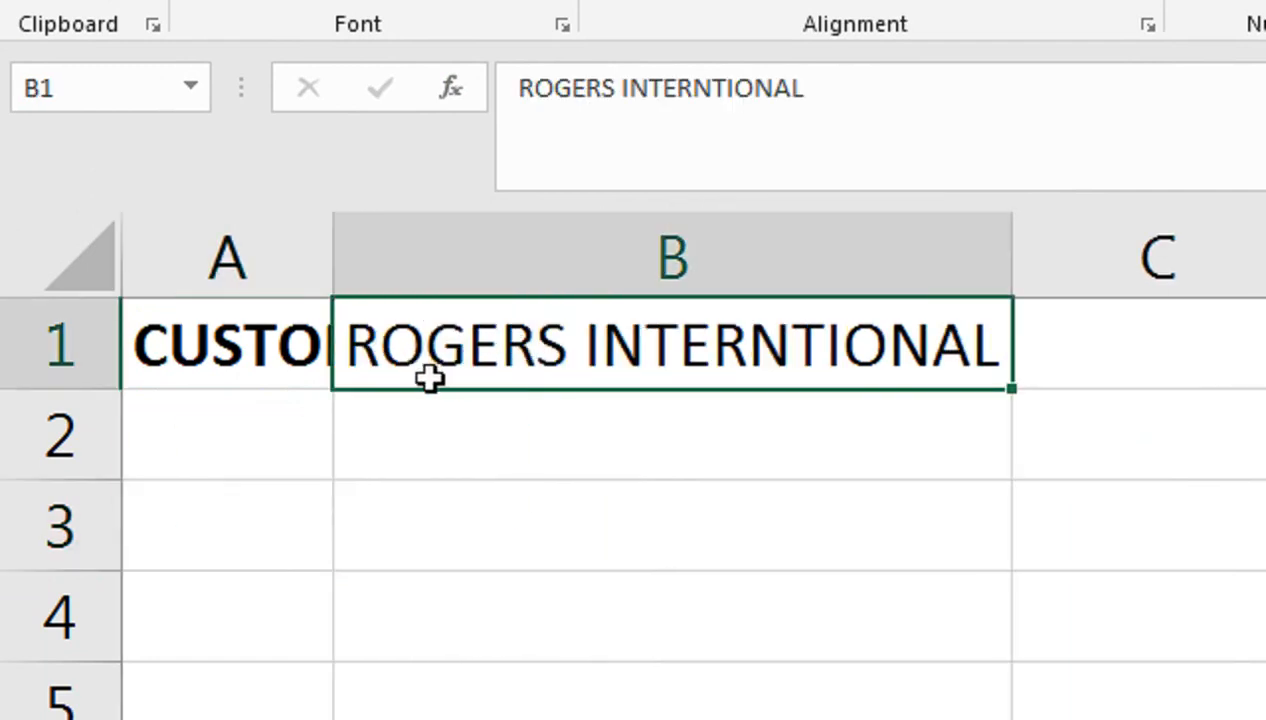
{"action": "left_click_drag", "start_coordinate": [429, 393], "coordinate": [1050, 355]}
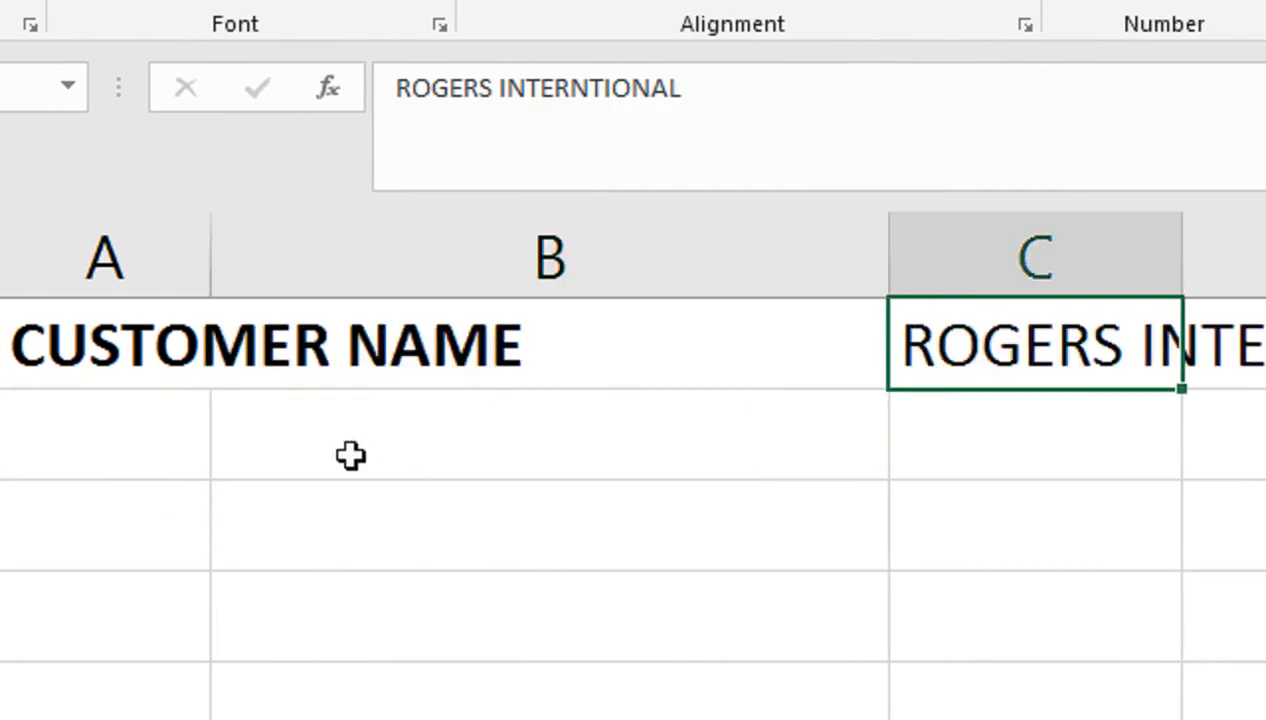
Merge cells A1:B1 and left-align the CUSTOMER NAME label.
{"action": "left_click", "coordinate": [258, 370]}
{"action": "left_click_drag", "start_coordinate": [250, 316], "coordinate": [458, 322]}
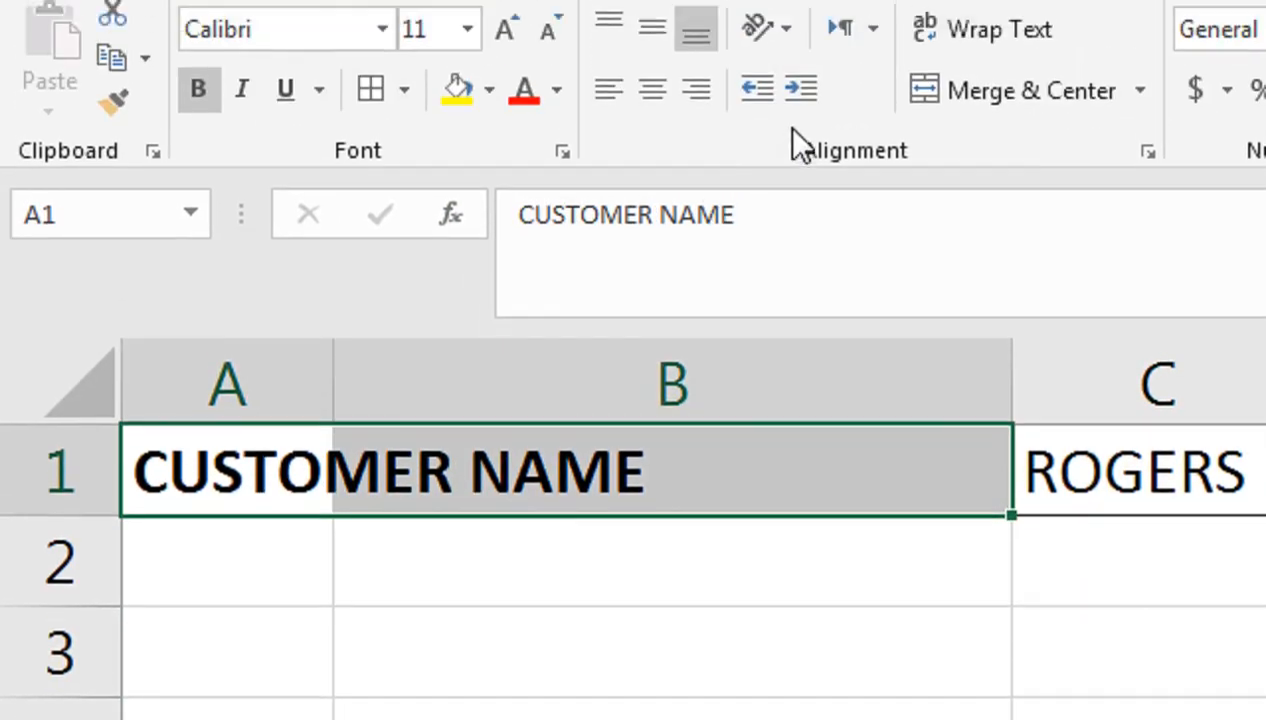
{"action": "left_click", "coordinate": [952, 178]}
{"action": "left_click", "coordinate": [566, 177]}
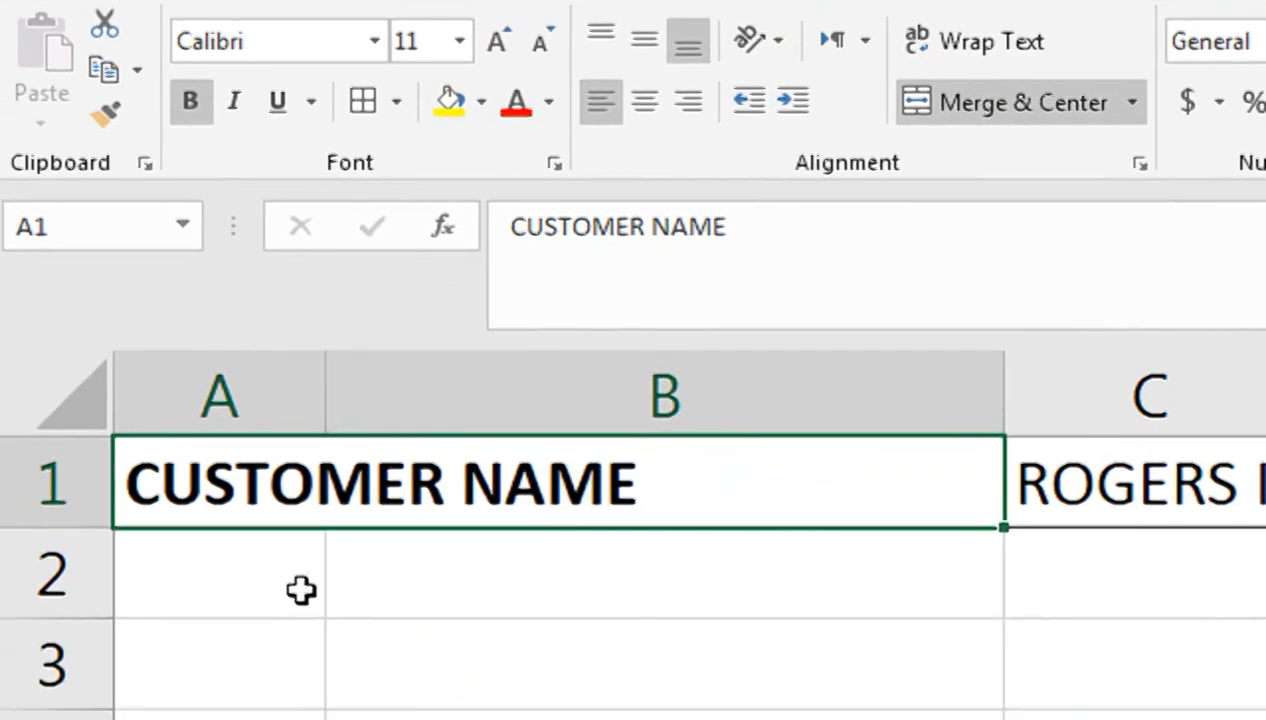
Enter the column heading "S no" in cell A3.
{"action": "left_click", "coordinate": [255, 646]}
{"action": "type", "text": "s NO"}
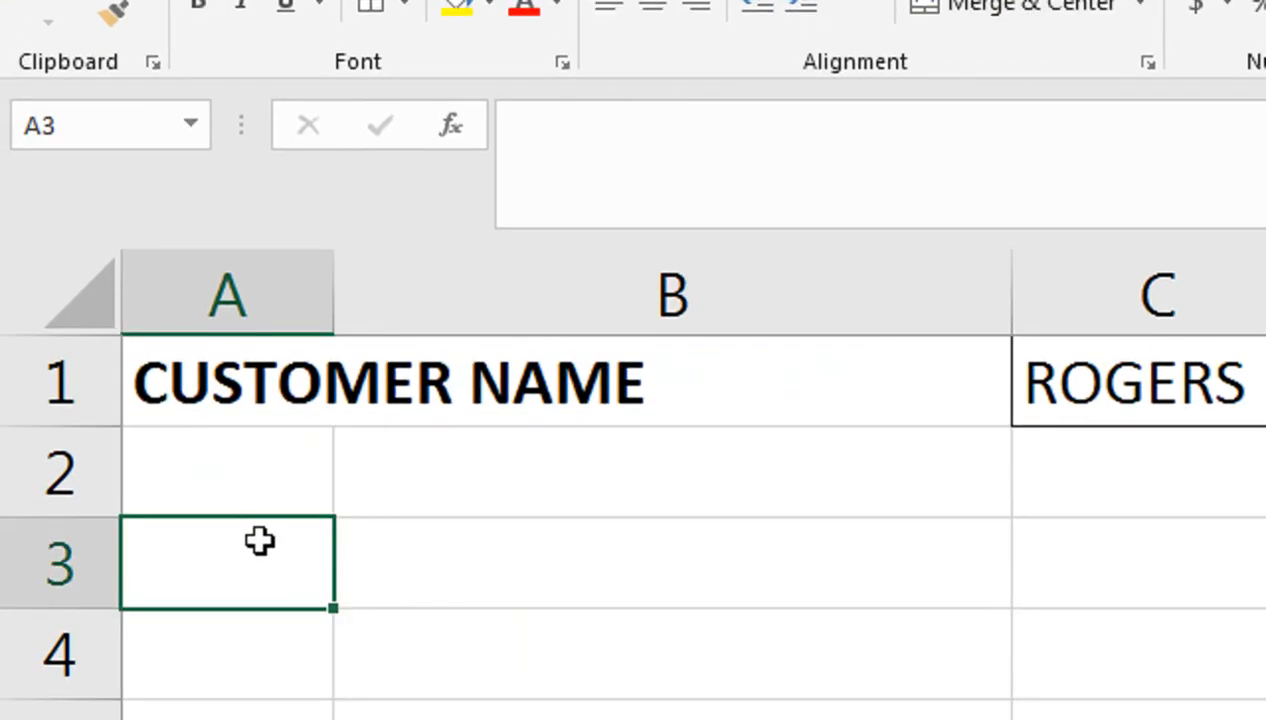
{"action": "key", "text": "BackSpace"}
{"action": "key", "text": "BackSpace"}
{"action": "key", "text": "BackSpace"}
{"action": "key", "text": "BackSpace"}
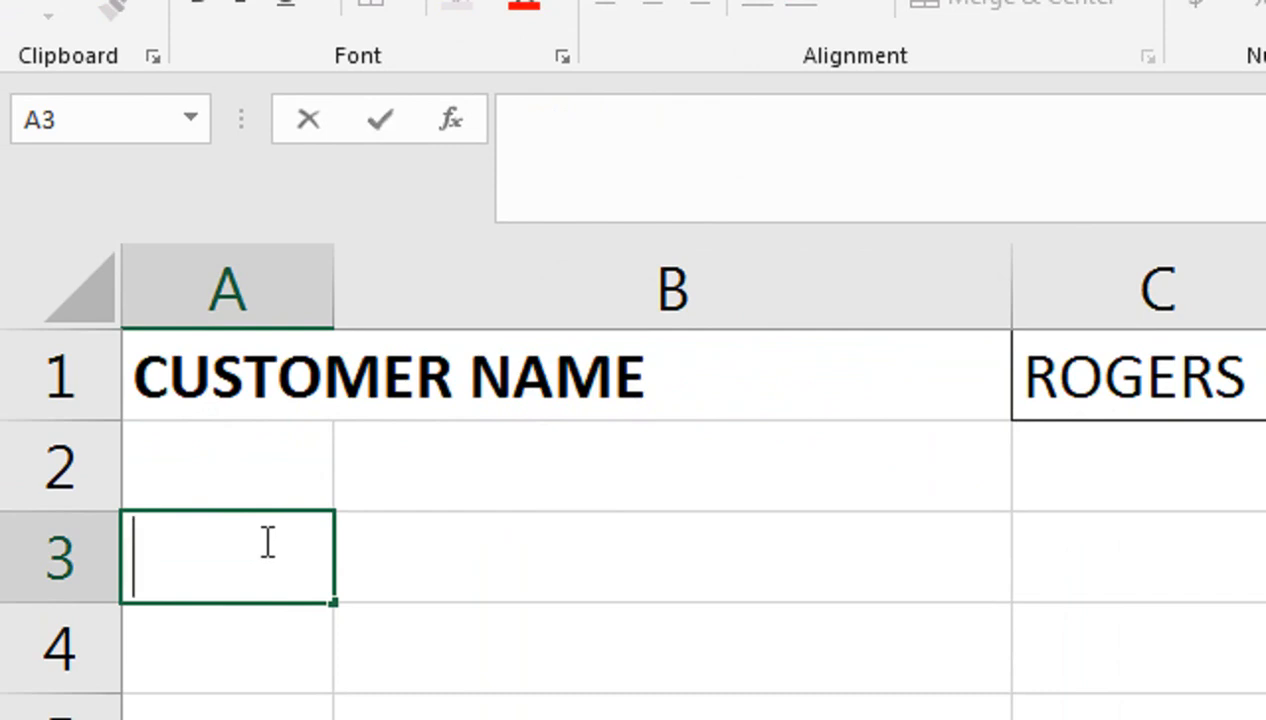
{"action": "type", "text": "S no"}
{"action": "key", "text": "Tab"}
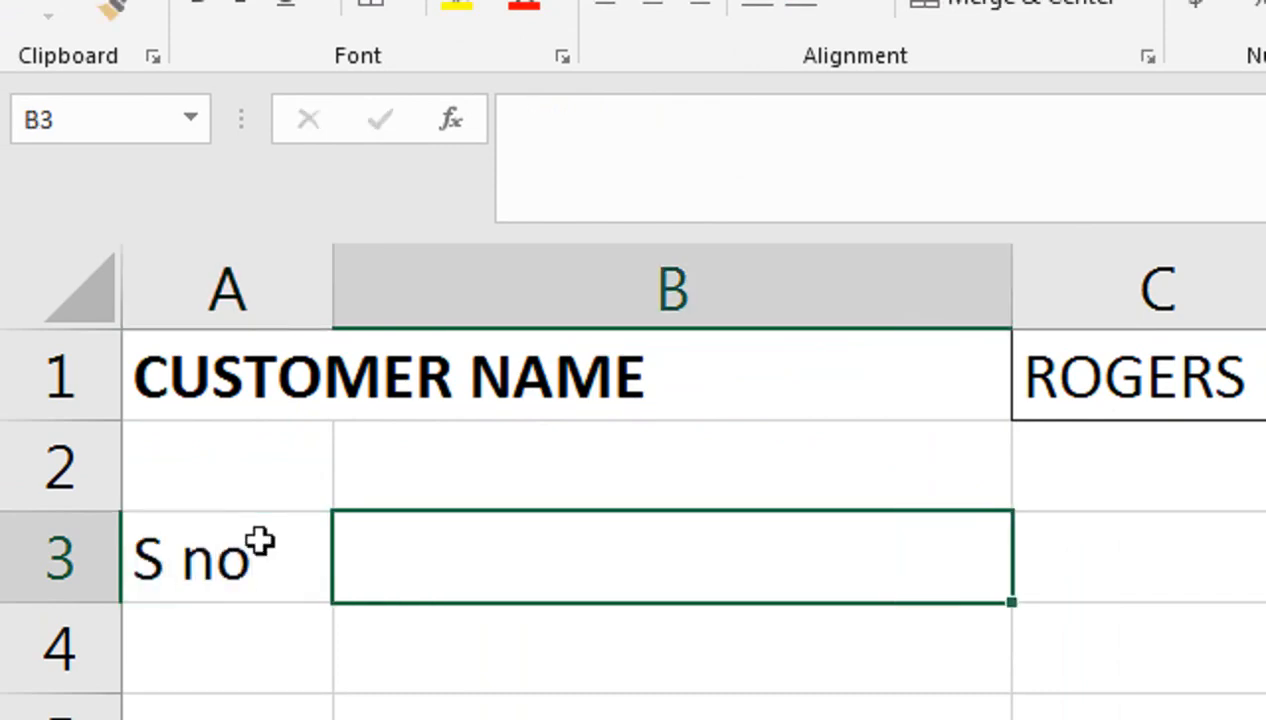
Enter the column heading "Date" in cell B3.
{"action": "type", "text": "DS"}
{"action": "key", "text": "BackSpace"}
{"action": "key", "text": "BackSpace"}
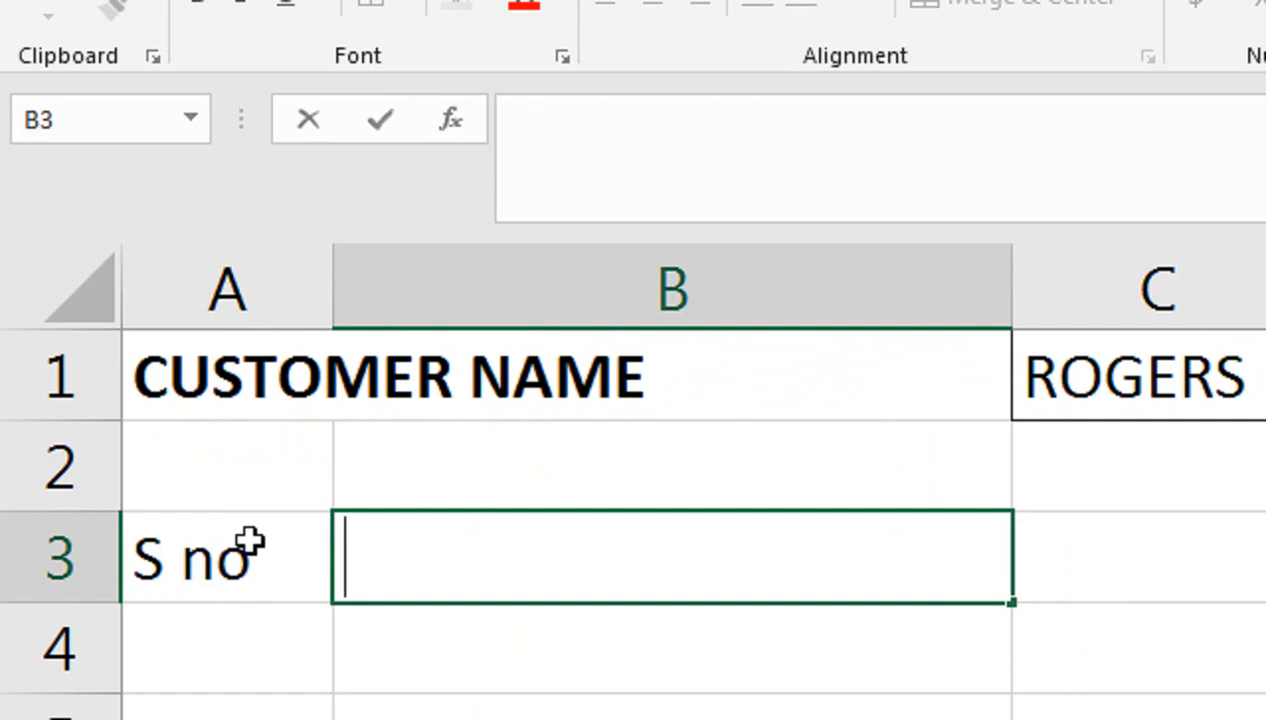
{"action": "type", "text": "Date"}
{"action": "key", "text": "Tab"}
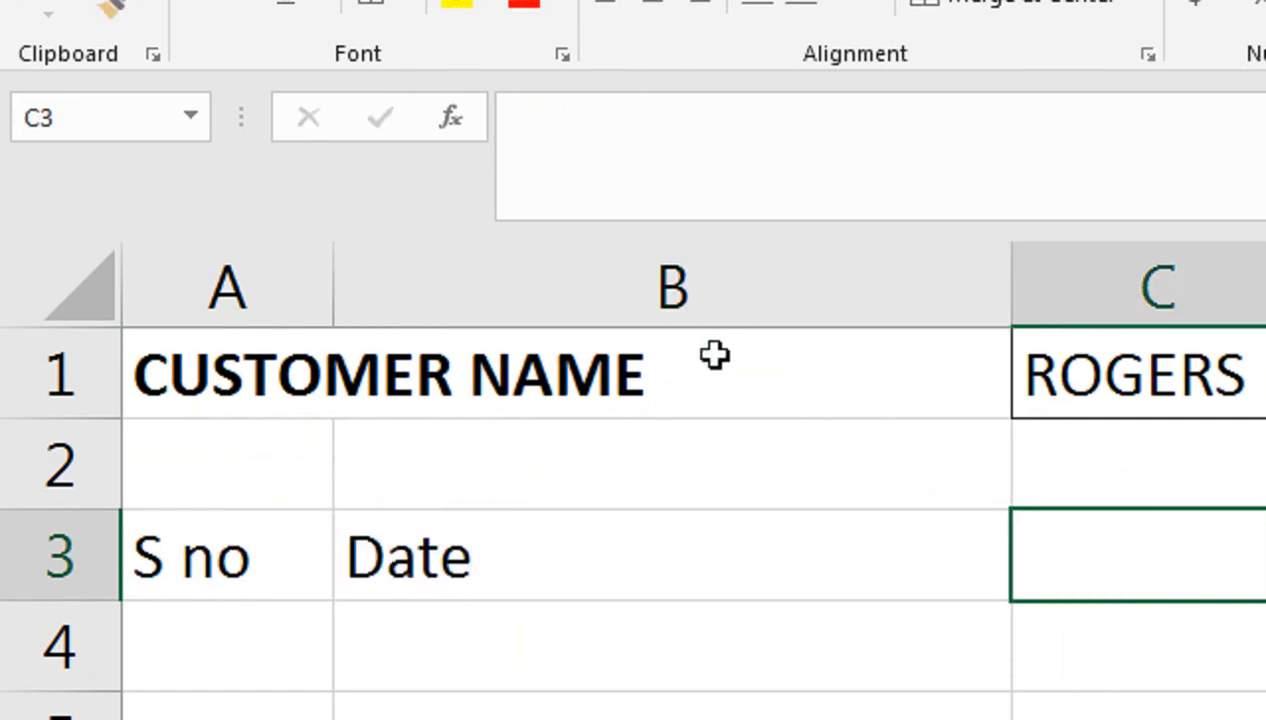
Narrow column B so the merged cell just fits the CUSTOMER NAME label.
{"action": "left_click_drag", "start_coordinate": [1008, 266], "coordinate": [653, 373]}
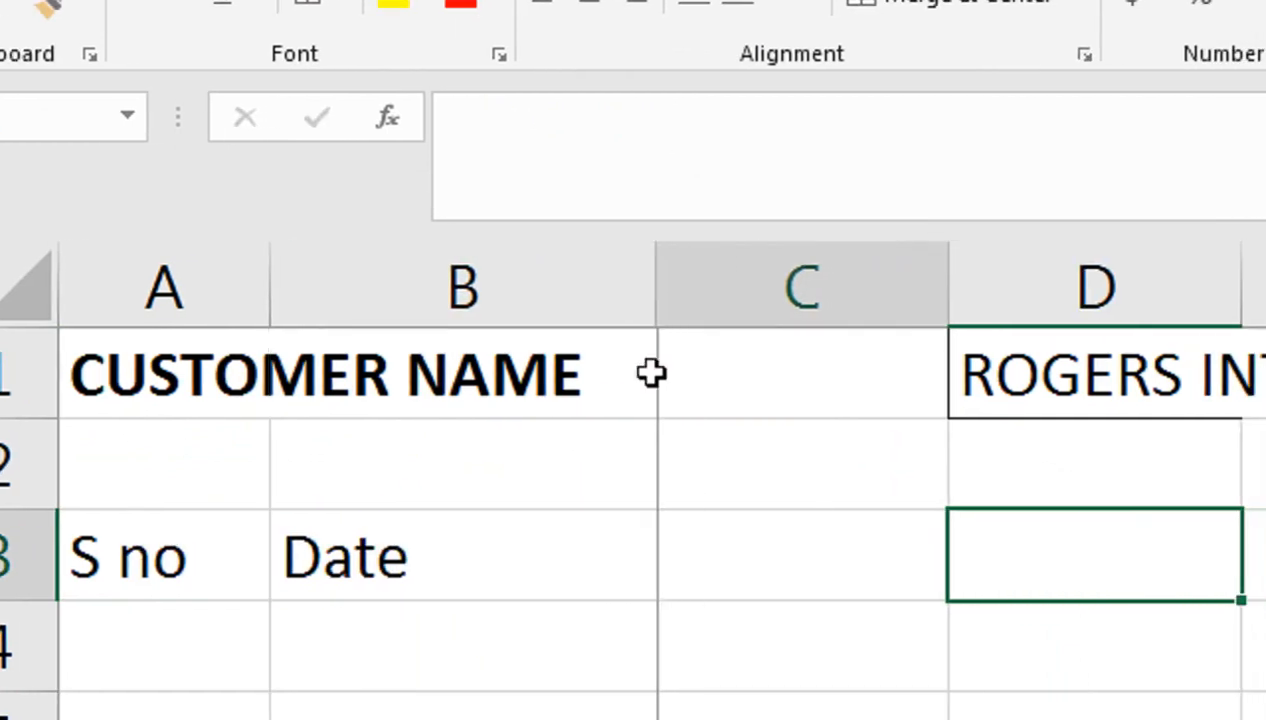
{"action": "left_click", "coordinate": [138, 400]}
{"action": "left_click", "coordinate": [890, 340]}
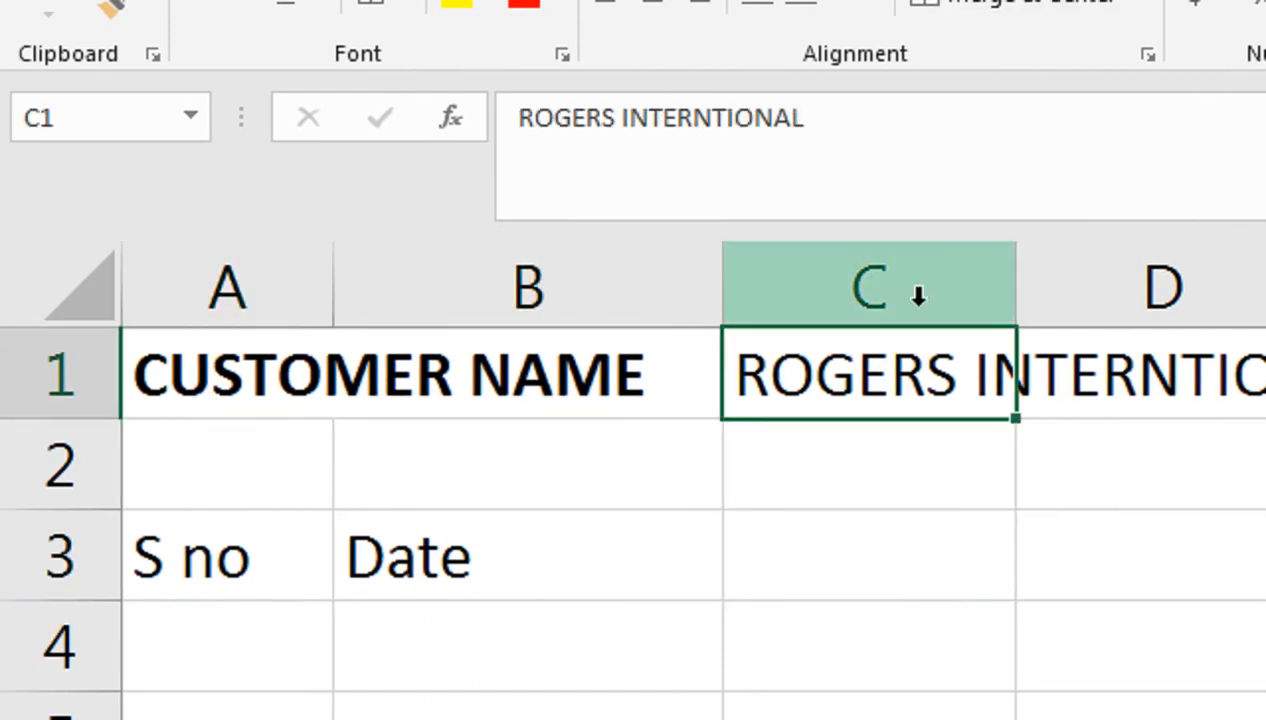
{"action": "left_click_drag", "start_coordinate": [647, 285], "coordinate": [580, 316]}
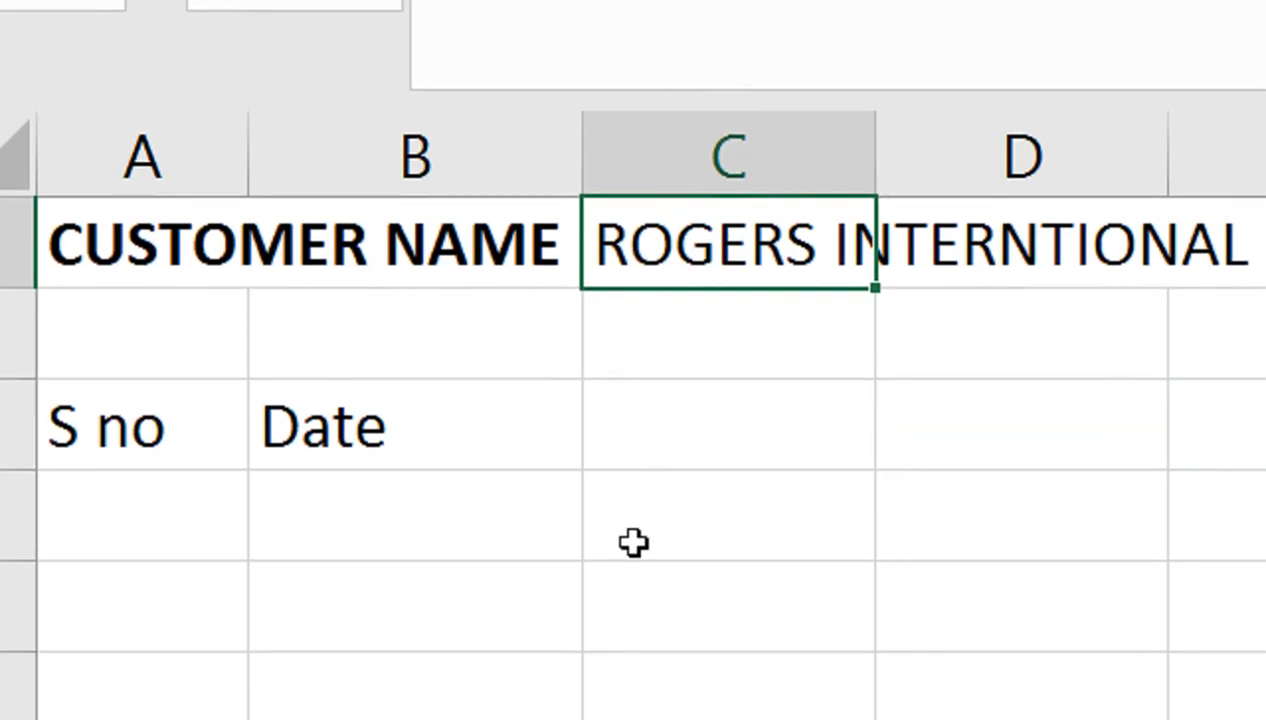
Enter the column heading "Detail" in cell C3.
{"action": "left_click", "coordinate": [617, 538]}
{"action": "type", "text": "de"}
{"action": "key", "text": "BackSpace"}
{"action": "key", "text": "BackSpace"}
{"action": "type", "text": "D"}
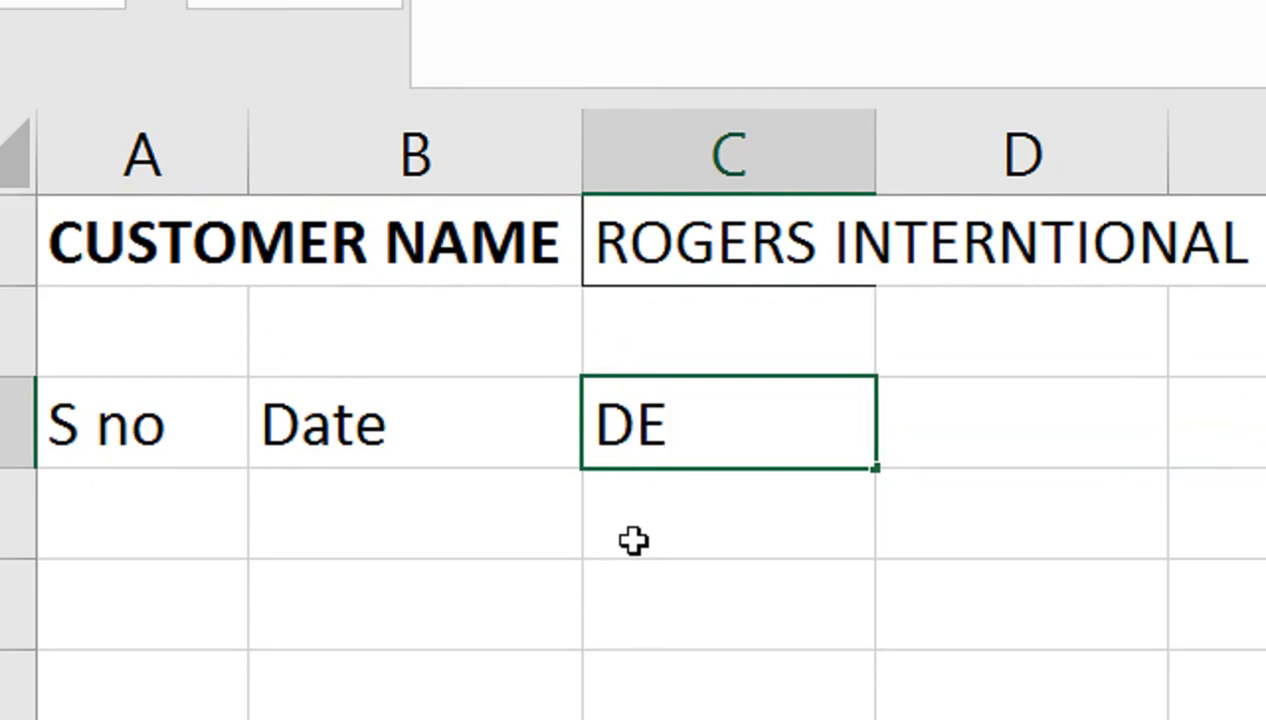
{"action": "type", "text": "eta"}
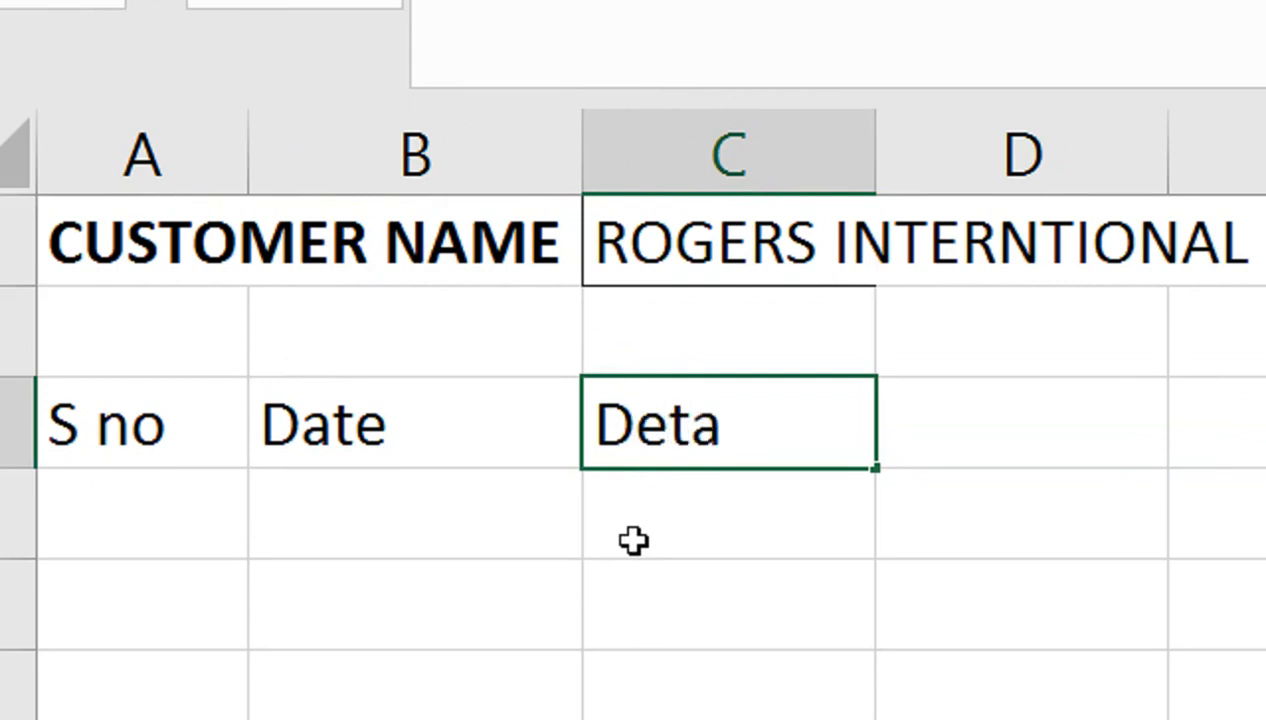
{"action": "type", "text": "il"}
{"action": "key", "text": "Tab"}
Enter the column headings "Cash" in cell D3 and "Cash out" in cell E3.
{"action": "type", "text": "i"}
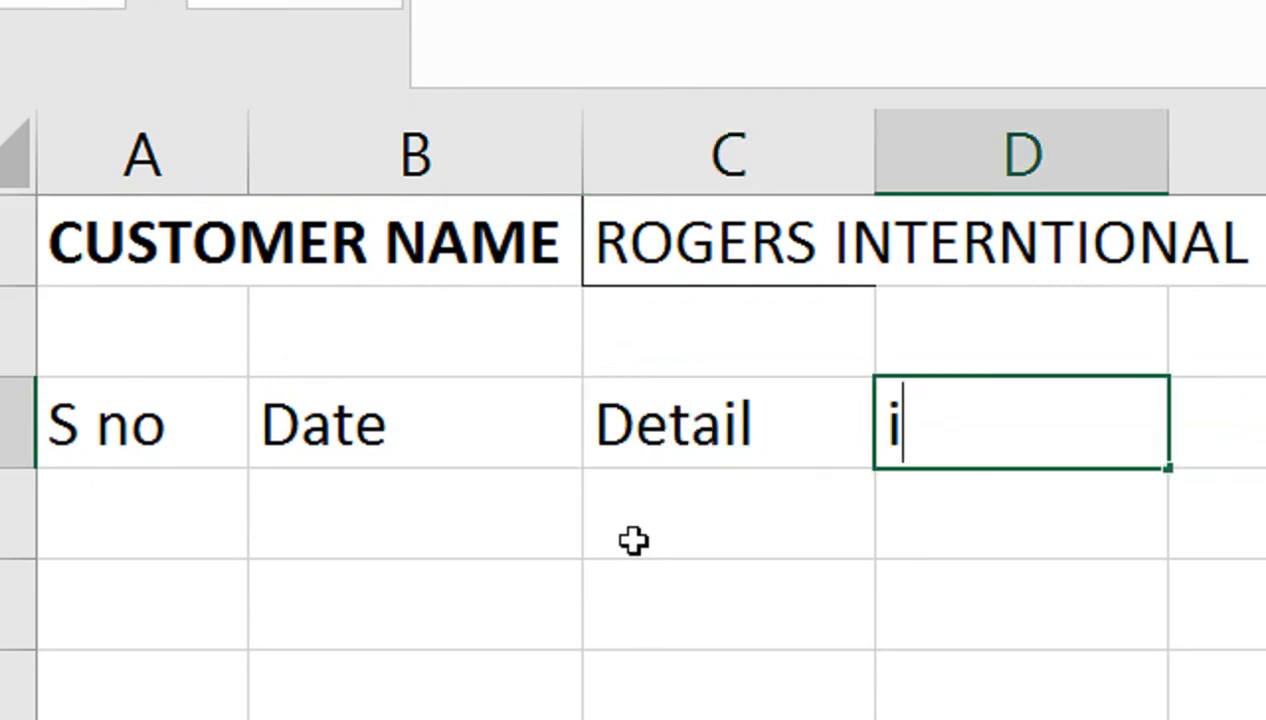
{"action": "type", "text": "n"}
{"action": "key", "text": "BackSpace"}
{"action": "key", "text": "BackSpace"}
{"action": "type", "text": "Ca"}
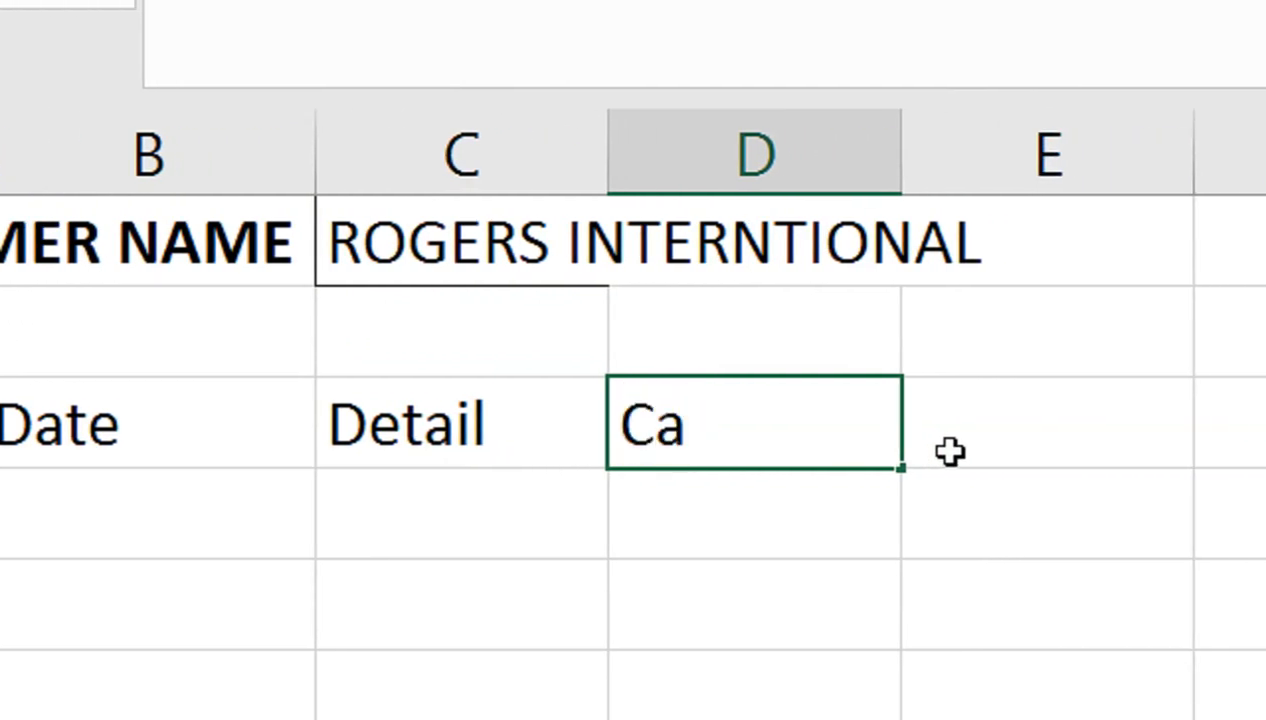
{"action": "type", "text": "d"}
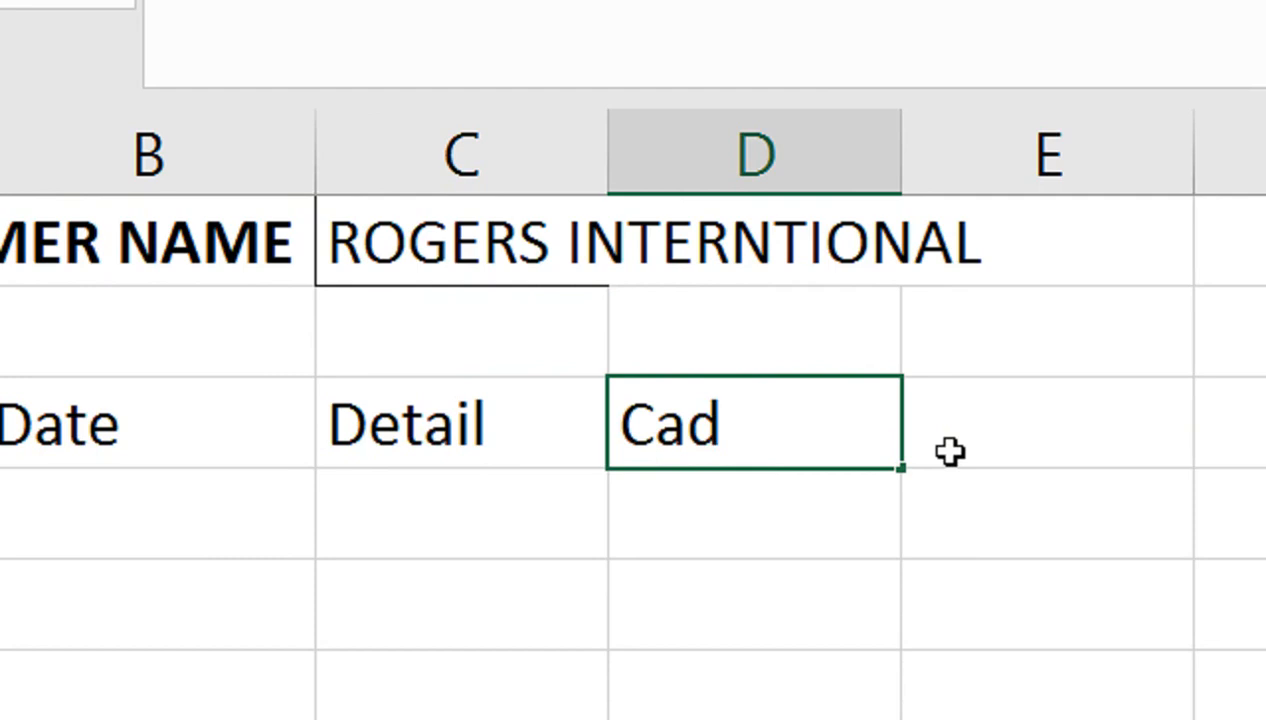
{"action": "type", "text": "sh"}
{"action": "key", "text": "Tab"}
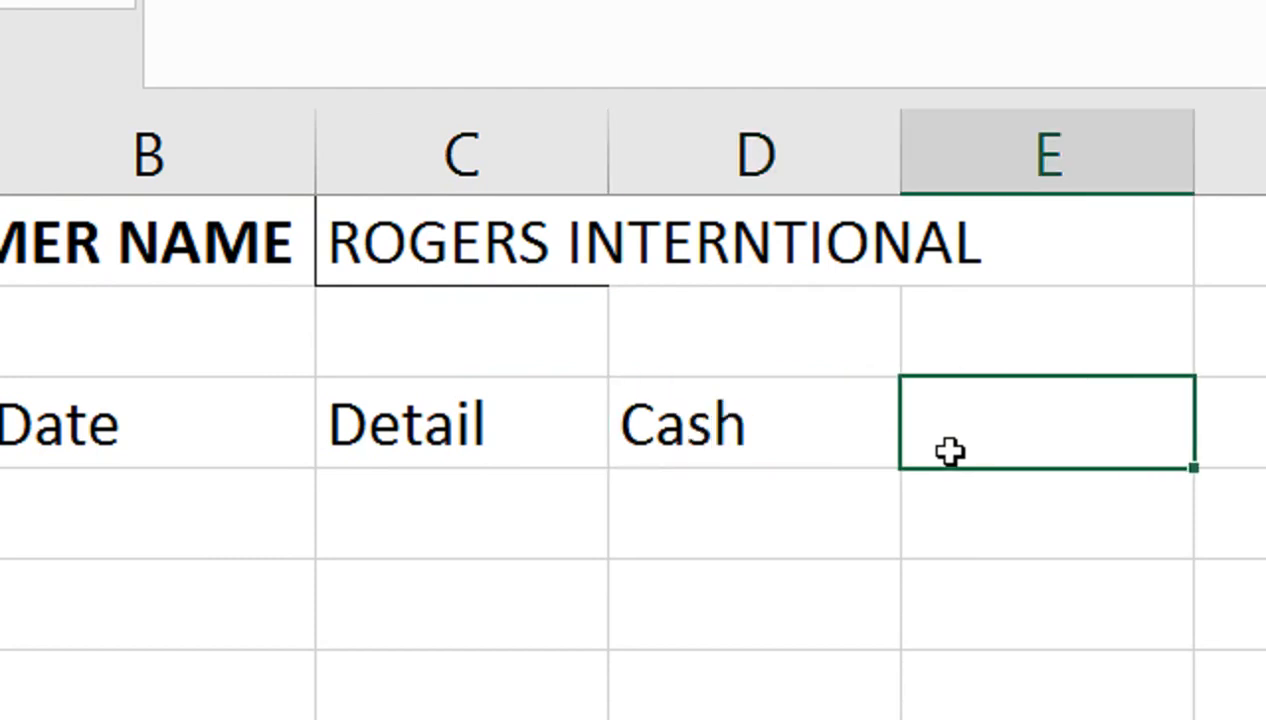
{"action": "type", "text": "Cash out"}
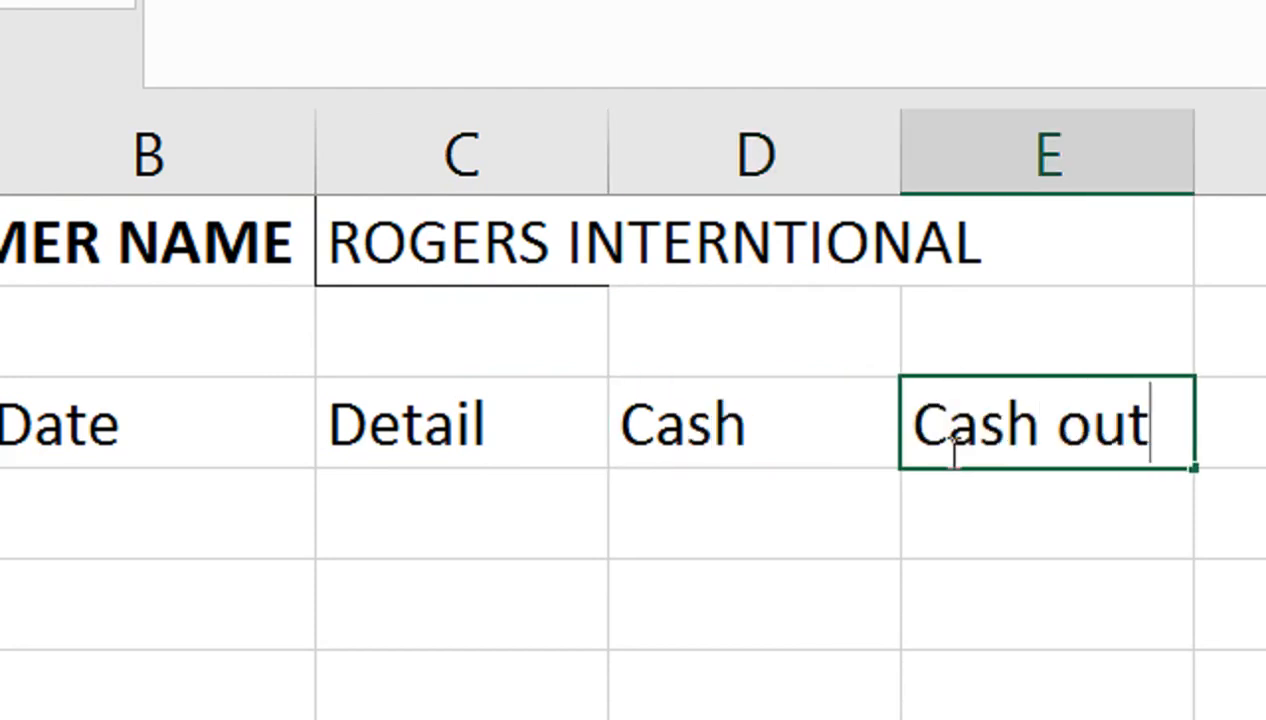
{"action": "key", "text": "Return"}
Change the column heading in cell D3 to "Cash in".
{"action": "key", "text": "Up"}
{"action": "key", "text": "Right"}
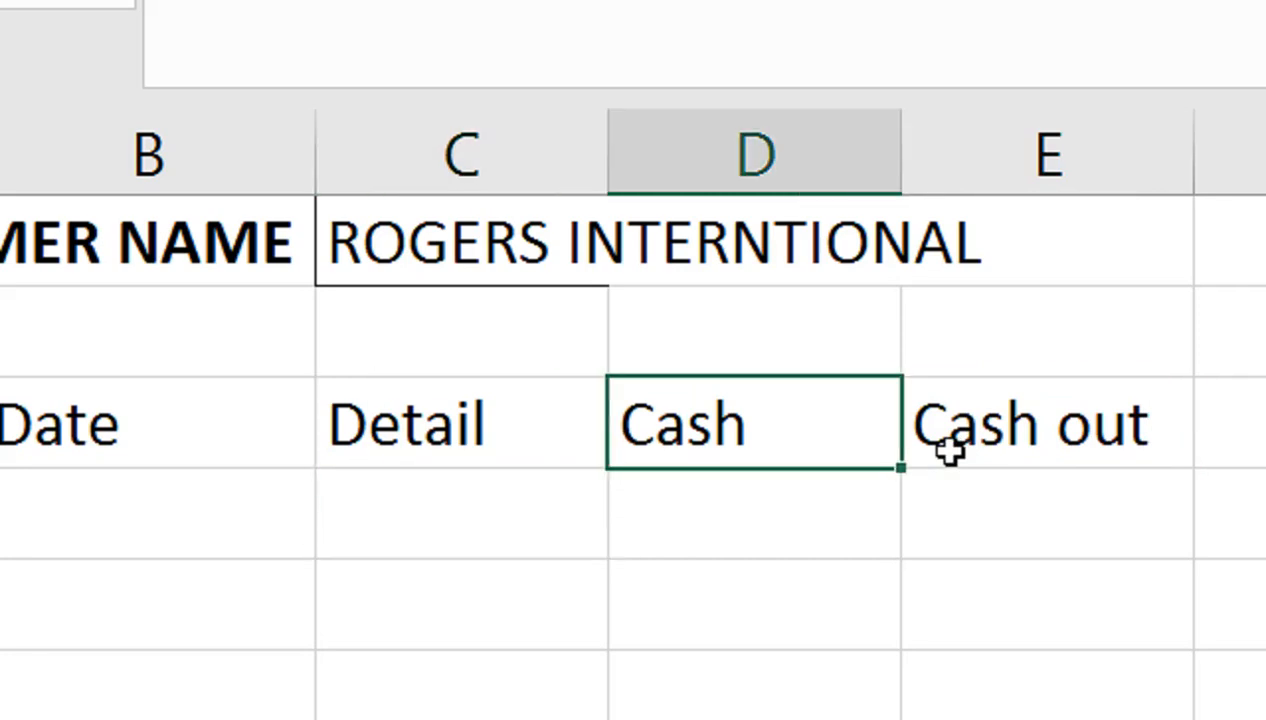
{"action": "type", "text": "3 i"}
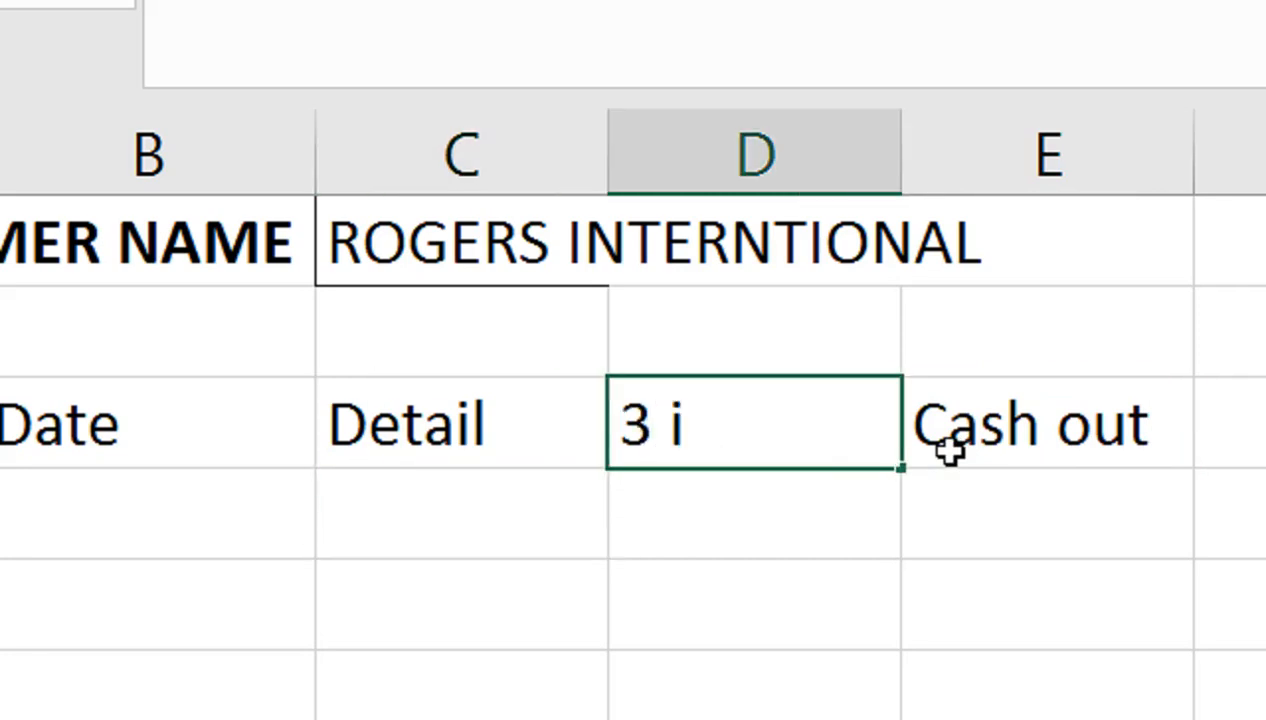
{"action": "key", "text": "BackSpace"}
{"action": "key", "text": "BackSpace"}
{"action": "key", "text": "BackSpace"}
{"action": "type", "text": "Casj"}
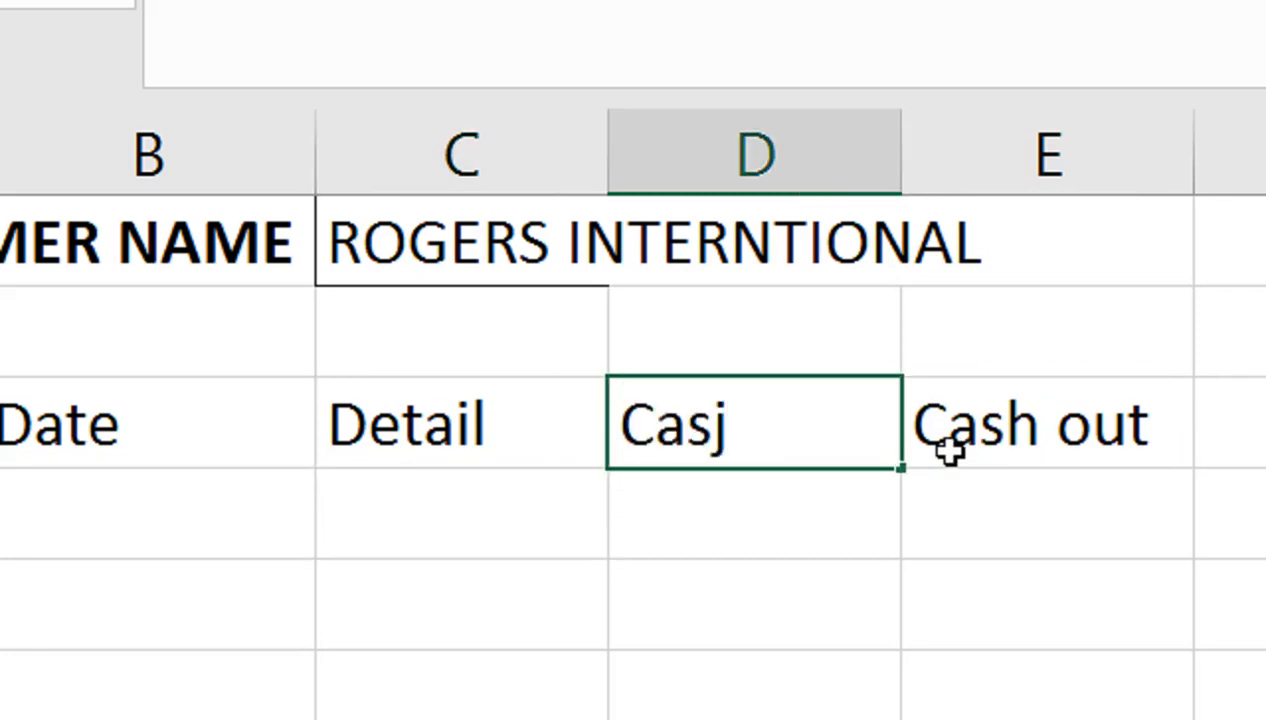
{"action": "key", "text": "BackSpace"}
{"action": "type", "text": "h in"}
{"action": "left_click", "coordinate": [950, 452]}
Enter the column heading "Balance" in cell F3.
{"action": "left_click", "coordinate": [1258, 405]}
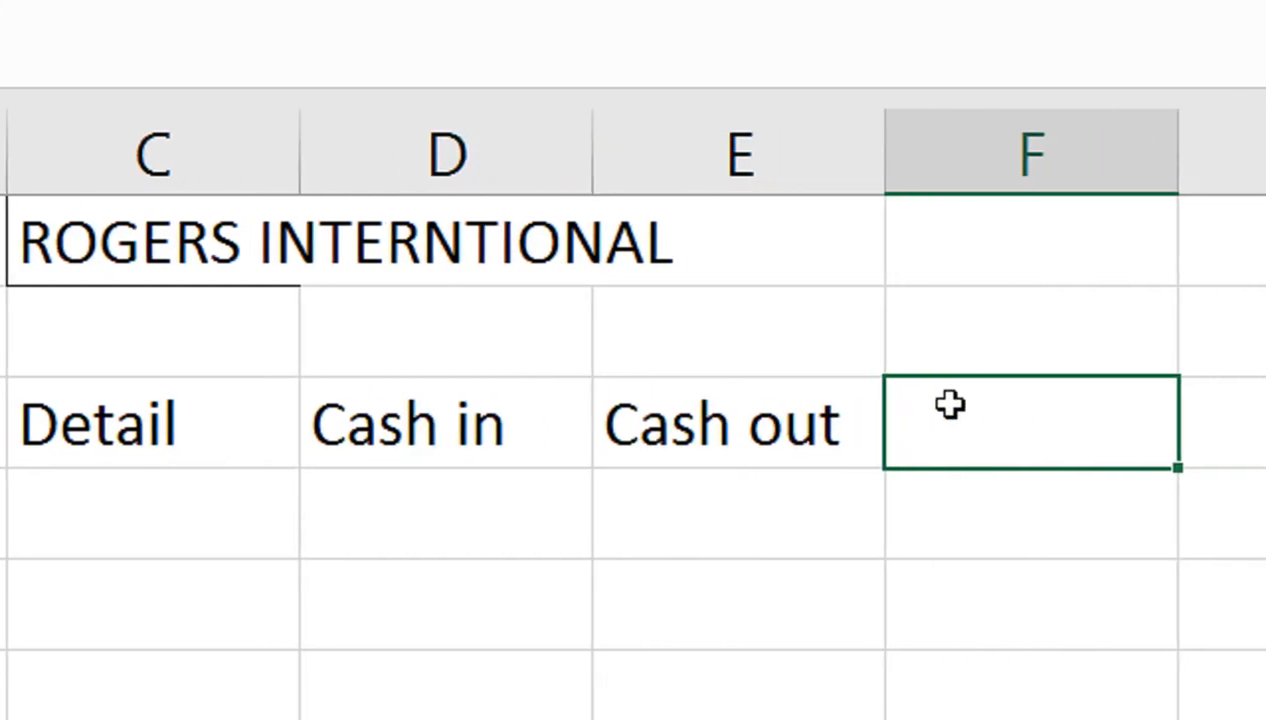
{"action": "type", "text": "Balan"}
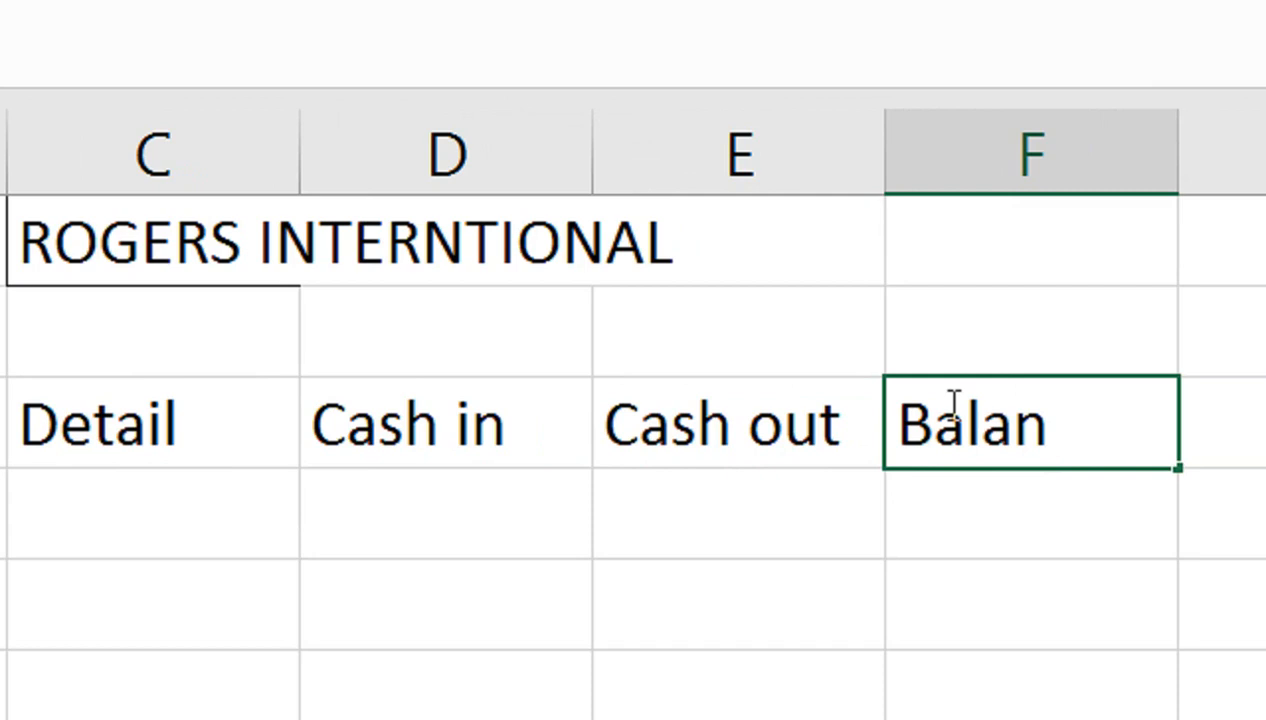
{"action": "type", "text": "cer"}
{"action": "key", "text": "Return"}
{"action": "key", "text": "Up"}
{"action": "left_click", "coordinate": [950, 404]}
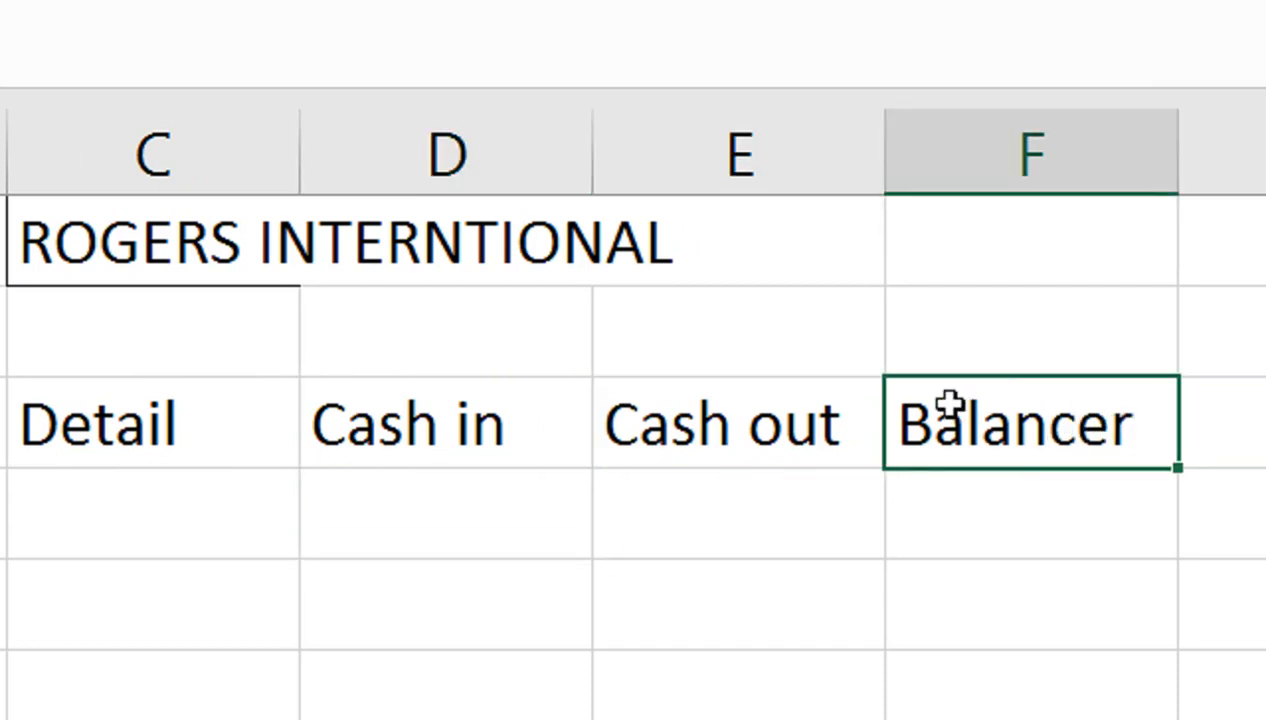
{"action": "key", "text": "BackSpace"}
{"action": "key", "text": "Return"}
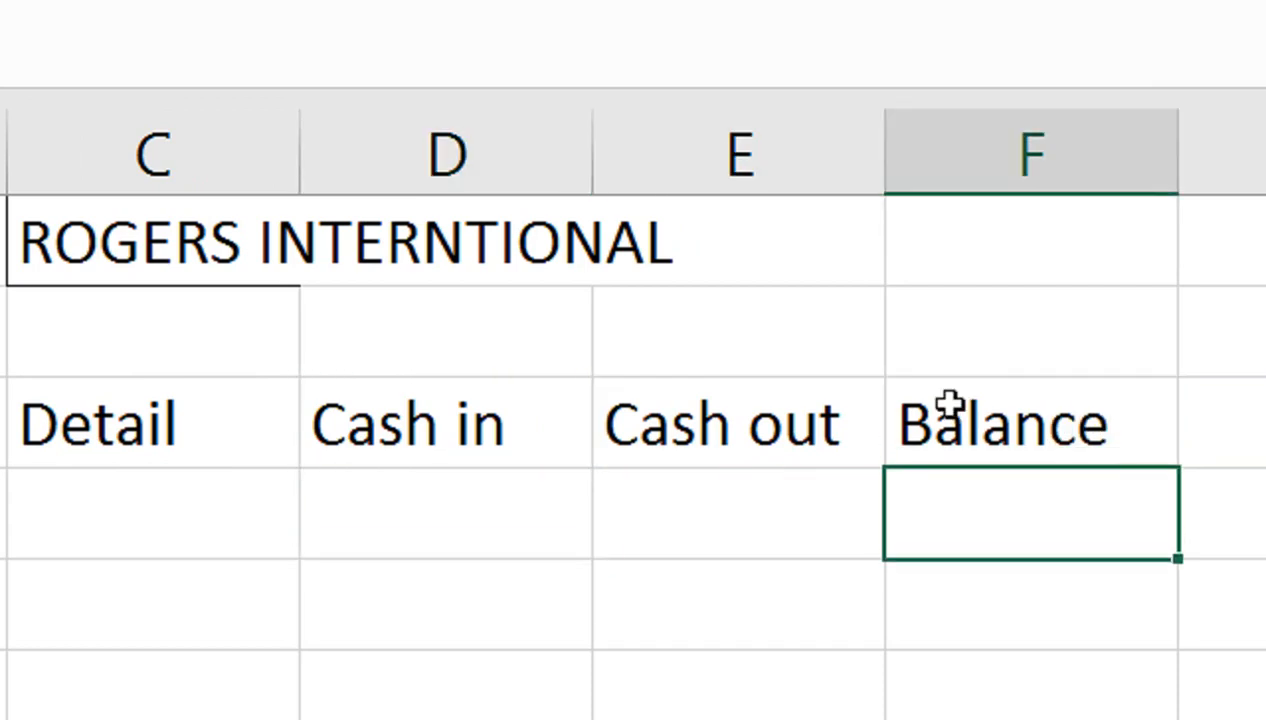
Widen column C so that ROGERS INTERNTIONAL fits inside its cell.
{"action": "left_click", "coordinate": [975, 350]}
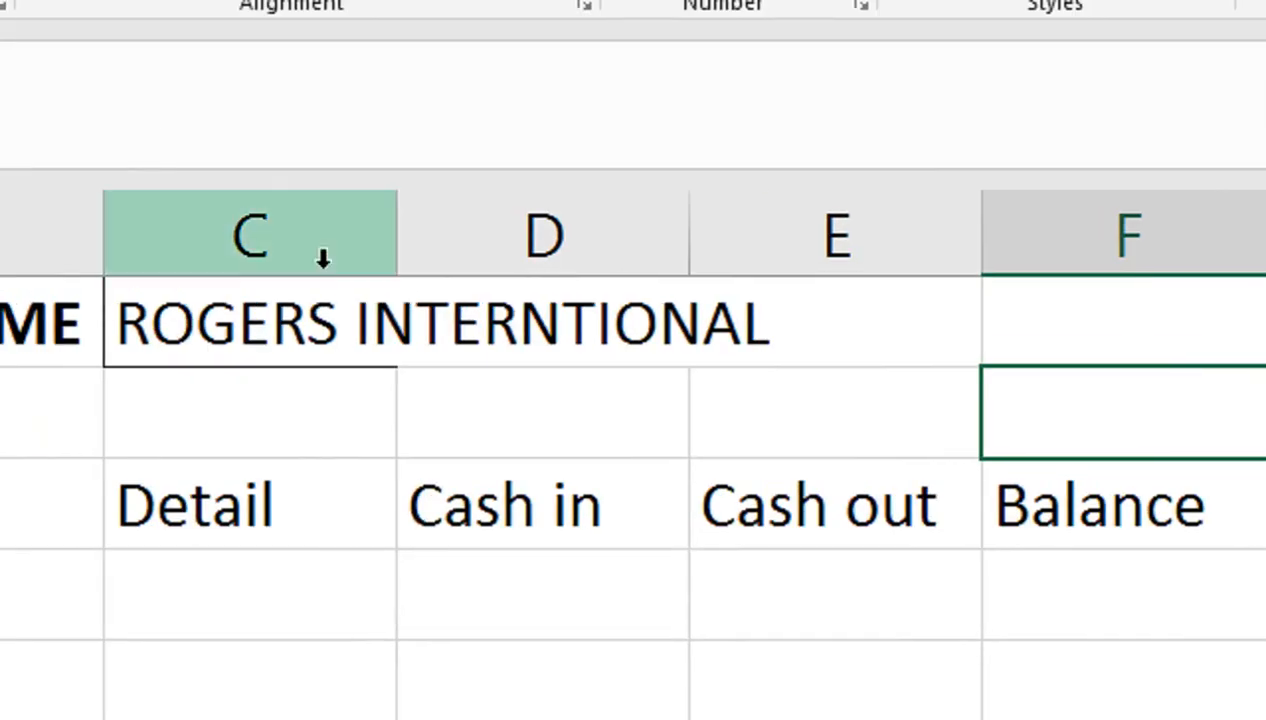
{"action": "double_click", "coordinate": [257, 155]}
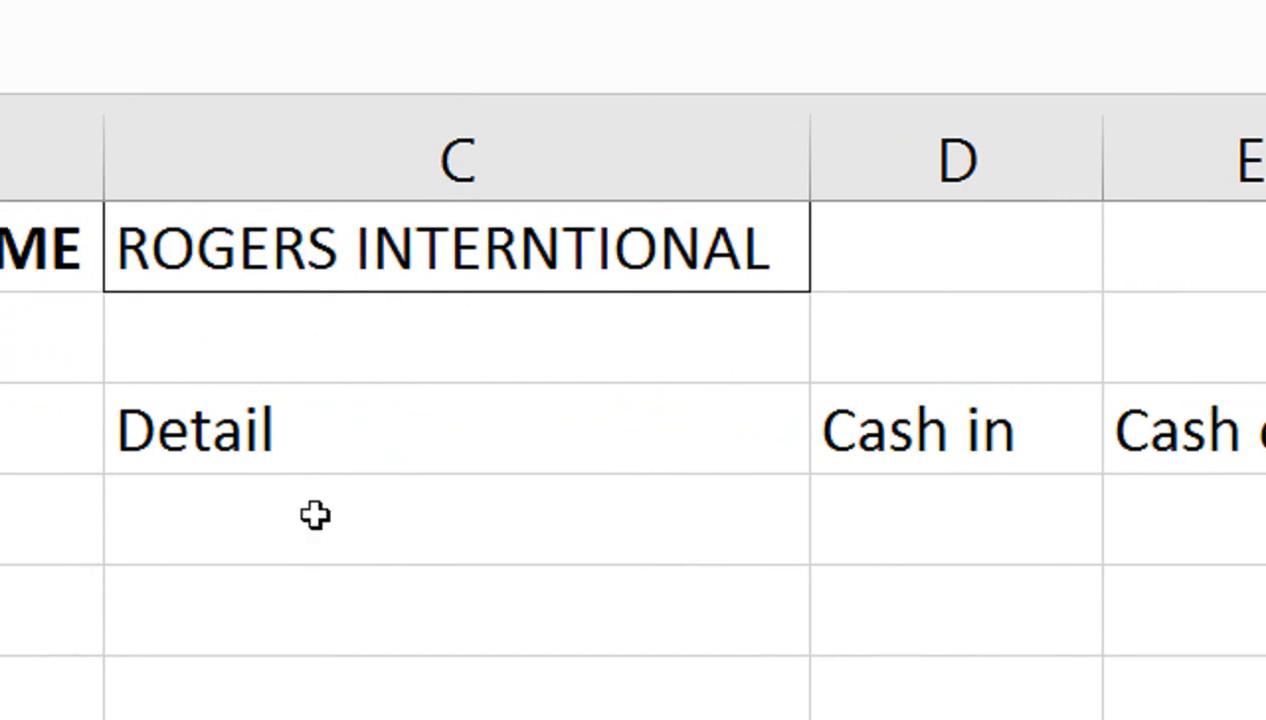
Enter the label "OPENING BALANCE" in cell E1.
{"action": "left_click", "coordinate": [1162, 261]}
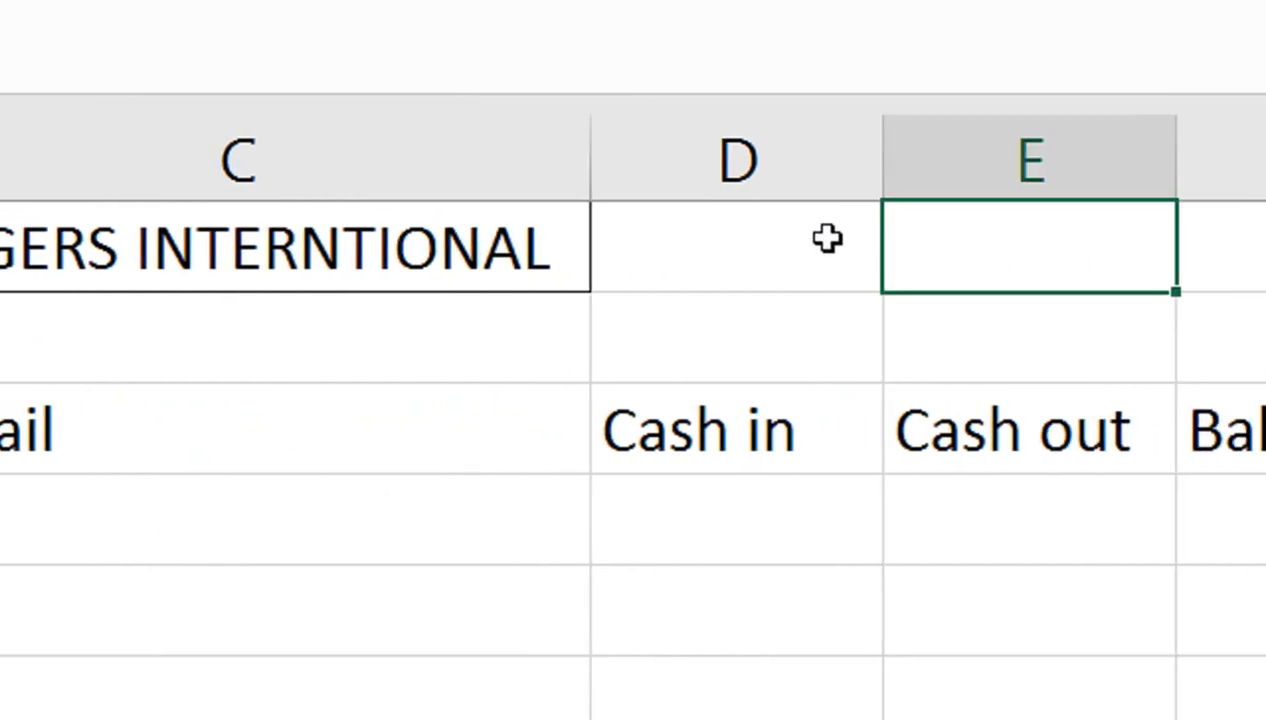
{"action": "type", "text": "o"}
{"action": "key", "text": "BackSpace"}
{"action": "type", "text": "O"}
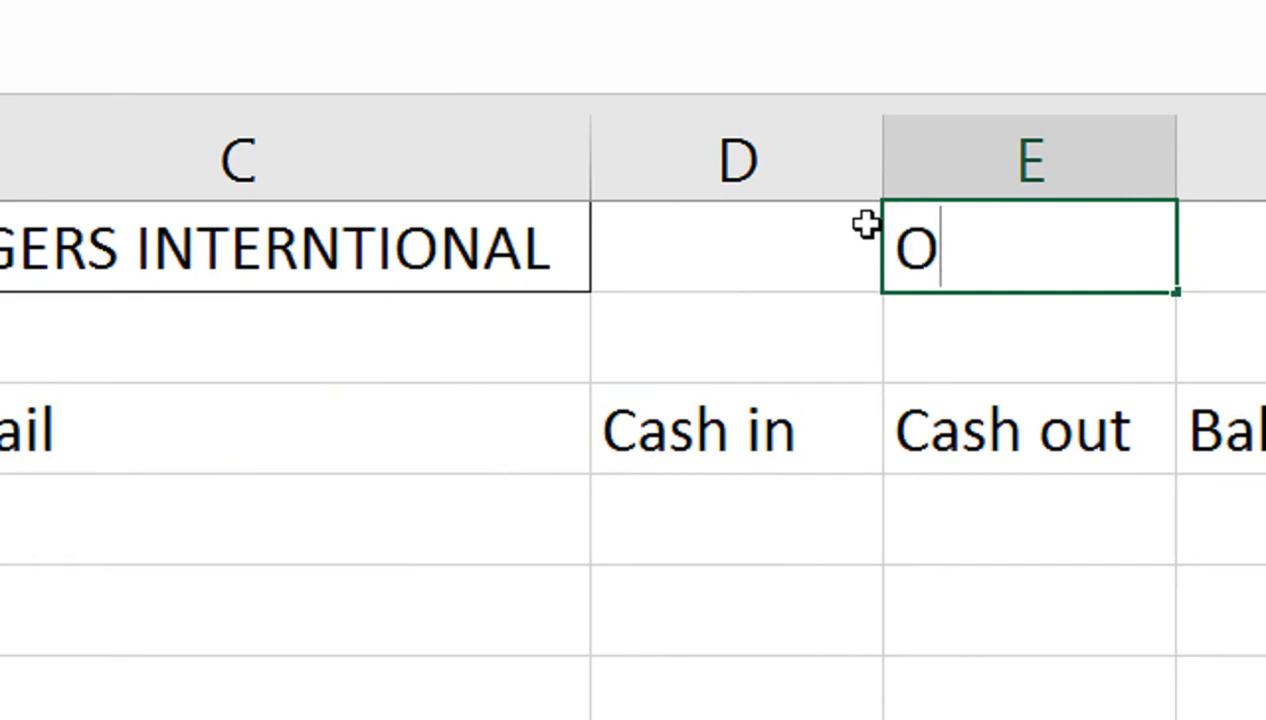
{"action": "type", "text": "PENING BAL"}
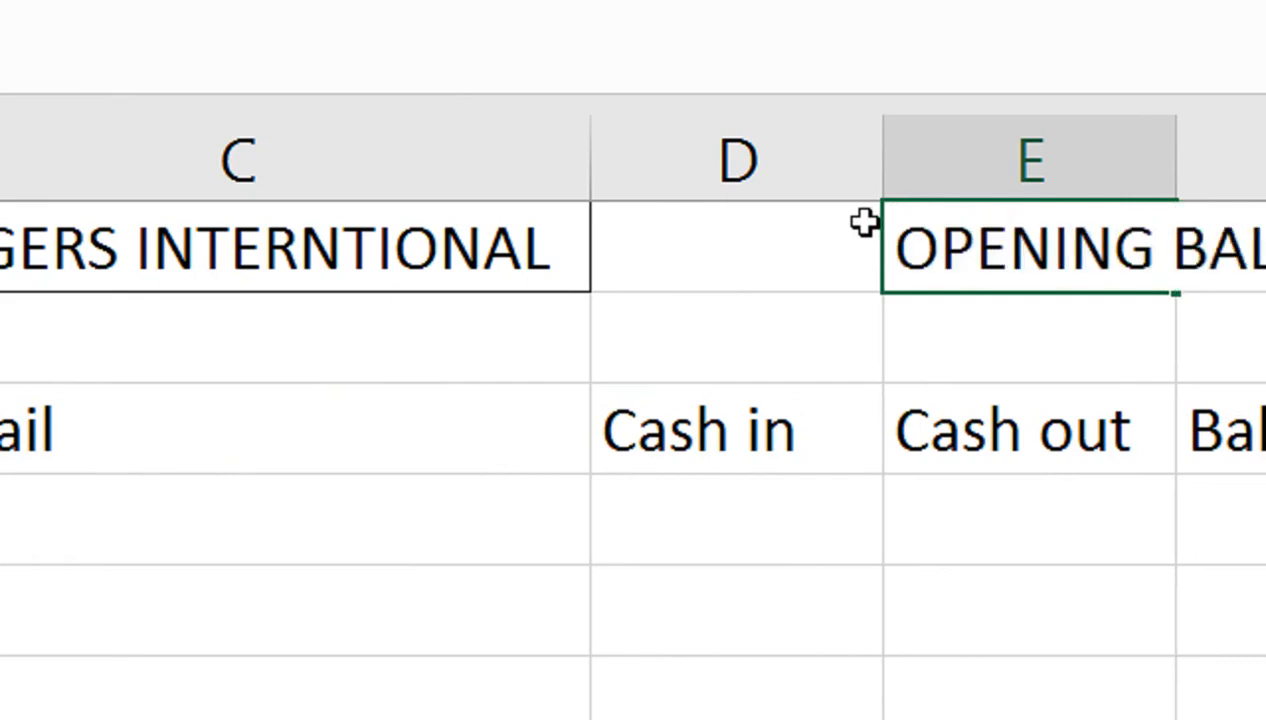
{"action": "key", "text": "Right"}
{"action": "key", "text": "Left"}
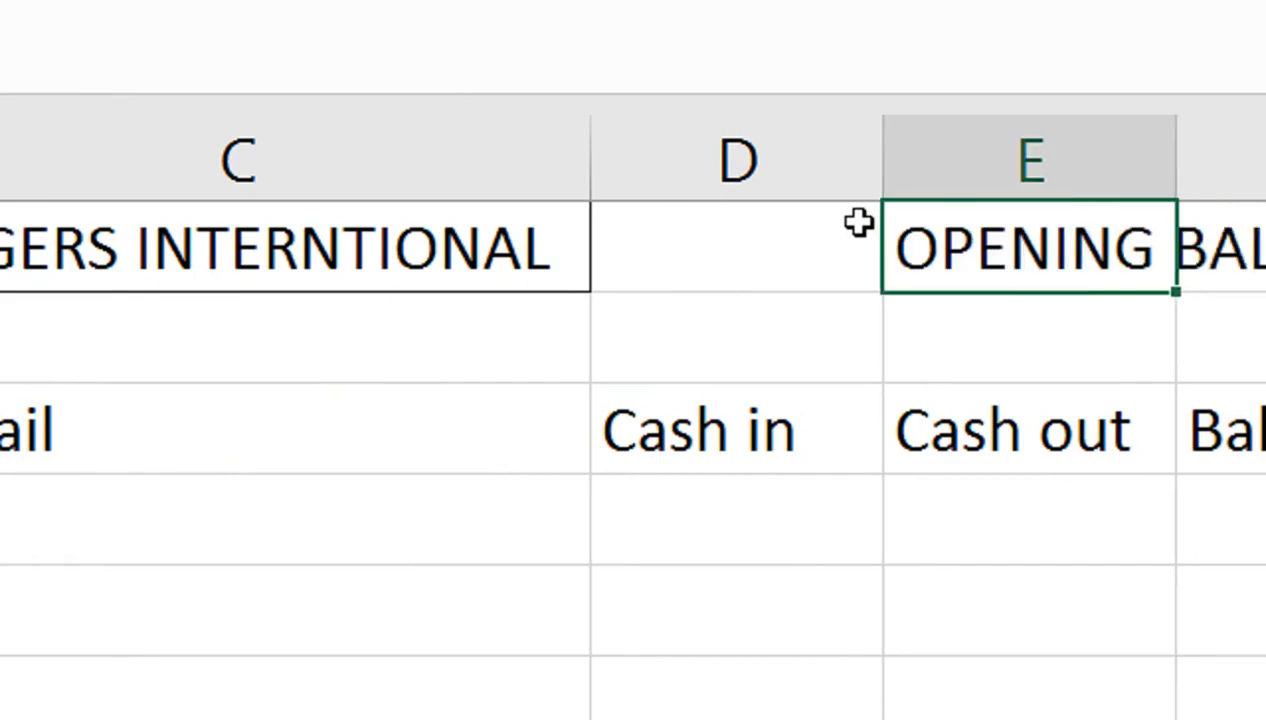
Merge and center the OPENING BALANCE label across cells D1:E1.
{"action": "left_click_drag", "start_coordinate": [838, 250], "coordinate": [928, 244]}
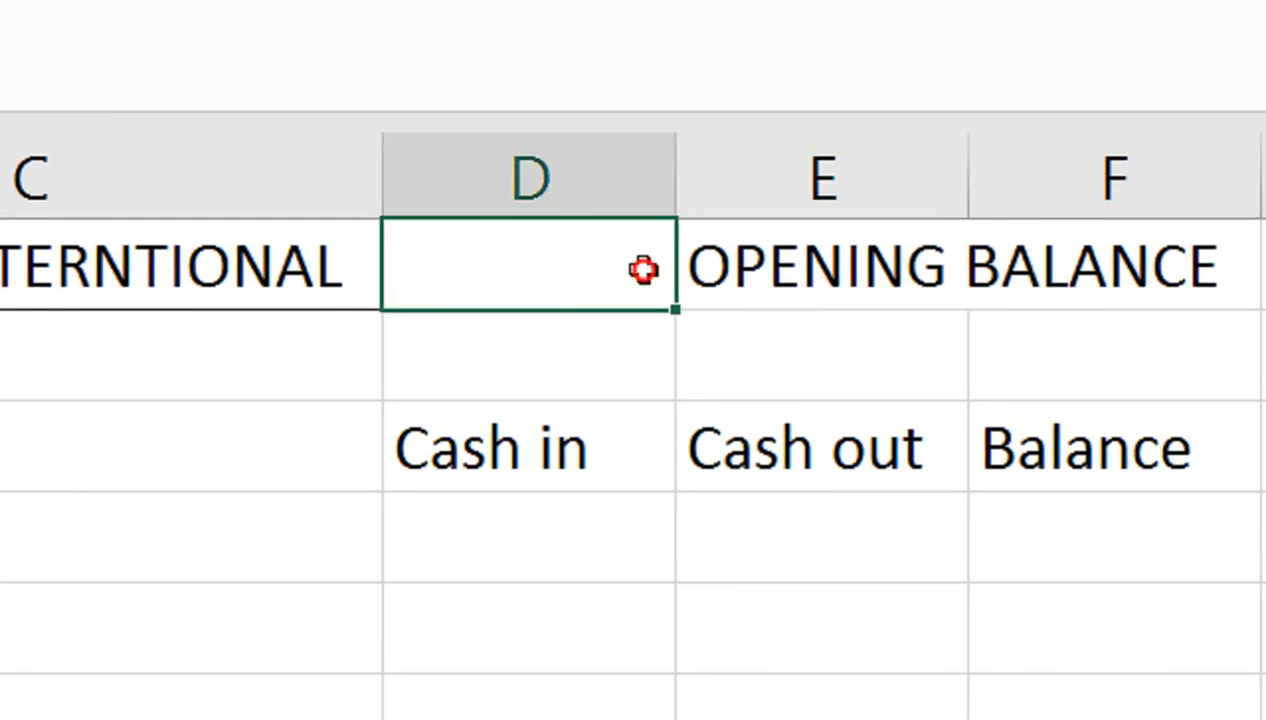
{"action": "left_click", "coordinate": [751, 277]}
{"action": "left_click_drag", "start_coordinate": [775, 310], "coordinate": [470, 305]}
{"action": "left_click_drag", "start_coordinate": [664, 268], "coordinate": [729, 283]}
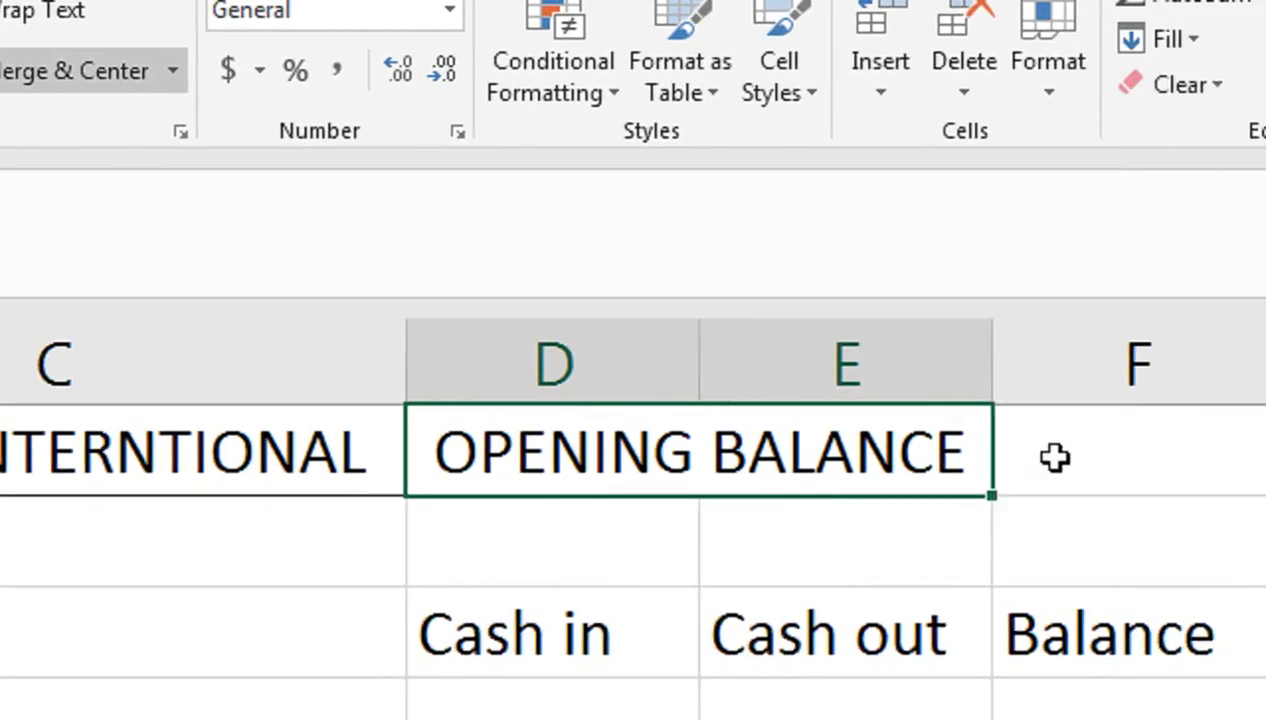
Enter the opening balance amount 100000 in cell F1.
{"action": "left_click", "coordinate": [952, 463]}
{"action": "type", "text": "100000"}
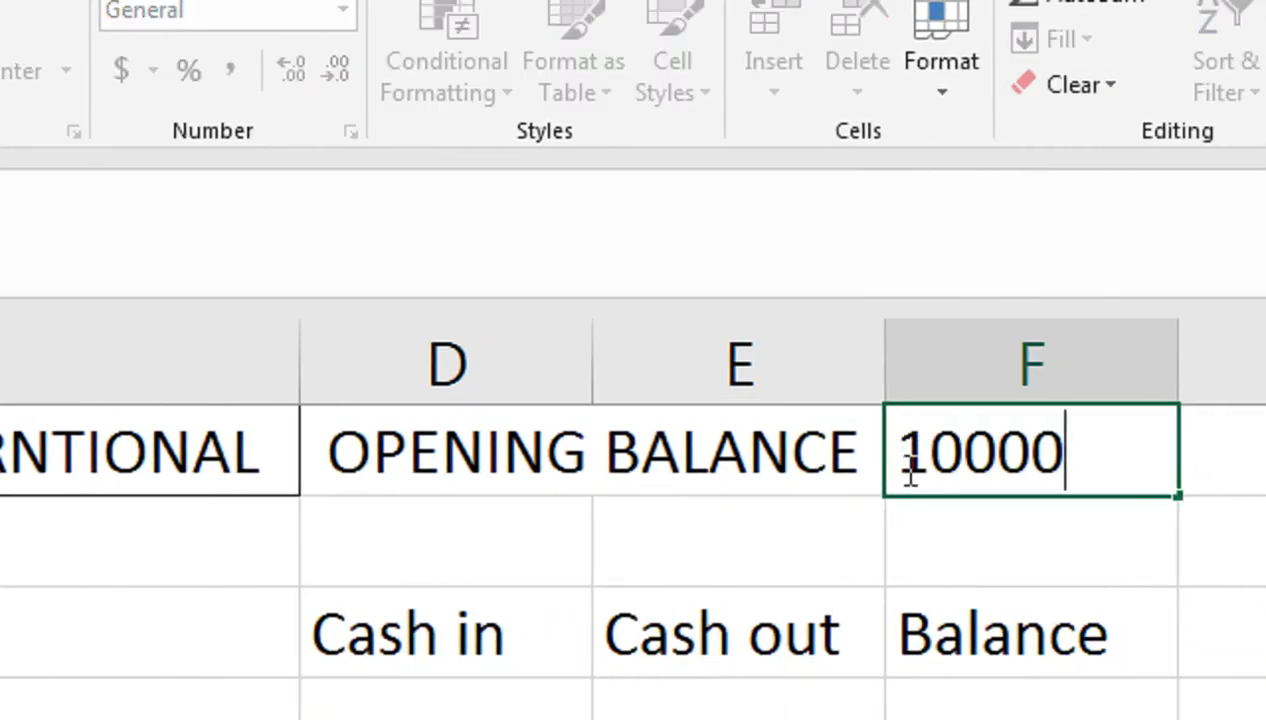
{"action": "key", "text": "Return"}
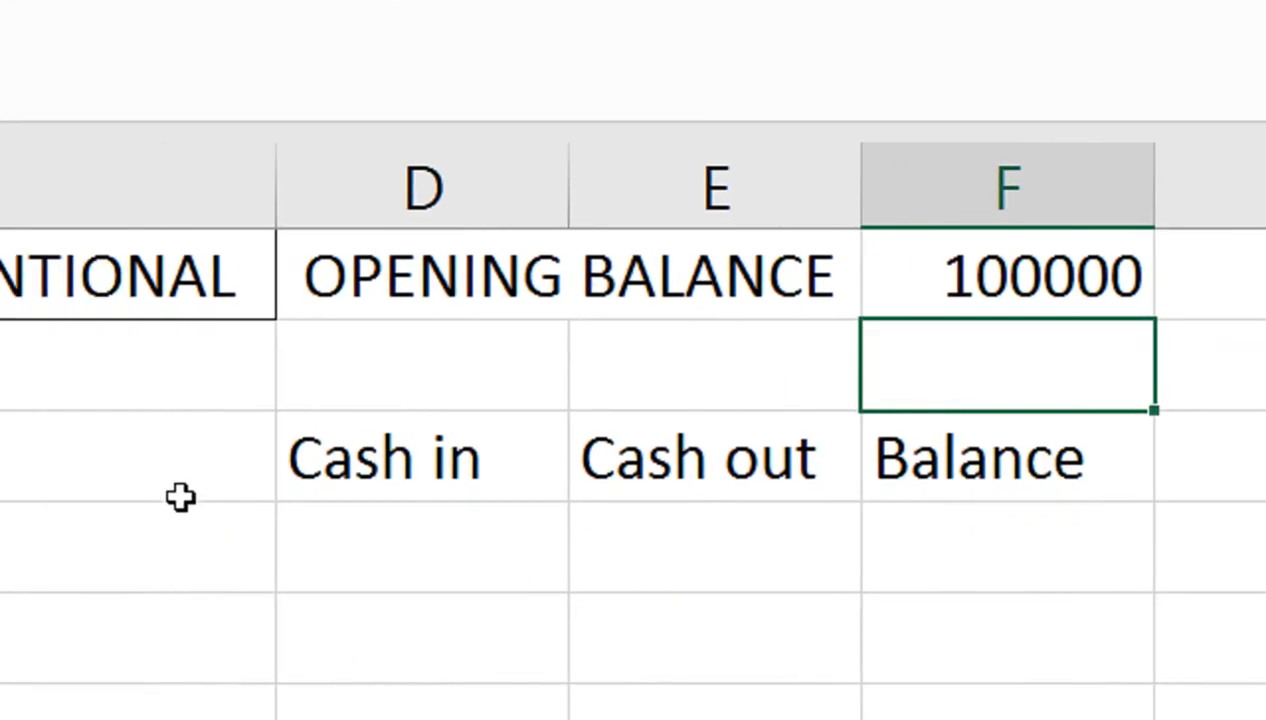
Center the column headings in A3:F3 and apply all borders to the table range A3:F10.
{"action": "left_click_drag", "start_coordinate": [948, 473], "coordinate": [145, 398]}
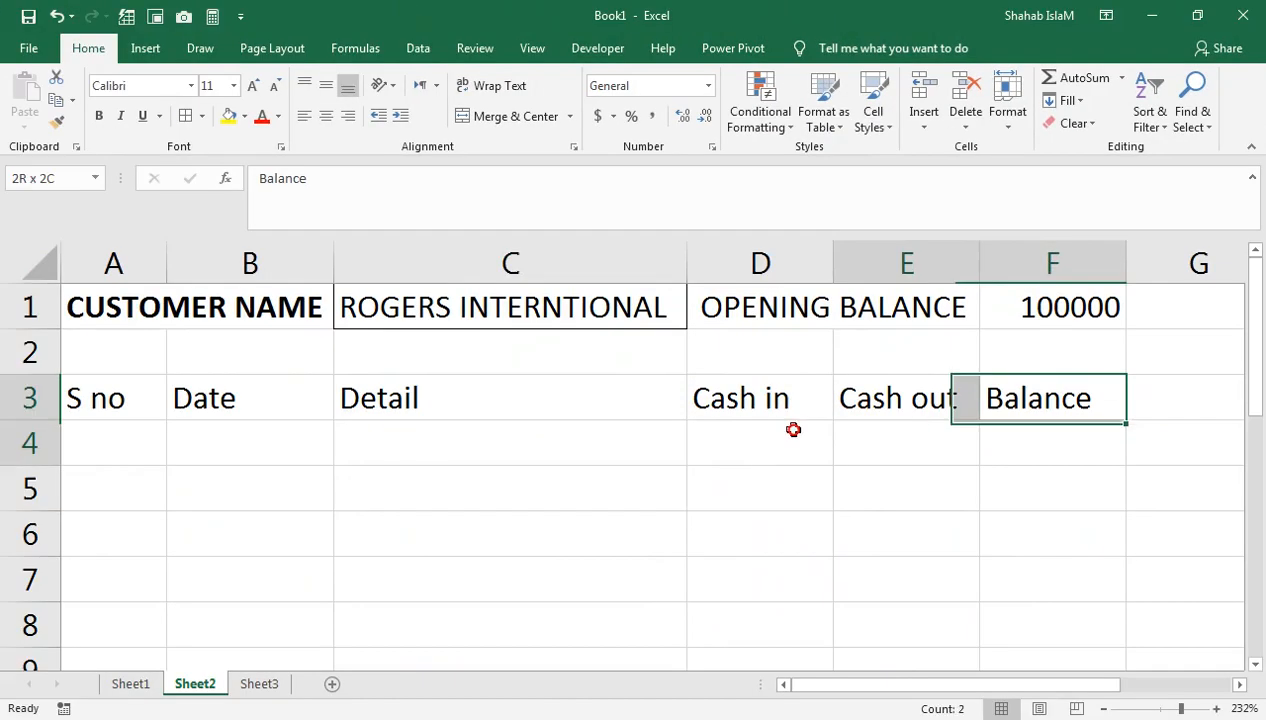
{"action": "left_click", "coordinate": [325, 115]}
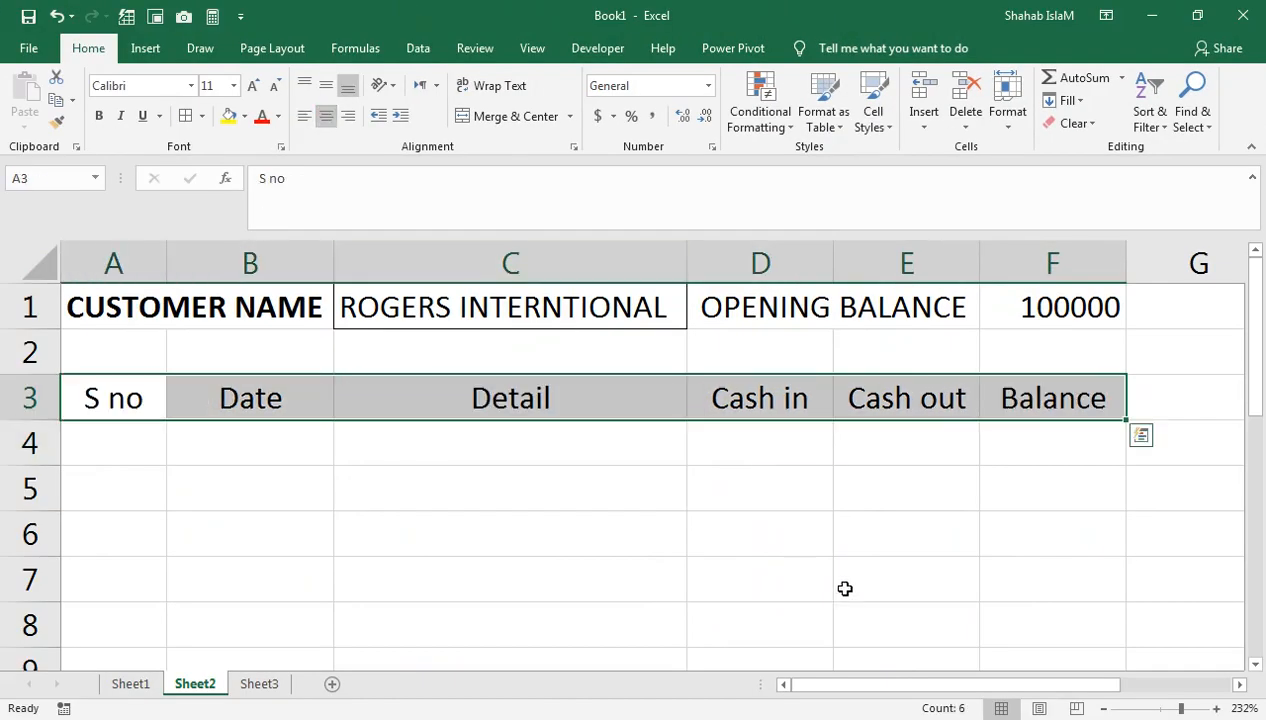
{"action": "left_click_drag", "start_coordinate": [1186, 708], "coordinate": [1175, 708]}
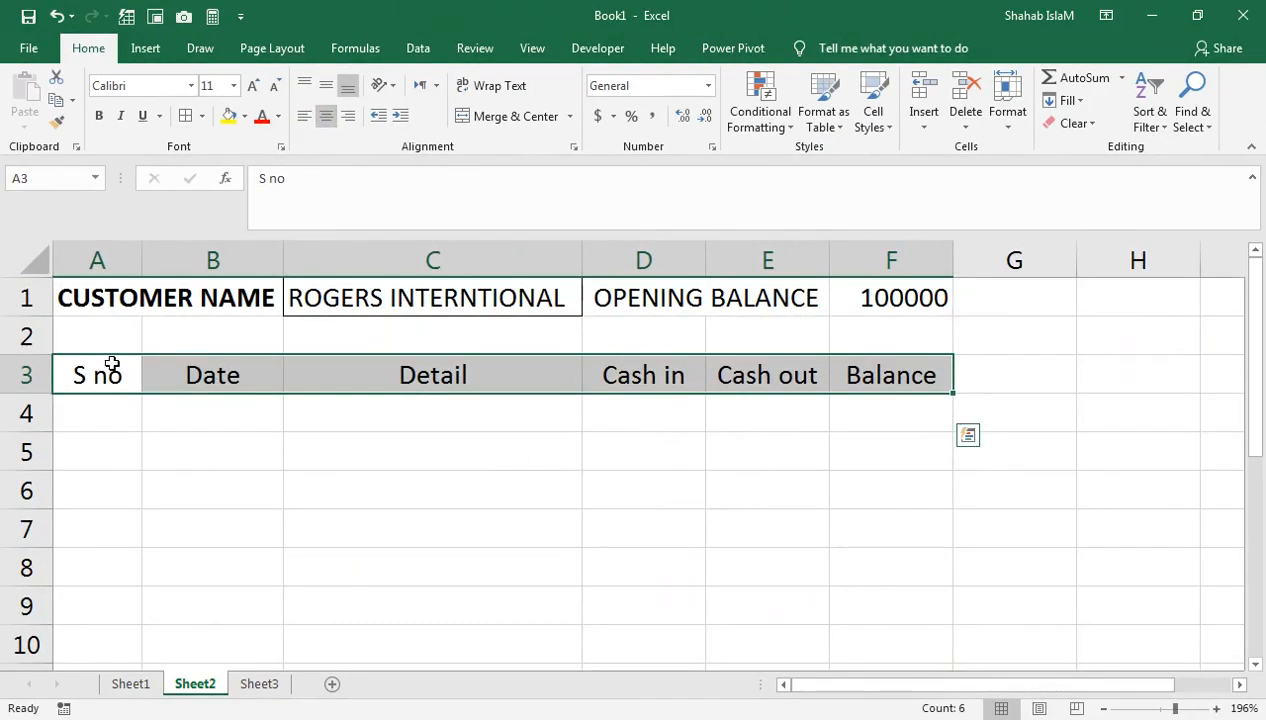
{"action": "left_click_drag", "start_coordinate": [113, 368], "coordinate": [868, 647]}
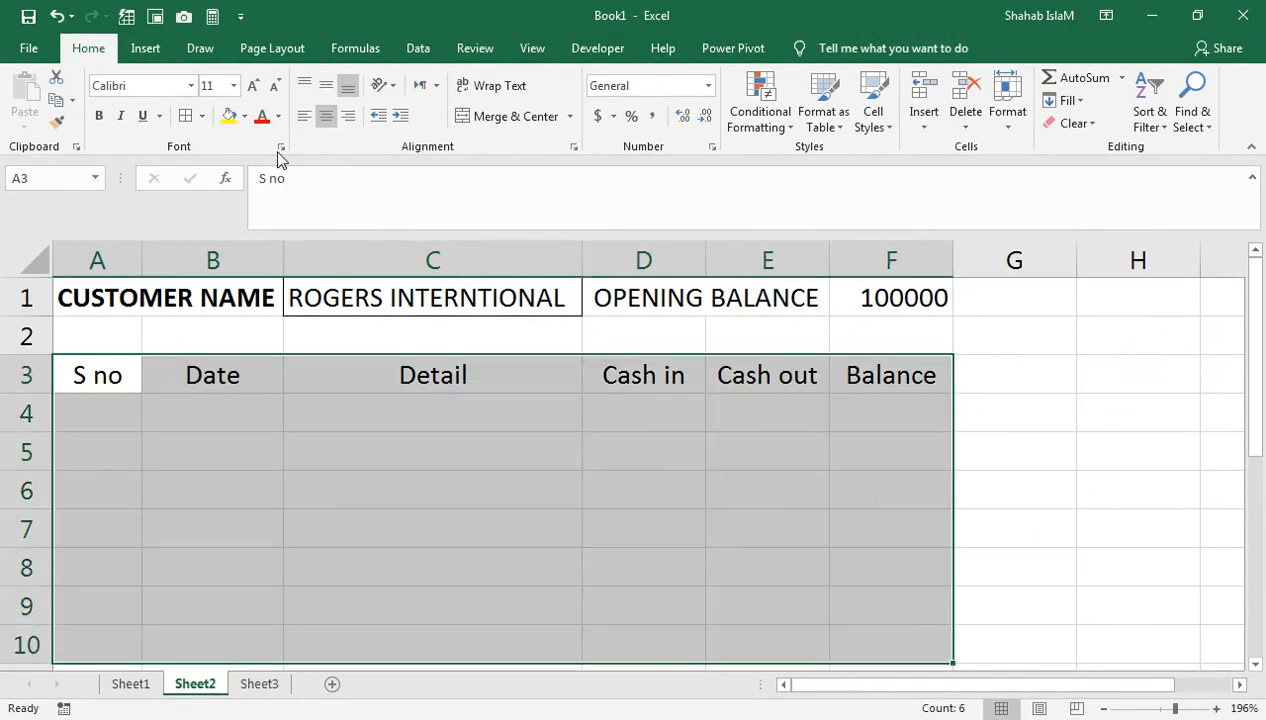
{"action": "left_click", "coordinate": [185, 117]}
Number the S no column from 1 to 7 in cells A4:A10 by extending the series 1, 2.
{"action": "left_click", "coordinate": [124, 407]}
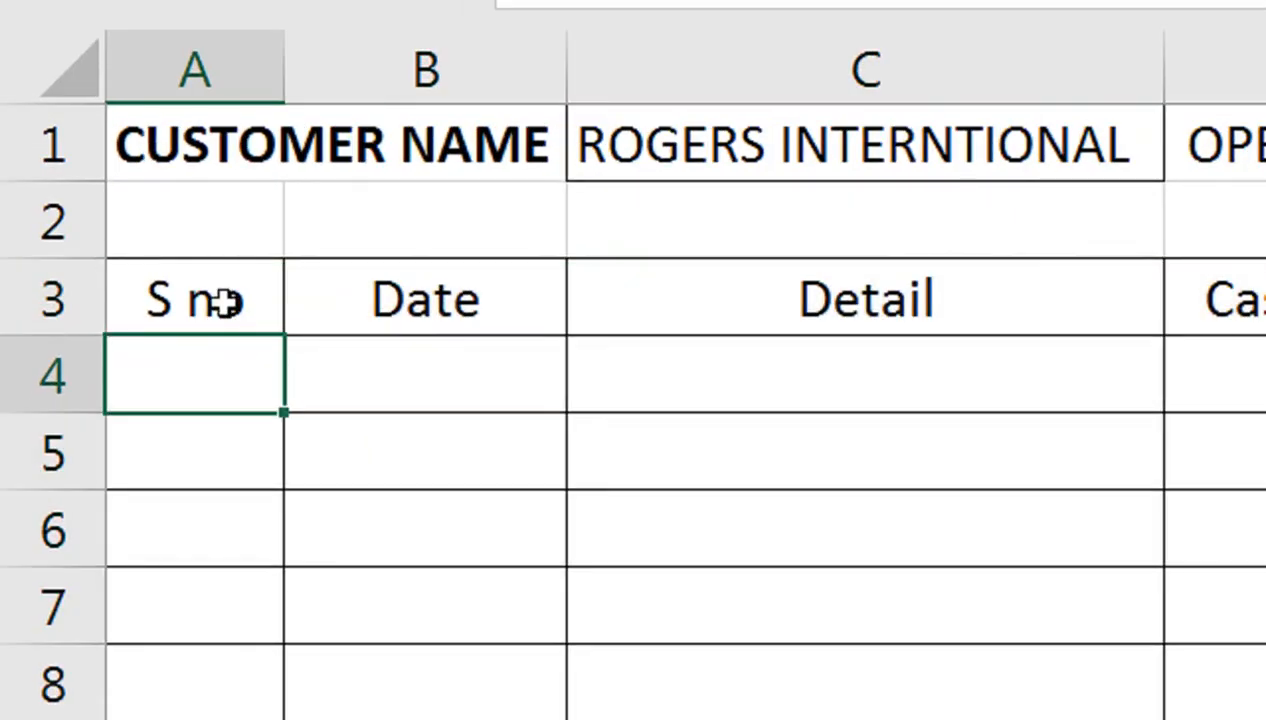
{"action": "type", "text": "1"}
{"action": "key", "text": "Return"}
{"action": "type", "text": "2"}
{"action": "key", "text": "Return"}
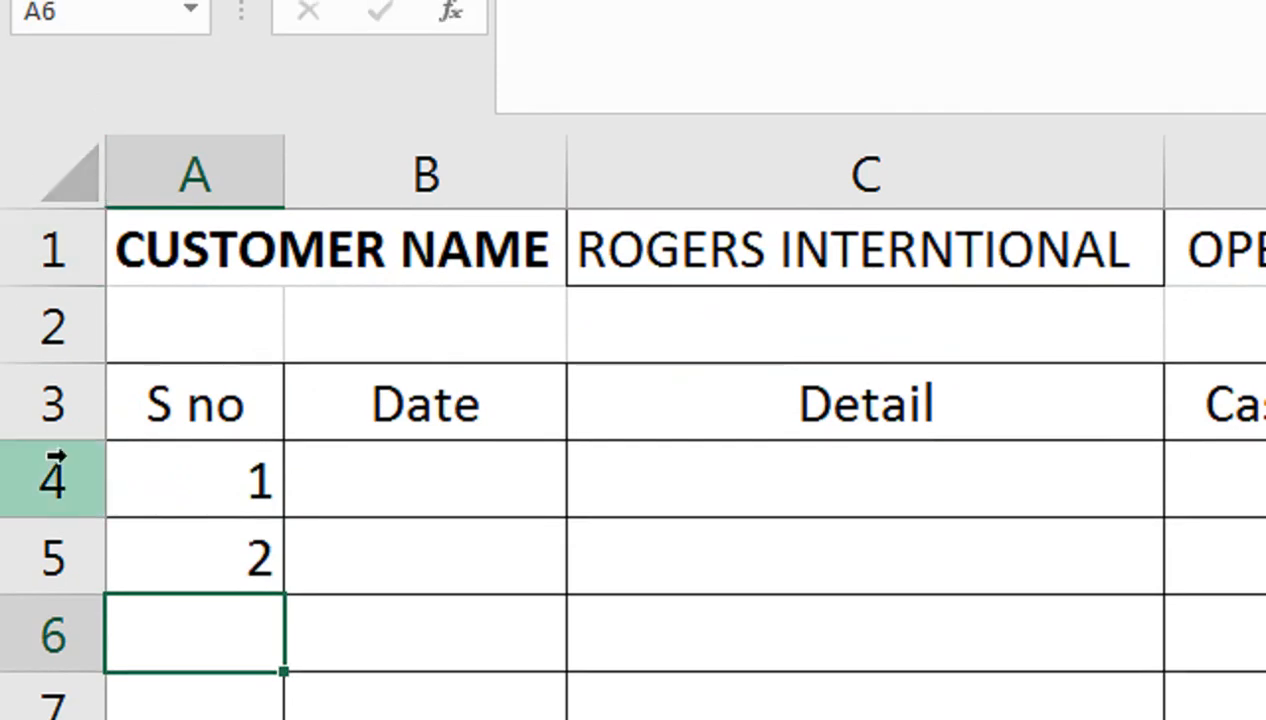
{"action": "left_click", "coordinate": [176, 377]}
{"action": "left_click_drag", "start_coordinate": [176, 481], "coordinate": [268, 585]}
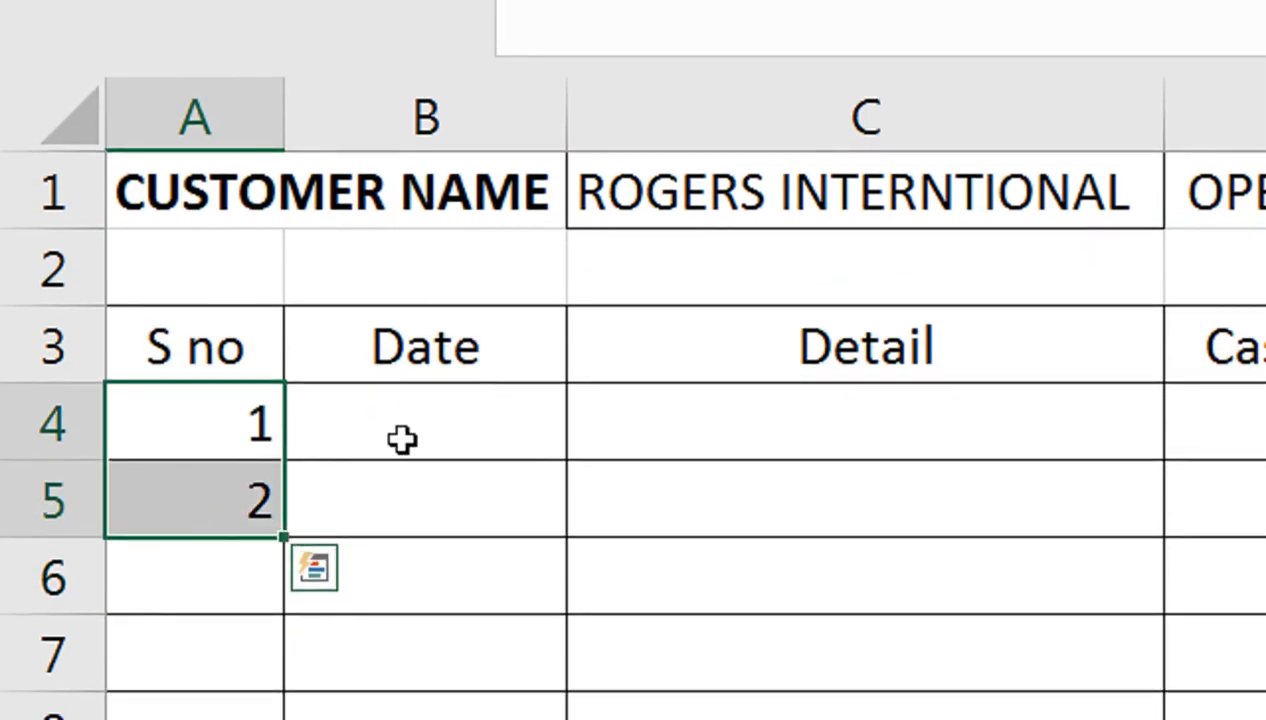
{"action": "left_click_drag", "start_coordinate": [255, 614], "coordinate": [257, 719]}
Fill the Date column in B4:B10 with consecutive dates from 1-Dec-21 to 7-Dec-21.
{"action": "left_click", "coordinate": [440, 268]}
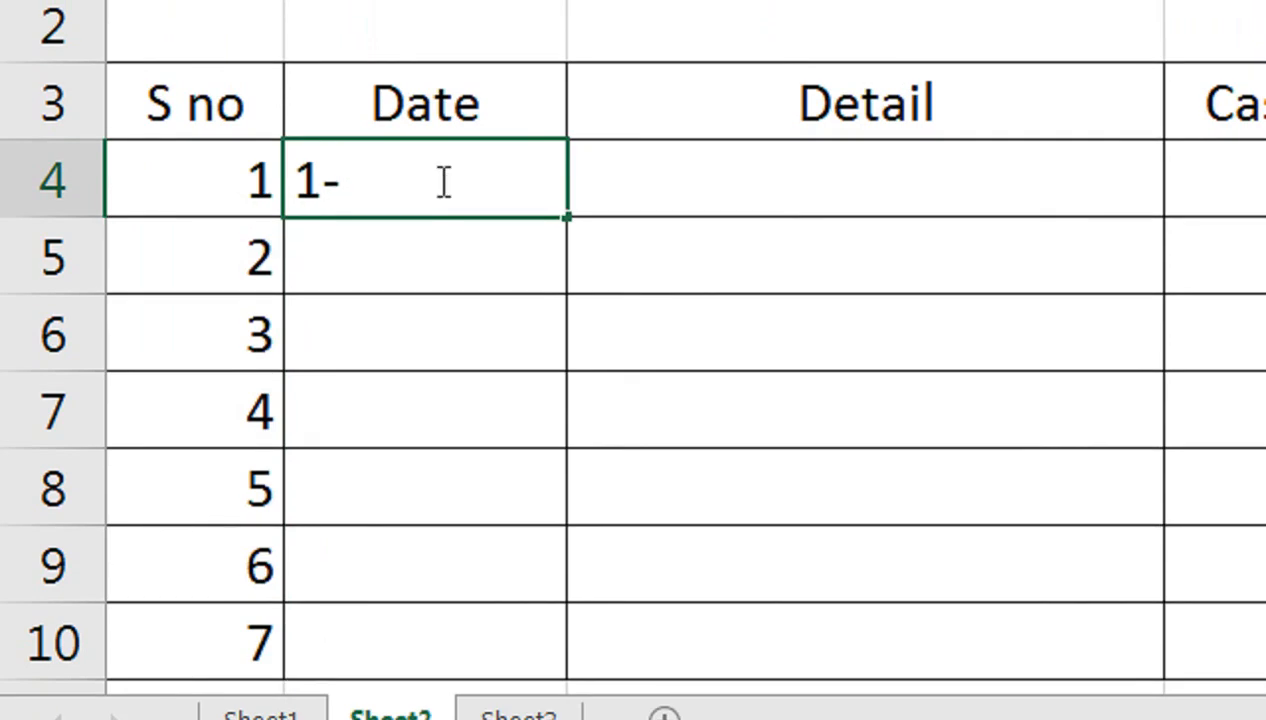
{"action": "type", "text": "1-DEC-21"}
{"action": "key", "text": "Return"}
{"action": "left_click", "coordinate": [467, 190]}
{"action": "left_click_drag", "start_coordinate": [566, 222], "coordinate": [560, 660]}
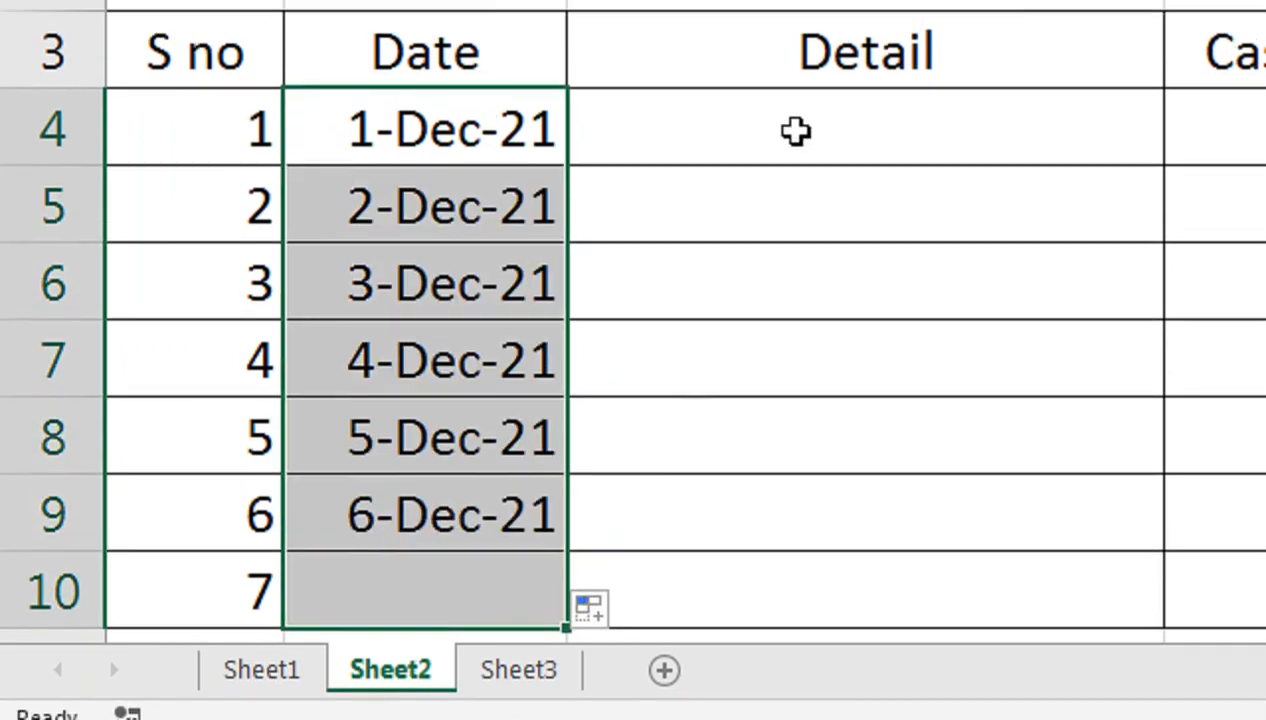
Make the OPENING BALANCE label and the column headings in A3:F3 bold.
{"action": "left_click", "coordinate": [796, 130]}
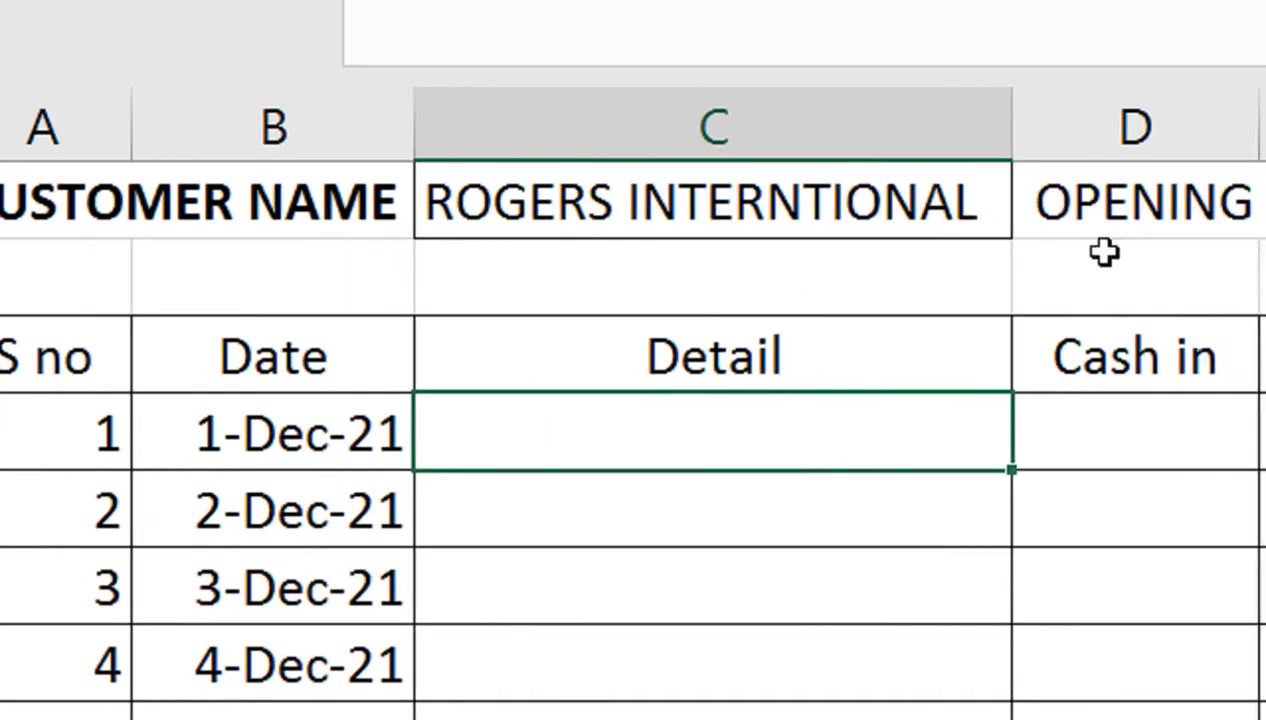
{"action": "left_click", "coordinate": [1075, 200]}
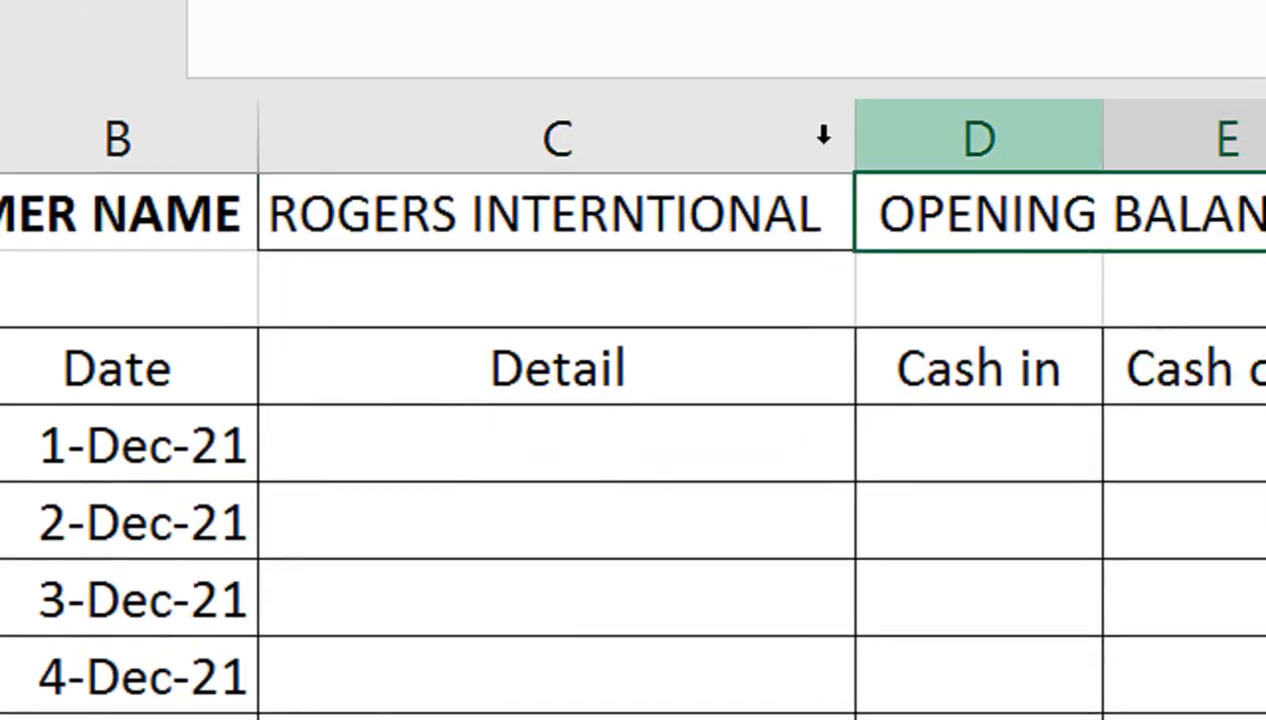
{"action": "left_click", "coordinate": [200, 170]}
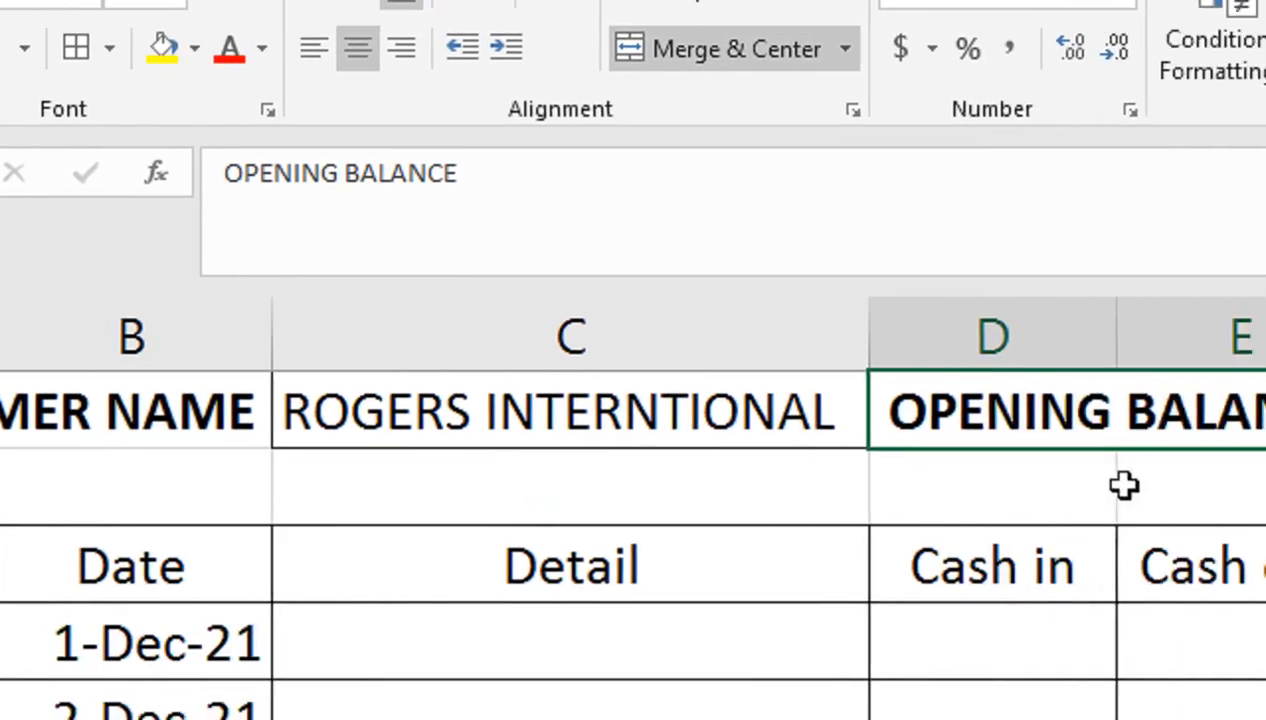
{"action": "left_click_drag", "start_coordinate": [1003, 537], "coordinate": [0, 540]}
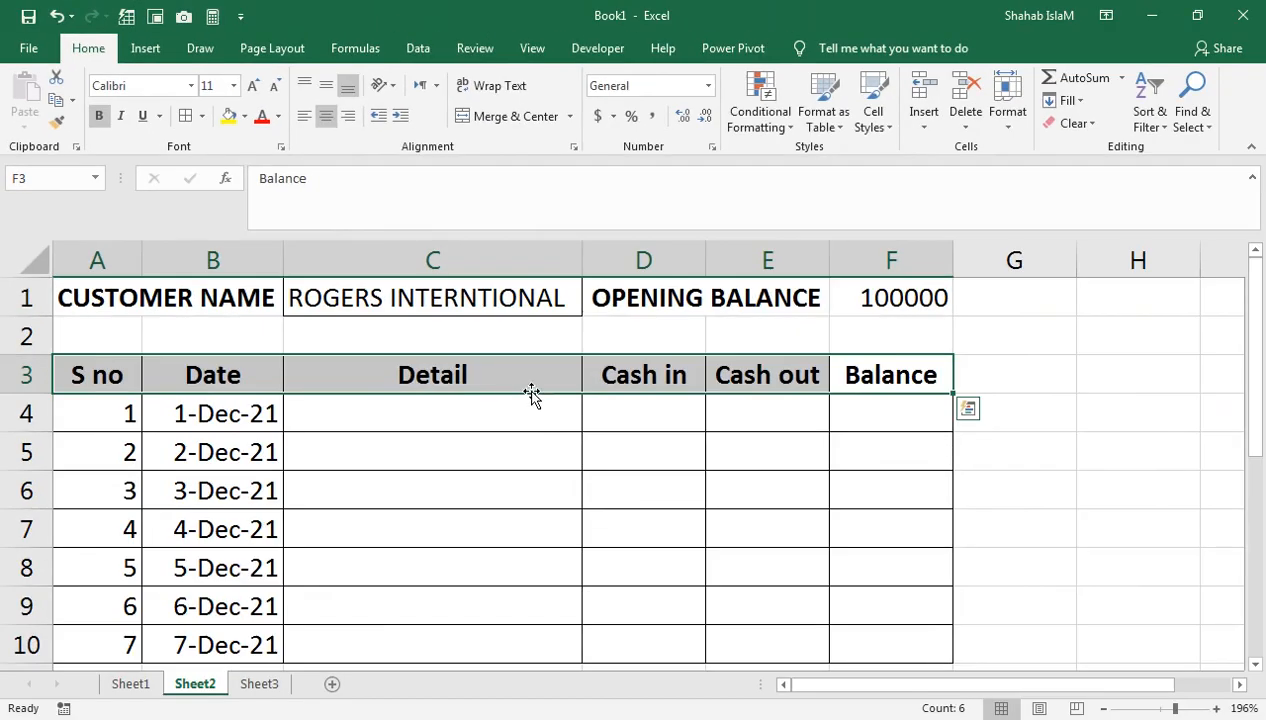
Enter PURCHASE LAPTOP DELL as the Detail in C4 and widen column C.
{"action": "left_click", "coordinate": [531, 425]}
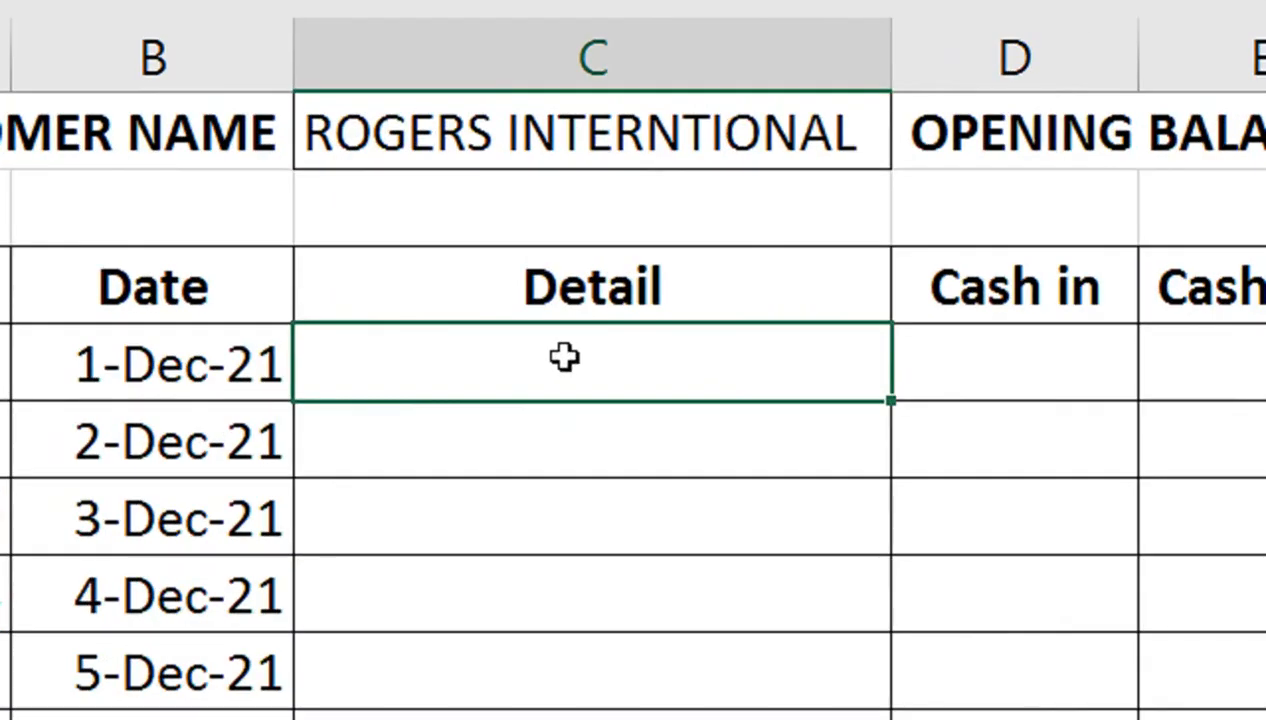
{"action": "type", "text": "P"}
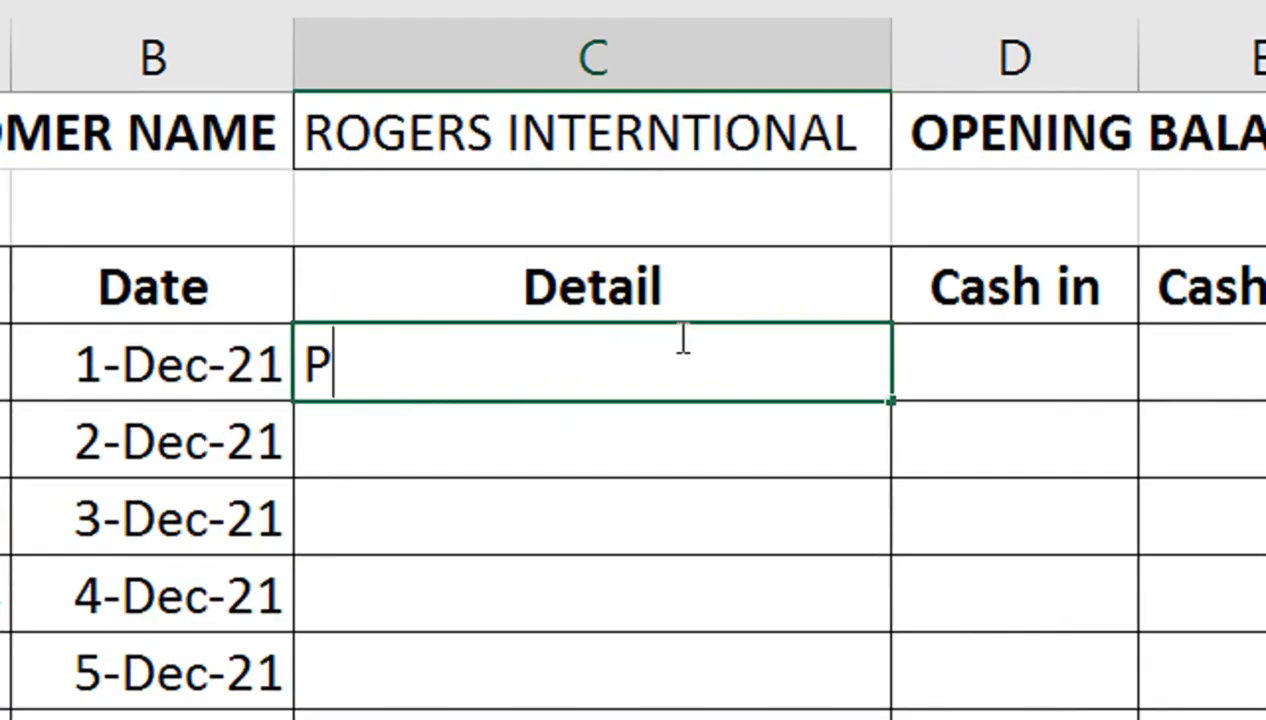
{"action": "type", "text": "URCHASE"}
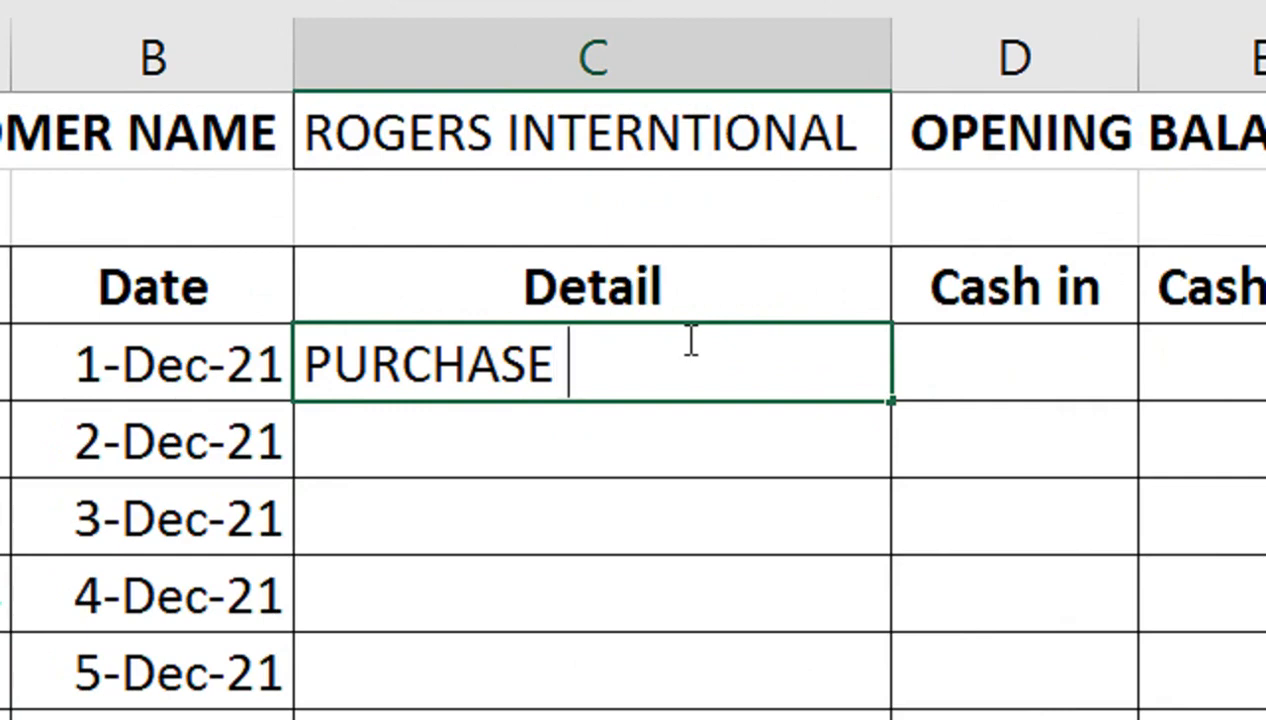
{"action": "type", "text": " LAP"}
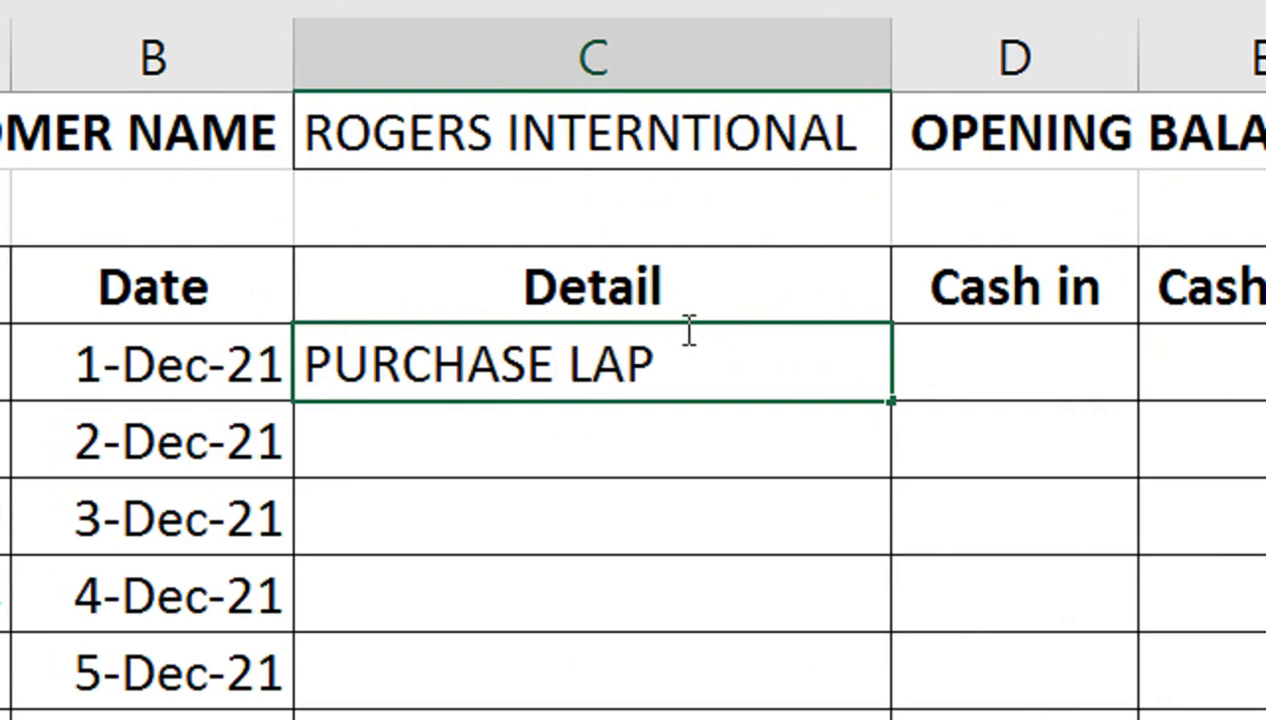
{"action": "type", "text": "TOP DELL"}
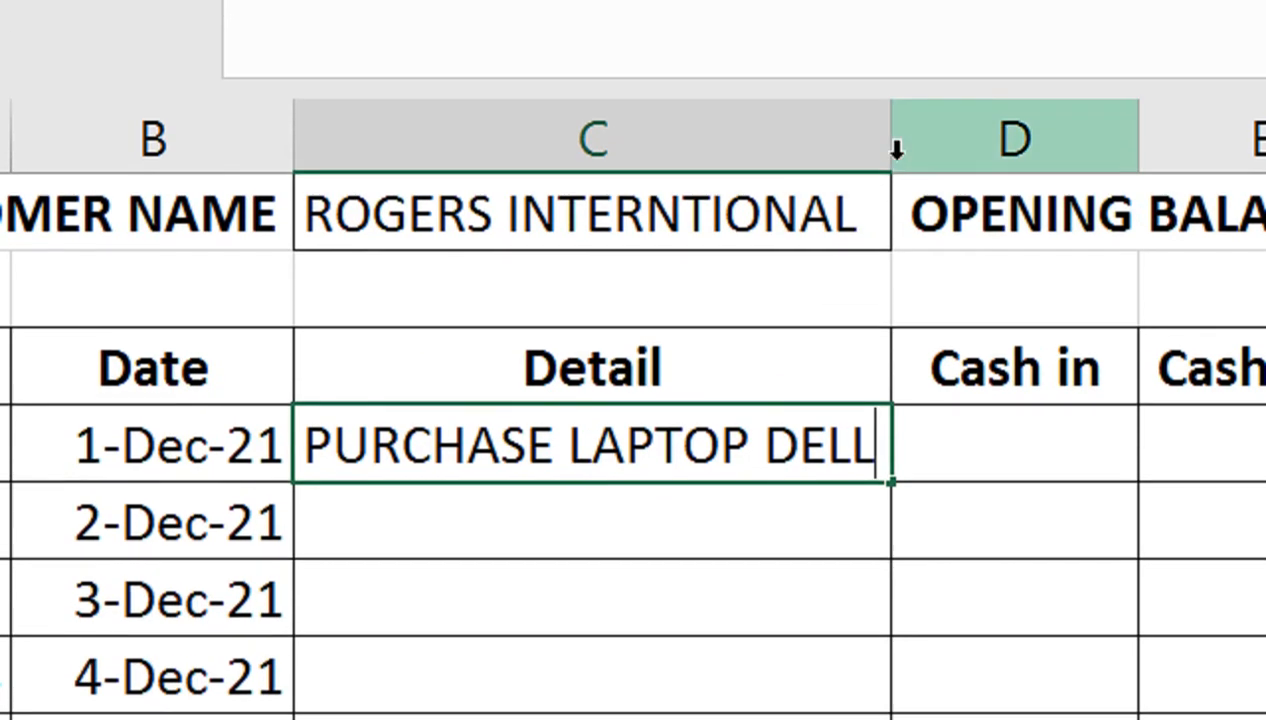
{"action": "left_click", "coordinate": [960, 68]}
{"action": "left_click_drag", "start_coordinate": [892, 80], "coordinate": [939, 72]}
{"action": "left_click_drag", "start_coordinate": [912, 181], "coordinate": [948, 167]}
{"action": "left_click", "coordinate": [885, 509]}
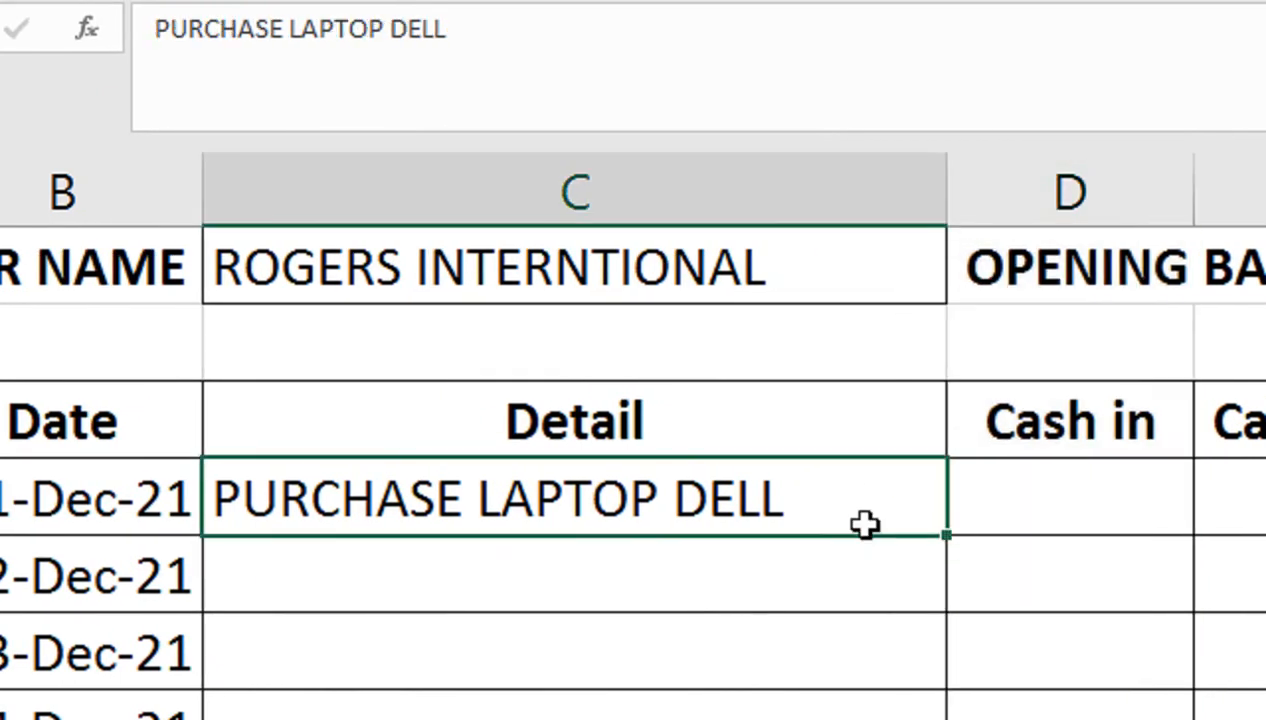
Append M-12544 to the Detail text in C4 and autofit the width of column C.
{"action": "double_click", "coordinate": [866, 529]}
{"action": "type", "text": "M-1254"}
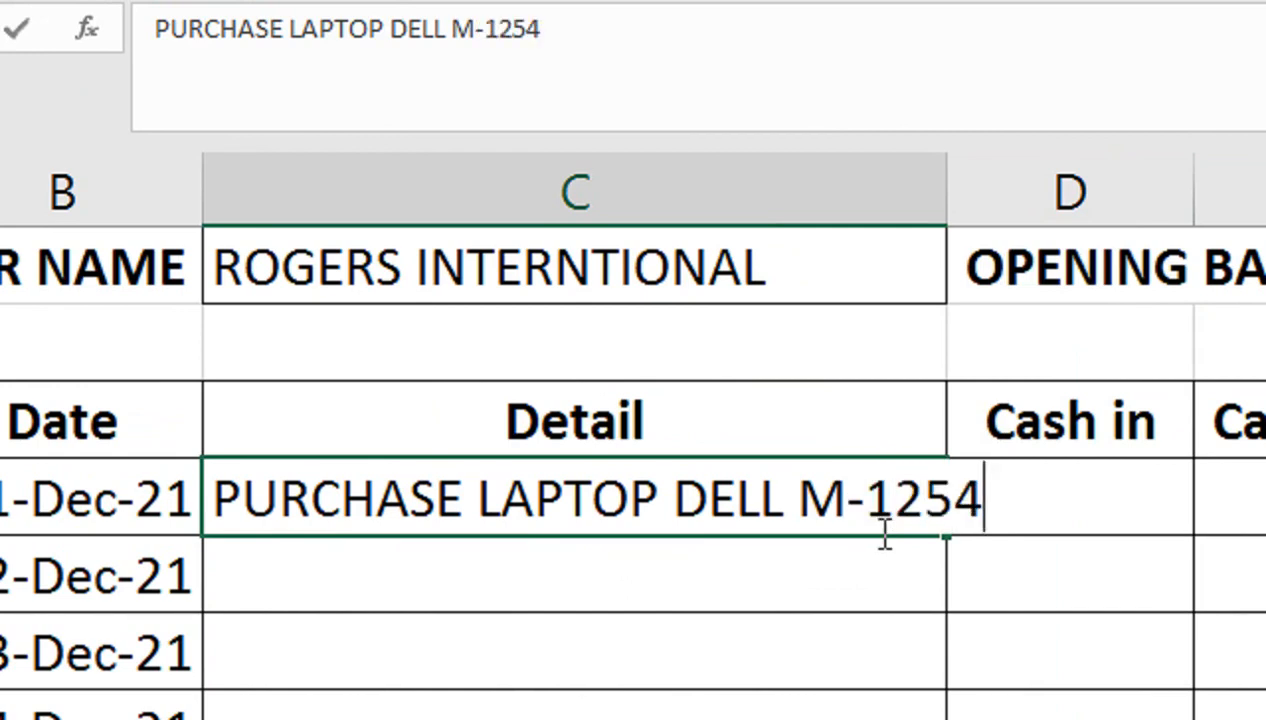
{"action": "type", "text": "4"}
{"action": "key", "text": "Return"}
{"action": "left_click", "coordinate": [875, 530]}
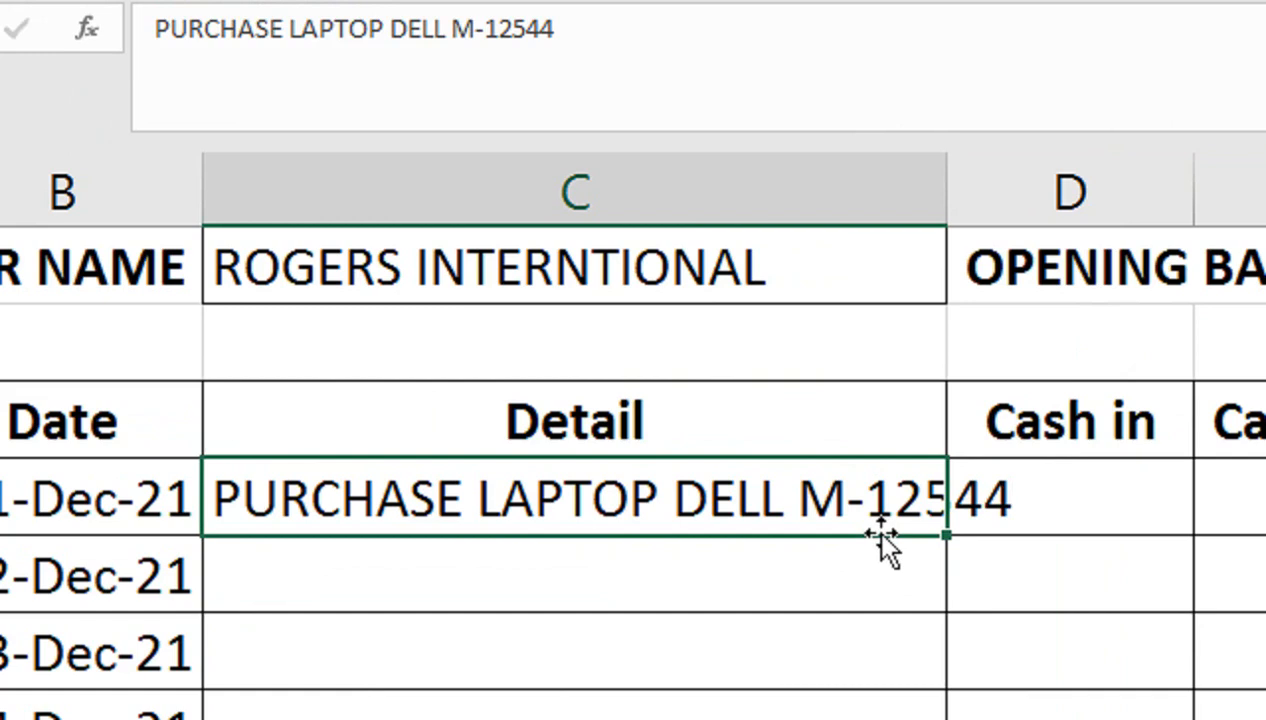
{"action": "key", "text": "alt+h"}
{"action": "key", "text": "o"}
{"action": "key", "text": "i"}
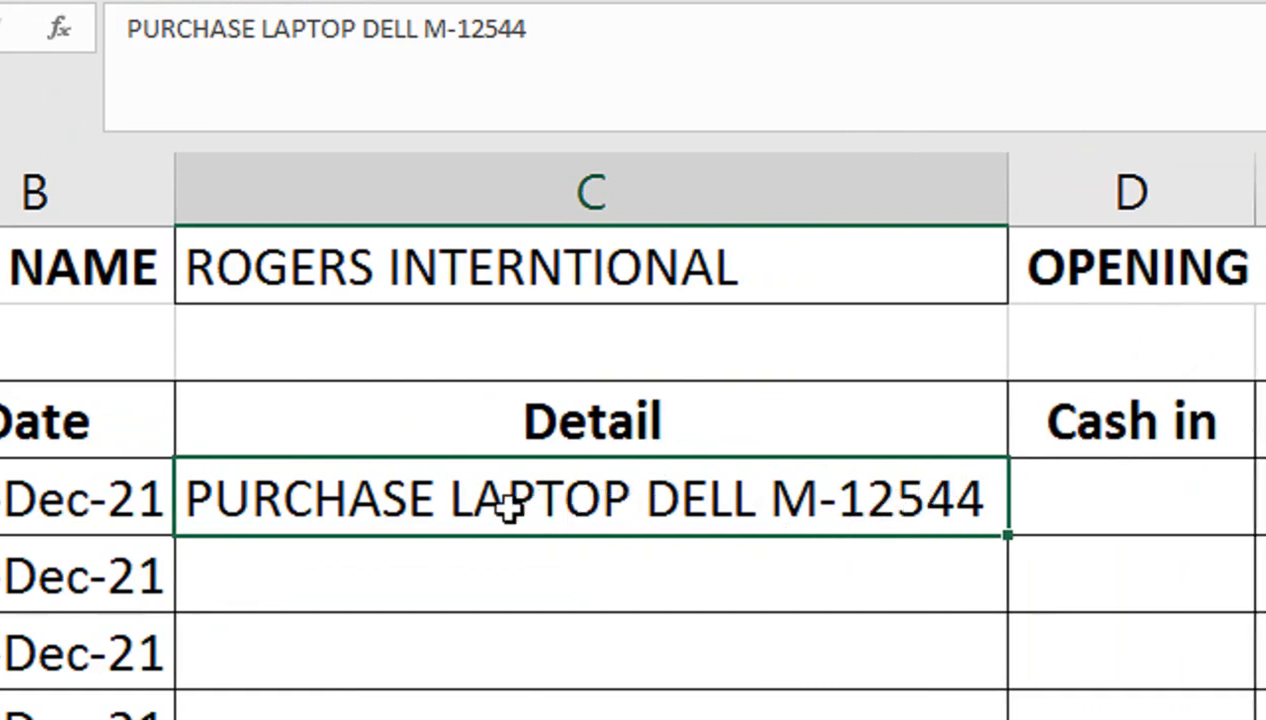
Replace the word PURCHASE with BUY in C4 and narrow column C to suit the shorter text.
{"action": "double_click", "coordinate": [413, 497]}
{"action": "left_click_drag", "start_coordinate": [435, 497], "coordinate": [223, 510]}
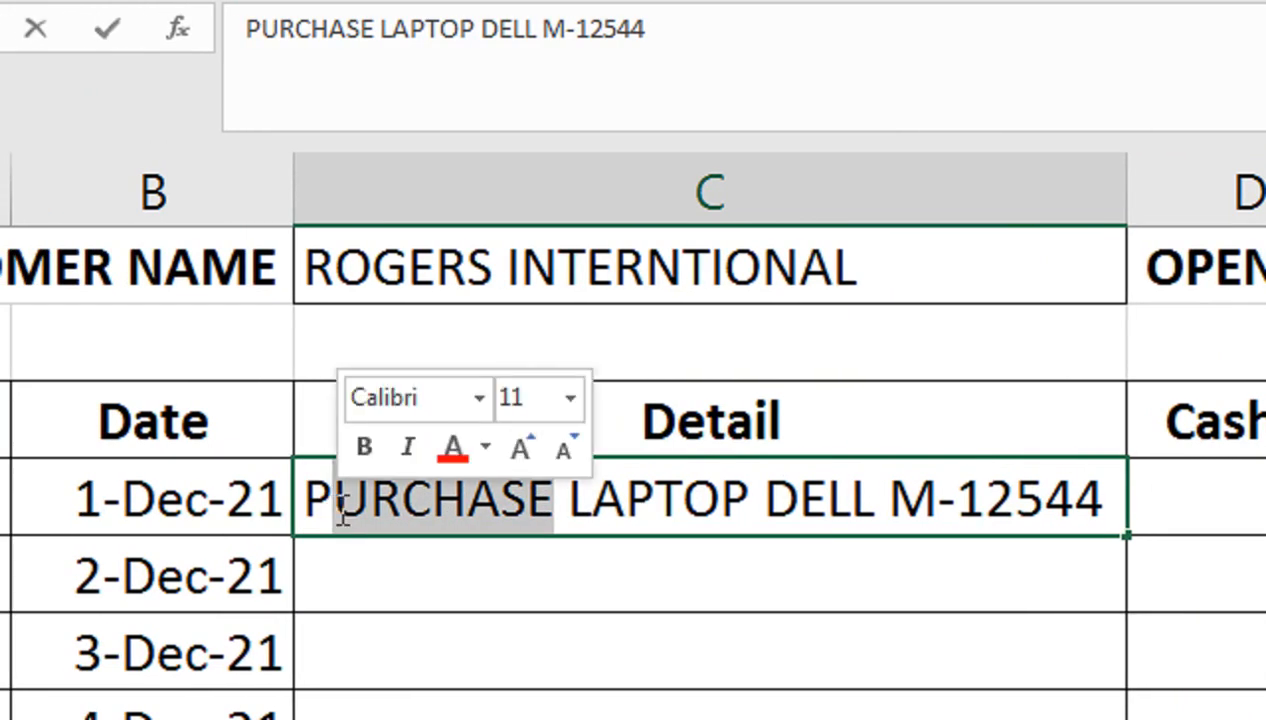
{"action": "key", "text": "BackSpace"}
{"action": "key", "text": "BackSpace"}
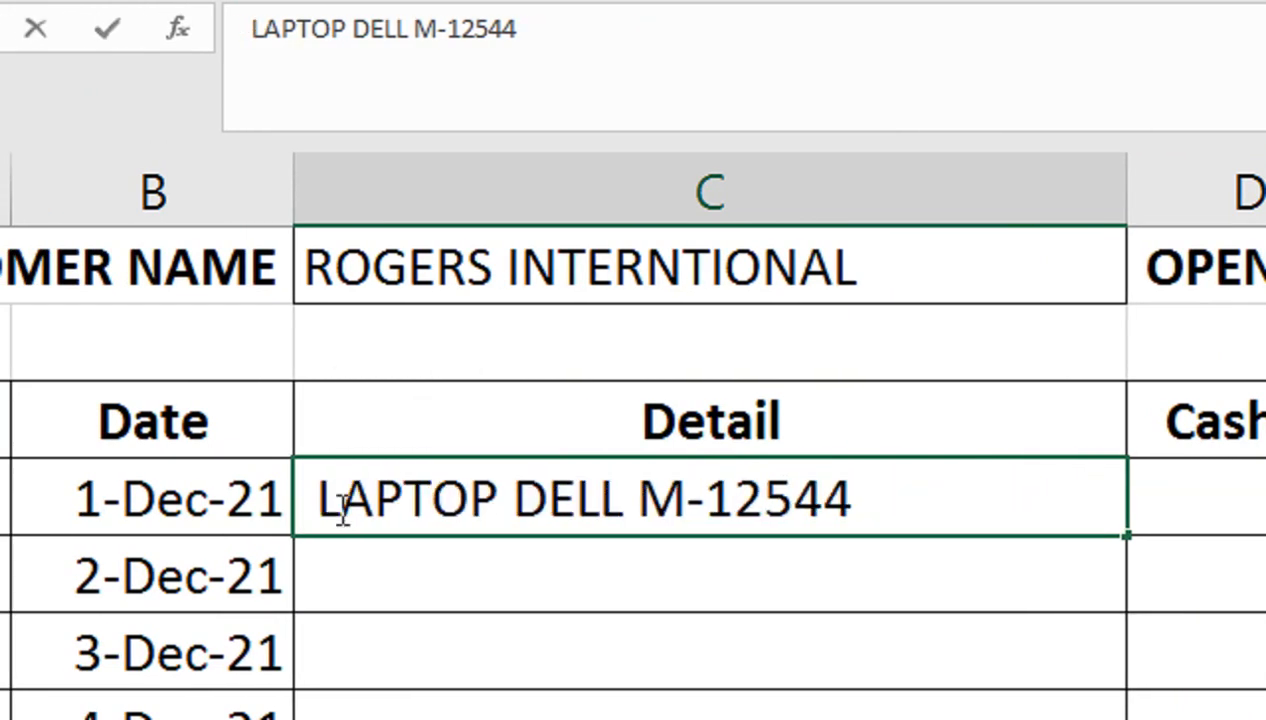
{"action": "type", "text": "BUY"}
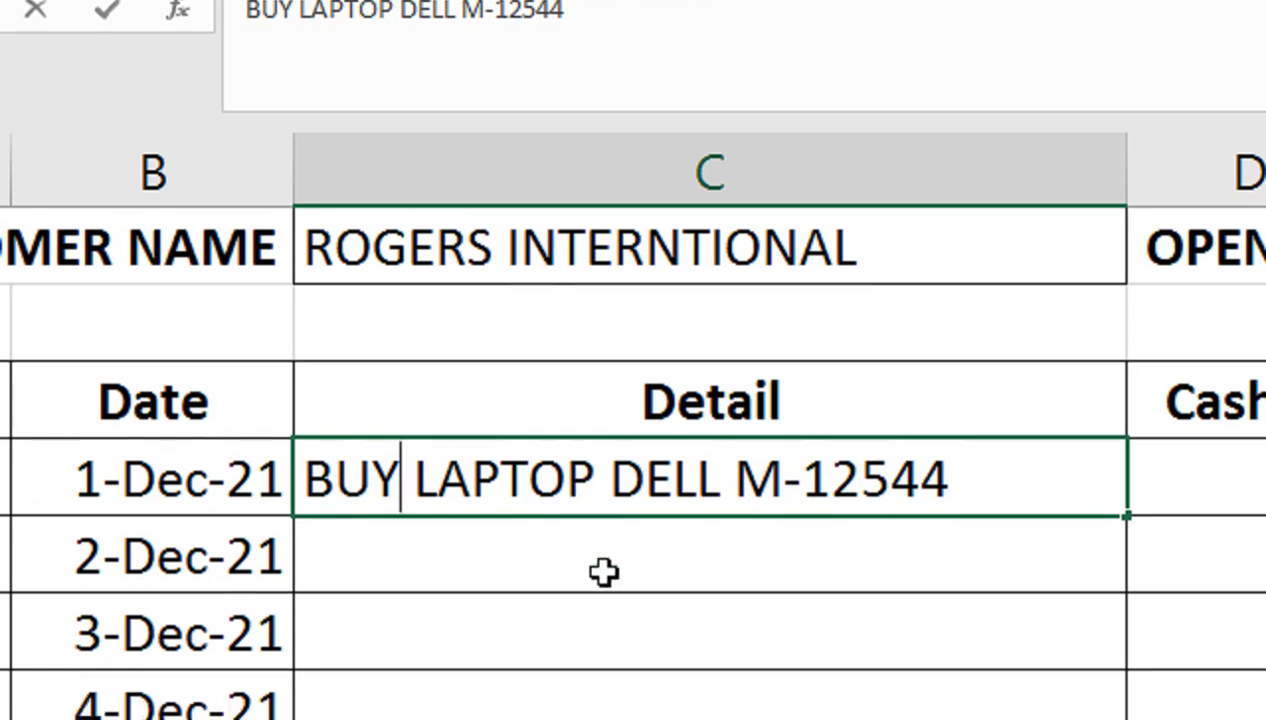
{"action": "left_click", "coordinate": [616, 589]}
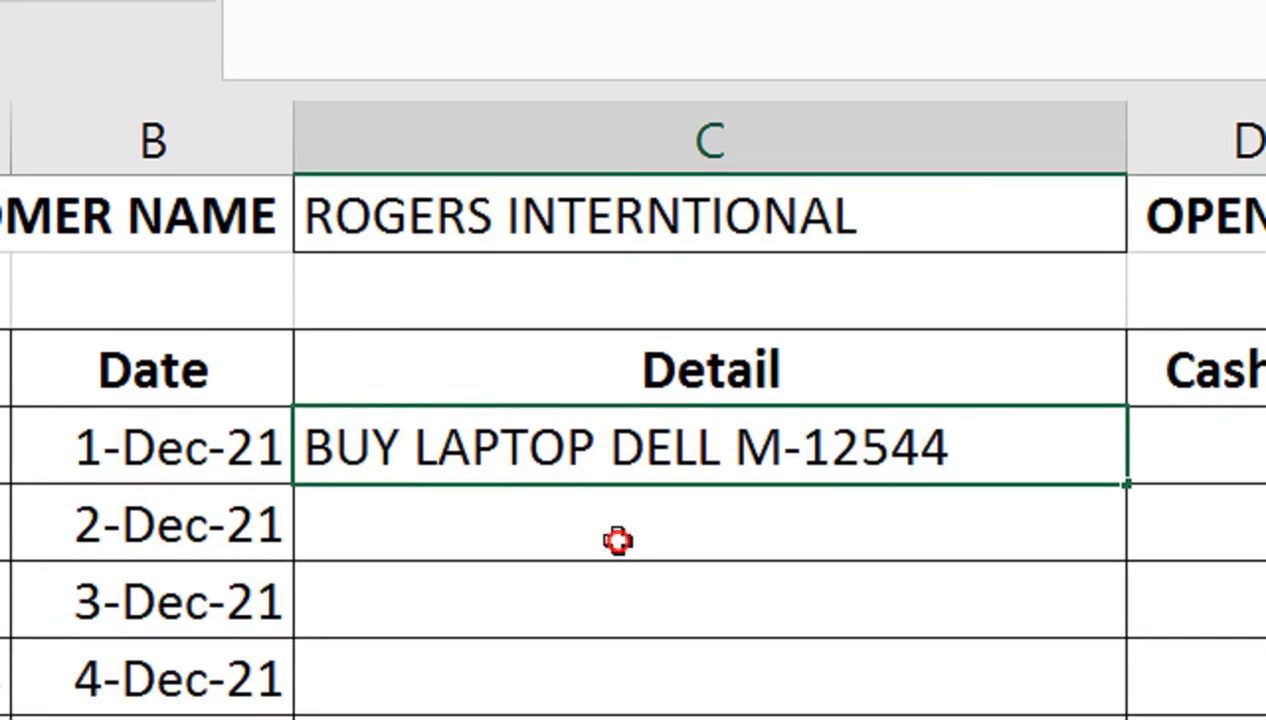
{"action": "left_click_drag", "start_coordinate": [1126, 203], "coordinate": [1126, 203]}
{"action": "left_click_drag", "start_coordinate": [958, 180], "coordinate": [829, 251]}
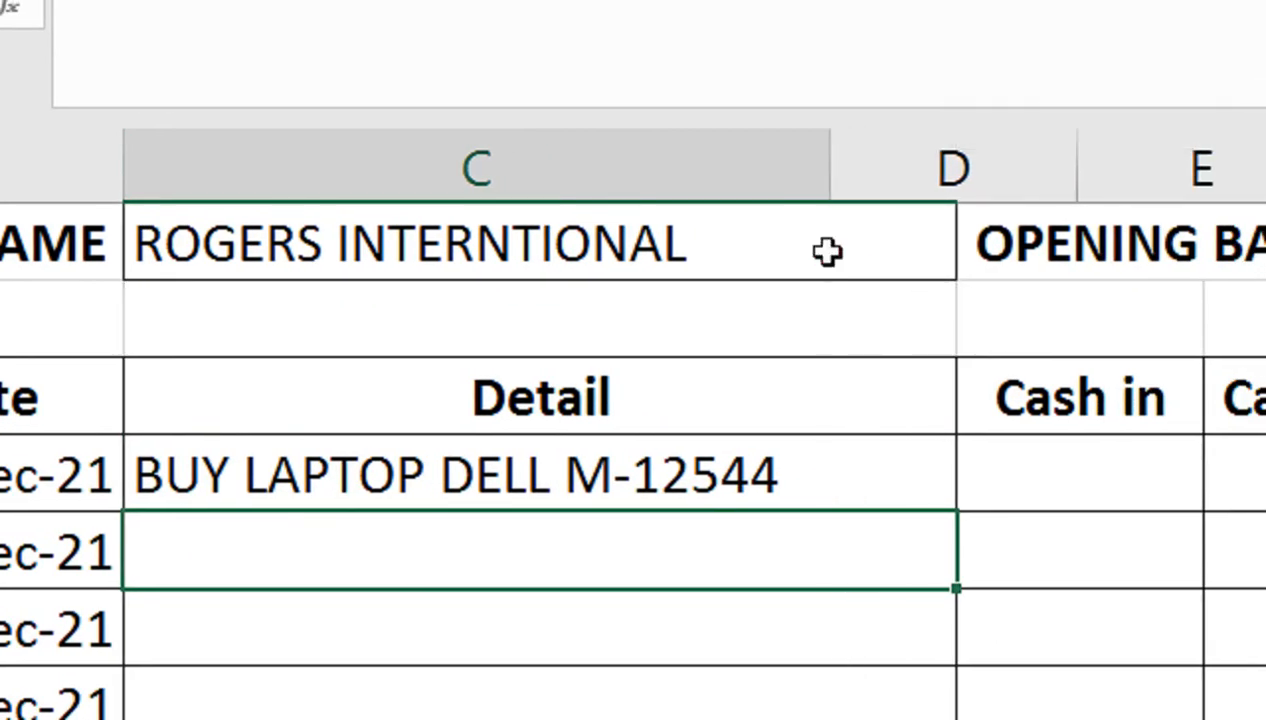
Enter 150000 as the Cash out amount in E4 for the laptop entry.
{"action": "left_click", "coordinate": [958, 478]}
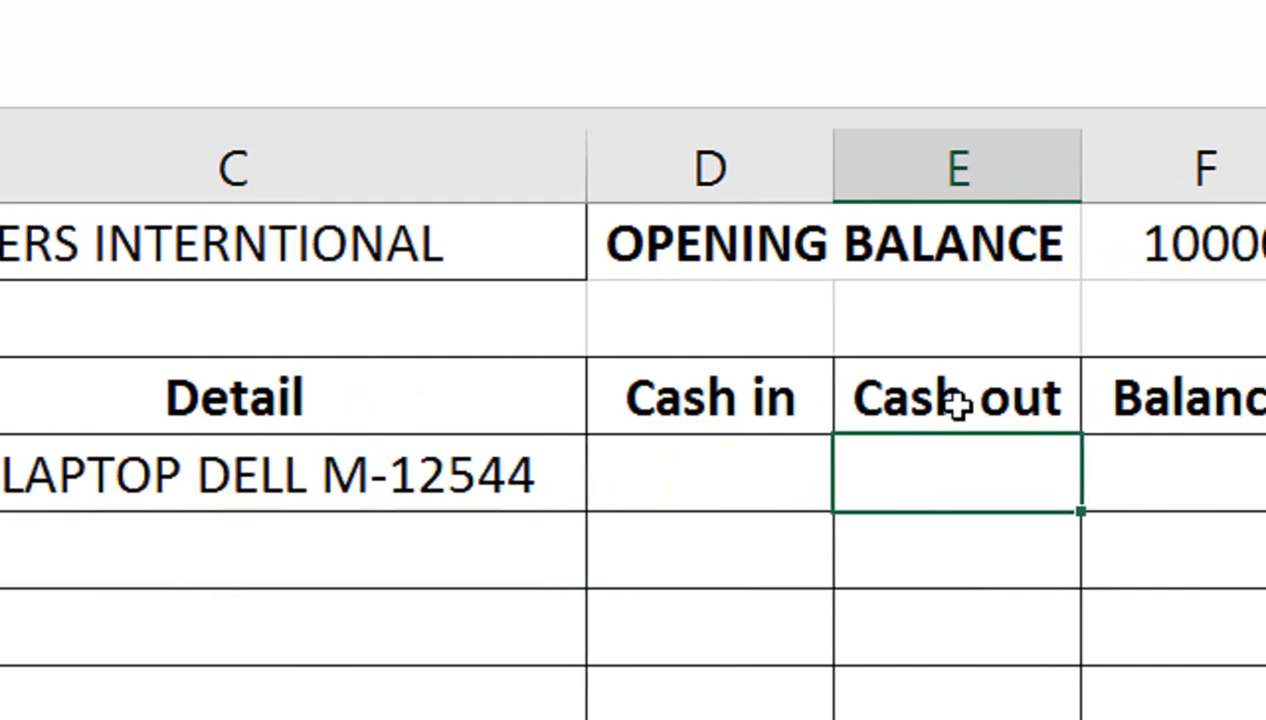
{"action": "type", "text": "1"}
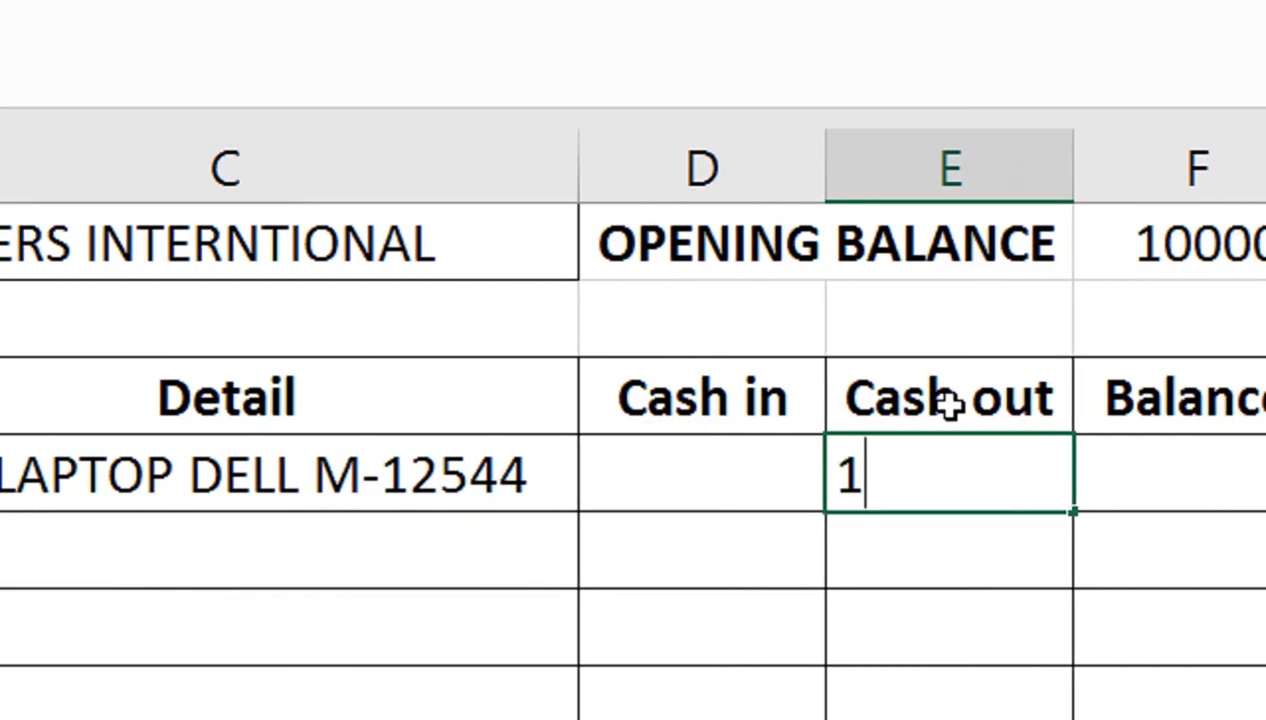
{"action": "type", "text": "5000"}
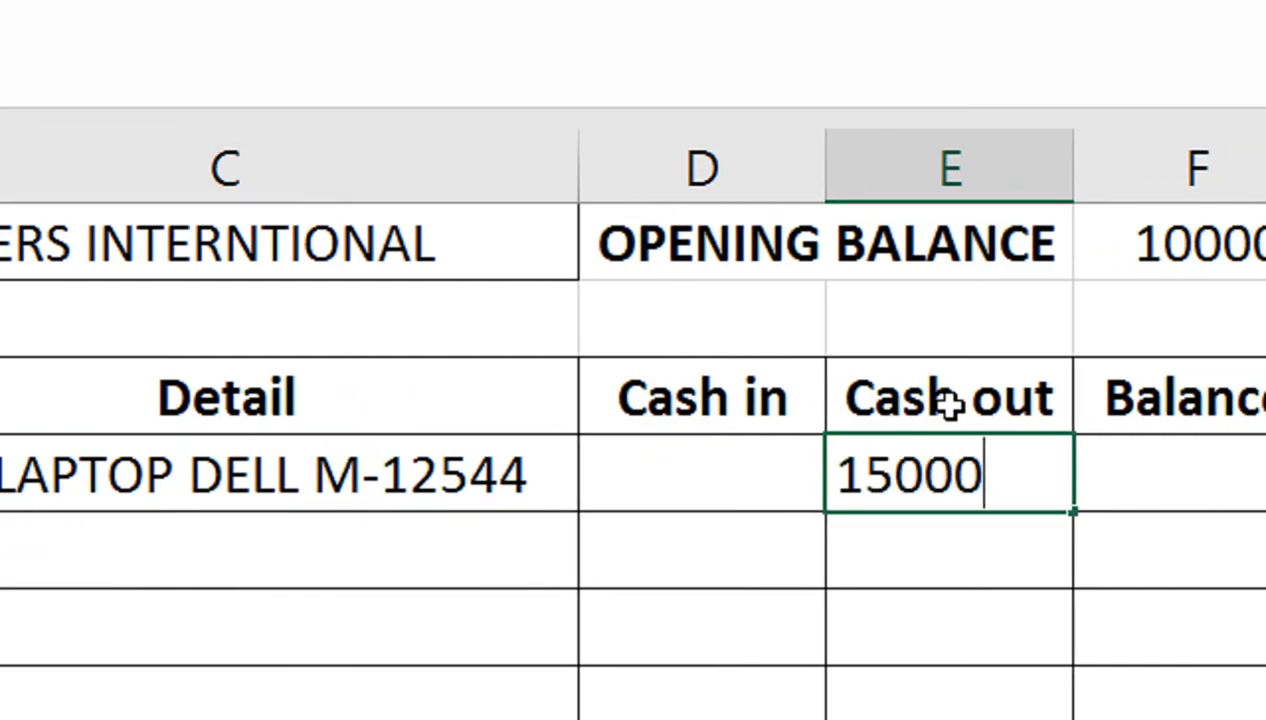
{"action": "type", "text": "0"}
{"action": "key", "text": "Return"}
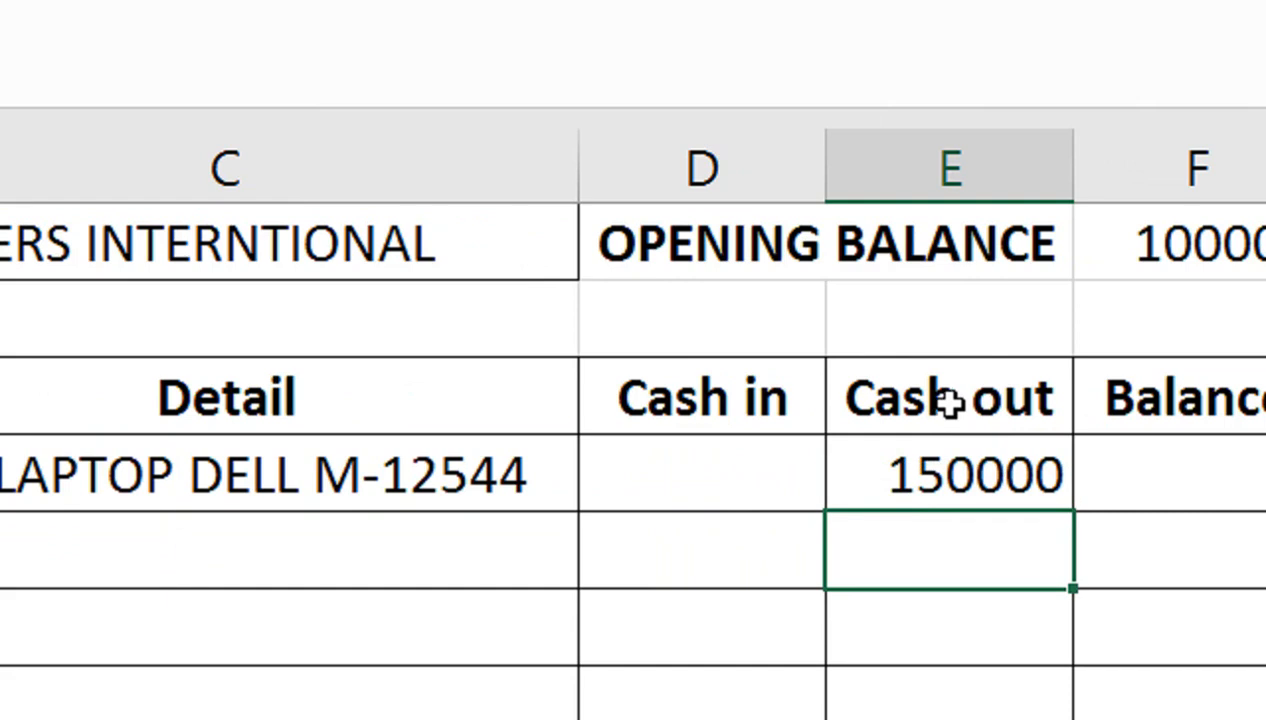
Record the second transaction in row 5 with Detail DEPOSITE 2 LAKH T IBFT and a Cash in amount of 200000.
{"action": "left_click", "coordinate": [68, 540]}
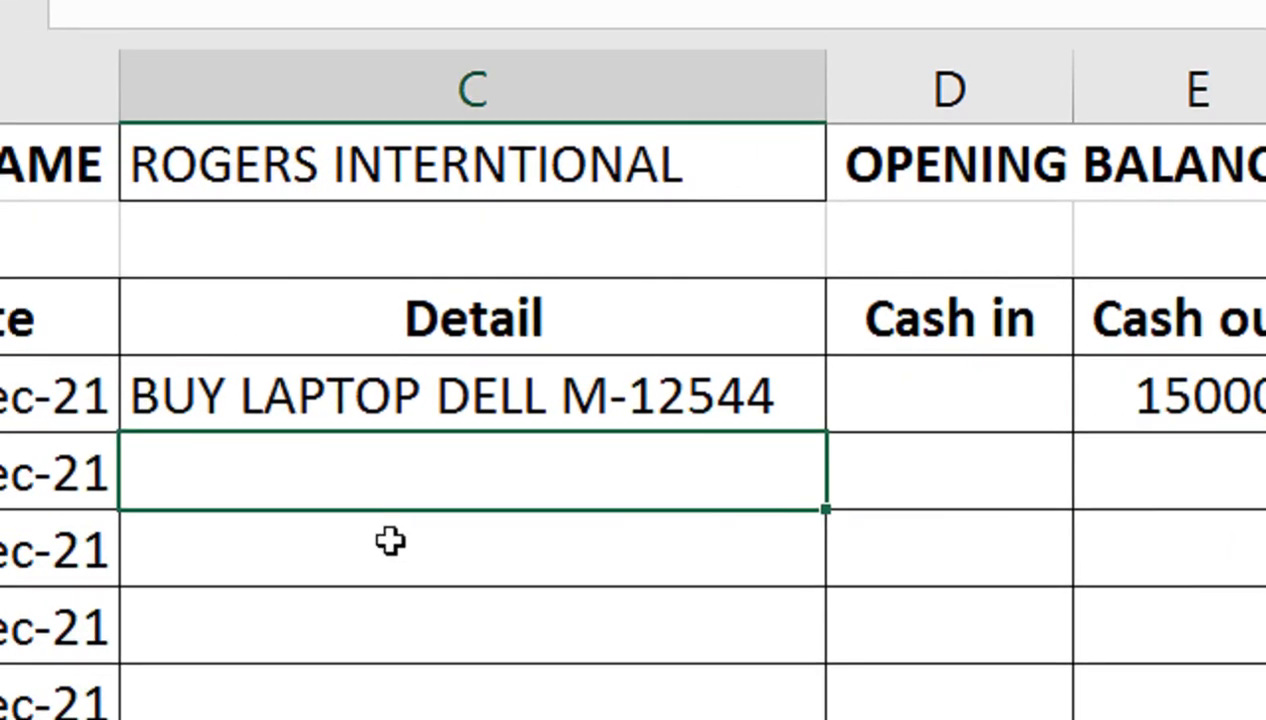
{"action": "type", "text": "DEPOSITE "}
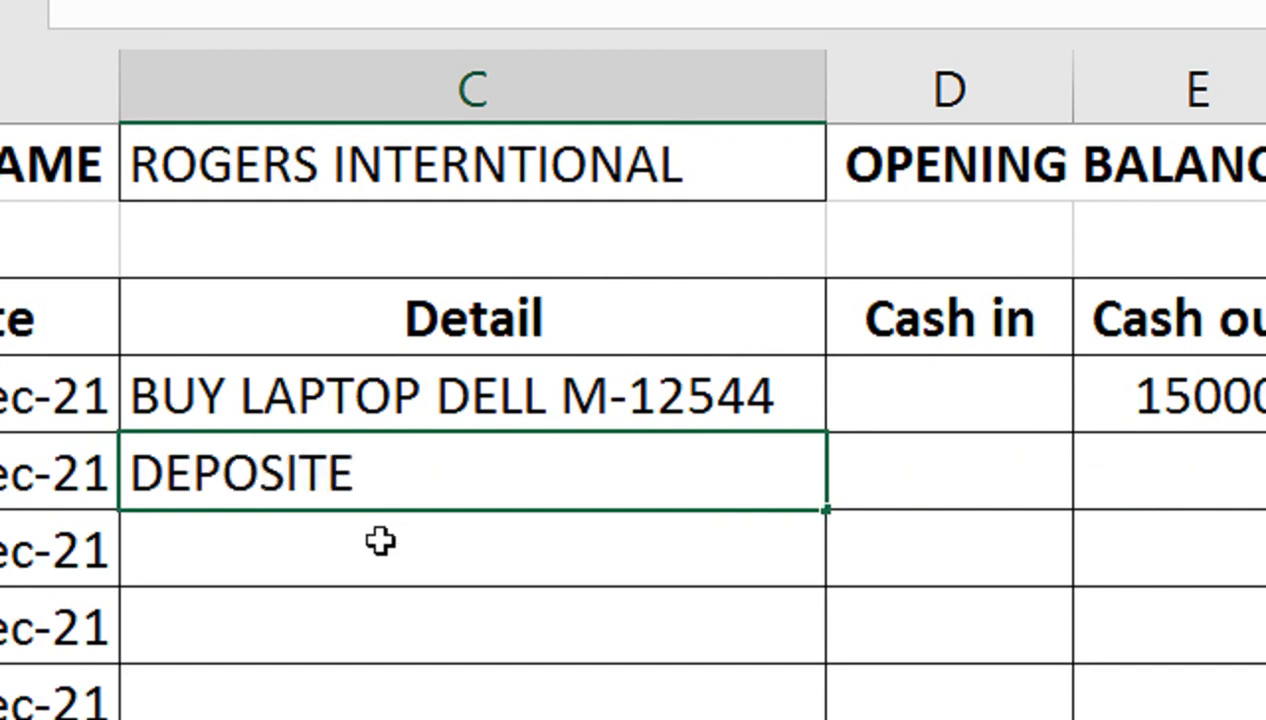
{"action": "type", "text": "IN"}
{"action": "key", "text": "BackSpace"}
{"action": "type", "text": "B"}
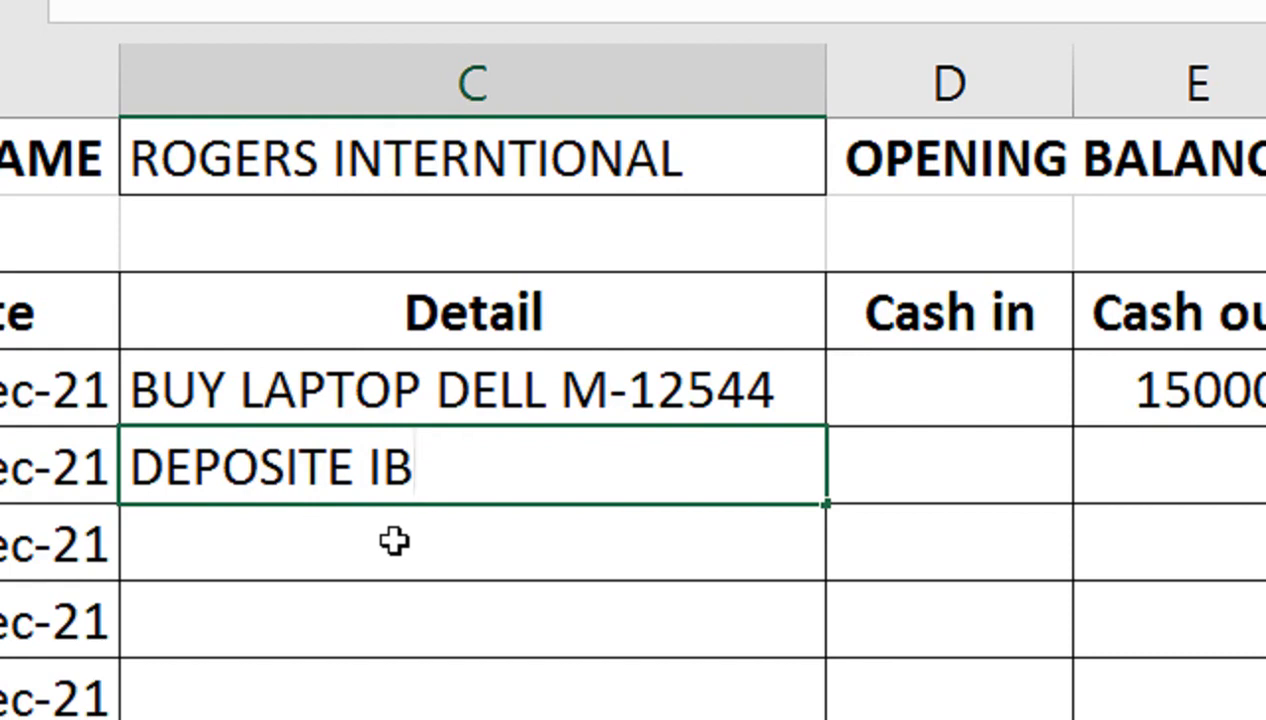
{"action": "type", "text": "T"}
{"action": "type", "text": "FT"}
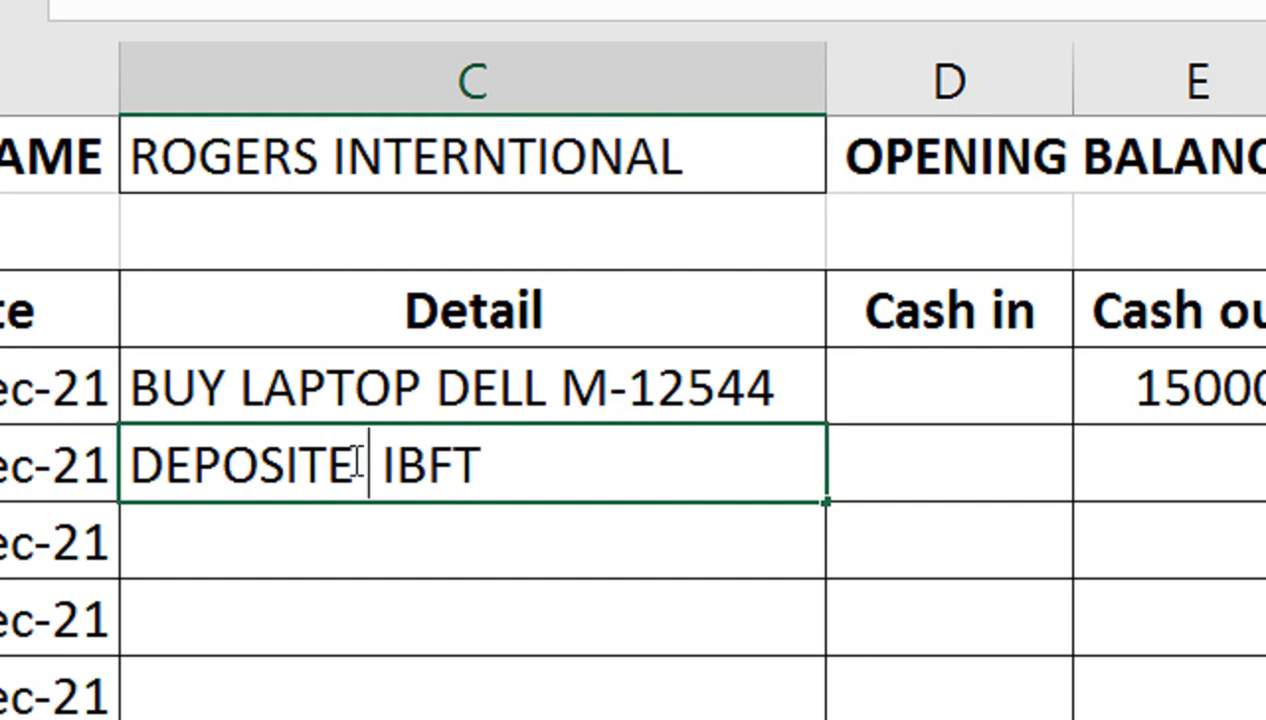
{"action": "type", "text": "2 LAK "}
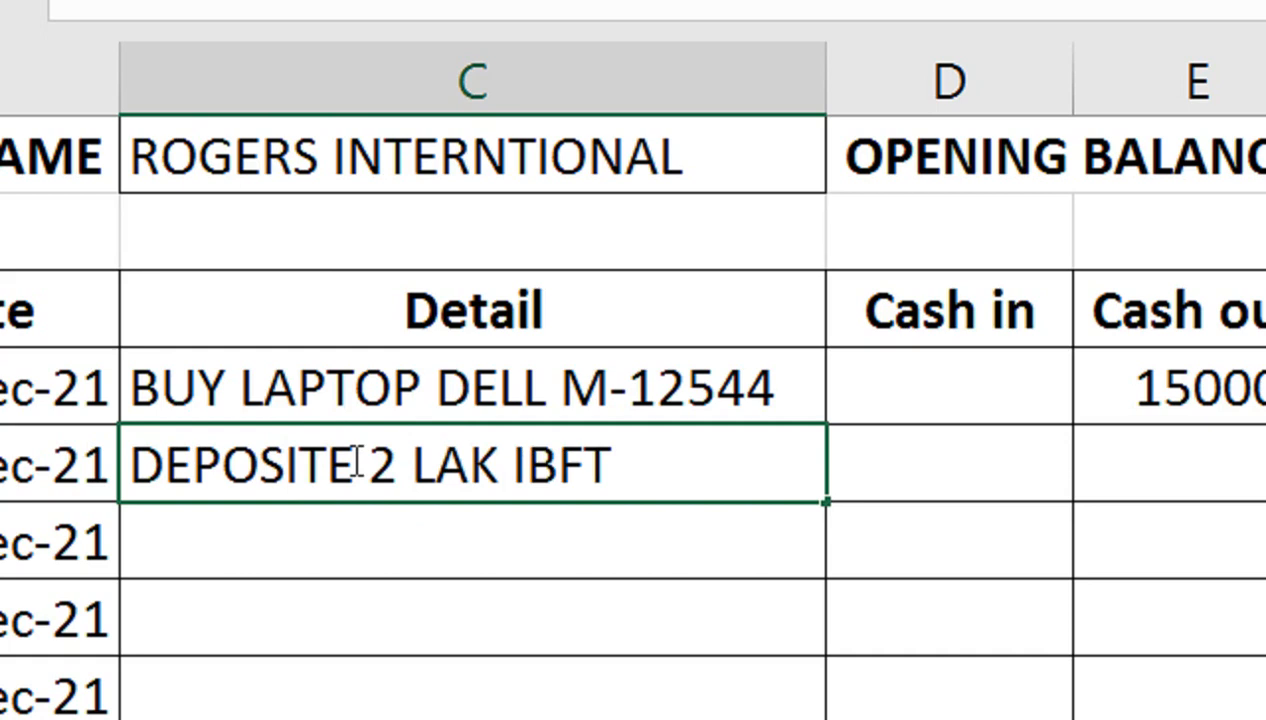
{"action": "type", "text": "H T"}
{"action": "key", "text": "Tab"}
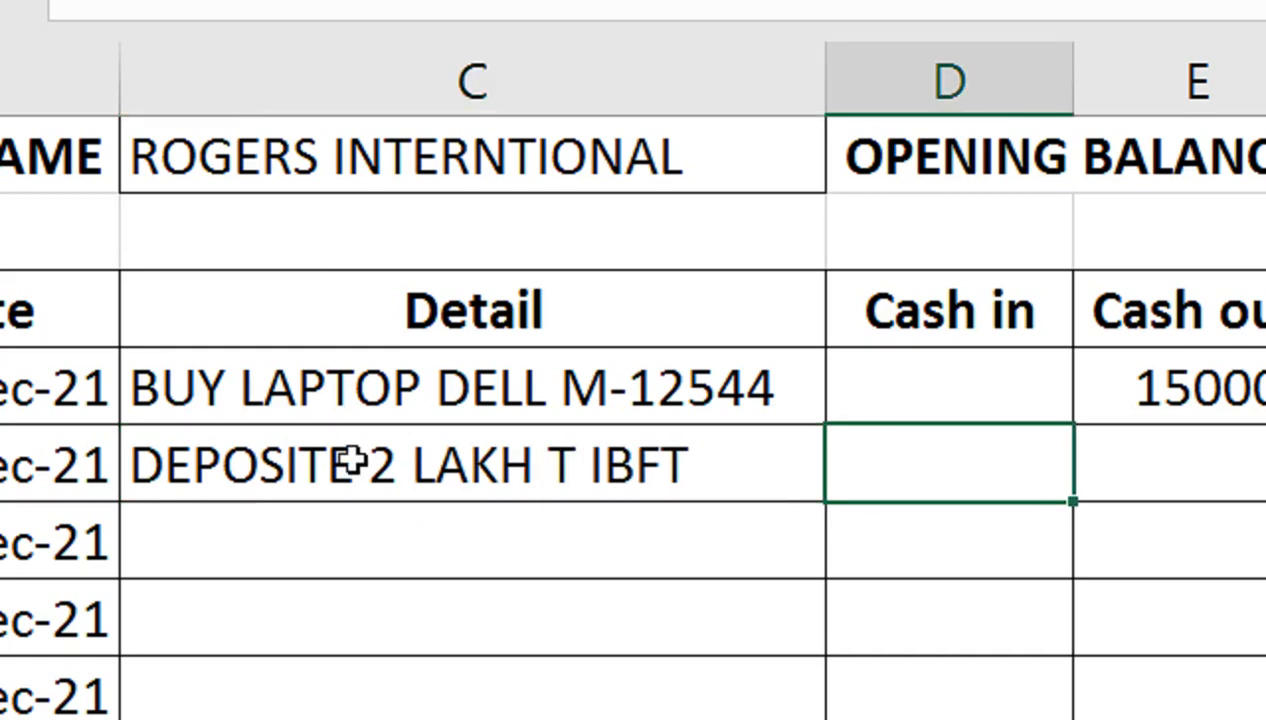
{"action": "type", "text": "200000"}
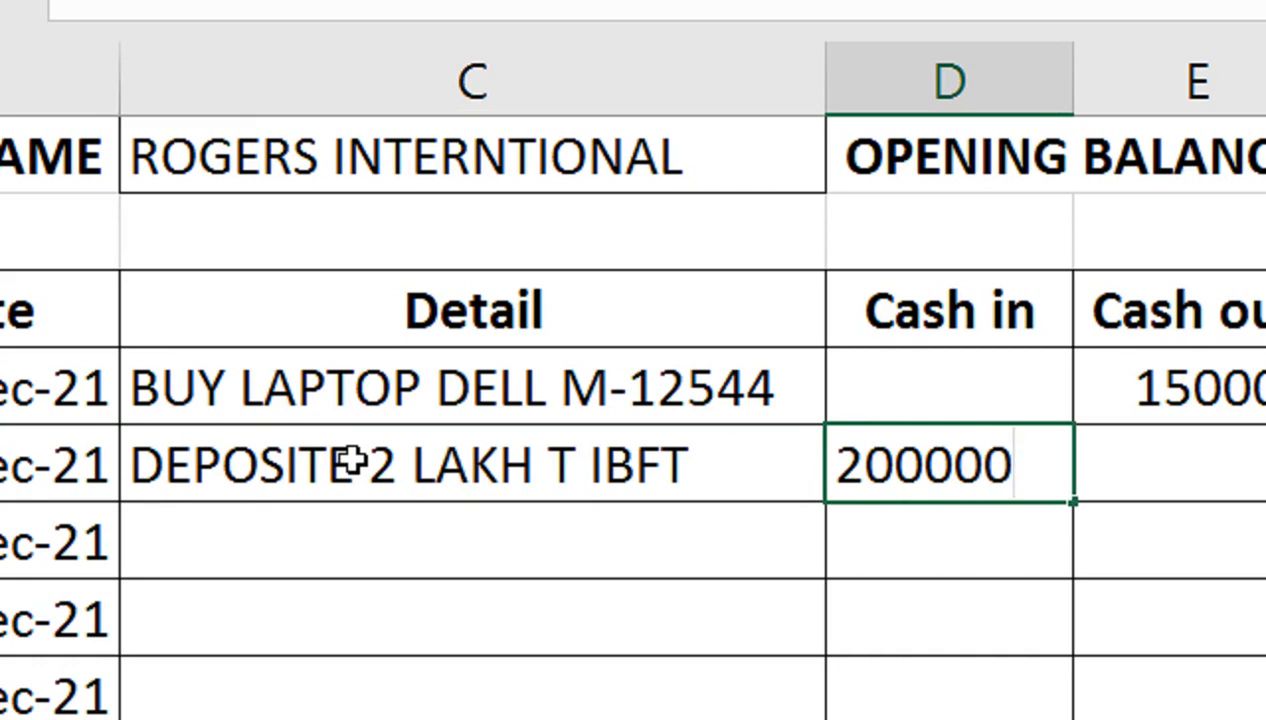
{"action": "key", "text": "Return"}
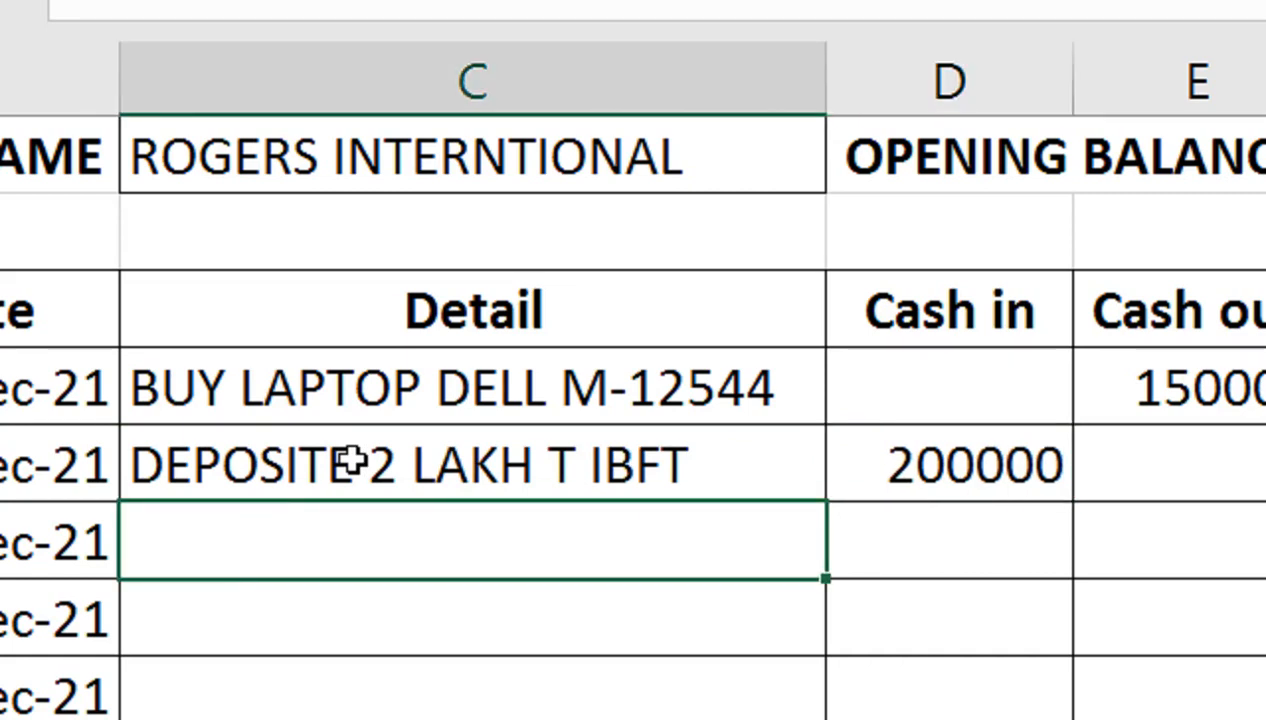
Record the third transaction in row 6 with Detail SYSTEM LEVENO and a Cash out amount of 100000.
{"action": "type", "text": "SY"}
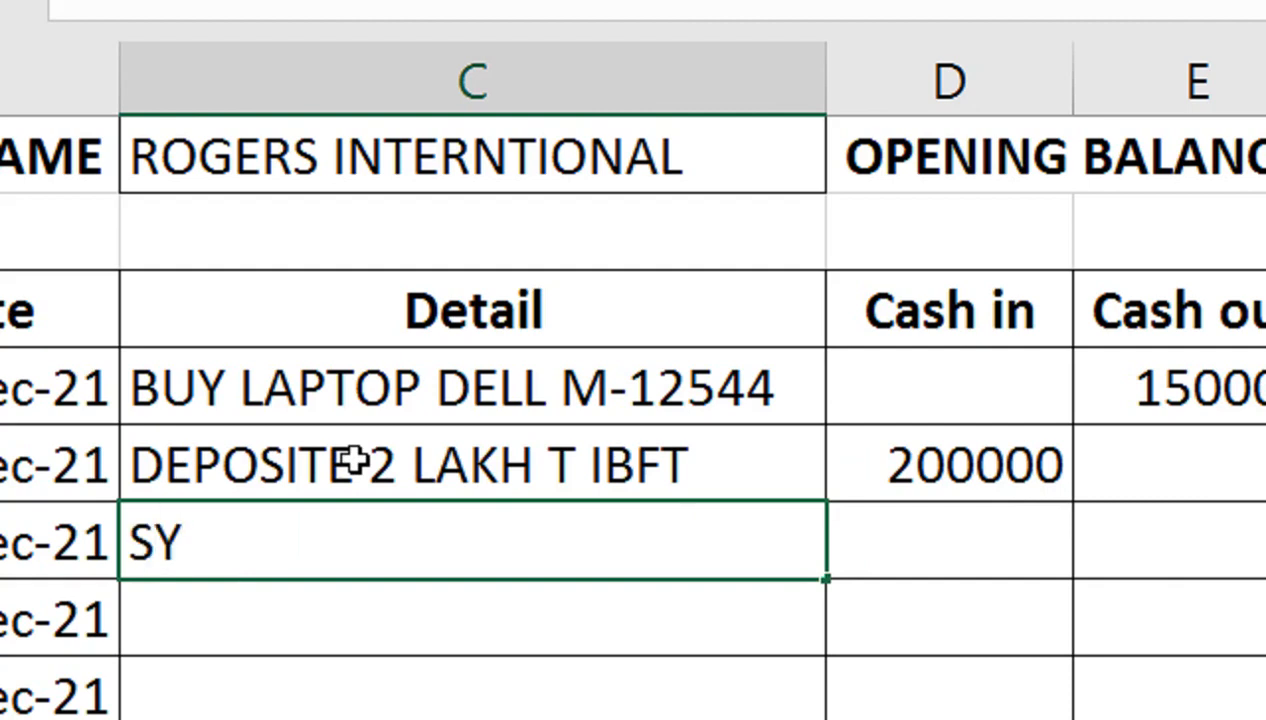
{"action": "type", "text": "STEM LEVENO"}
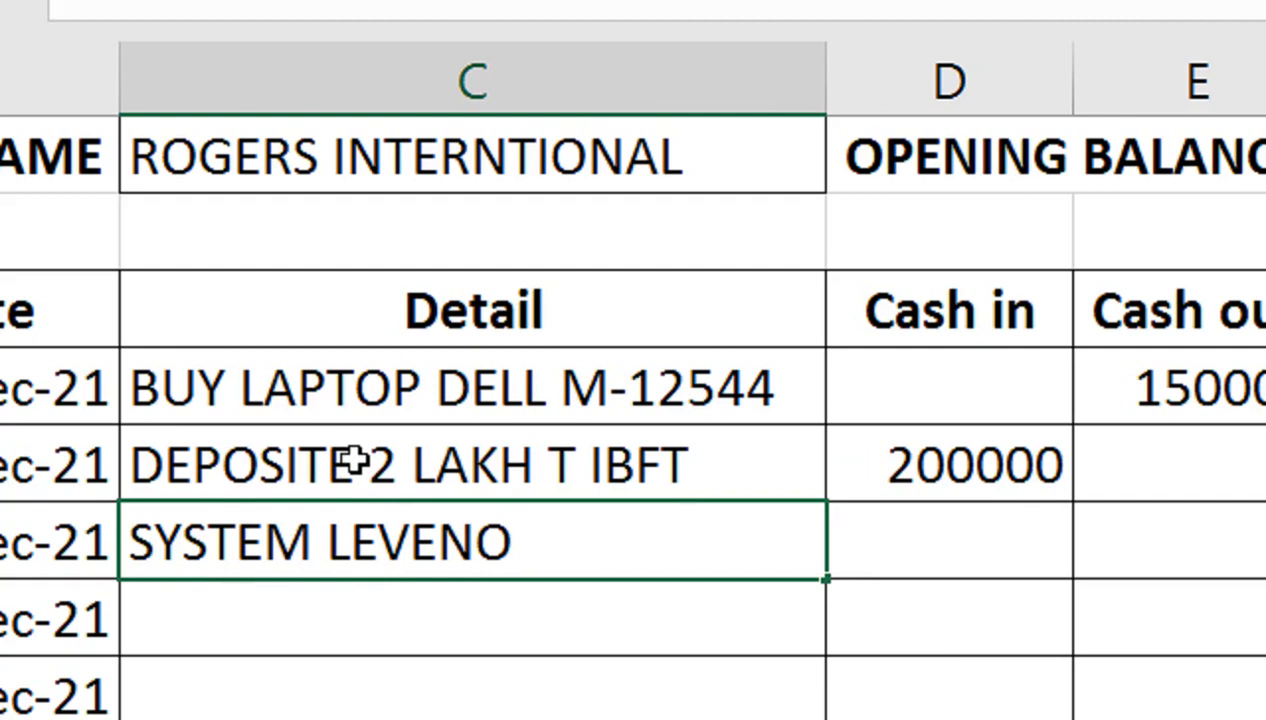
{"action": "key", "text": "Tab"}
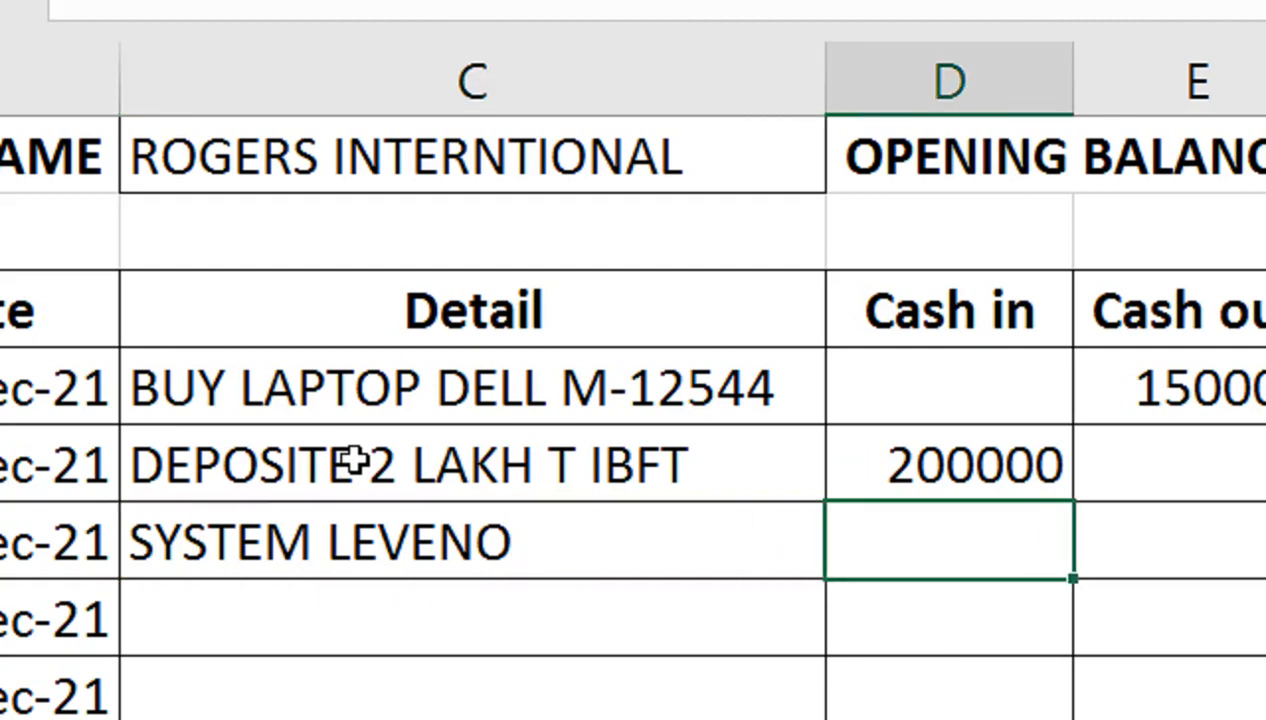
{"action": "key", "text": "Tab"}
{"action": "type", "text": "100000"}
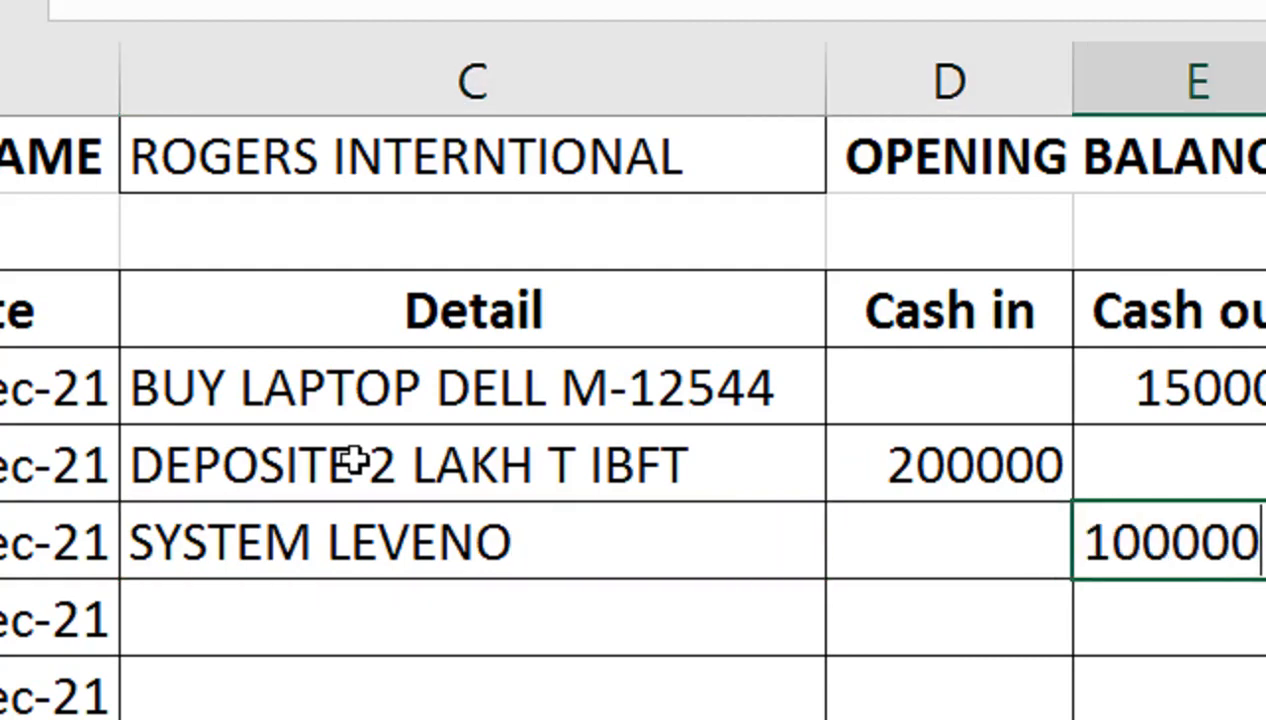
{"action": "key", "text": "Return"}
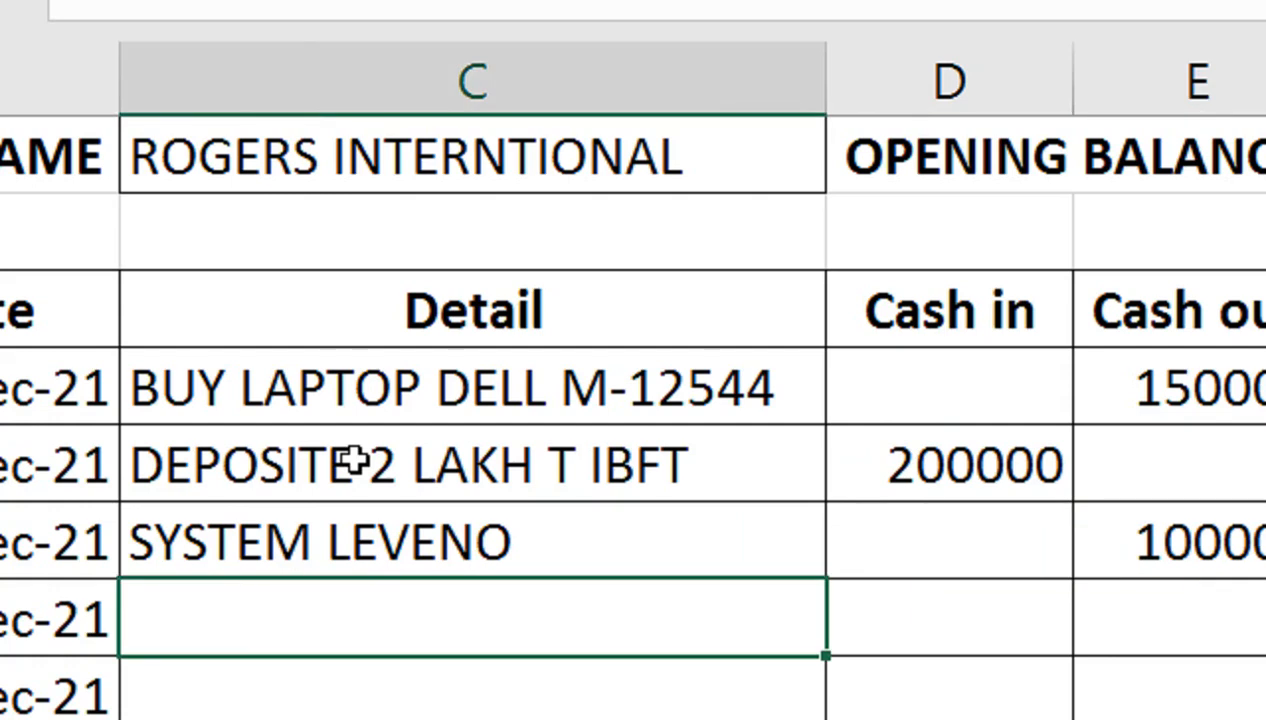
Calculate the first Balance in F4 as opening balance plus Cash in minus Cash out, with =F1+D4-E4.
{"action": "scroll", "coordinate": [721, 415], "scroll_direction": "right", "scroll_amount": 4}
{"action": "left_click", "coordinate": [953, 394]}
{"action": "type", "text": "="}
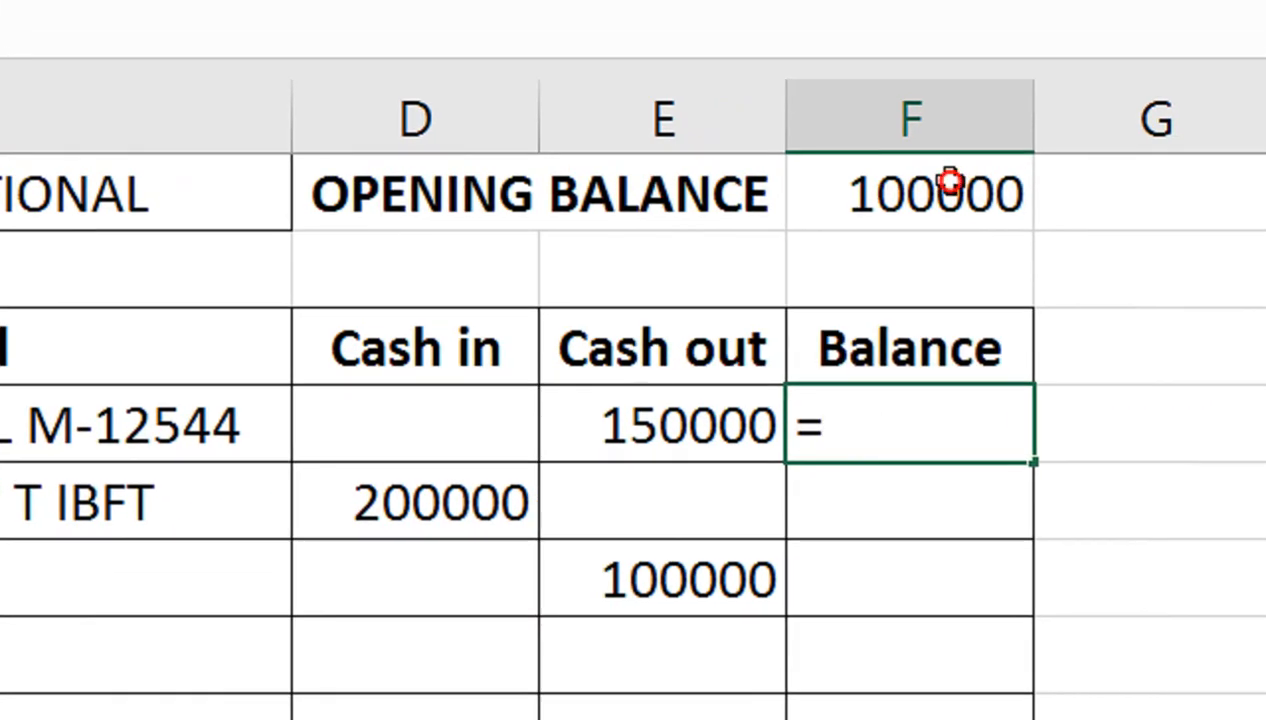
{"action": "left_click", "coordinate": [1037, 150]}
{"action": "type", "text": "+"}
{"action": "left_click", "coordinate": [493, 407]}
{"action": "type", "text": "-"}
{"action": "left_click", "coordinate": [653, 404]}
{"action": "key", "text": "Return"}
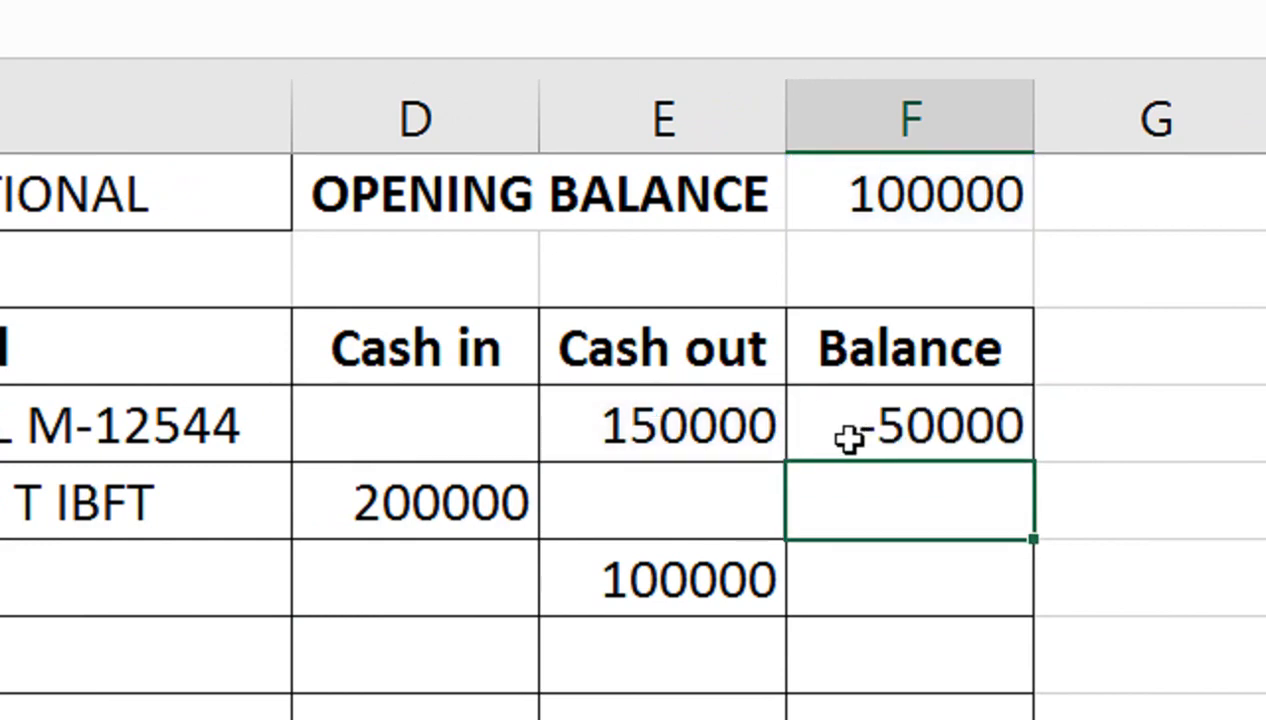
Calculate the second Balance in F5 as previous balance plus Cash in minus Cash out, with =F4+D5-E5.
{"action": "type", "text": "="}
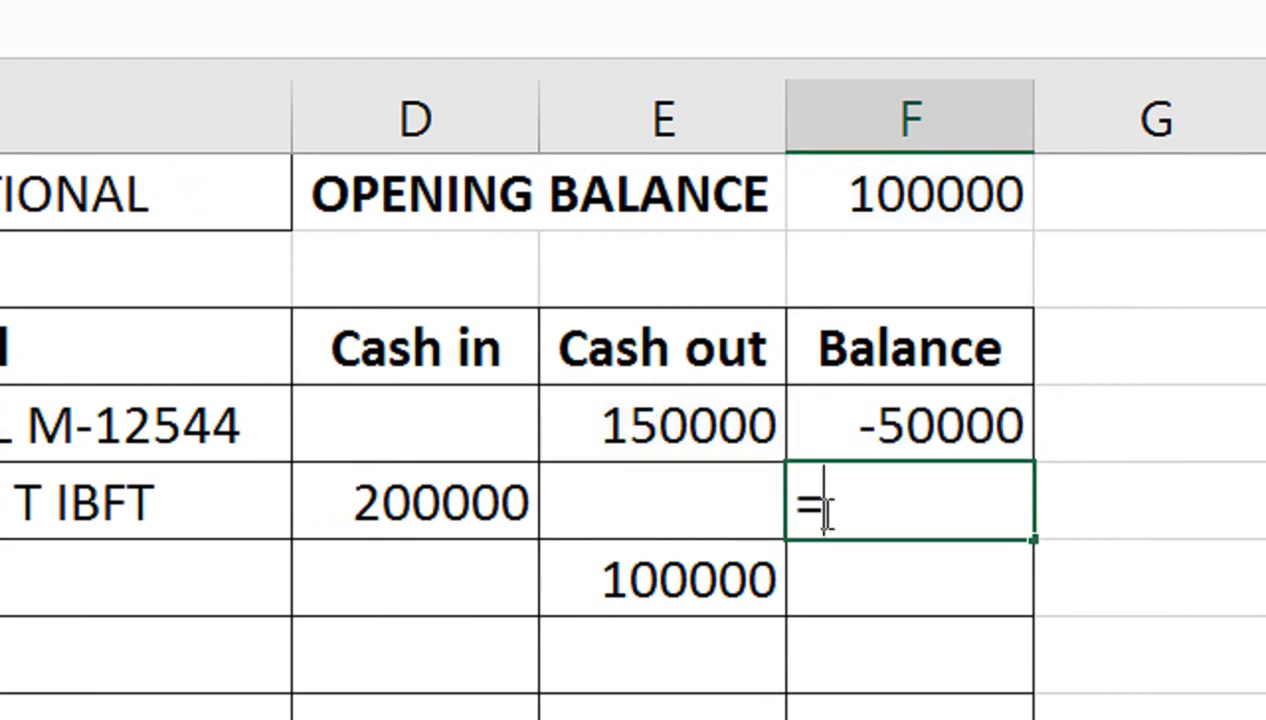
{"action": "left_click", "coordinate": [853, 432]}
{"action": "type", "text": "+"}
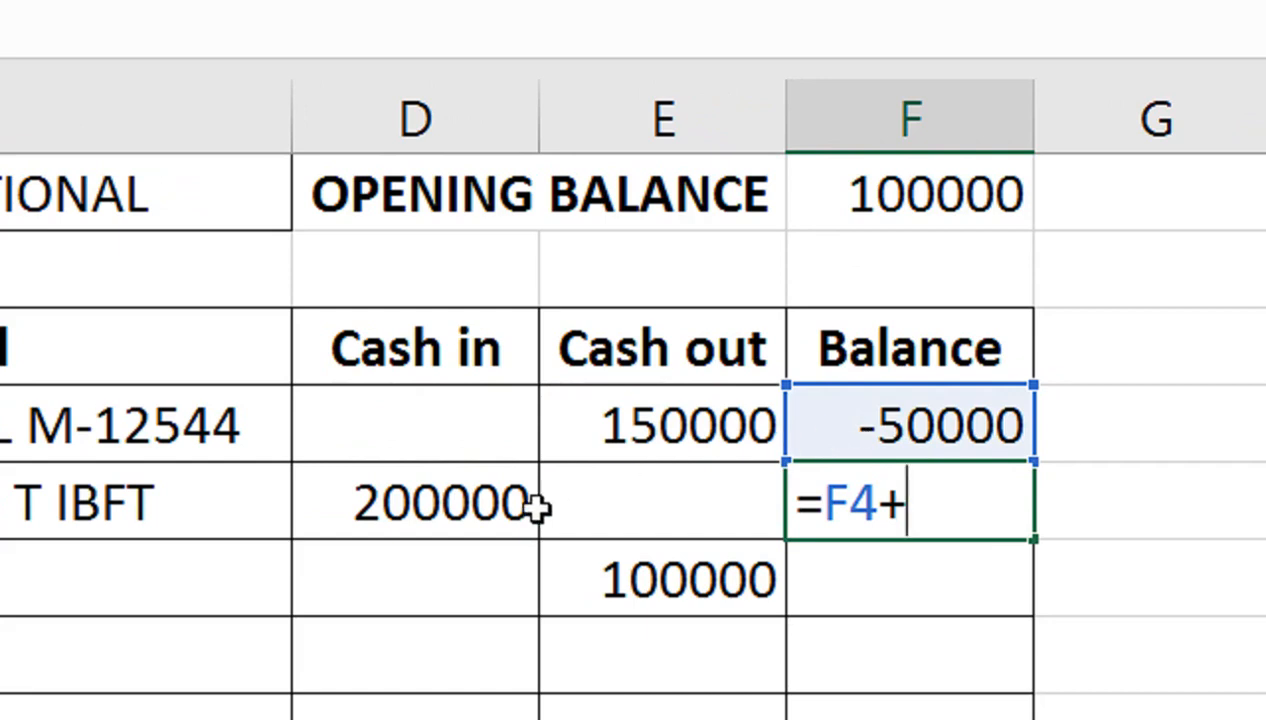
{"action": "left_click", "coordinate": [492, 510]}
{"action": "type", "text": "-"}
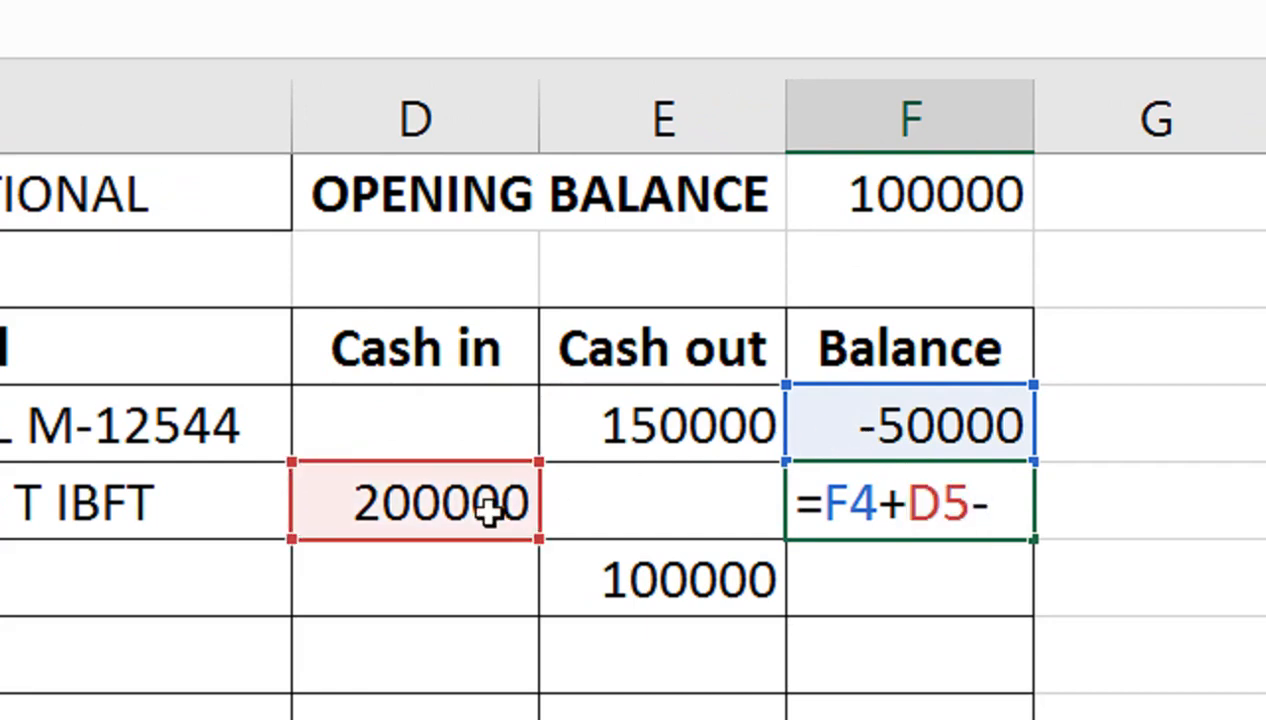
{"action": "left_click", "coordinate": [597, 506]}
{"action": "key", "text": "Return"}
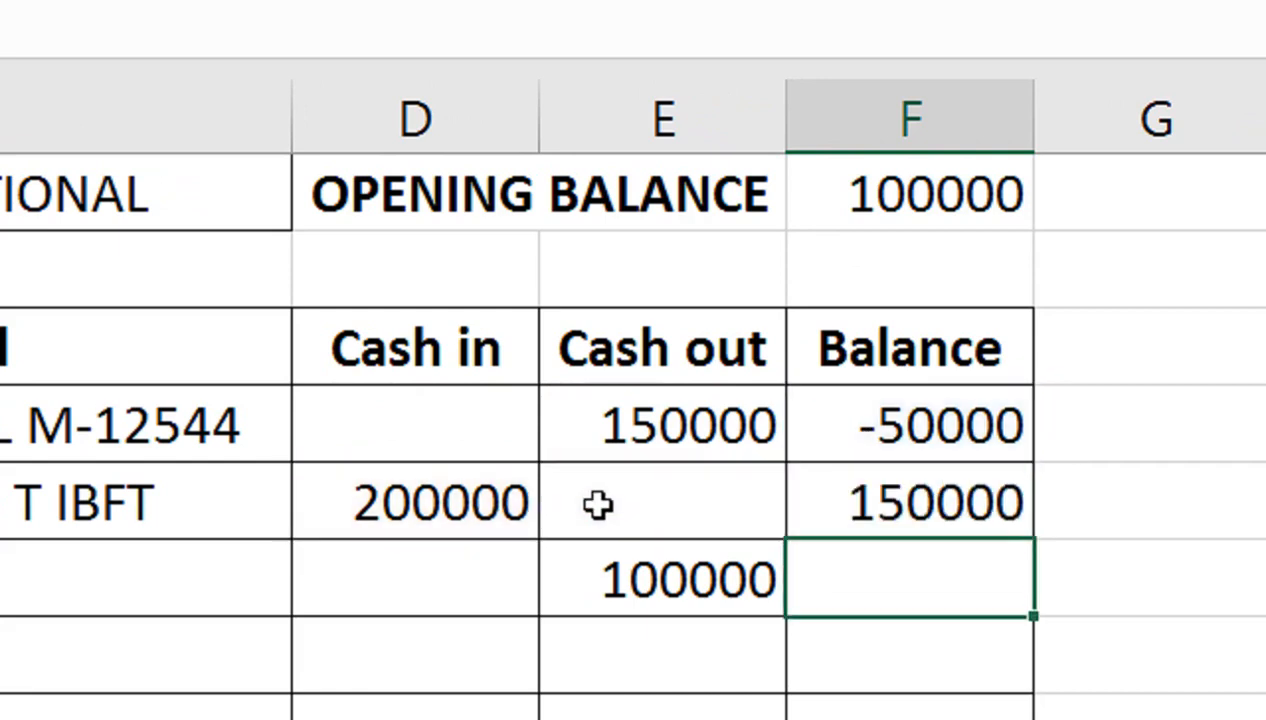
Fill the Balance formula from F5 down through F10.
{"action": "left_click", "coordinate": [825, 485]}
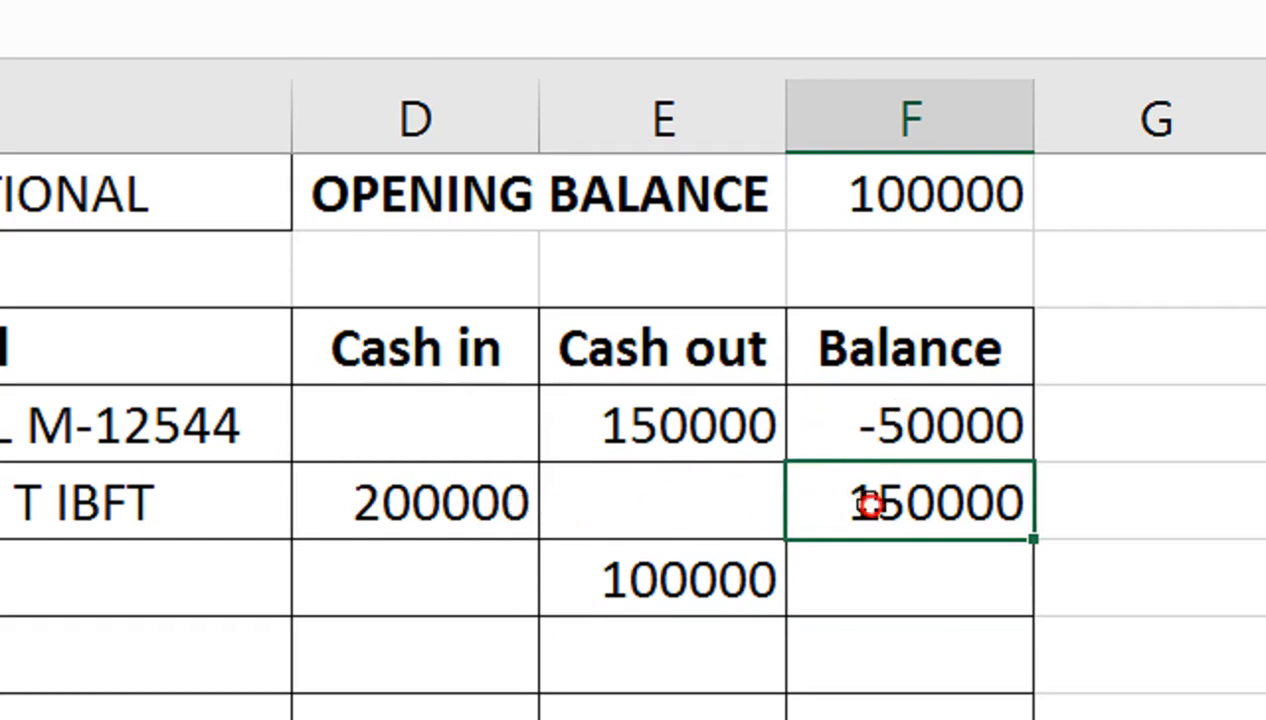
{"action": "left_click_drag", "start_coordinate": [1033, 538], "coordinate": [1024, 719]}
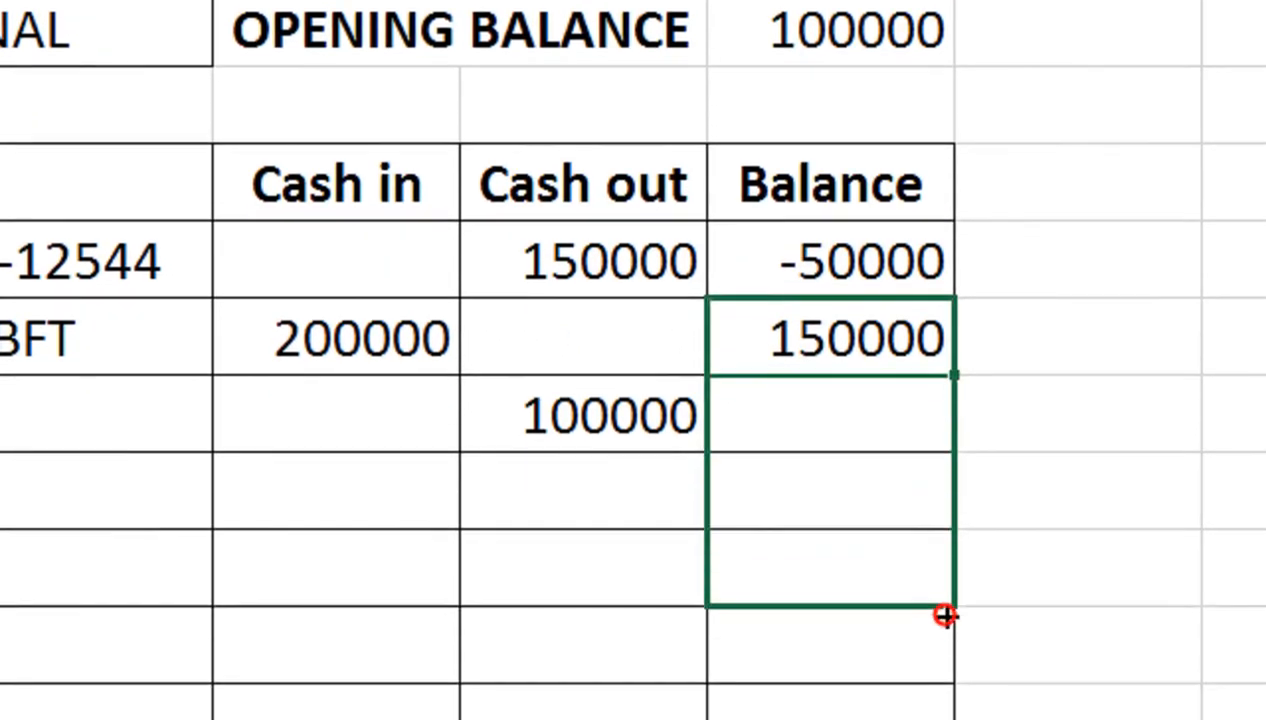
{"action": "left_click_drag", "start_coordinate": [945, 615], "coordinate": [958, 600]}
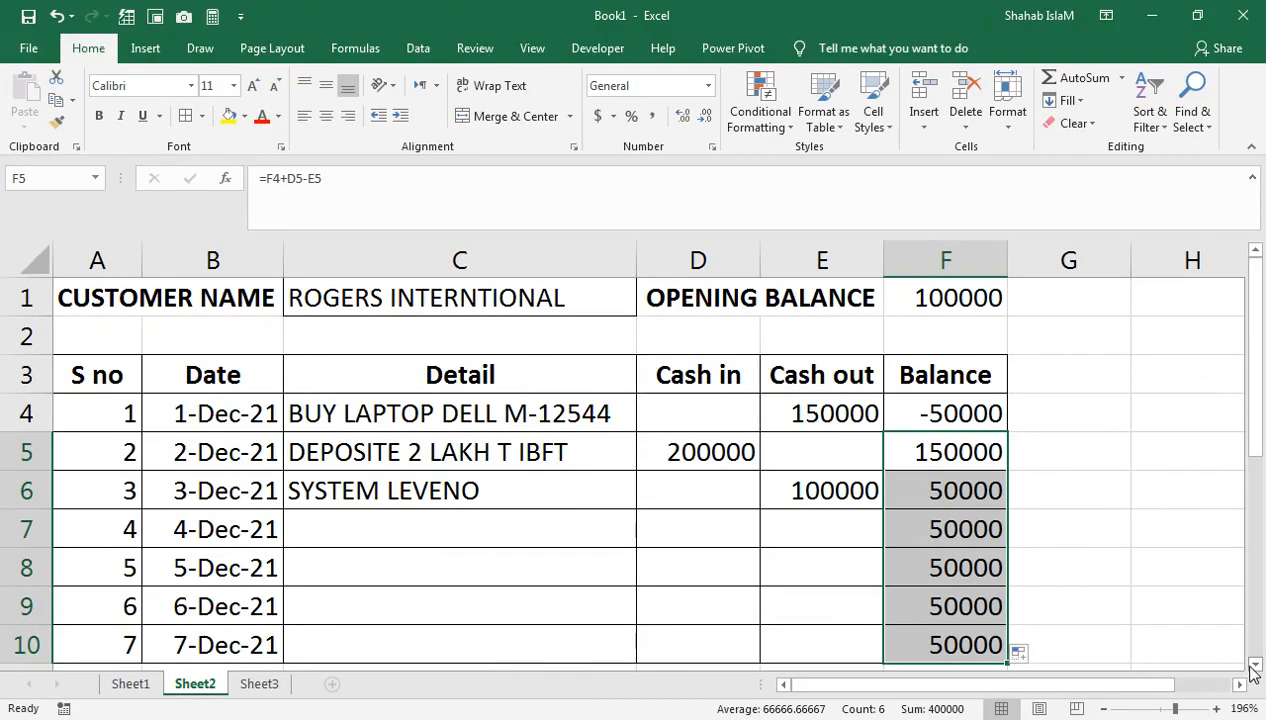
Apply Thick Outside Borders to A11:F11 below the last transaction row.
{"action": "left_click", "coordinate": [1255, 664]}
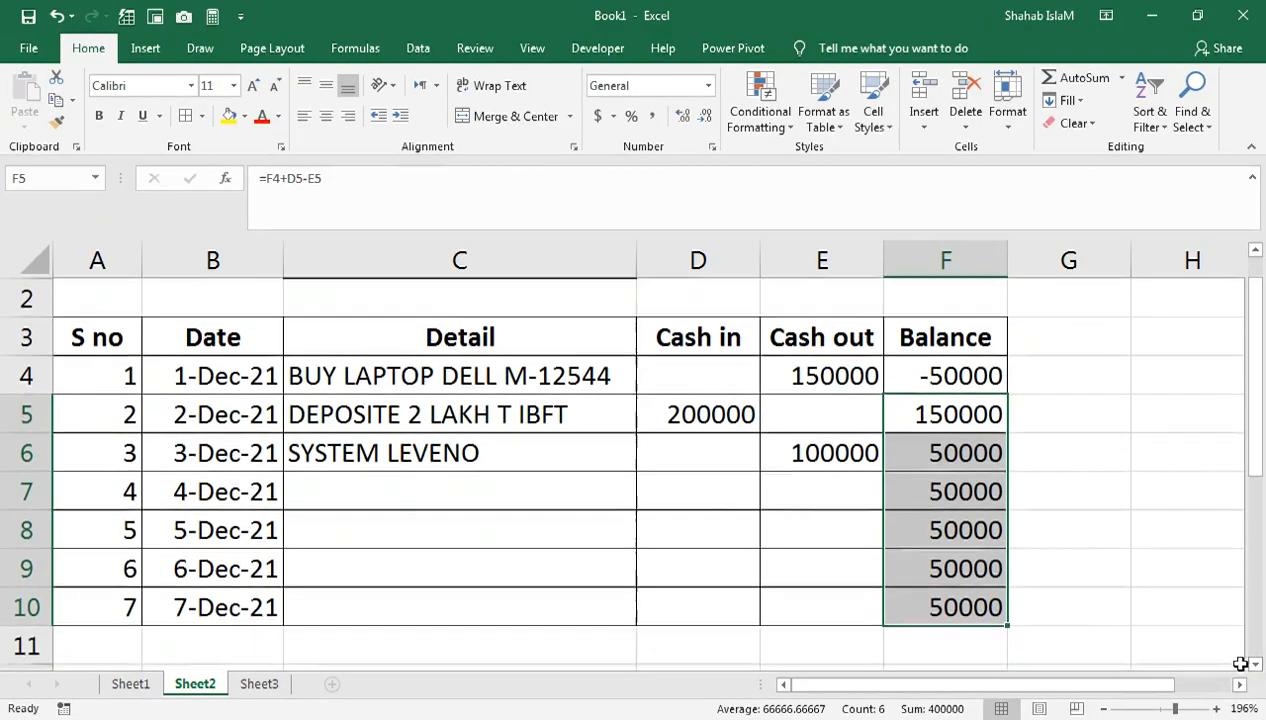
{"action": "left_click_drag", "start_coordinate": [969, 647], "coordinate": [130, 652]}
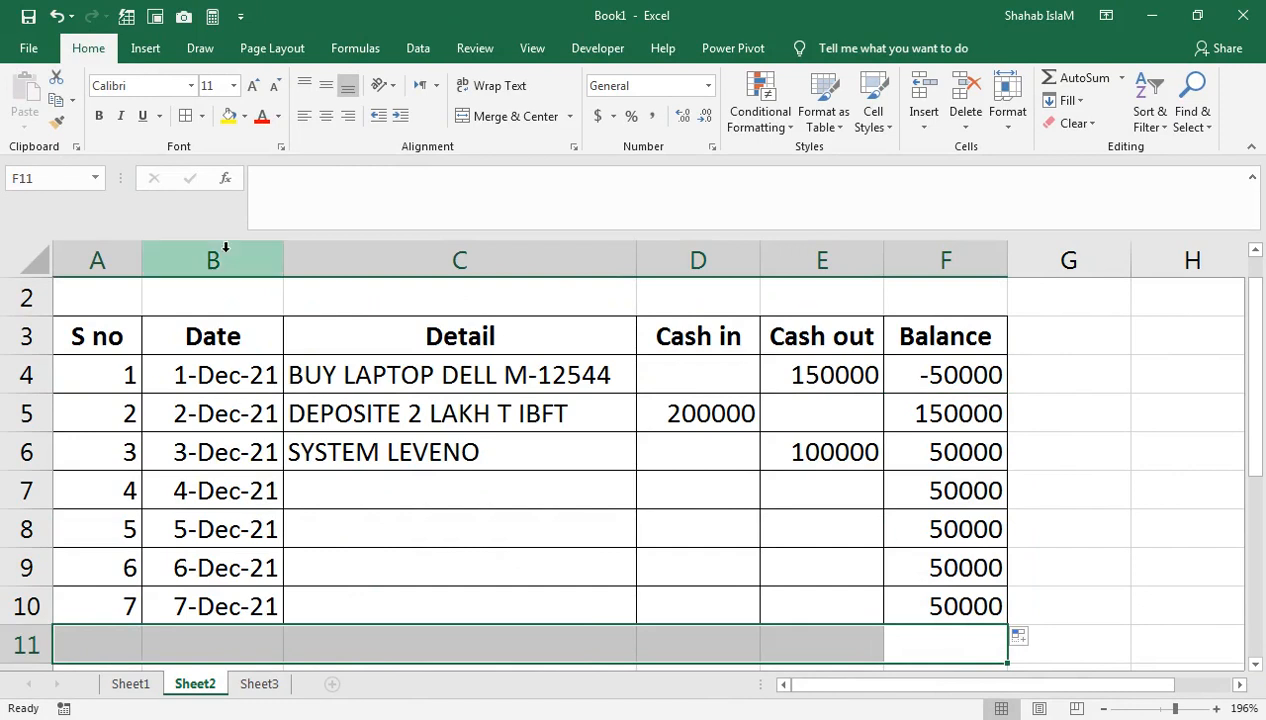
{"action": "left_click", "coordinate": [202, 116]}
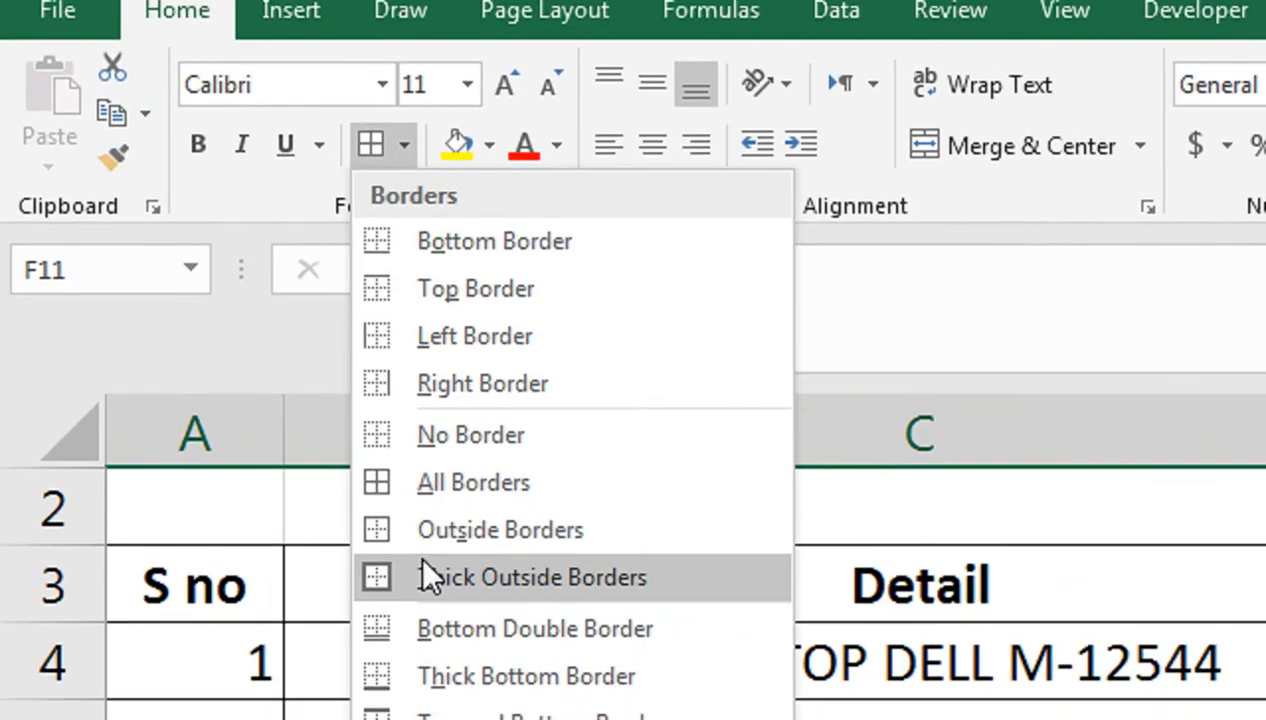
{"action": "left_click", "coordinate": [420, 577]}
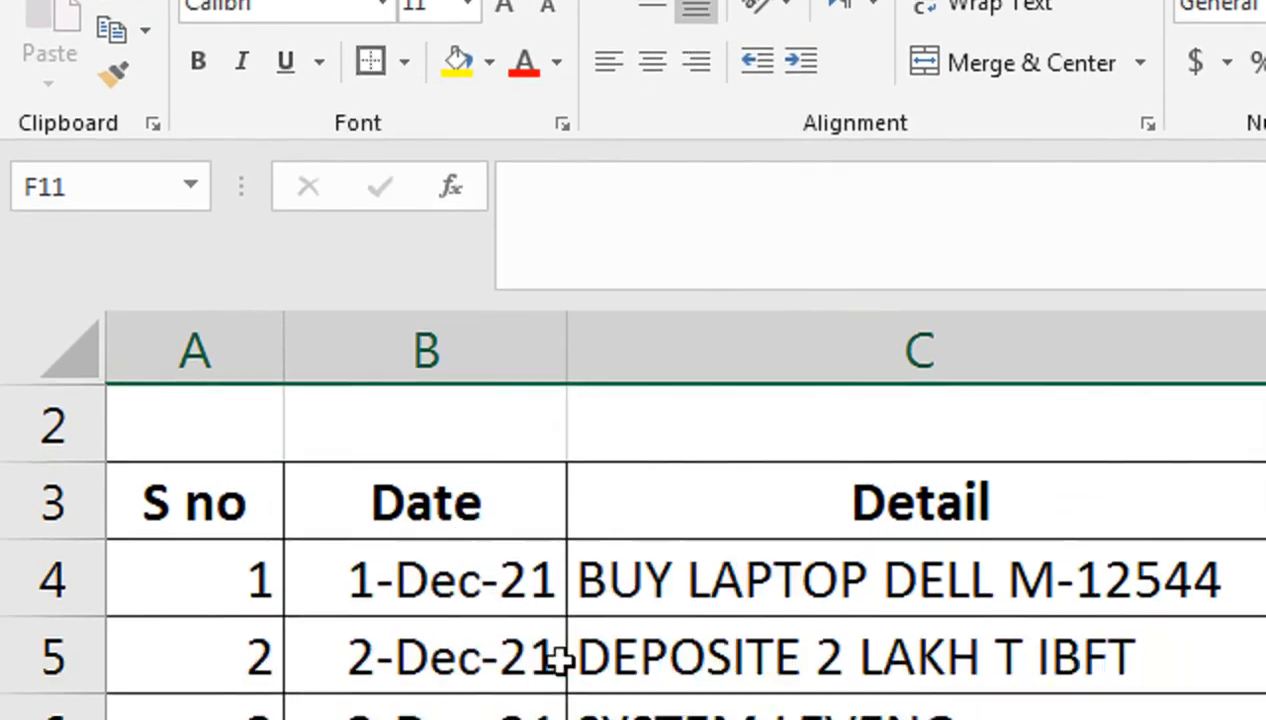
{"action": "left_click", "coordinate": [797, 616]}
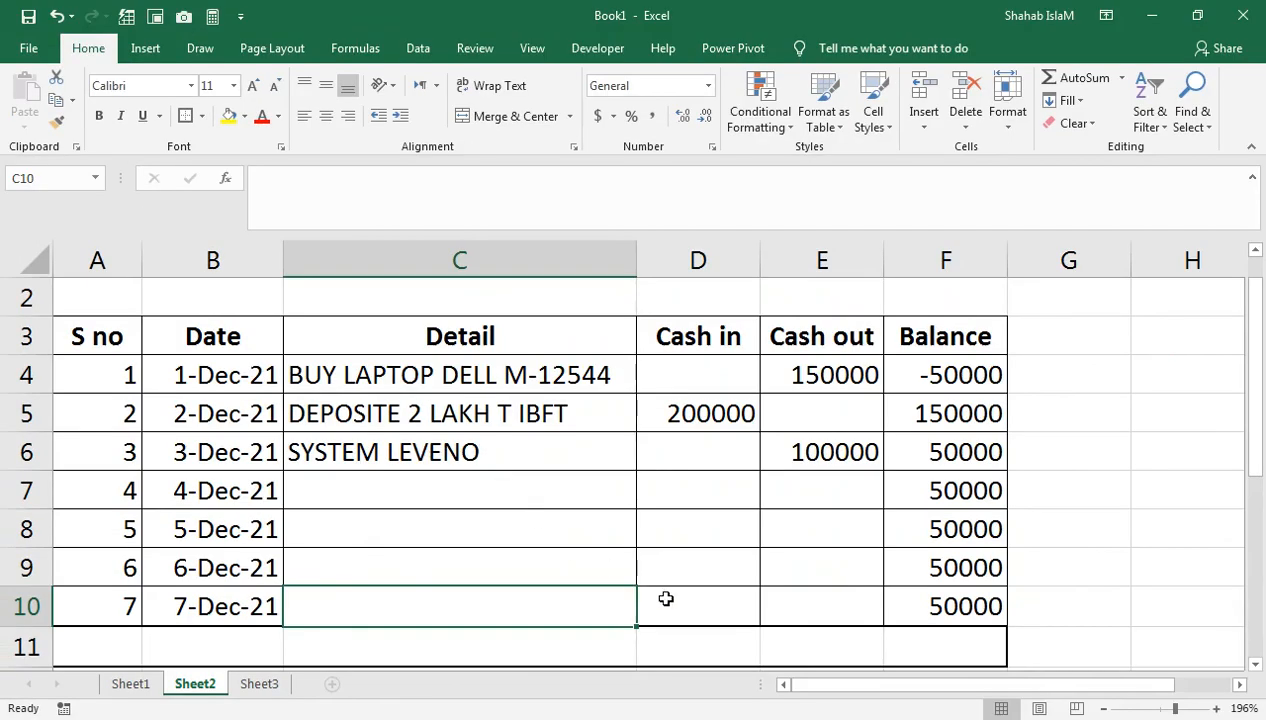
Merge and center A11:E11 and enter the label CURRENT BALANCE in bold.
{"action": "left_click_drag", "start_coordinate": [805, 637], "coordinate": [133, 652]}
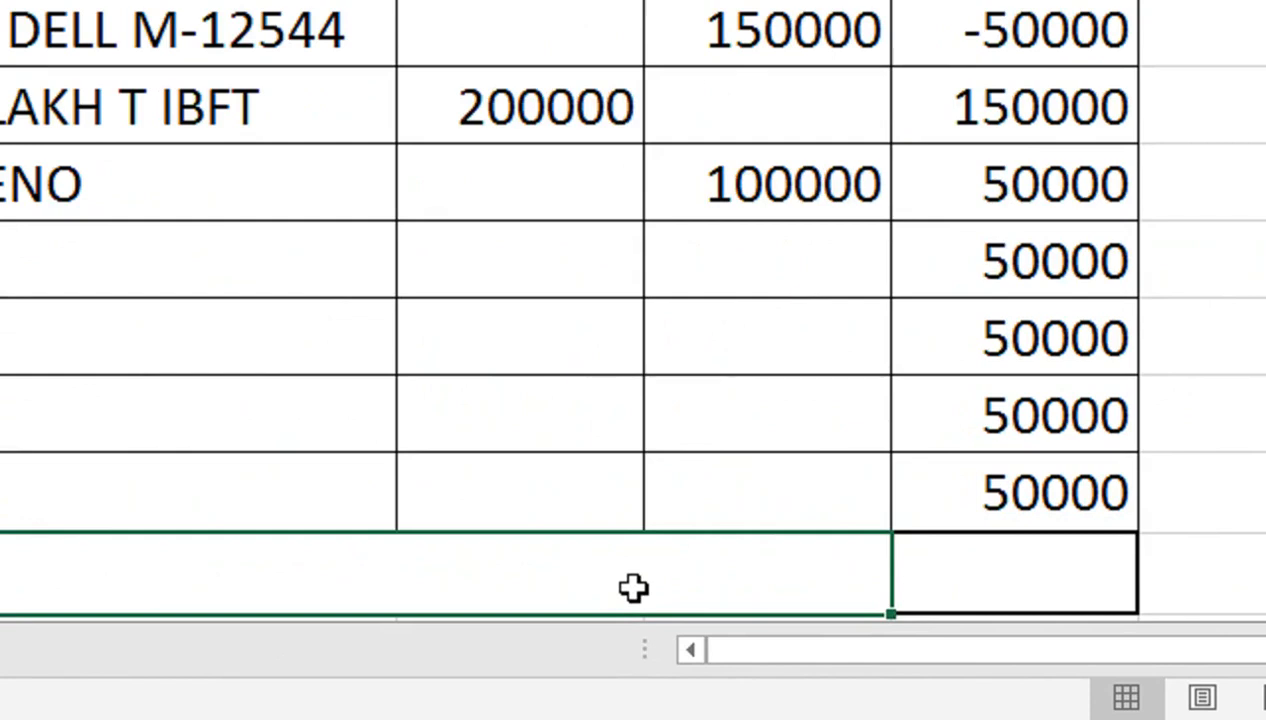
{"action": "type", "text": "CURRENT BA"}
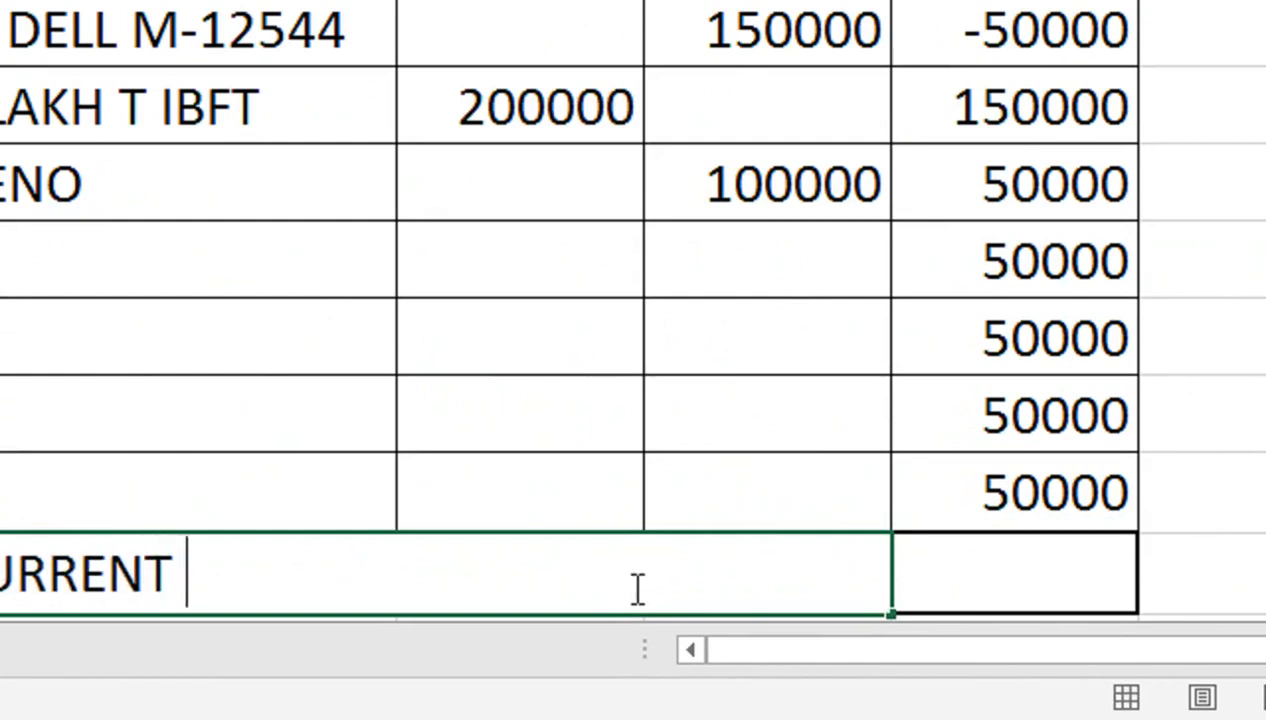
{"action": "type", "text": "LANCE"}
{"action": "key", "text": "Tab"}
{"action": "left_click", "coordinate": [651, 572]}
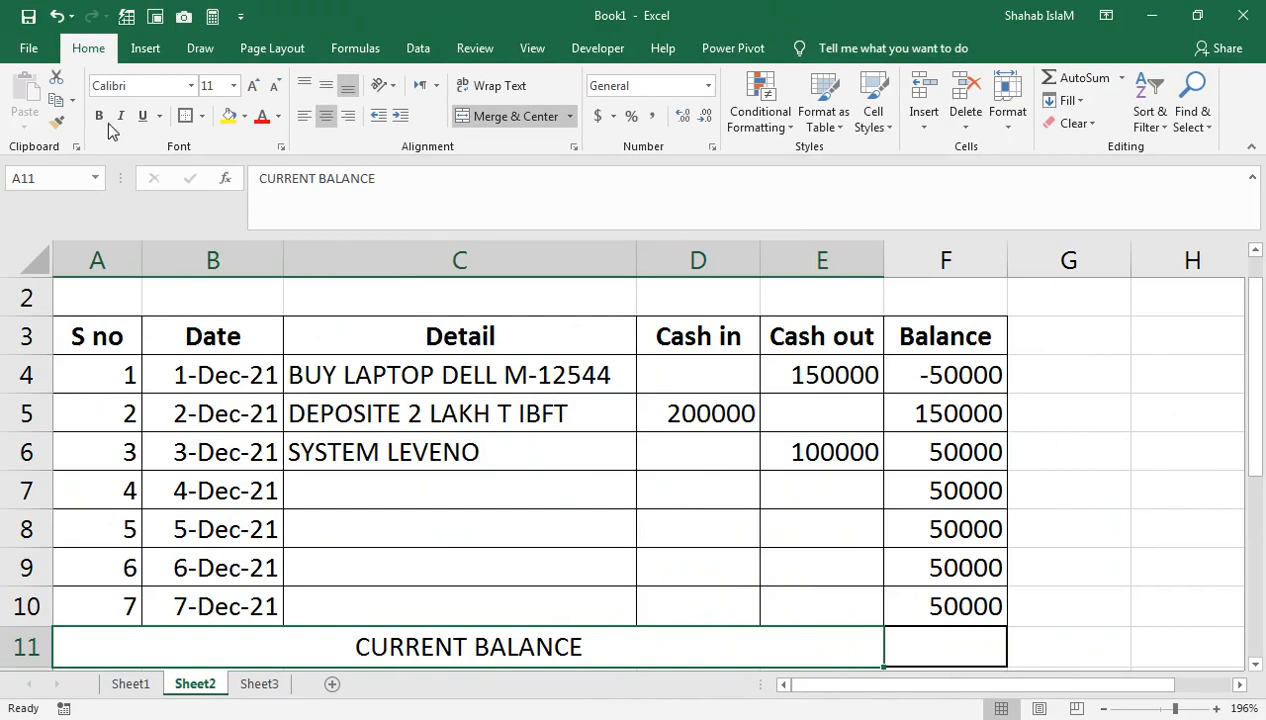
{"action": "left_click", "coordinate": [105, 122]}
Link the current balance cell F11 to the last running balance with =F10.
{"action": "left_click", "coordinate": [906, 648]}
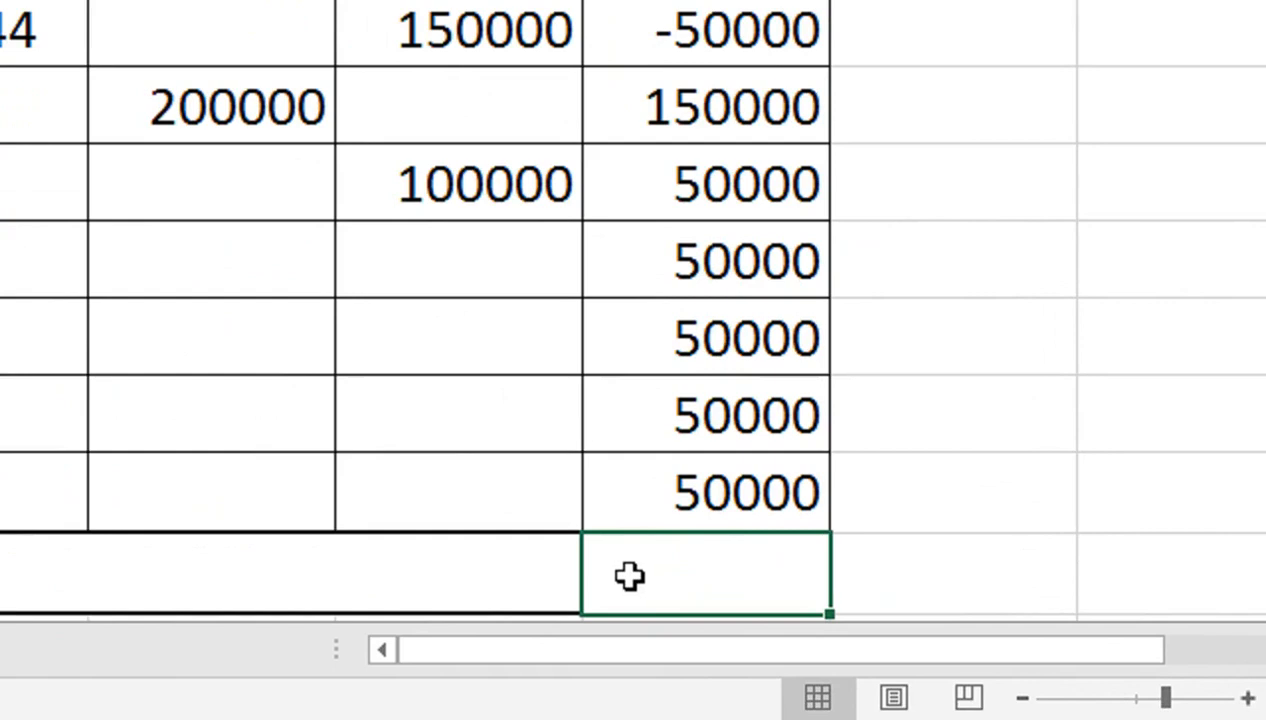
{"action": "type", "text": "="}
{"action": "left_click", "coordinate": [633, 491]}
{"action": "key", "text": "Return"}
{"action": "left_click", "coordinate": [632, 495]}
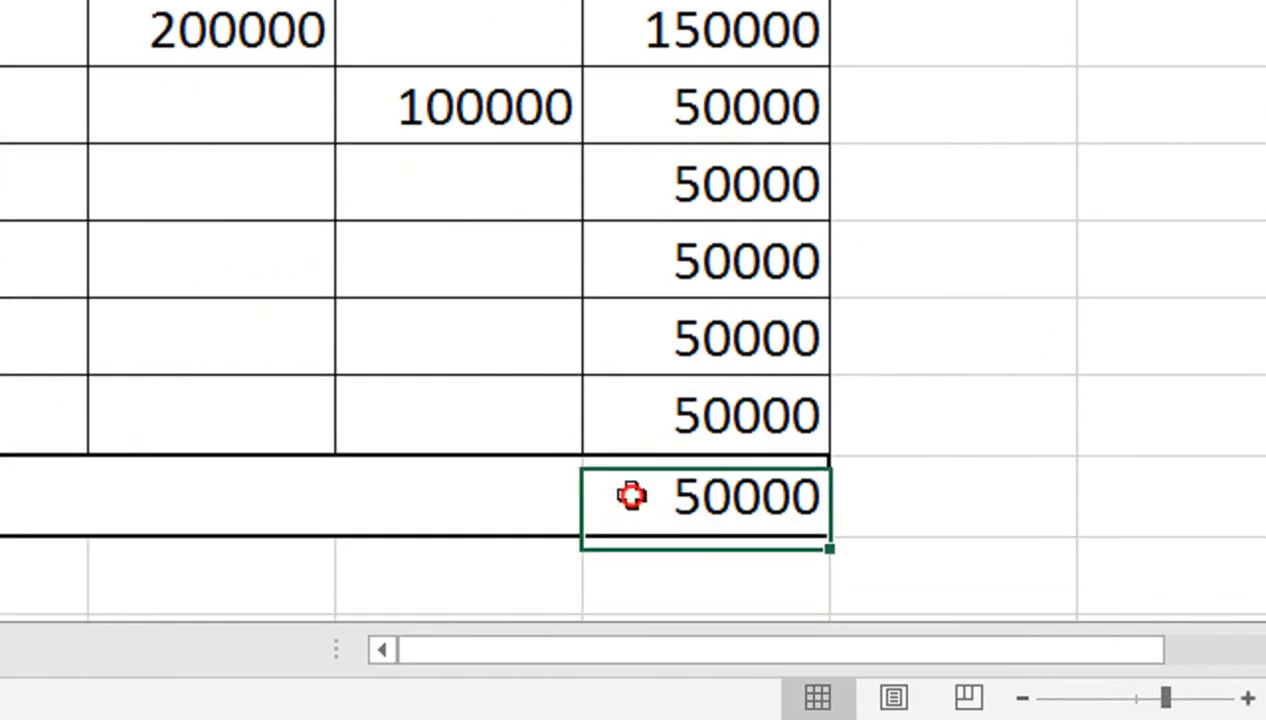
Widen column G slightly, and merge and center G1:H1 beside the opening balance amount.
{"action": "left_click_drag", "start_coordinate": [520, 136], "coordinate": [531, 127]}
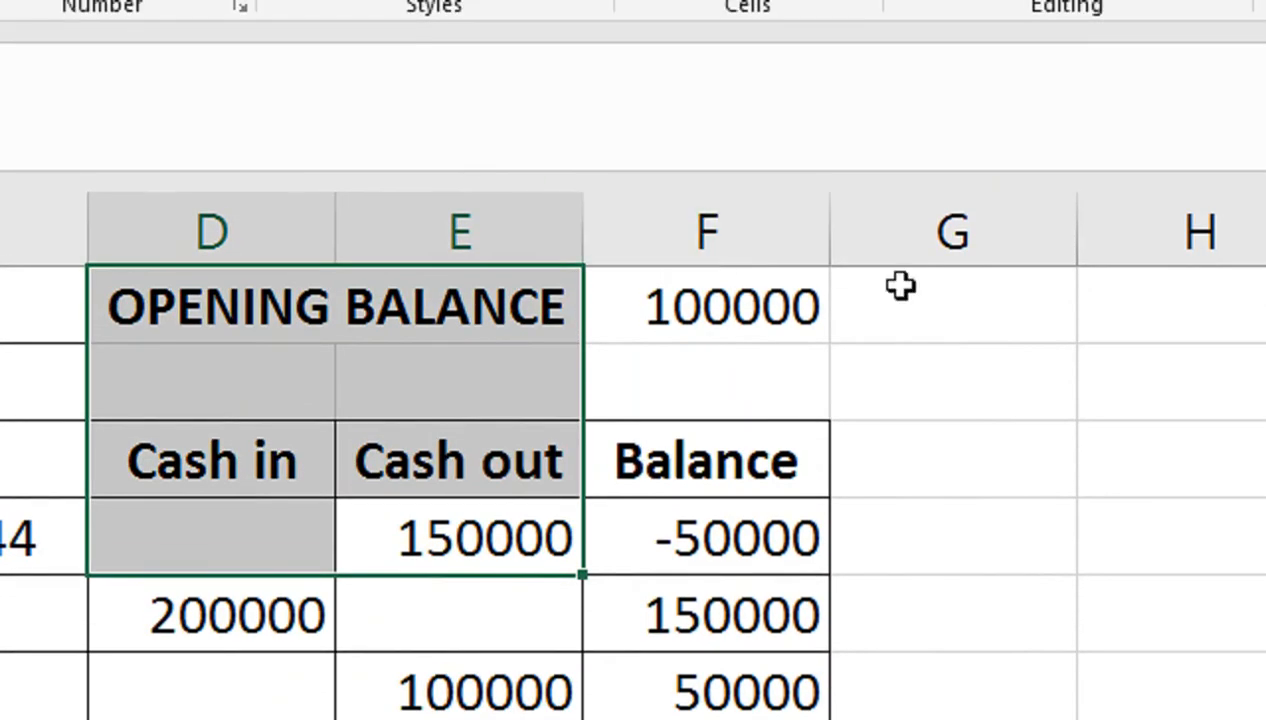
{"action": "left_click", "coordinate": [900, 286]}
{"action": "left_click_drag", "start_coordinate": [1073, 240], "coordinate": [1008, 253]}
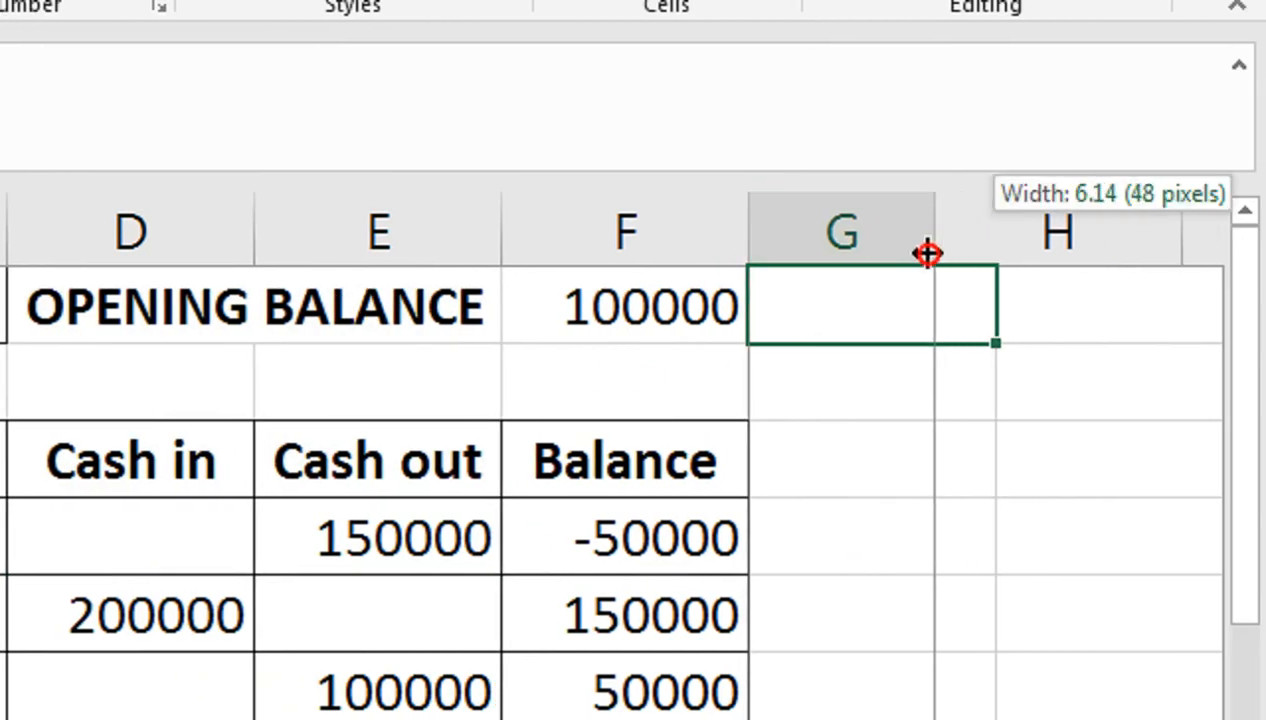
{"action": "left_click_drag", "start_coordinate": [928, 253], "coordinate": [1004, 240]}
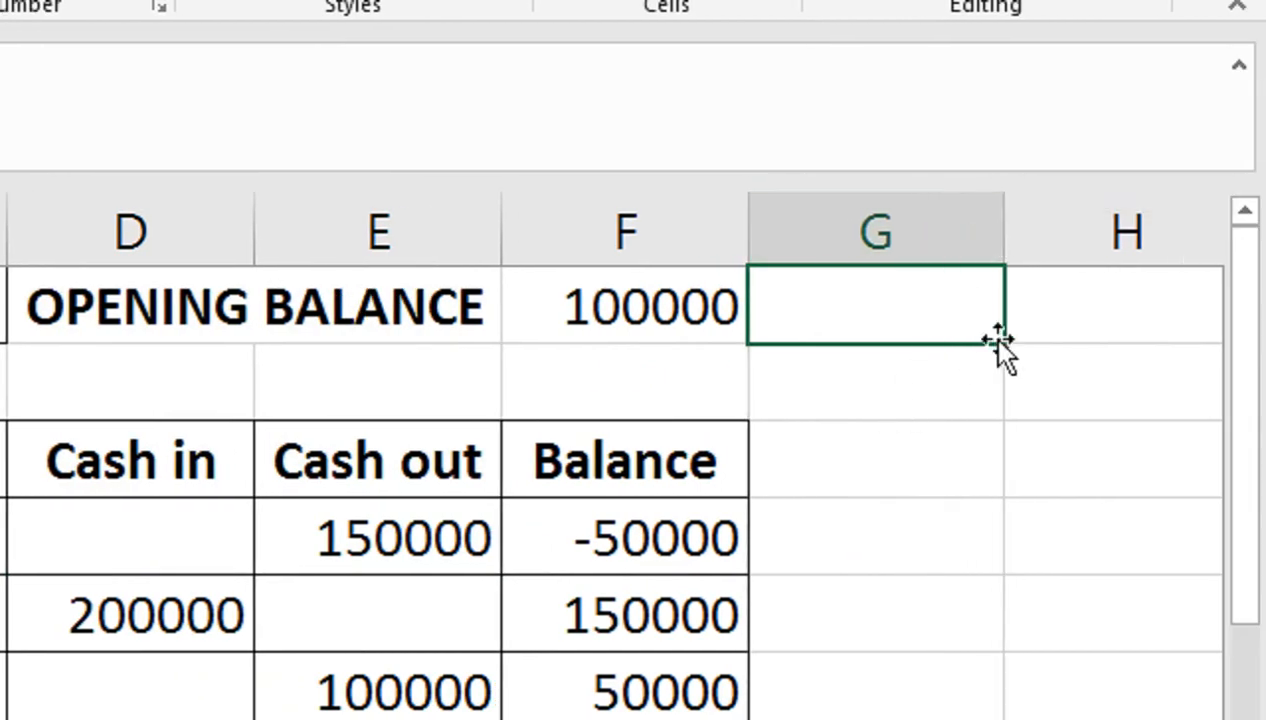
{"action": "left_click_drag", "start_coordinate": [978, 316], "coordinate": [1043, 305]}
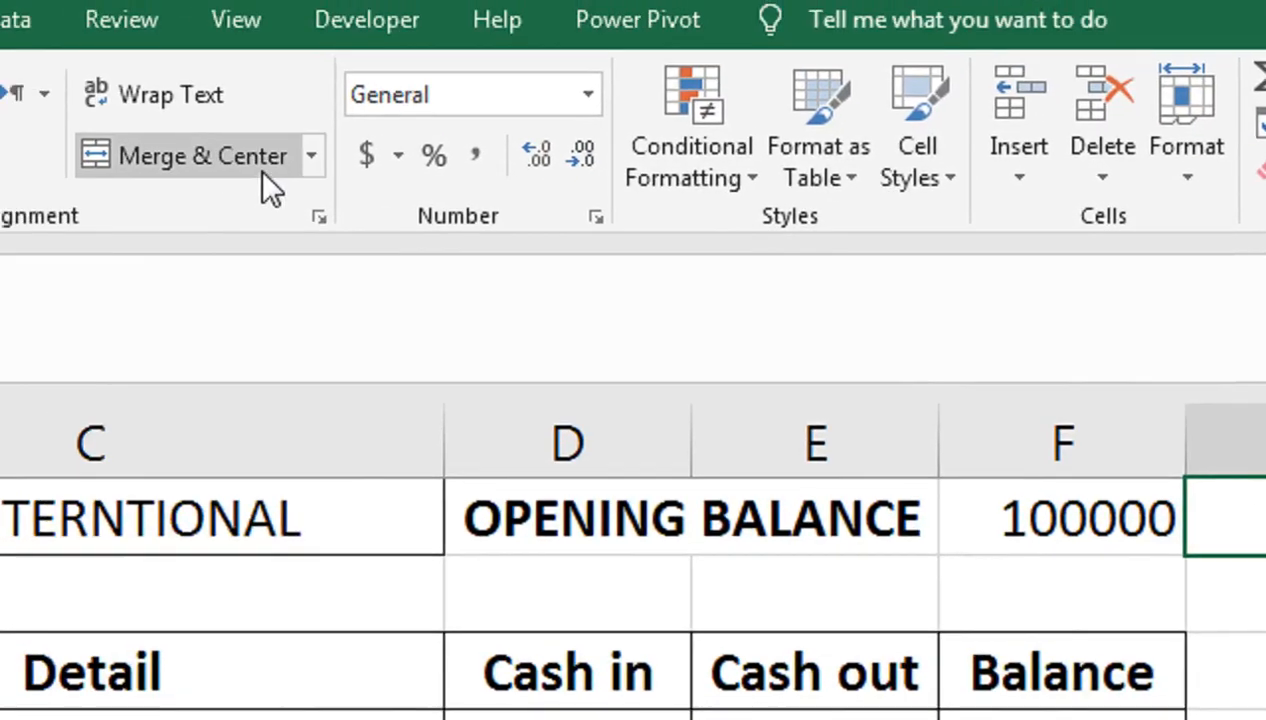
{"action": "left_click", "coordinate": [262, 172]}
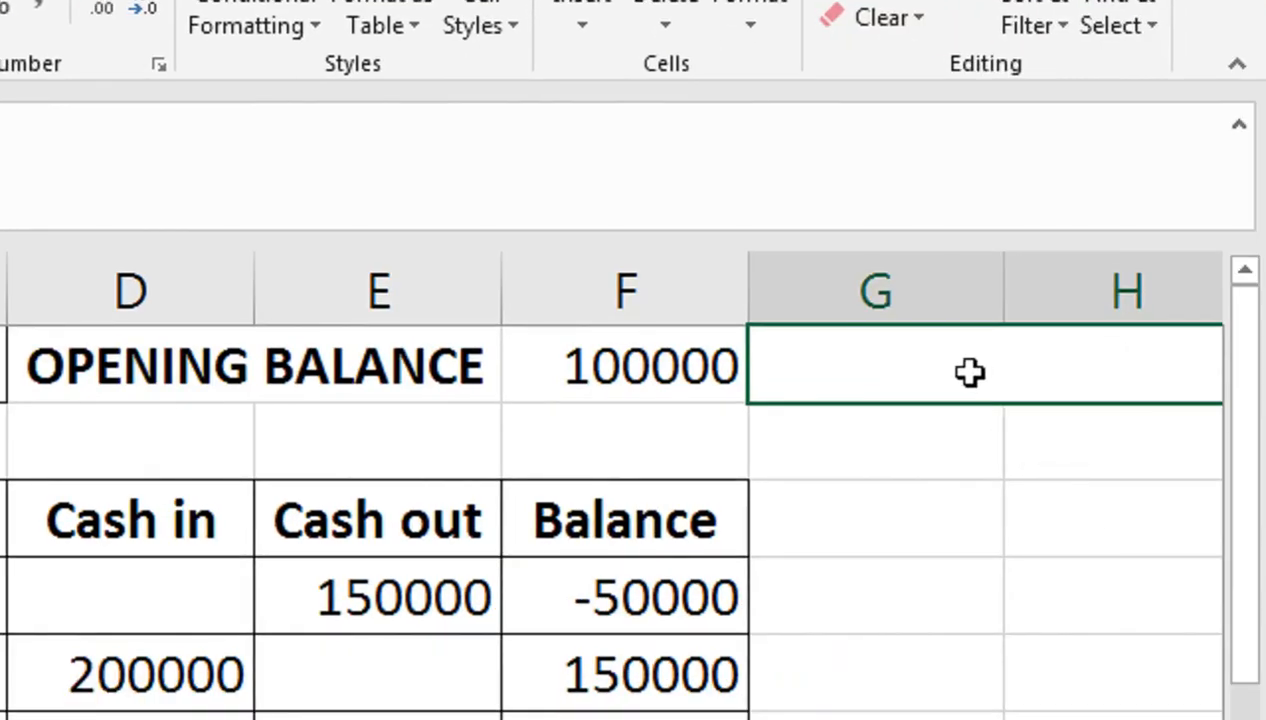
Enter the label CURRENT BALANCE in the merged cell G1:H1.
{"action": "type", "text": "CUREE"}
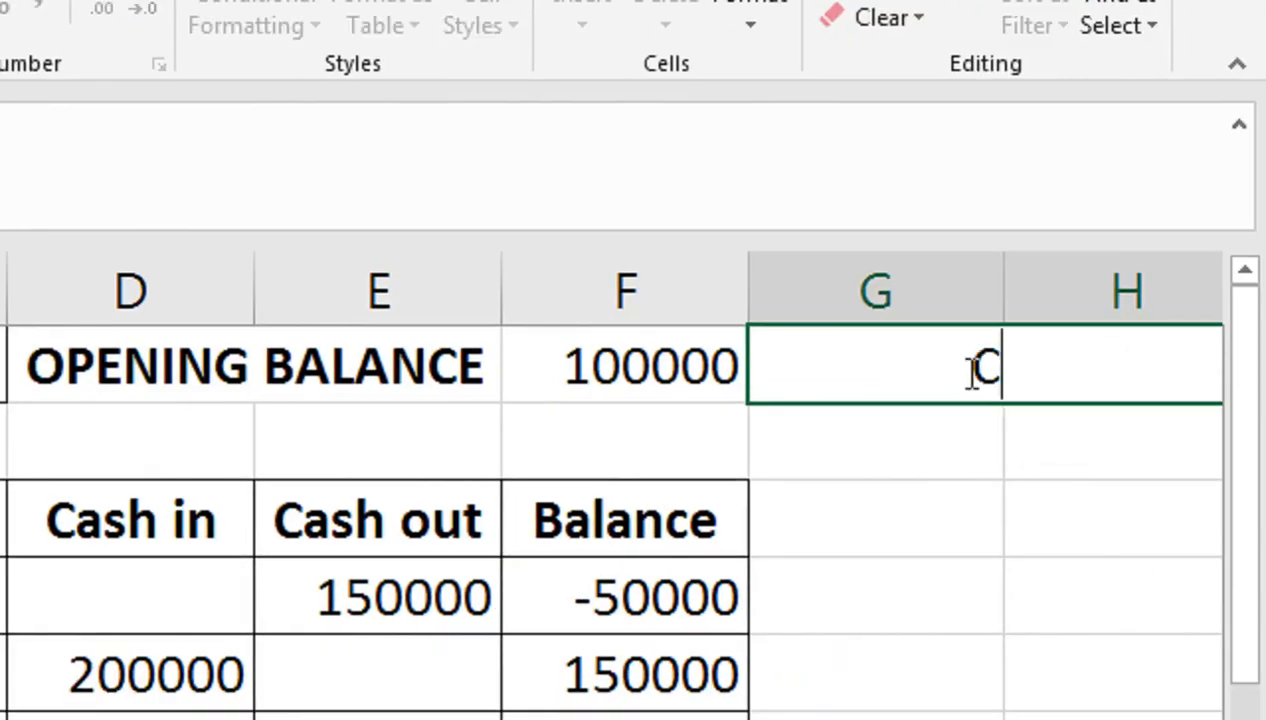
{"action": "key", "text": "BackSpace"}
{"action": "key", "text": "BackSpace"}
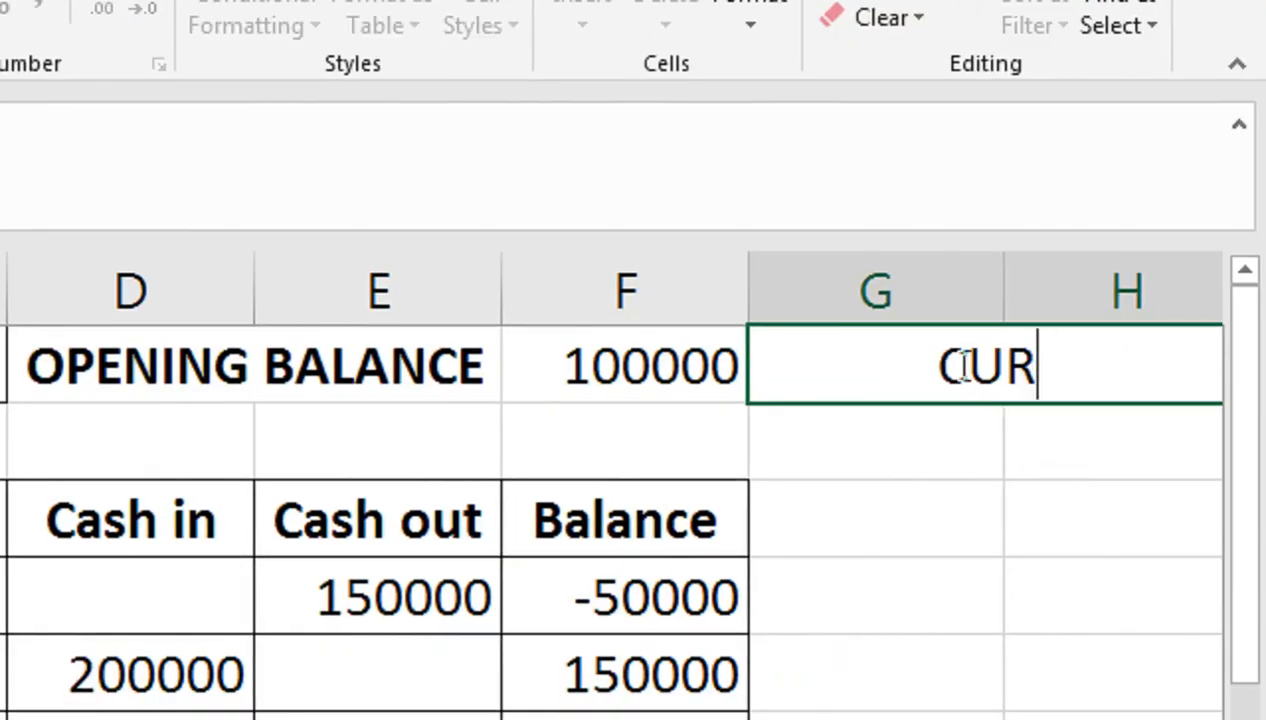
{"action": "type", "text": "R"}
{"action": "type", "text": "ENT B"}
{"action": "type", "text": "NCE"}
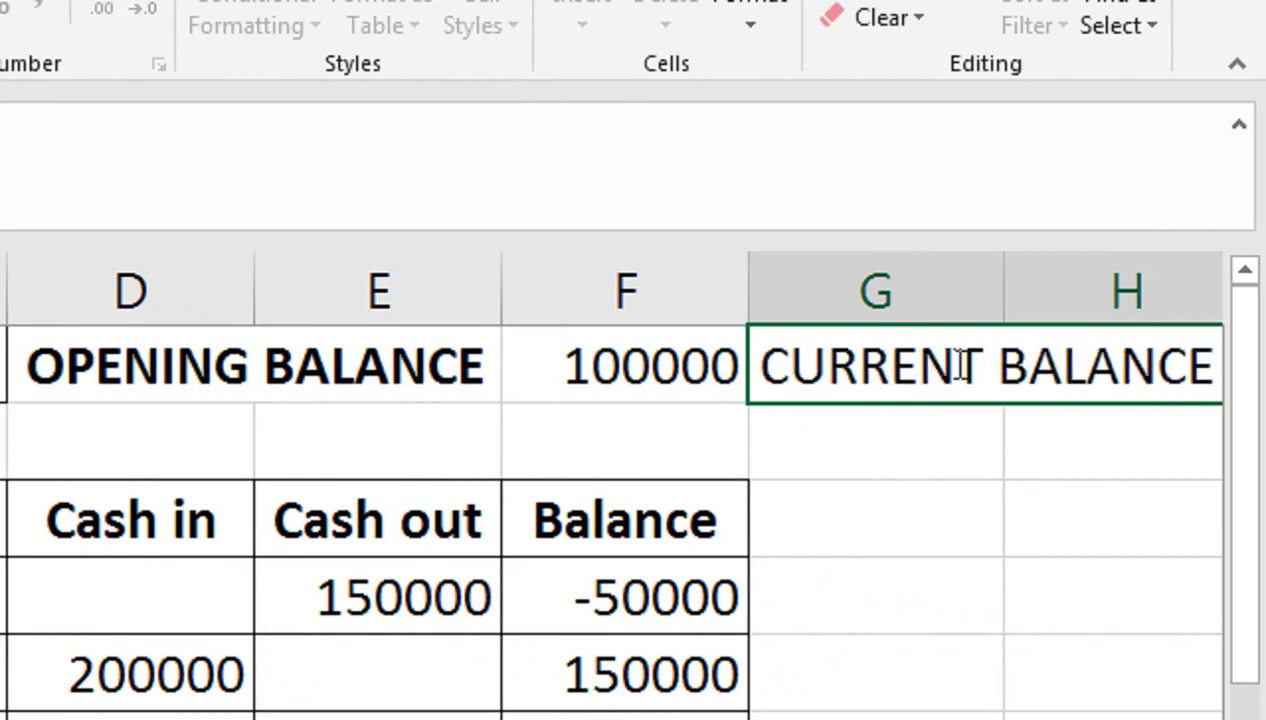
{"action": "key", "text": "Return"}
Format the CURRENT BALANCE label in G1 with a dark blue fill and bold white text.
{"action": "left_click", "coordinate": [961, 364]}
{"action": "scroll", "coordinate": [961, 364], "scroll_direction": "right", "scroll_amount": 1}
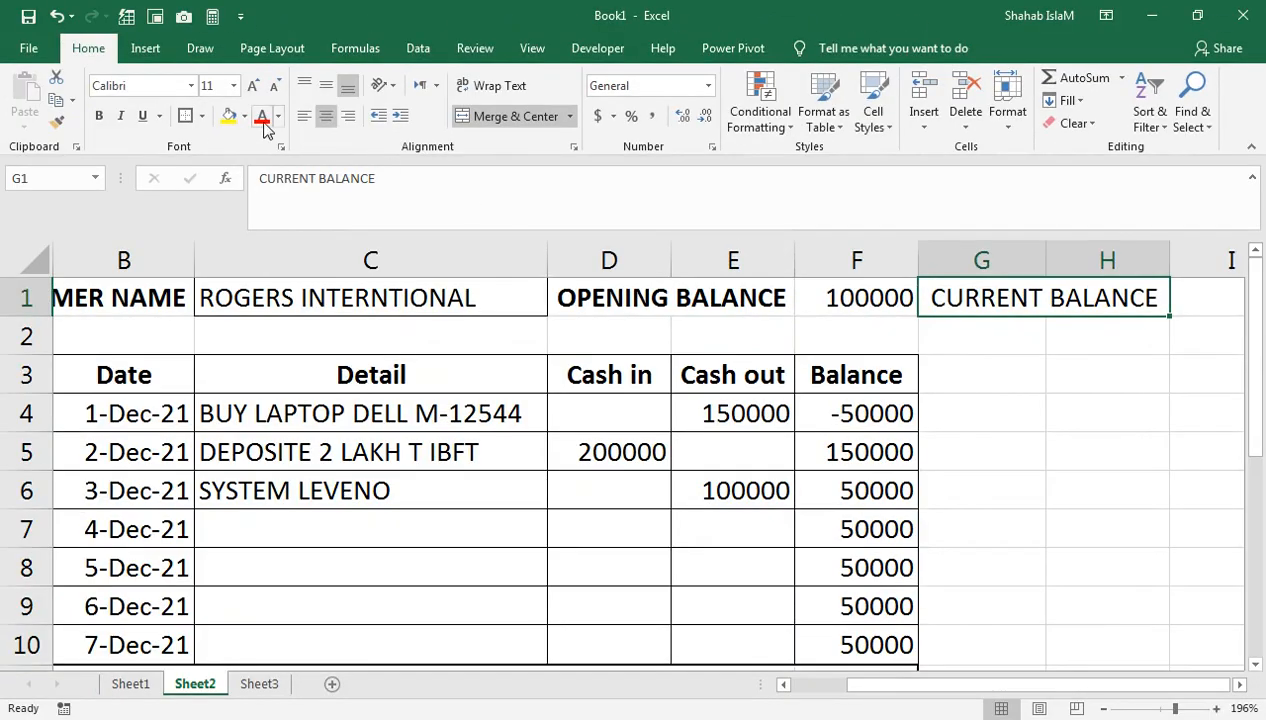
{"action": "left_click", "coordinate": [244, 116]}
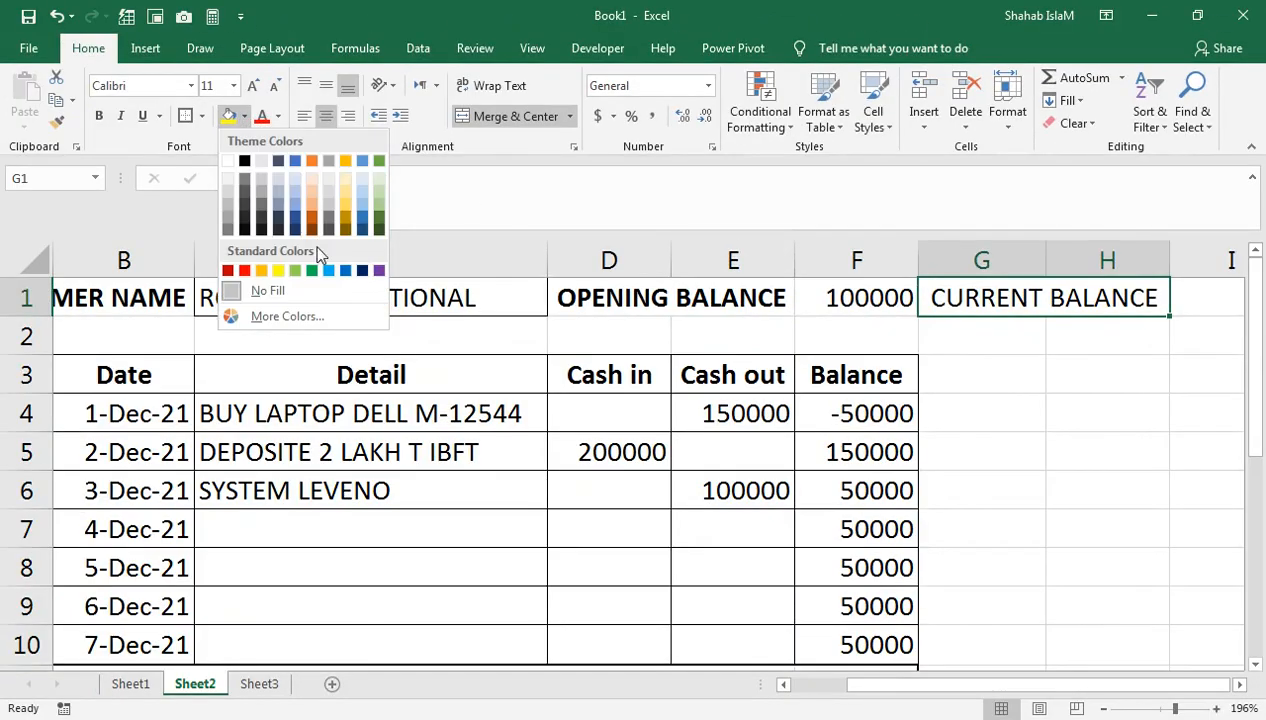
{"action": "left_click", "coordinate": [343, 266]}
{"action": "left_click", "coordinate": [278, 116]}
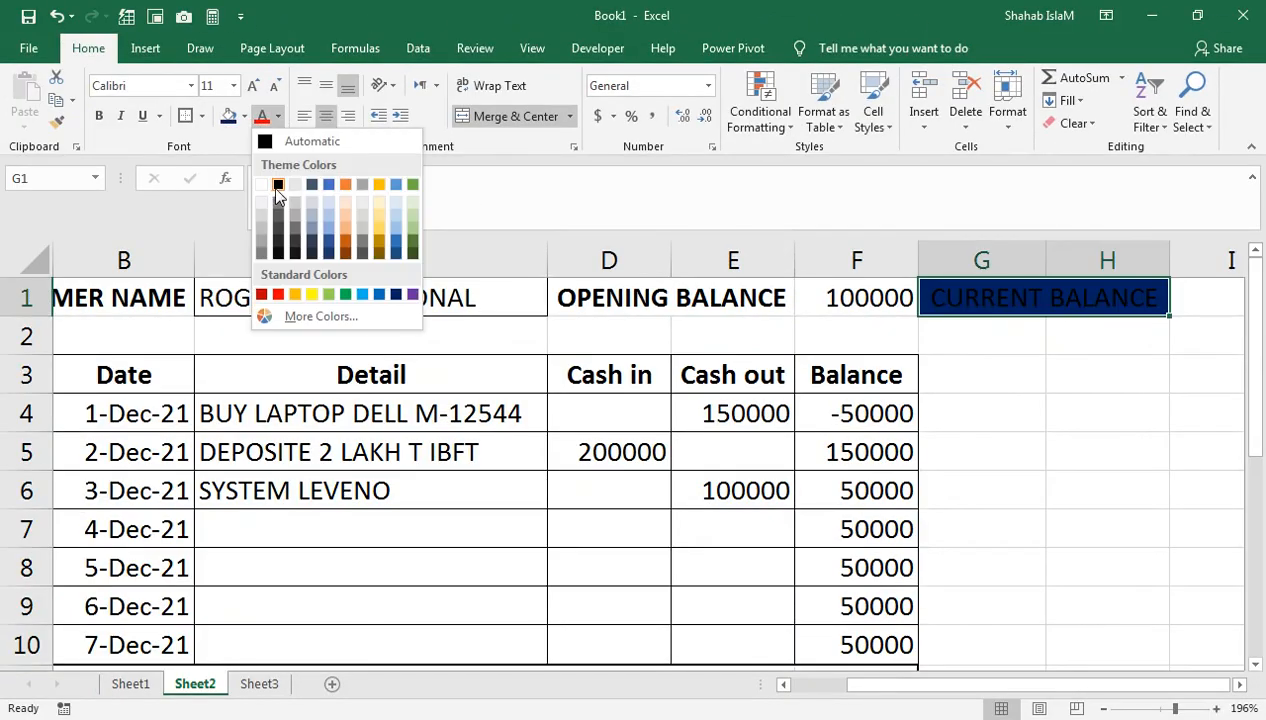
{"action": "left_click", "coordinate": [262, 176]}
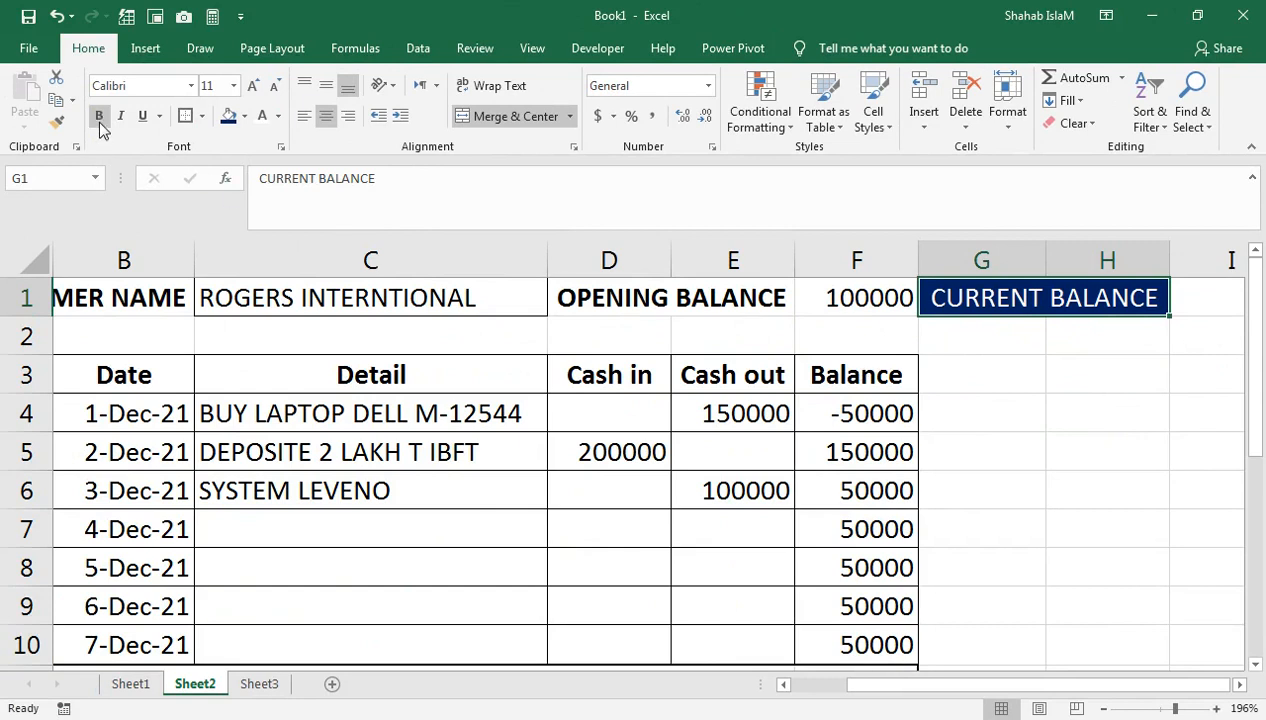
Give the table header row A3:F3 the same dark blue fill and white font color.
{"action": "left_click_drag", "start_coordinate": [856, 375], "coordinate": [67, 356]}
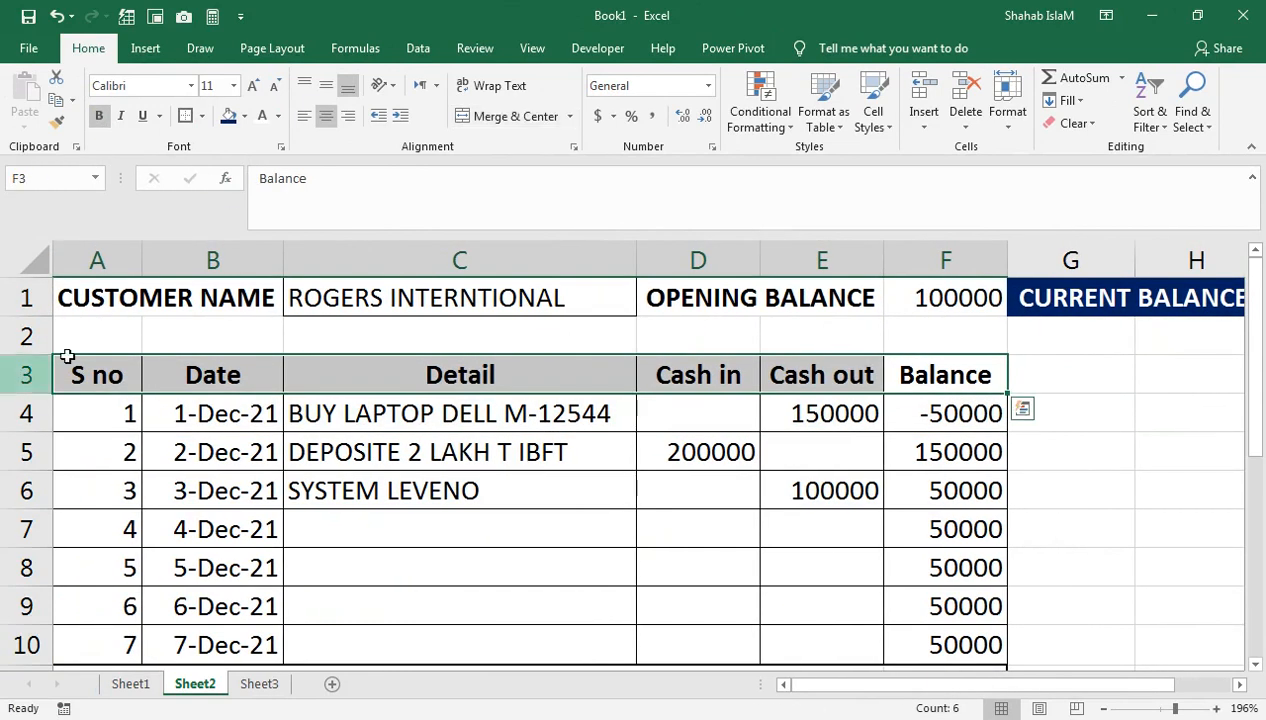
{"action": "left_click", "coordinate": [226, 116]}
{"action": "left_click", "coordinate": [262, 116]}
Apply the dark blue fill and white font color to the OPENING BALANCE and CUSTOMER NAME labels in row 1.
{"action": "left_click", "coordinate": [882, 296]}
{"action": "left_click", "coordinate": [797, 283]}
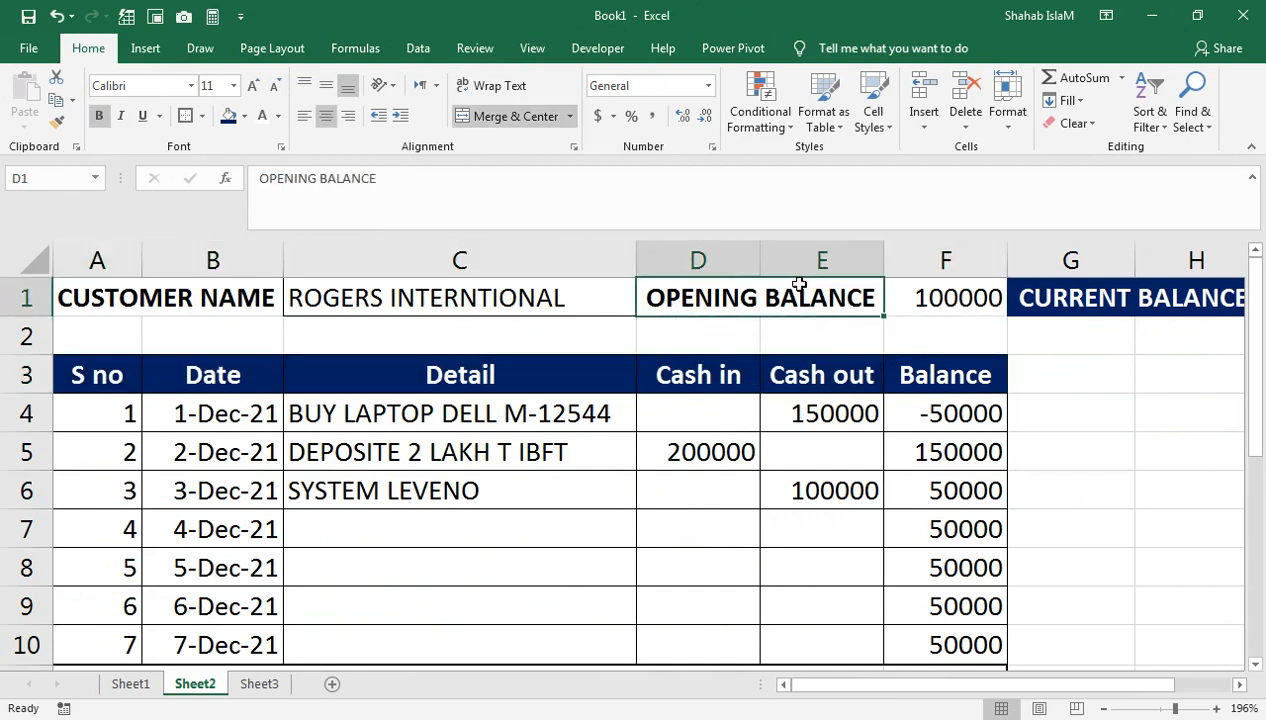
{"action": "left_click", "coordinate": [244, 116]}
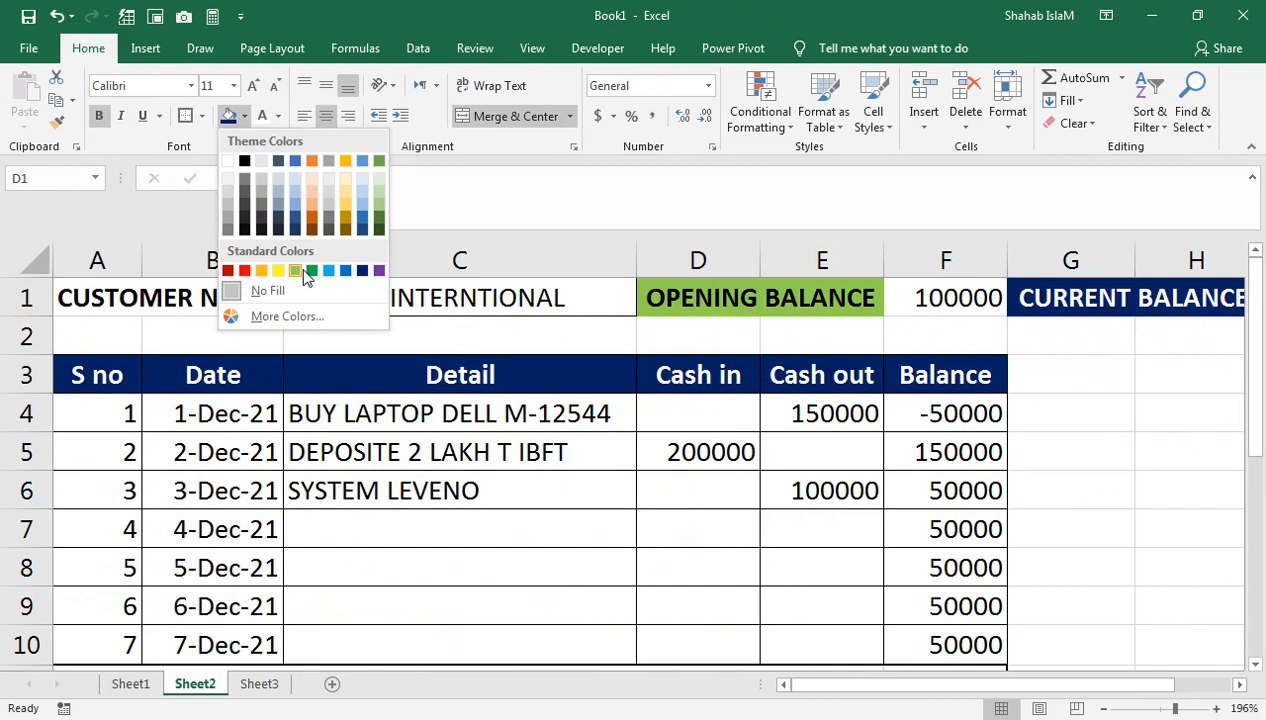
{"action": "left_click", "coordinate": [362, 272]}
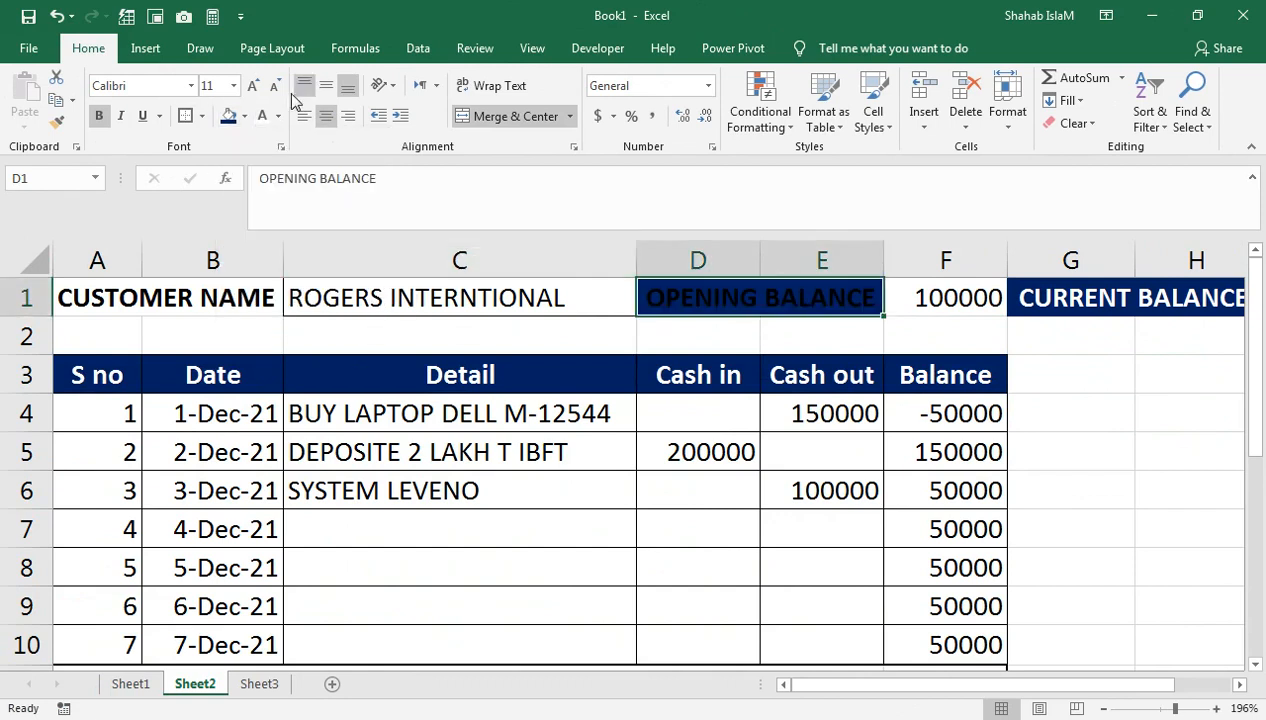
{"action": "left_click", "coordinate": [170, 285]}
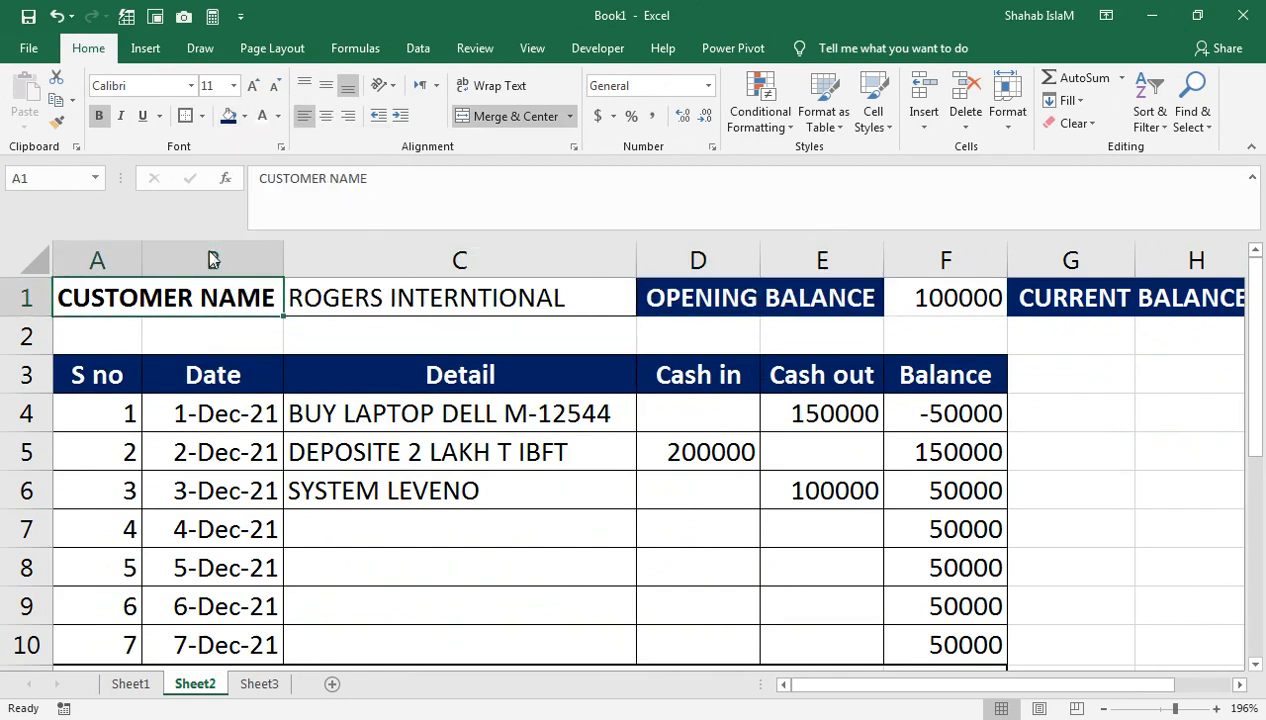
{"action": "left_click", "coordinate": [227, 123]}
{"action": "left_click", "coordinate": [381, 292]}
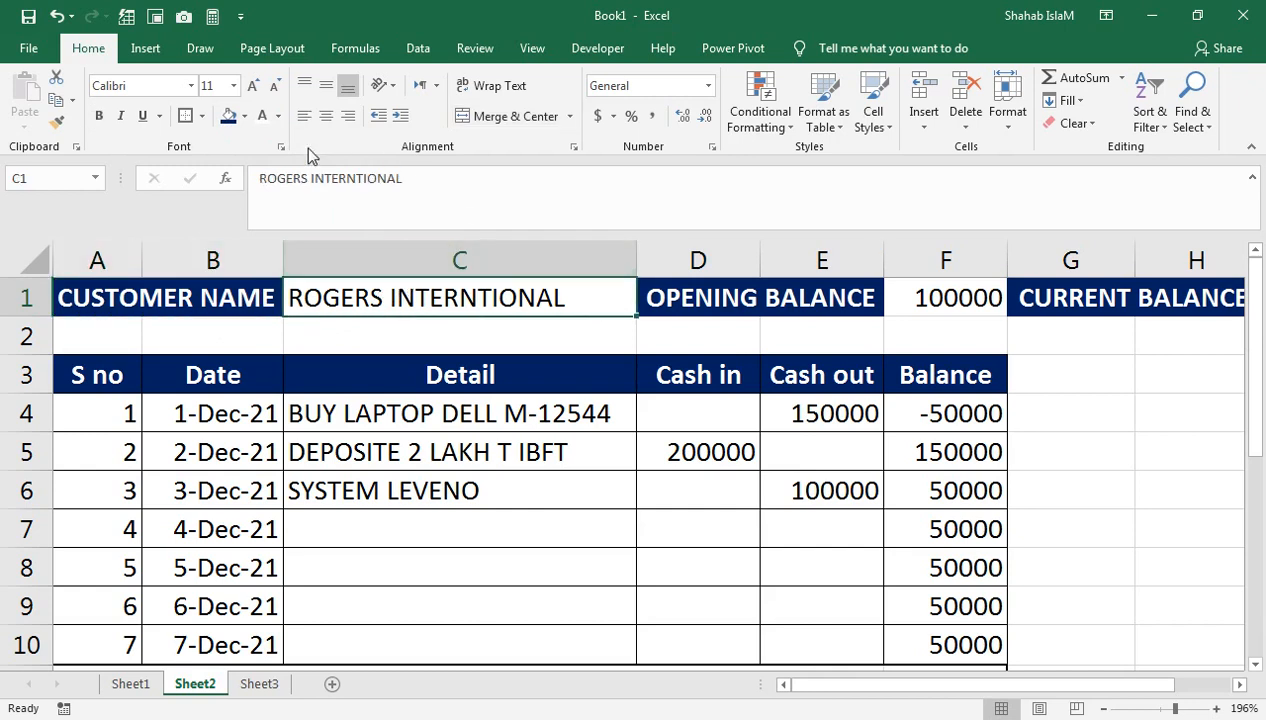
Format the customer name in C1 and the opening balance amount in F1 with a light green fill and bold text.
{"action": "left_click", "coordinate": [244, 116]}
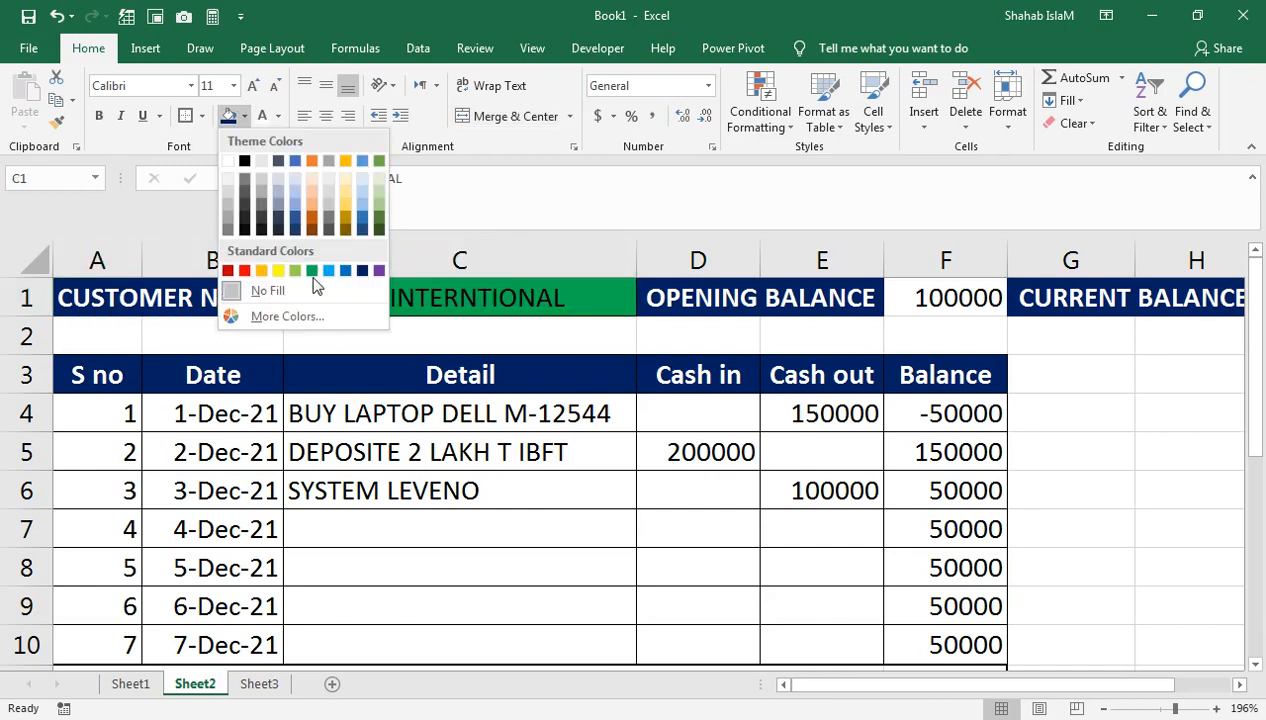
{"action": "left_click", "coordinate": [295, 270]}
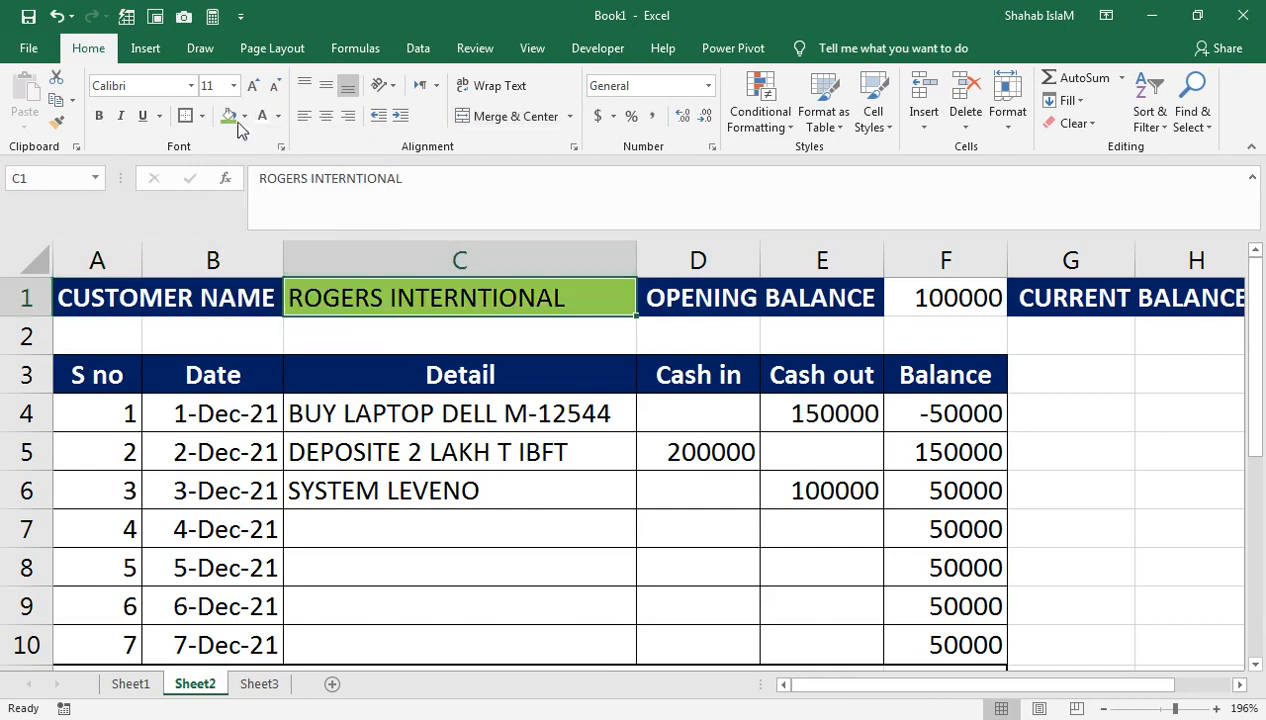
{"action": "key", "text": "ctrl+b"}
{"action": "key", "text": "Right"}
{"action": "key", "text": "Right"}
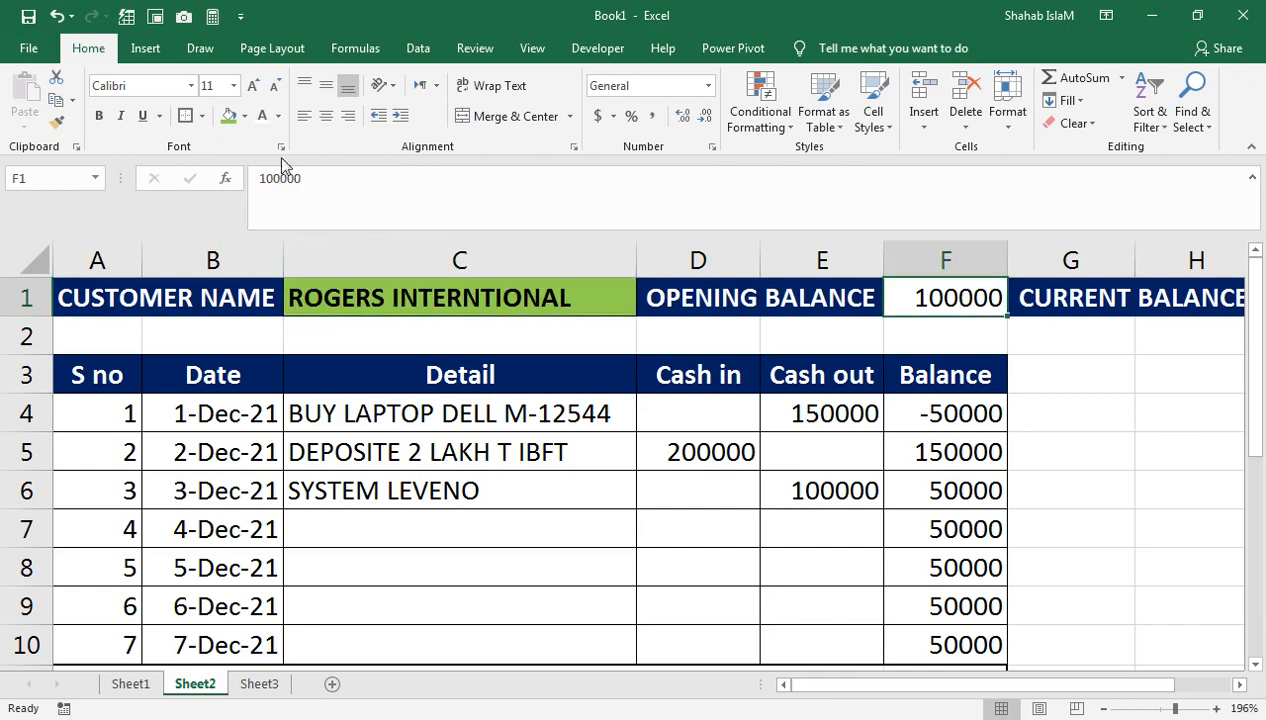
{"action": "left_click", "coordinate": [99, 116]}
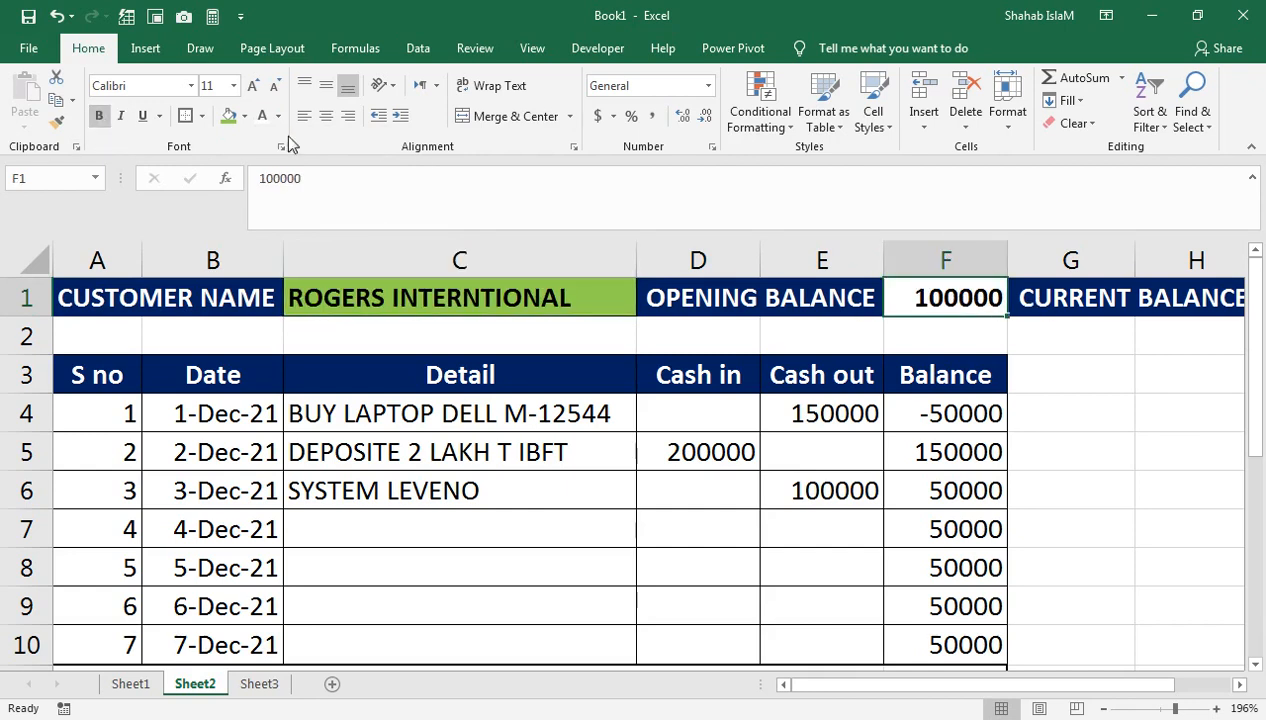
{"action": "left_click", "coordinate": [228, 118]}
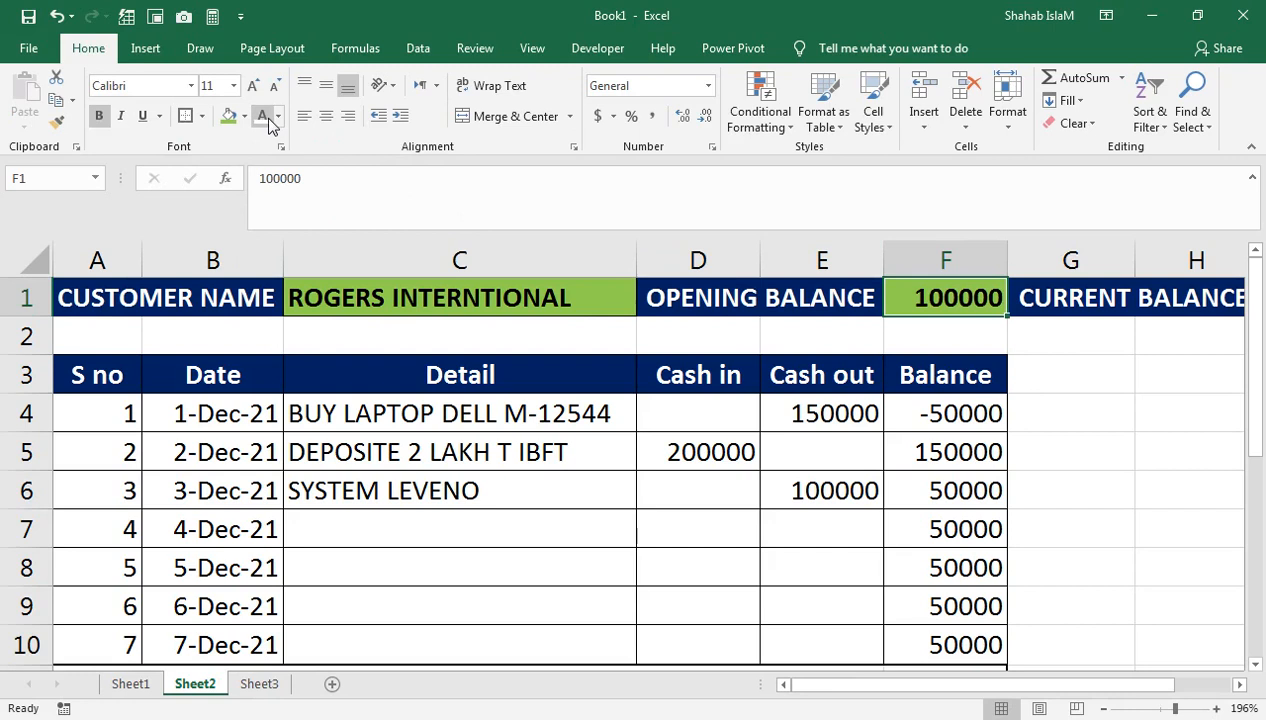
{"action": "left_click", "coordinate": [800, 560]}
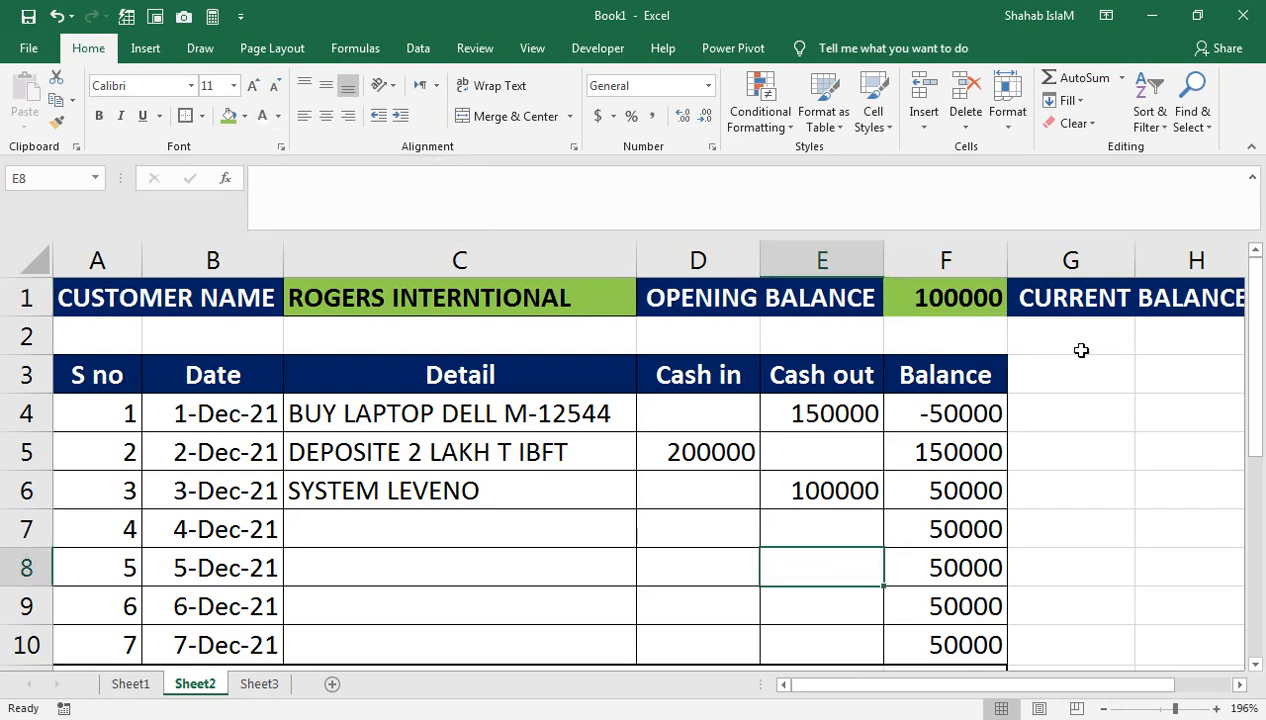
Merge and center G2:H2 and enter a formula there that references the current balance in F11.
{"action": "left_click_drag", "start_coordinate": [1040, 348], "coordinate": [1190, 345]}
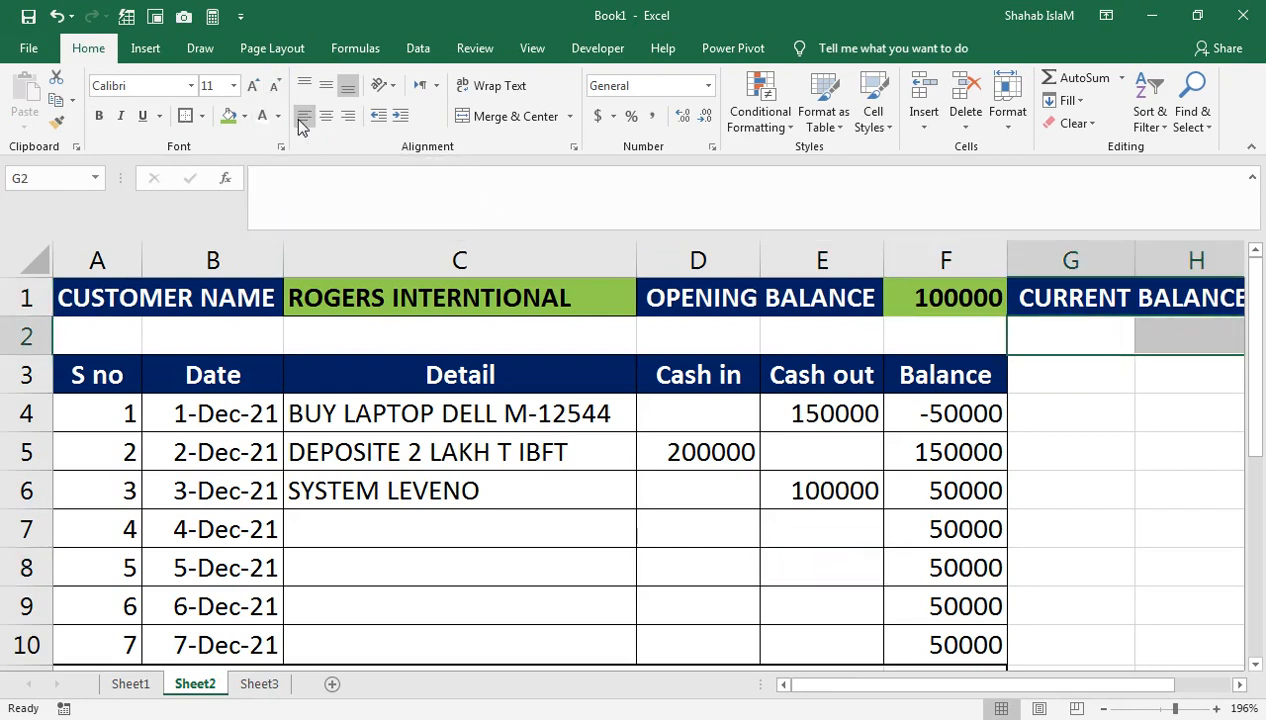
{"action": "left_click", "coordinate": [522, 123]}
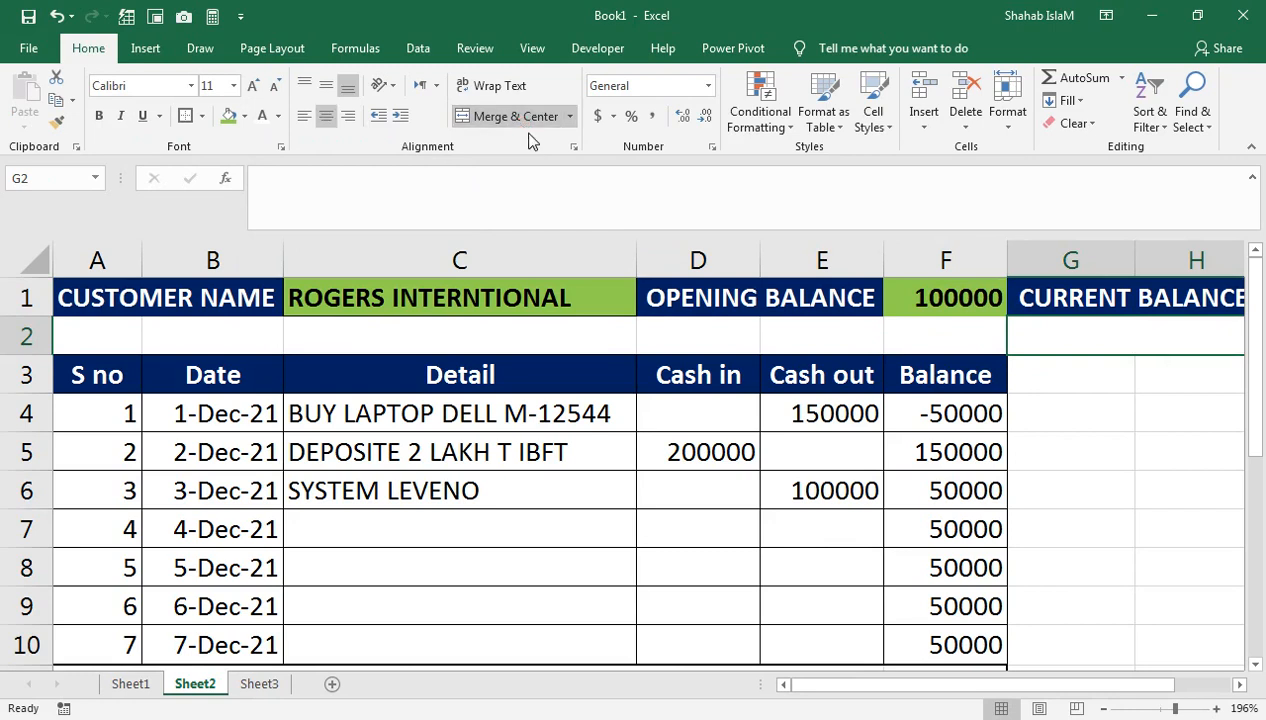
{"action": "type", "text": "="}
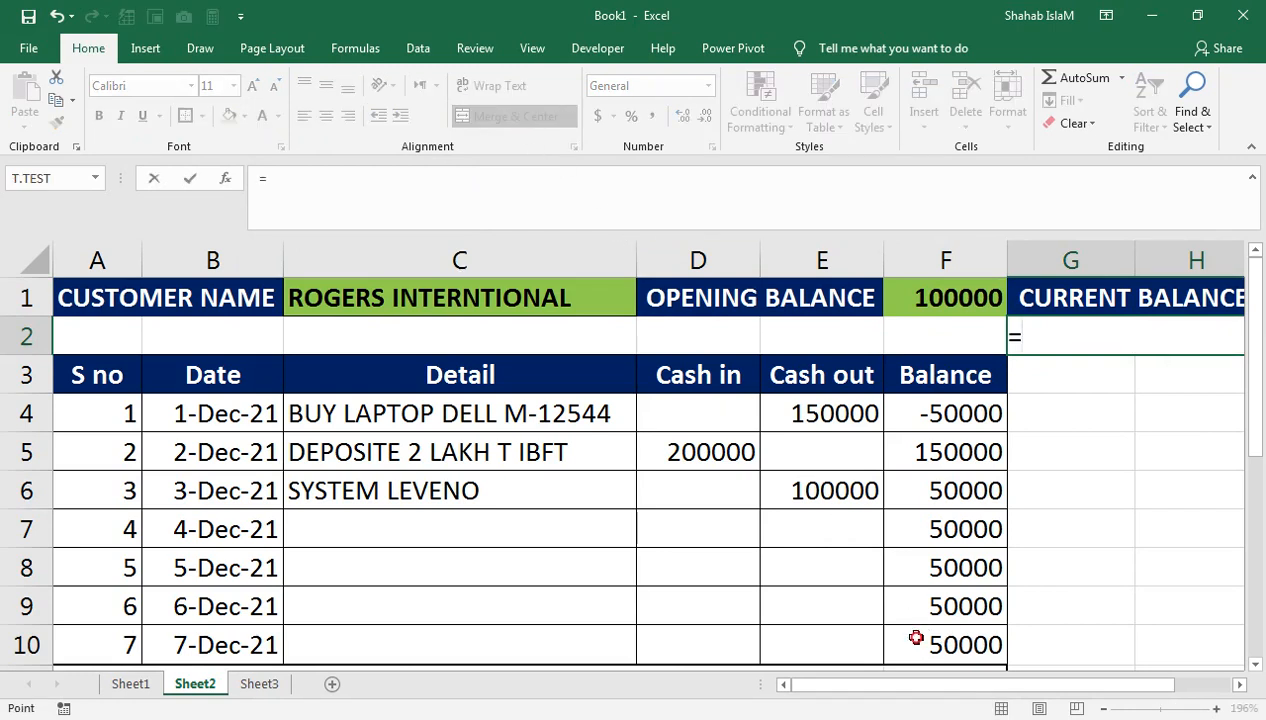
{"action": "left_click", "coordinate": [916, 637]}
{"action": "key", "text": "Down"}
{"action": "key", "text": "Return"}
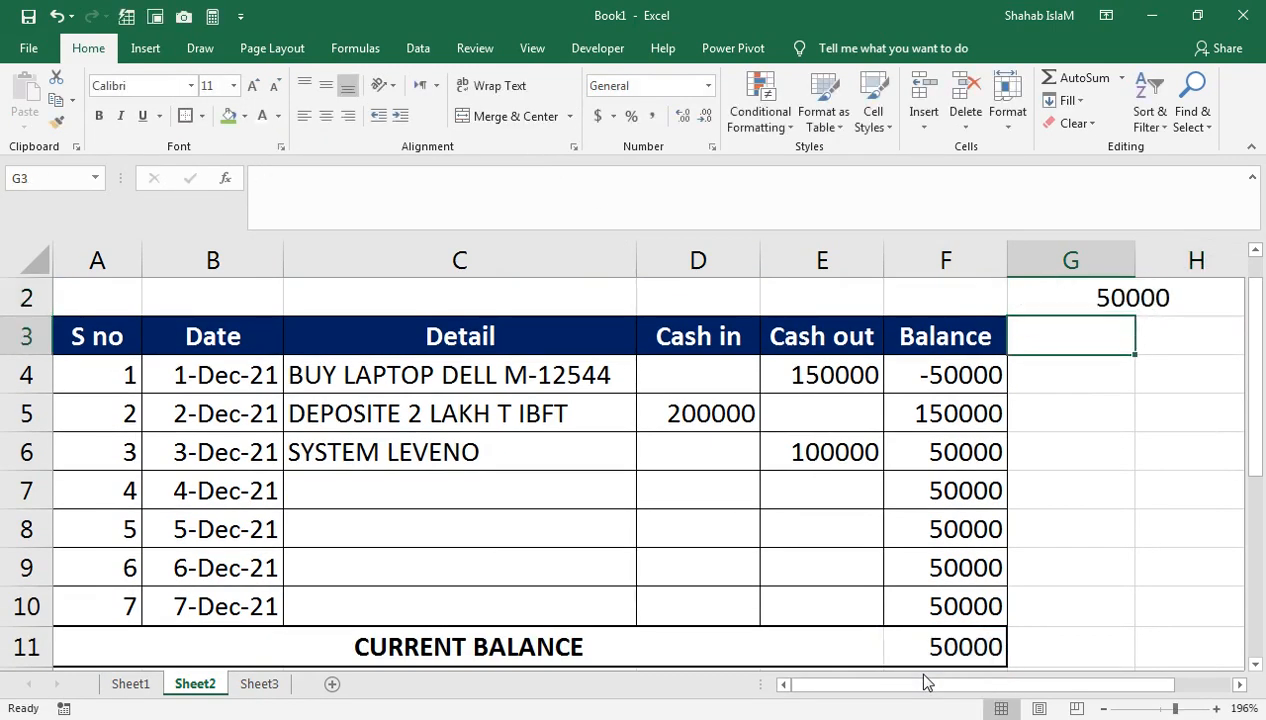
Enter the formula =IF(F11<=0,"Dr.","Cr.") in cell G4.
{"action": "left_click_drag", "start_coordinate": [1103, 418], "coordinate": [1099, 245]}
{"action": "left_click", "coordinate": [1109, 332]}
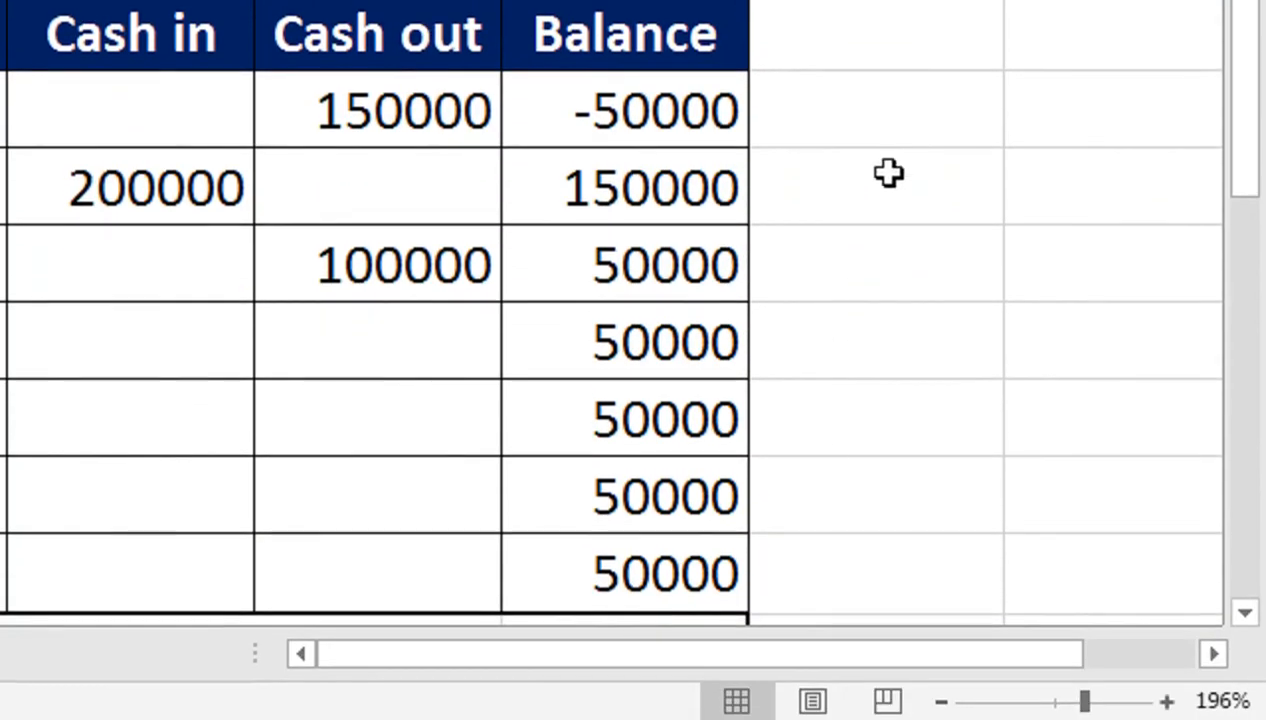
{"action": "left_click", "coordinate": [915, 373]}
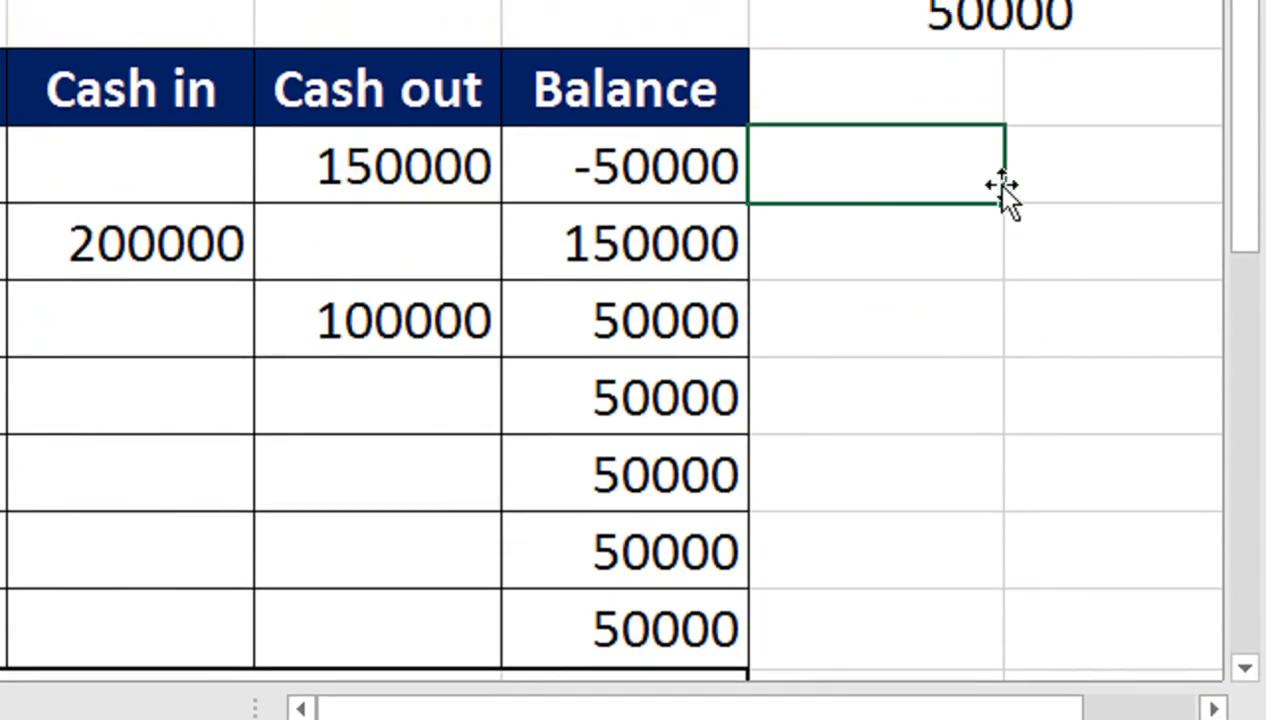
{"action": "type", "text": "="}
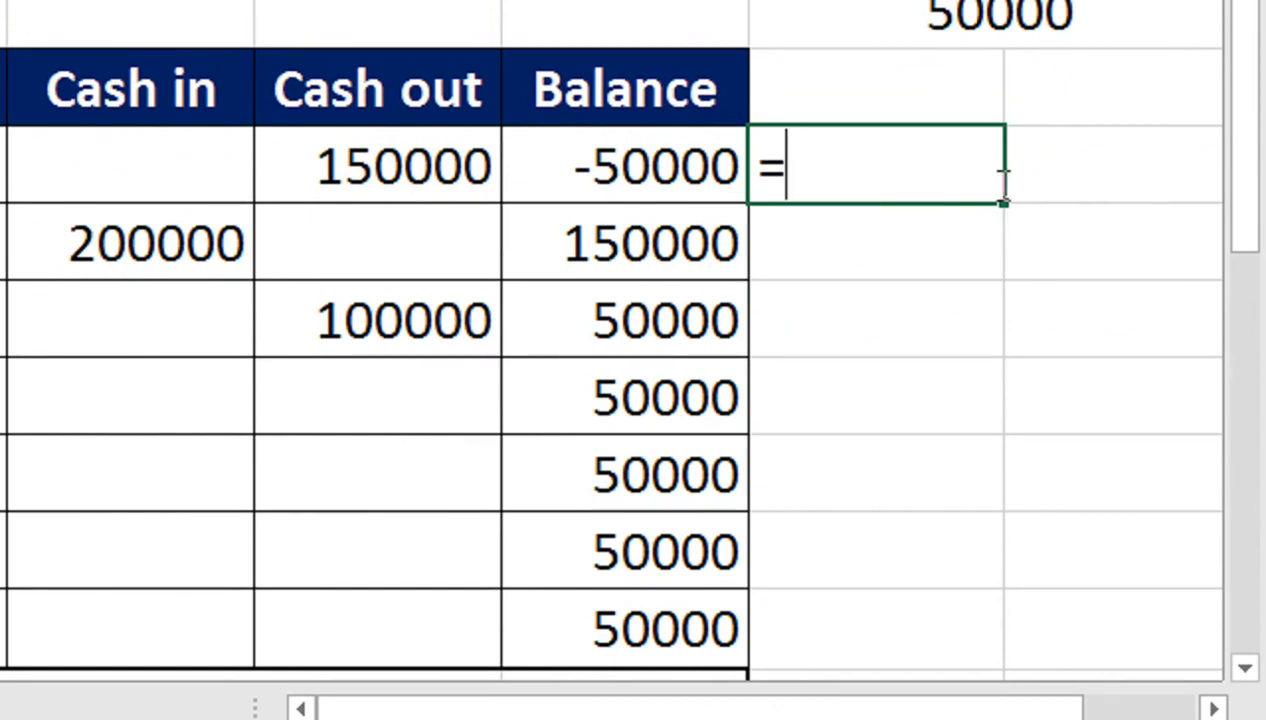
{"action": "type", "text": "="}
{"action": "key", "text": "BackSpace"}
{"action": "type", "text": "IF("}
{"action": "left_click", "coordinate": [681, 485]}
{"action": "key", "text": "Down"}
{"action": "key", "text": "Down"}
{"action": "key", "text": "Down"}
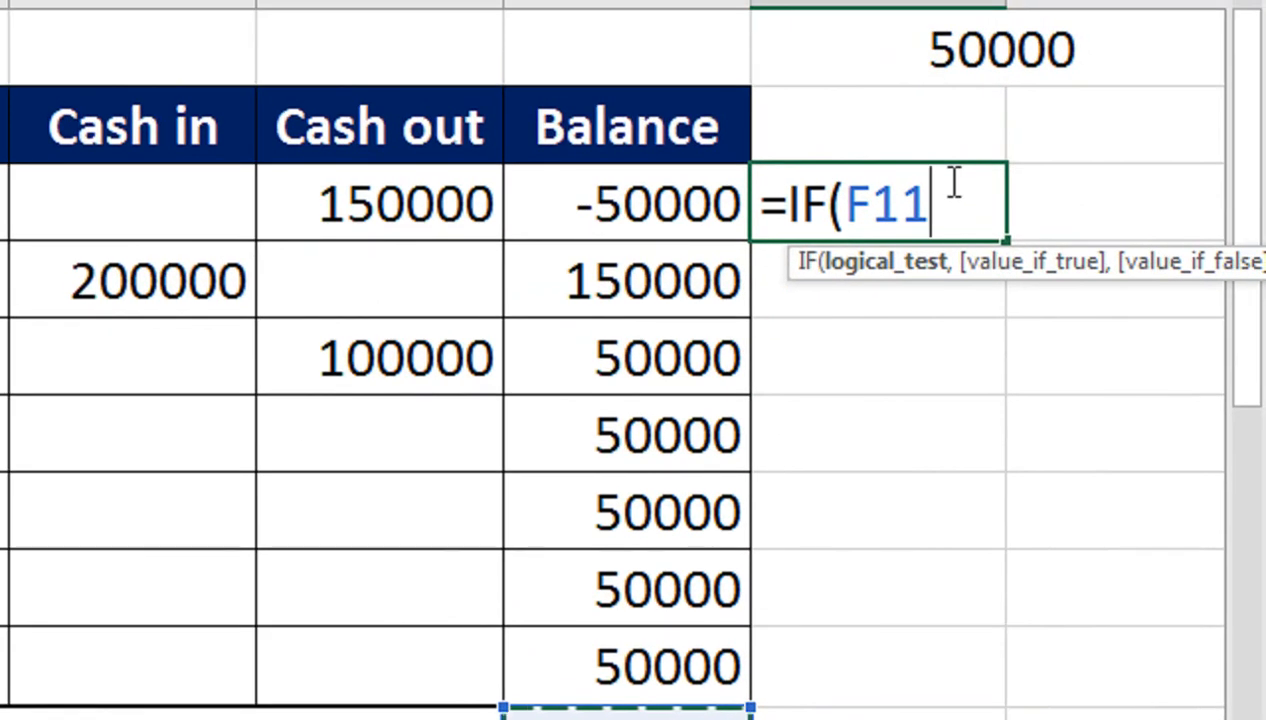
{"action": "type", "text": "<=0"}
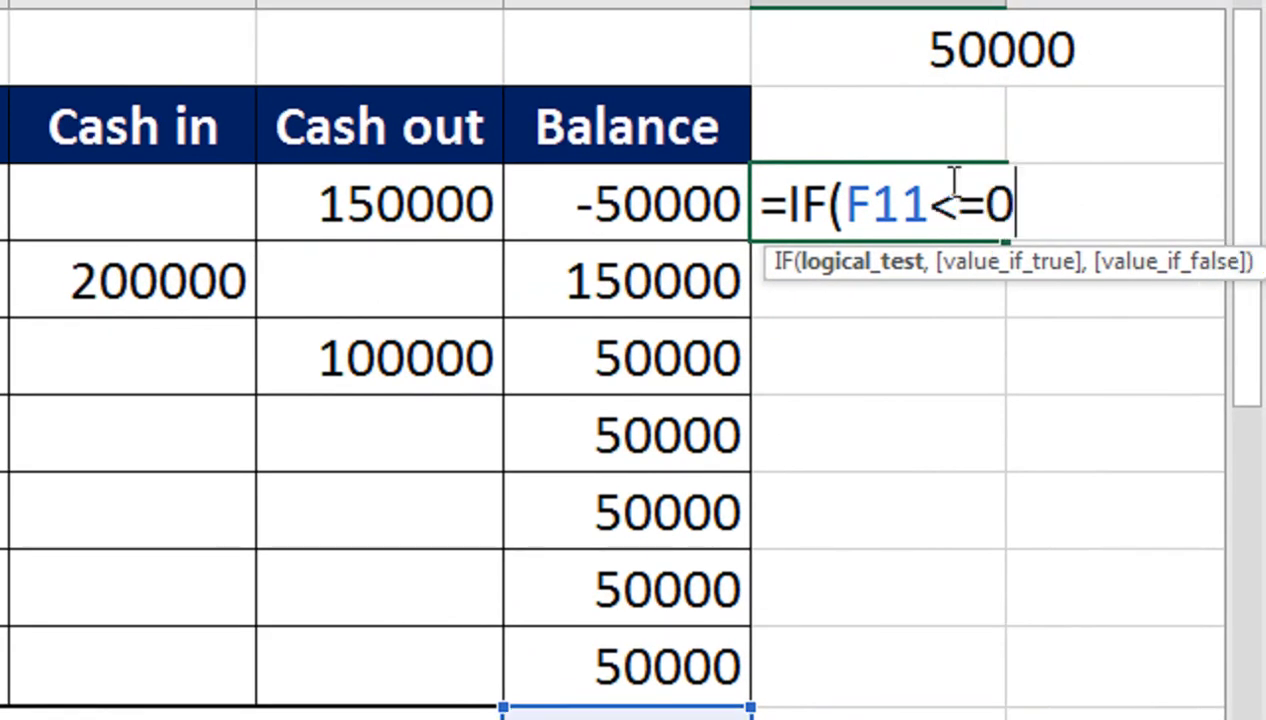
{"action": "type", "text": ",\"dR"}
{"action": "key", "text": "BackSpace"}
{"action": "key", "text": "BackSpace"}
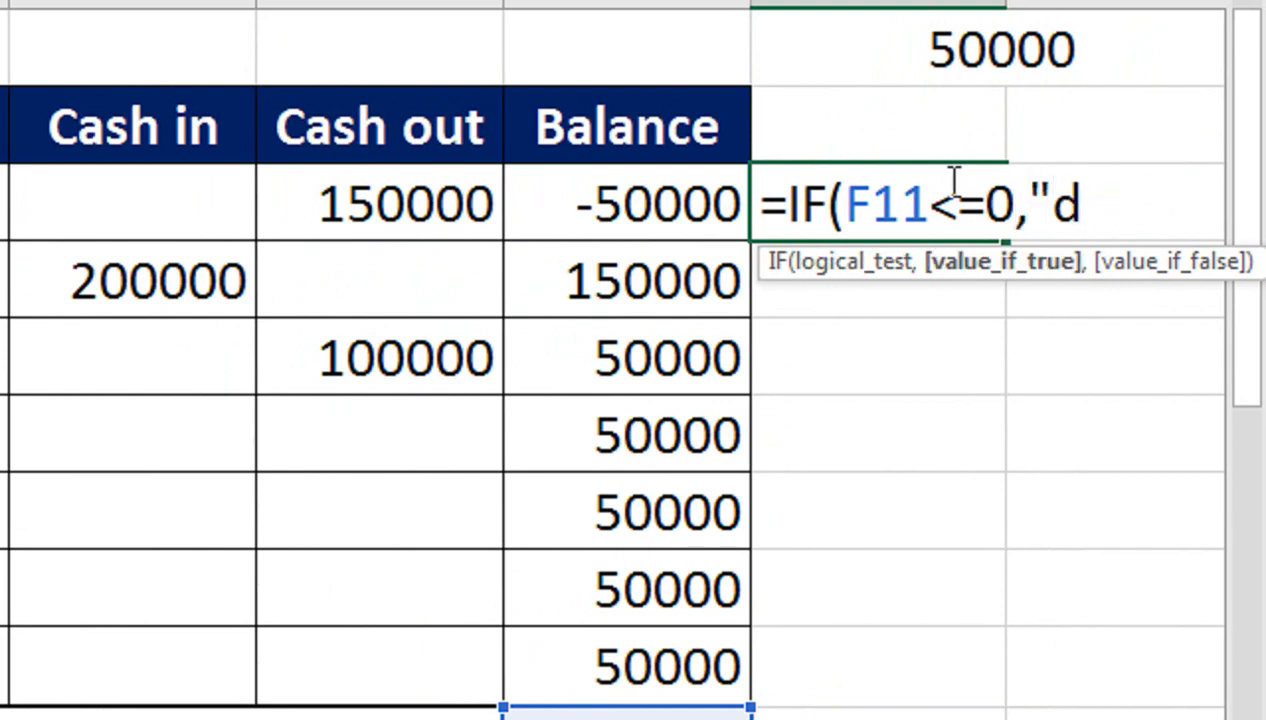
{"action": "type", "text": "Dr."}
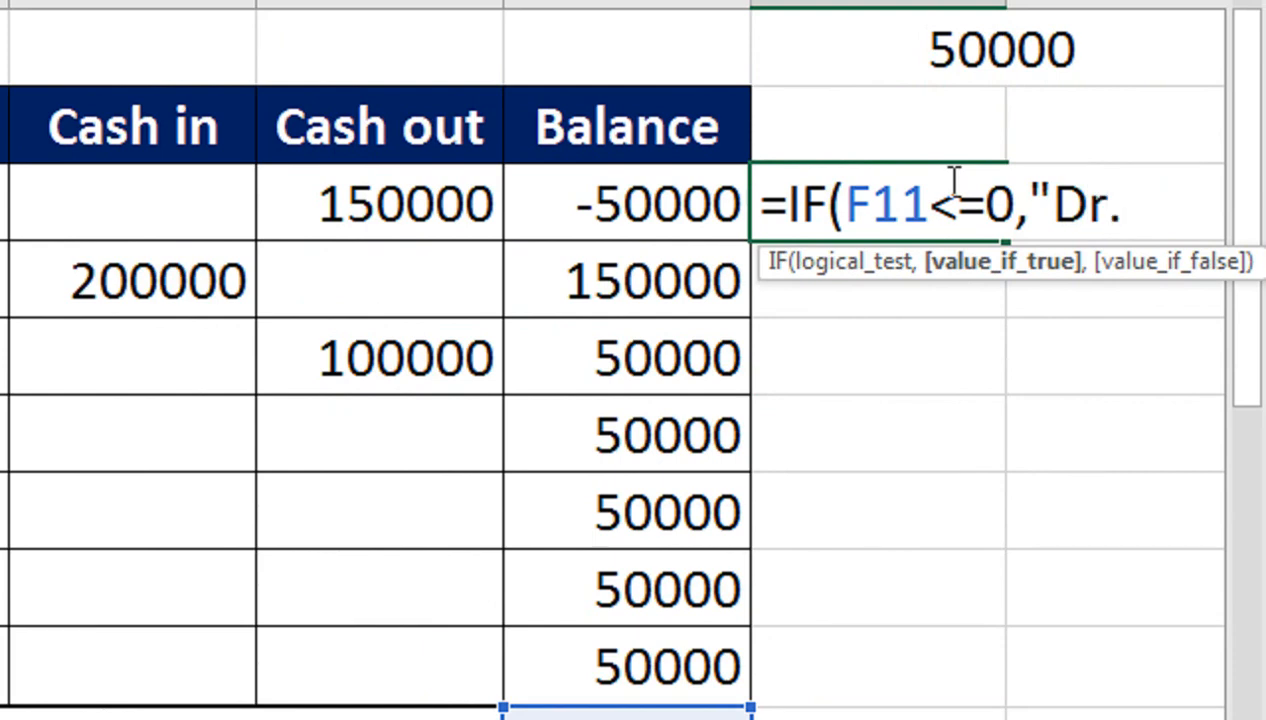
{"action": "type", "text": "\",\"Cr"}
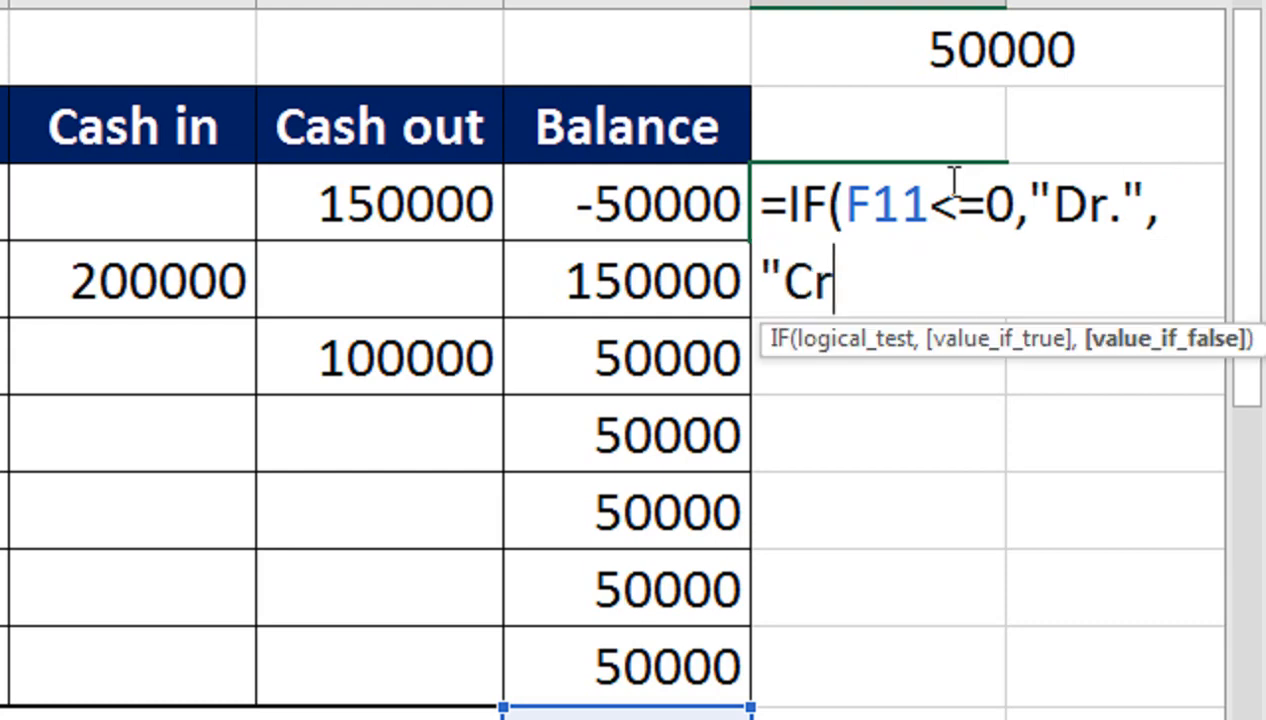
{"action": "type", "text": ".\")"}
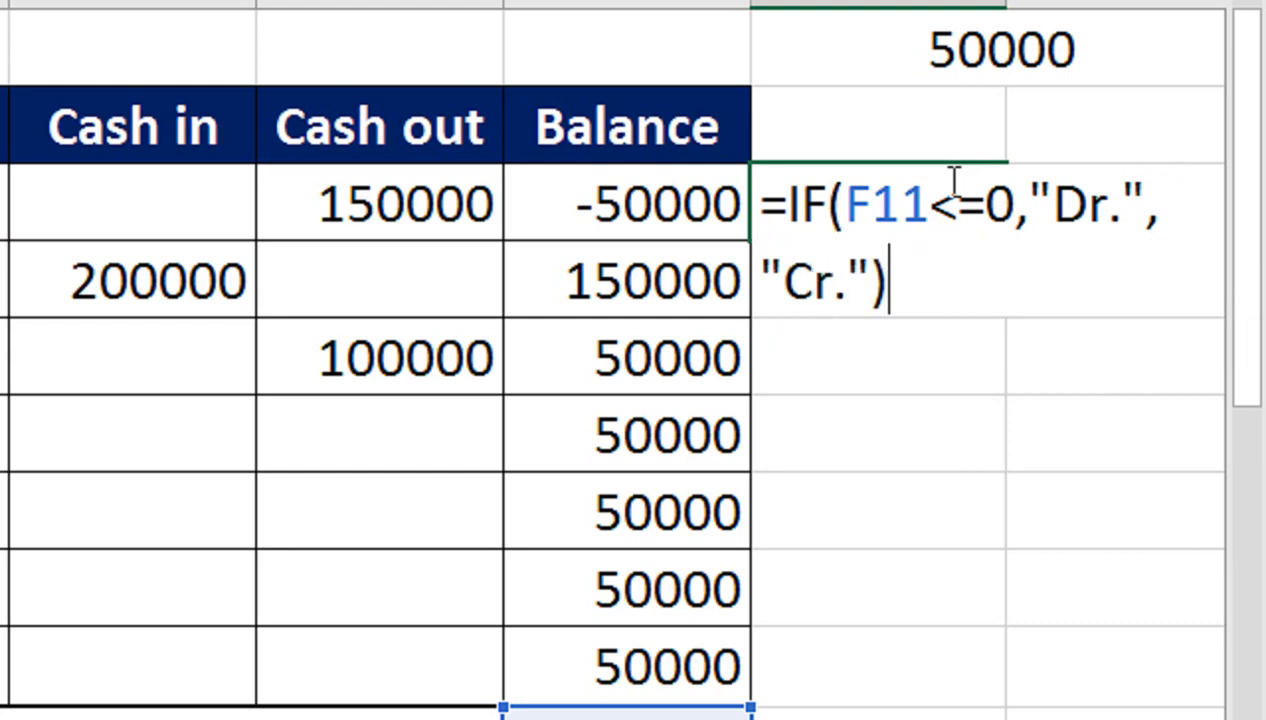
{"action": "key", "text": "Return"}
{"action": "left_click", "coordinate": [950, 181]}
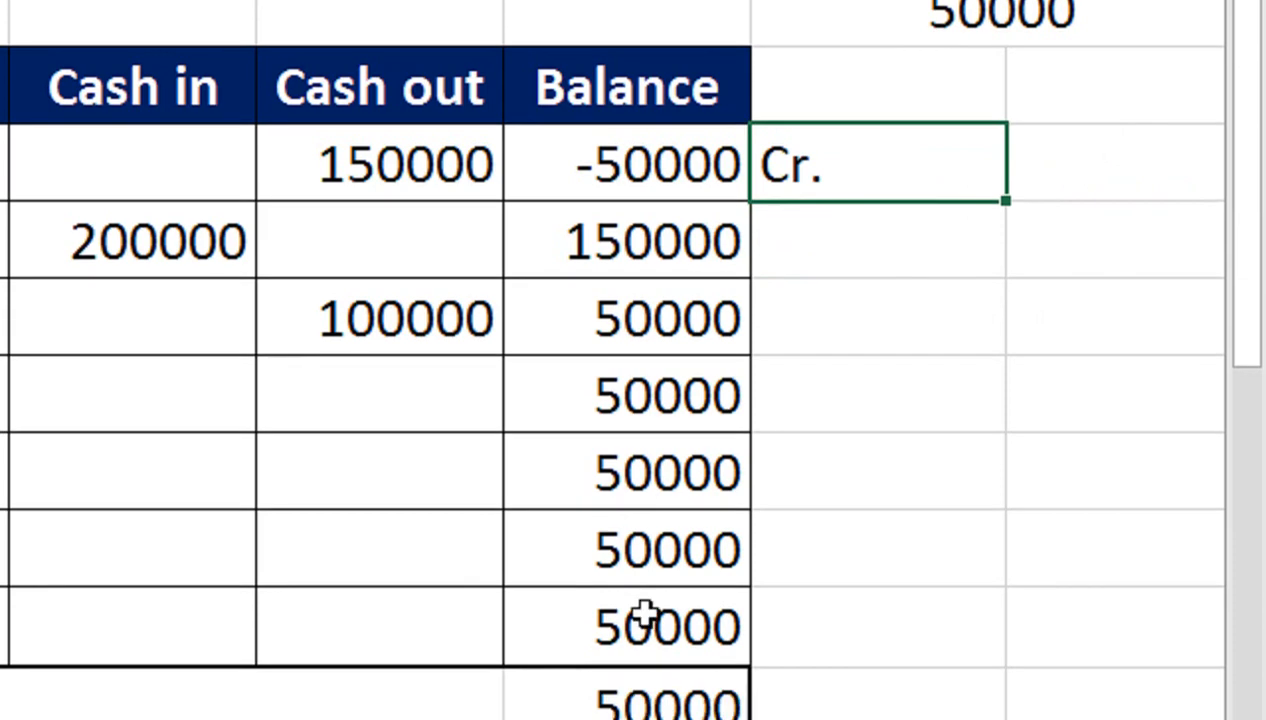
Test the Dr./Cr. formula by setting the SYSTEM LEVENO cash out in E6 to 180000, and undo that change.
{"action": "left_click", "coordinate": [164, 440]}
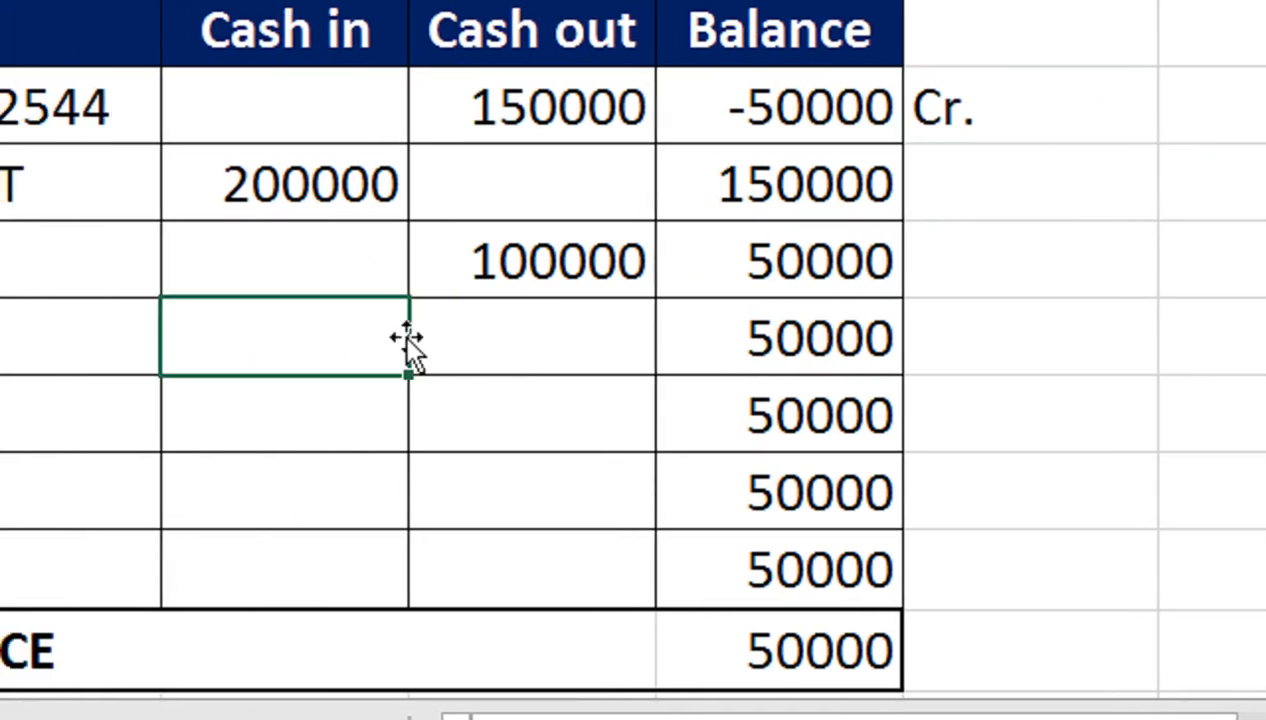
{"action": "key", "text": "Up"}
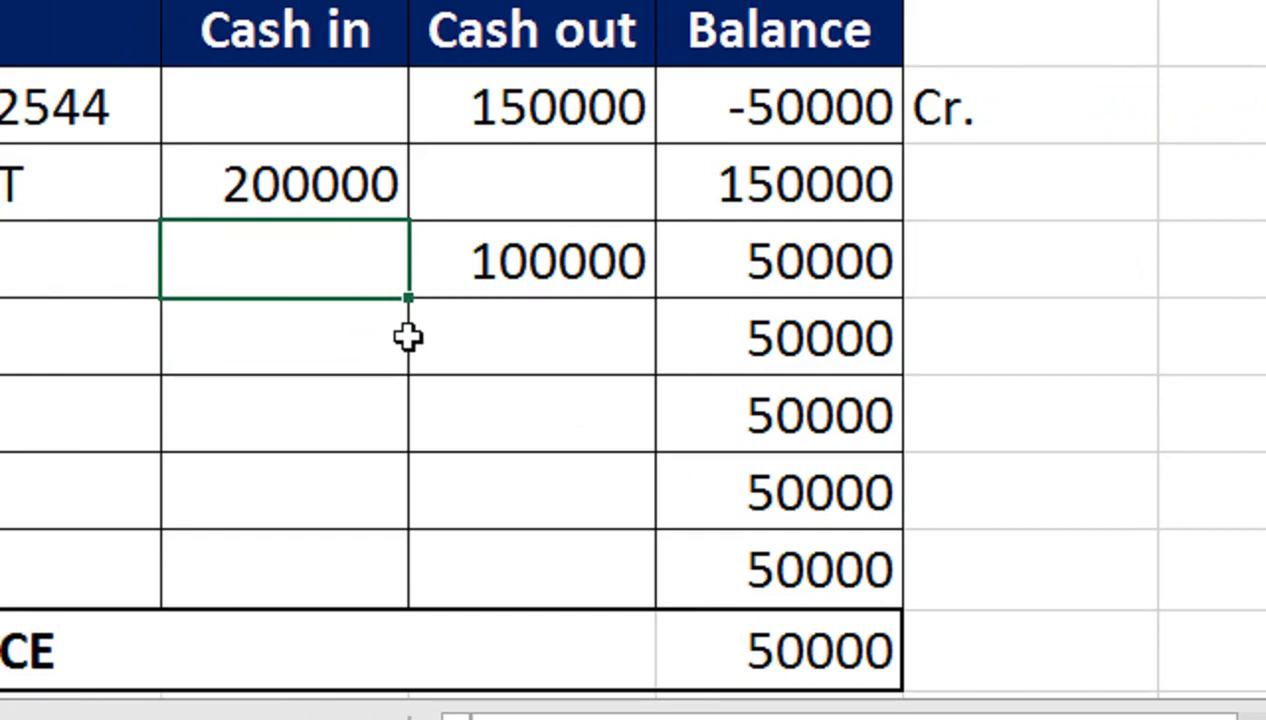
{"action": "key", "text": "Right"}
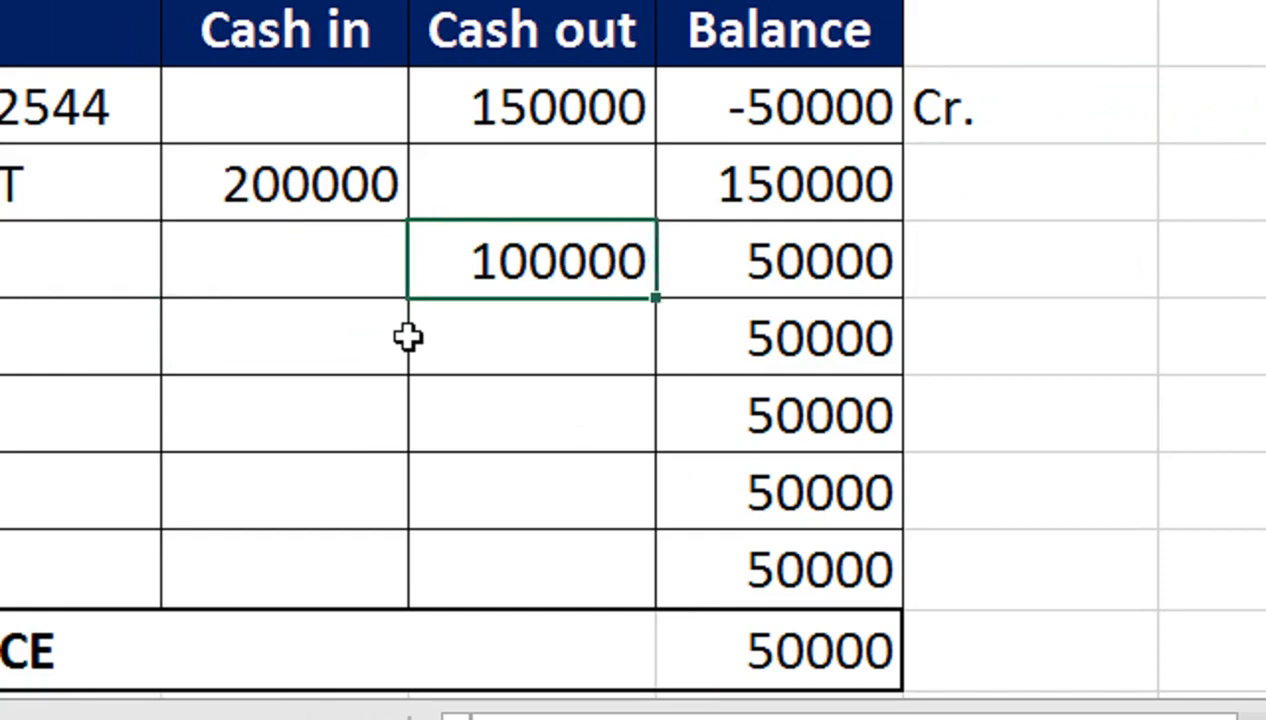
{"action": "type", "text": "18"}
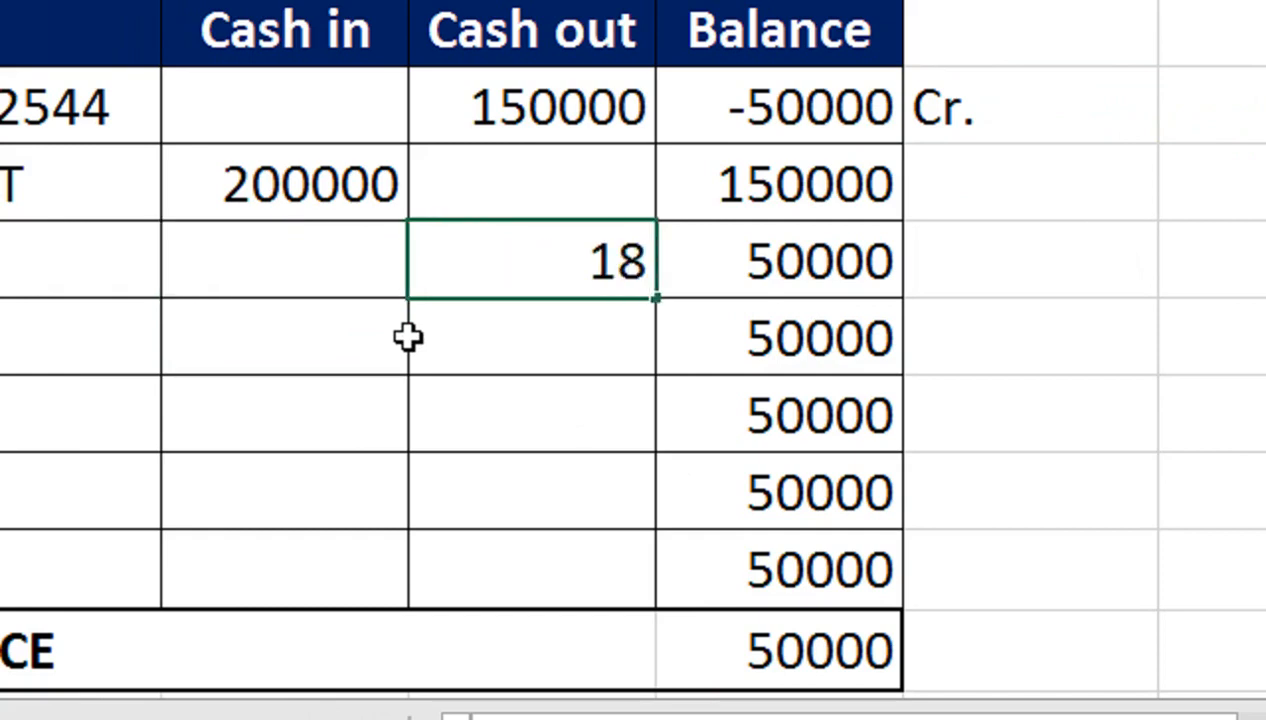
{"action": "type", "text": "0000"}
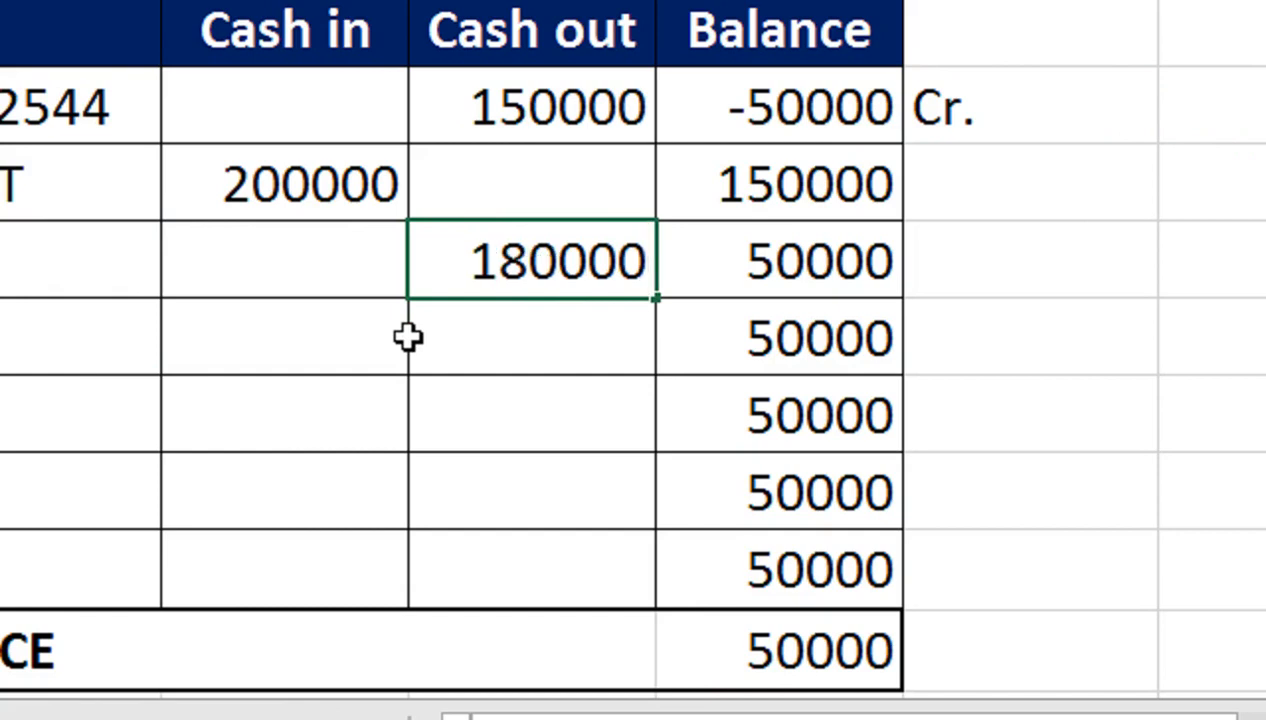
{"action": "key", "text": "Return"}
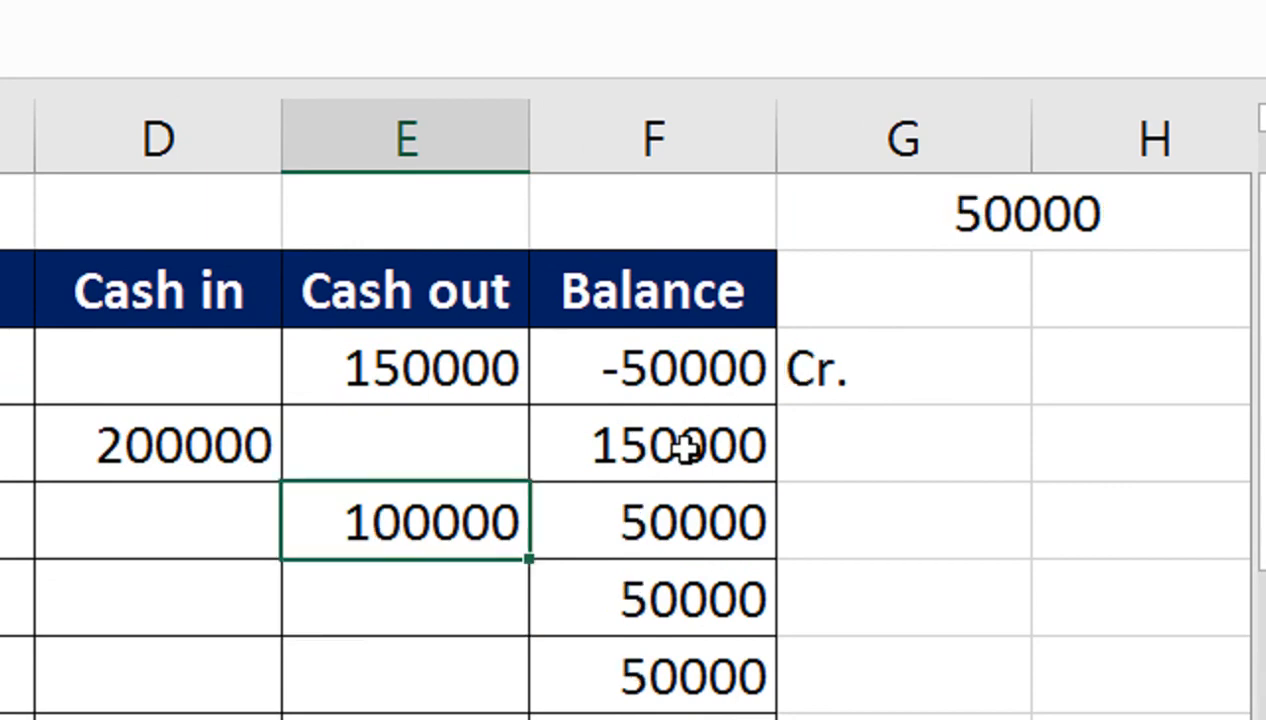
{"action": "left_click_drag", "start_coordinate": [850, 452], "coordinate": [853, 418]}
{"action": "left_click_drag", "start_coordinate": [852, 532], "coordinate": [890, 545]}
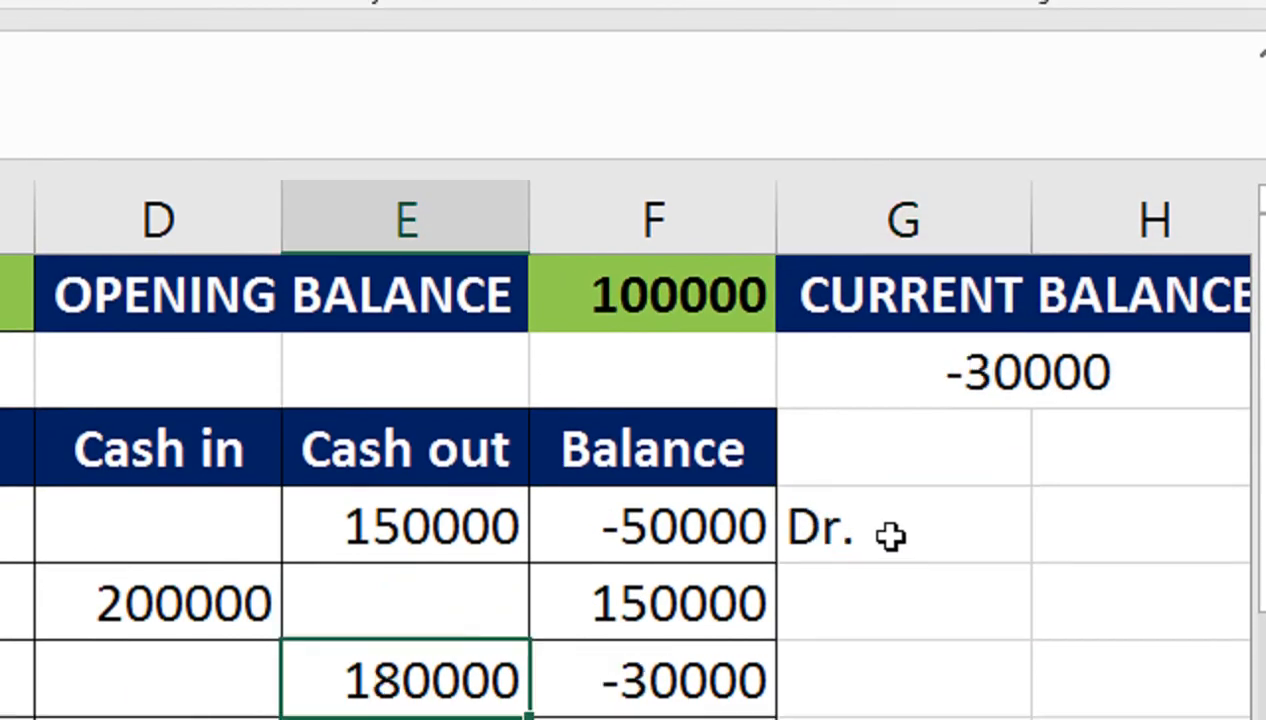
{"action": "key", "text": "ctrl+z"}
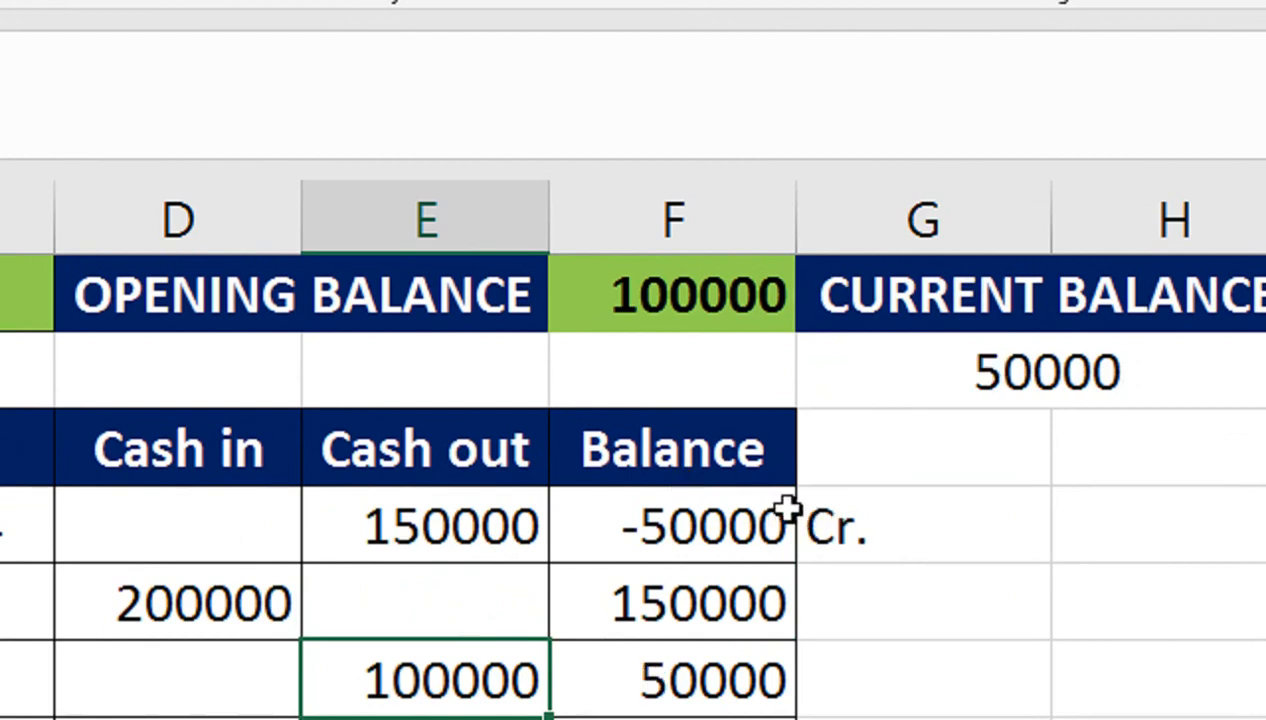
{"action": "left_click", "coordinate": [912, 526]}
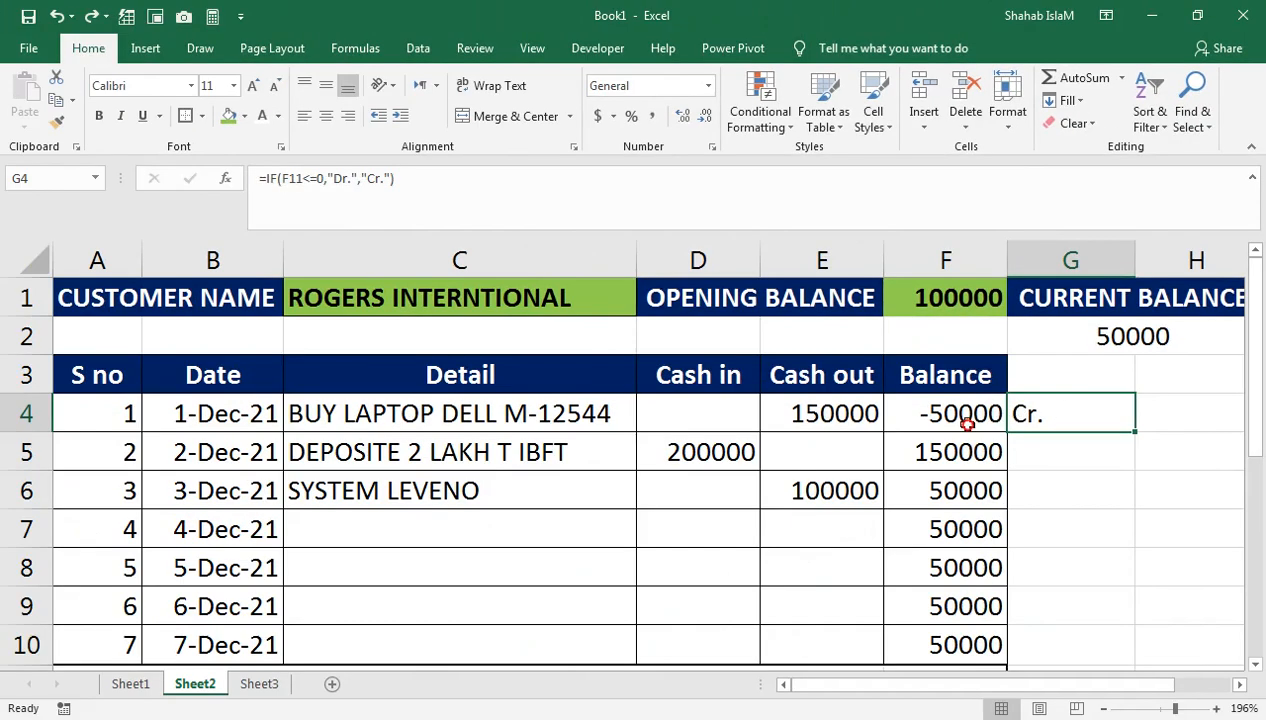
{"action": "left_click", "coordinate": [967, 424]}
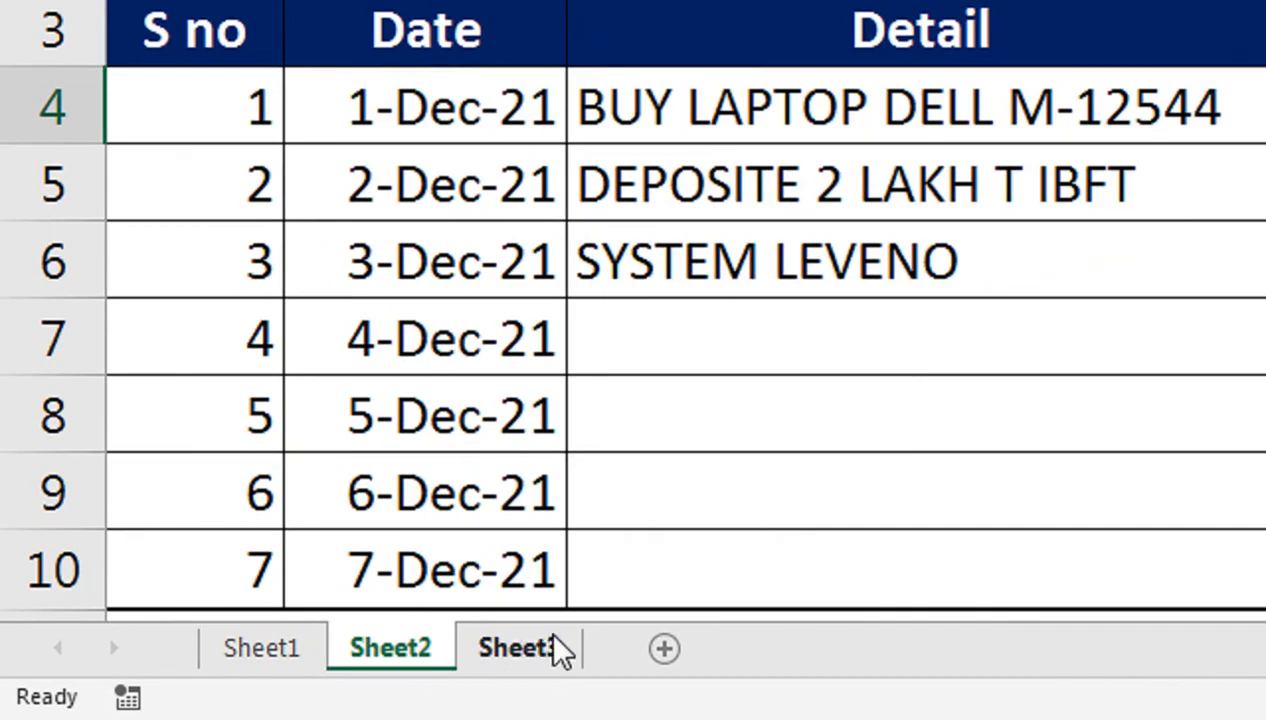
Create a copy of Sheet2 within Book1, placed before Sheet2.
{"action": "right_click", "coordinate": [202, 689]}
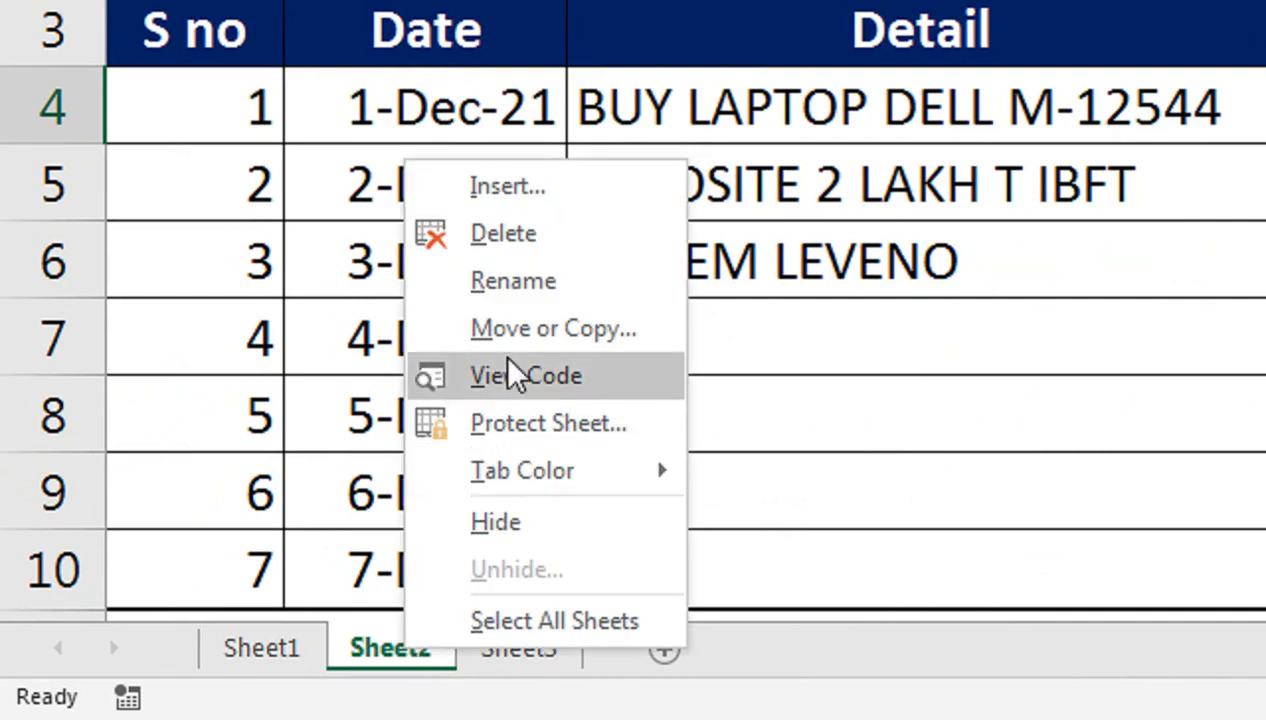
{"action": "left_click", "coordinate": [522, 330]}
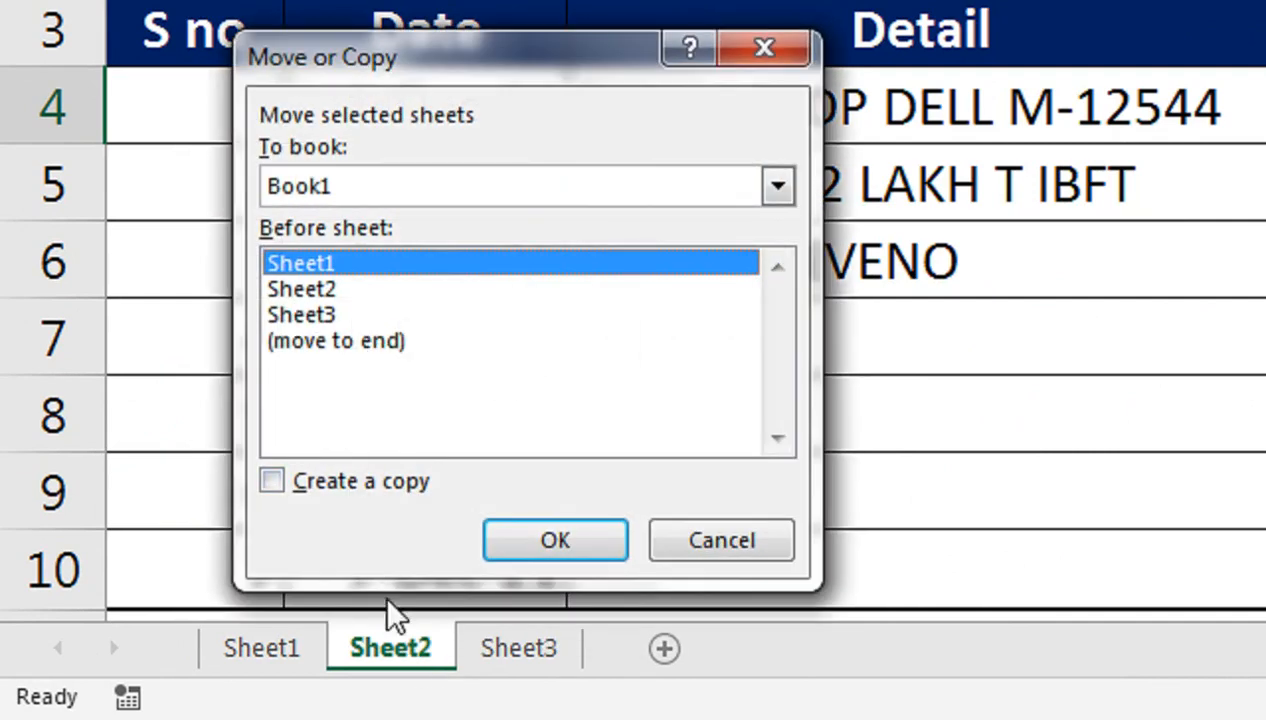
{"action": "left_click", "coordinate": [337, 290]}
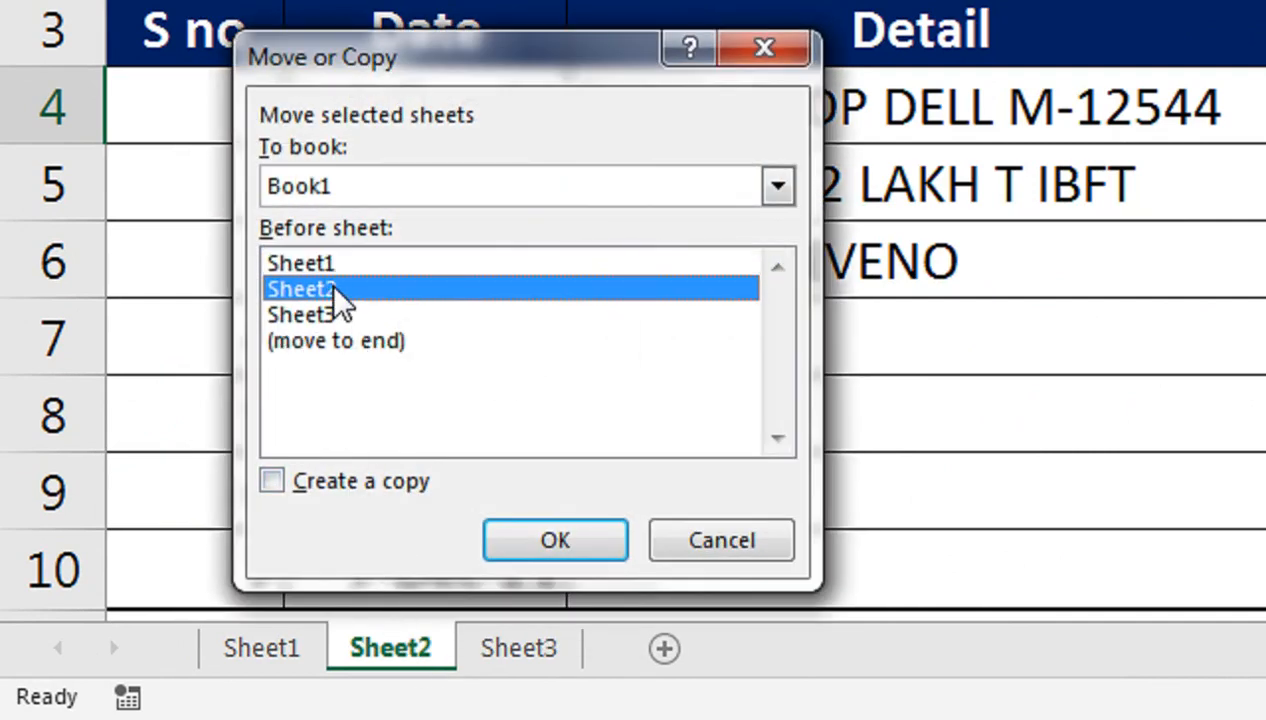
{"action": "left_click", "coordinate": [321, 486]}
{"action": "left_click", "coordinate": [530, 528]}
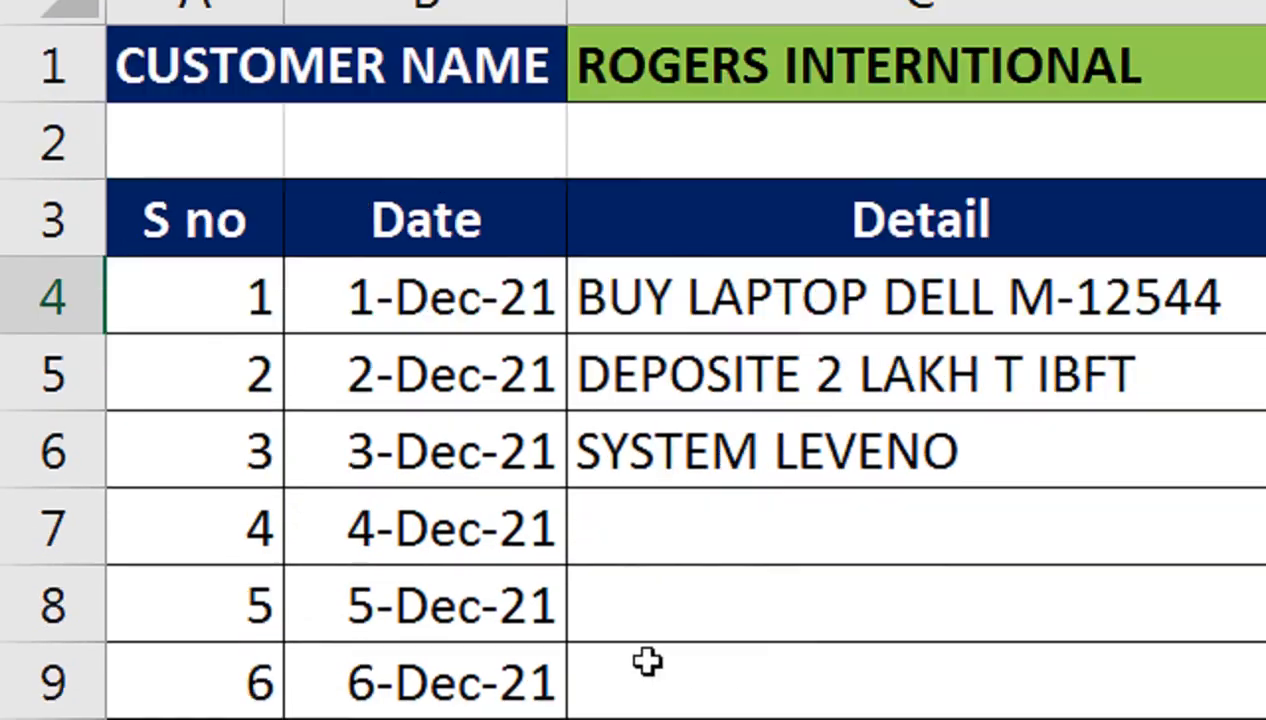
Rename the copied ROGERS INTERNTIONAL sheet as RI.
{"action": "double_click", "coordinate": [455, 660]}
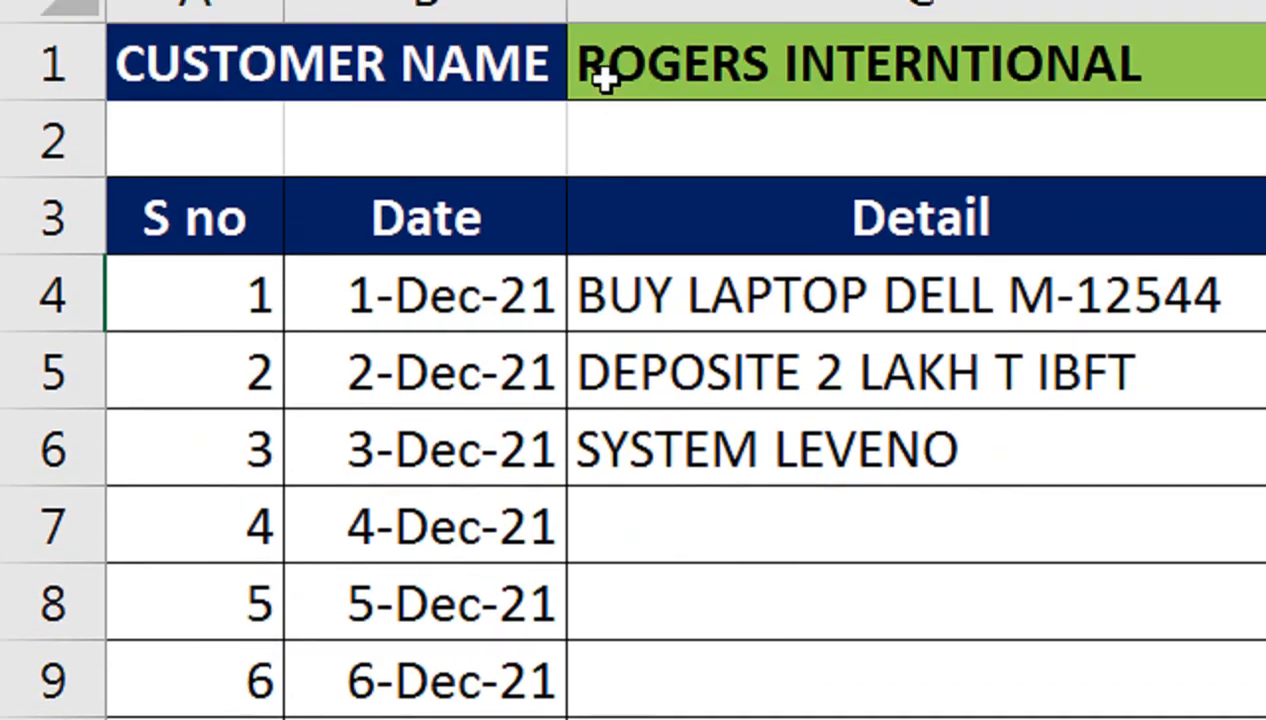
{"action": "type", "text": "Ri"}
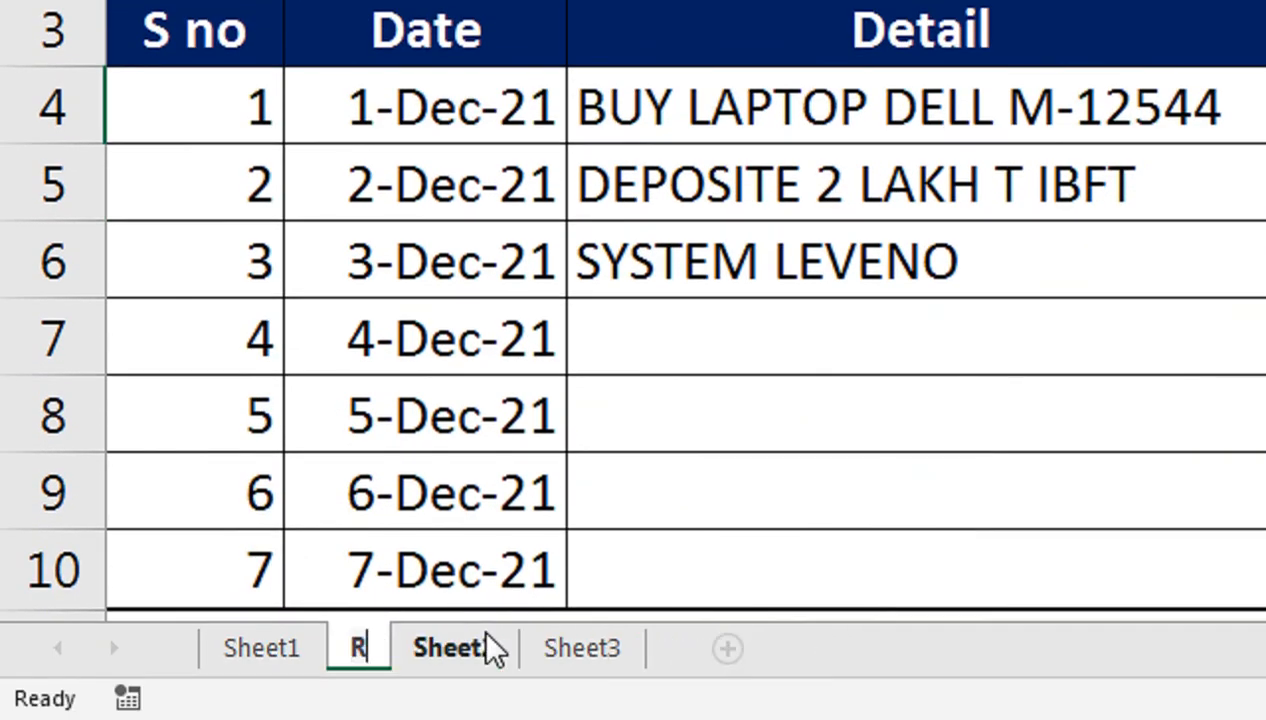
{"action": "key", "text": "BackSpace"}
{"action": "type", "text": "I"}
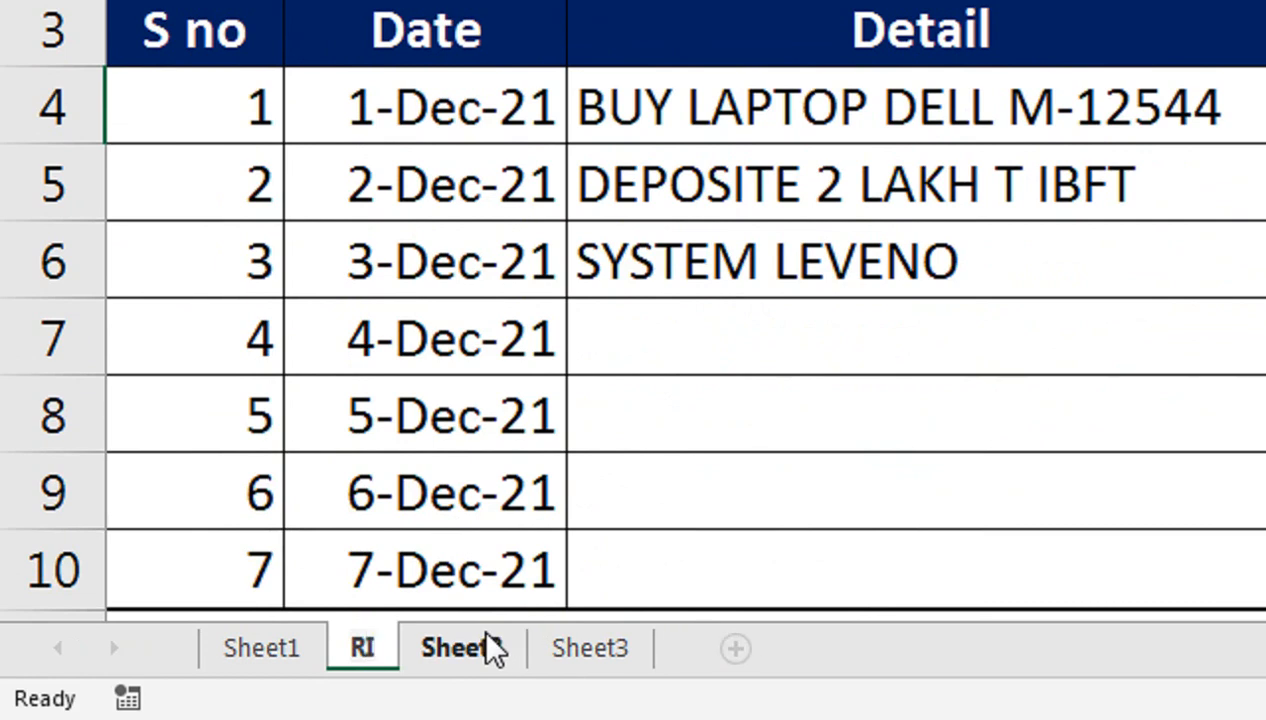
Look up the second customer in Sheet1's list and set the customer name in C1 of Sheet2 to SHAN FOODS.
{"action": "left_click", "coordinate": [493, 648]}
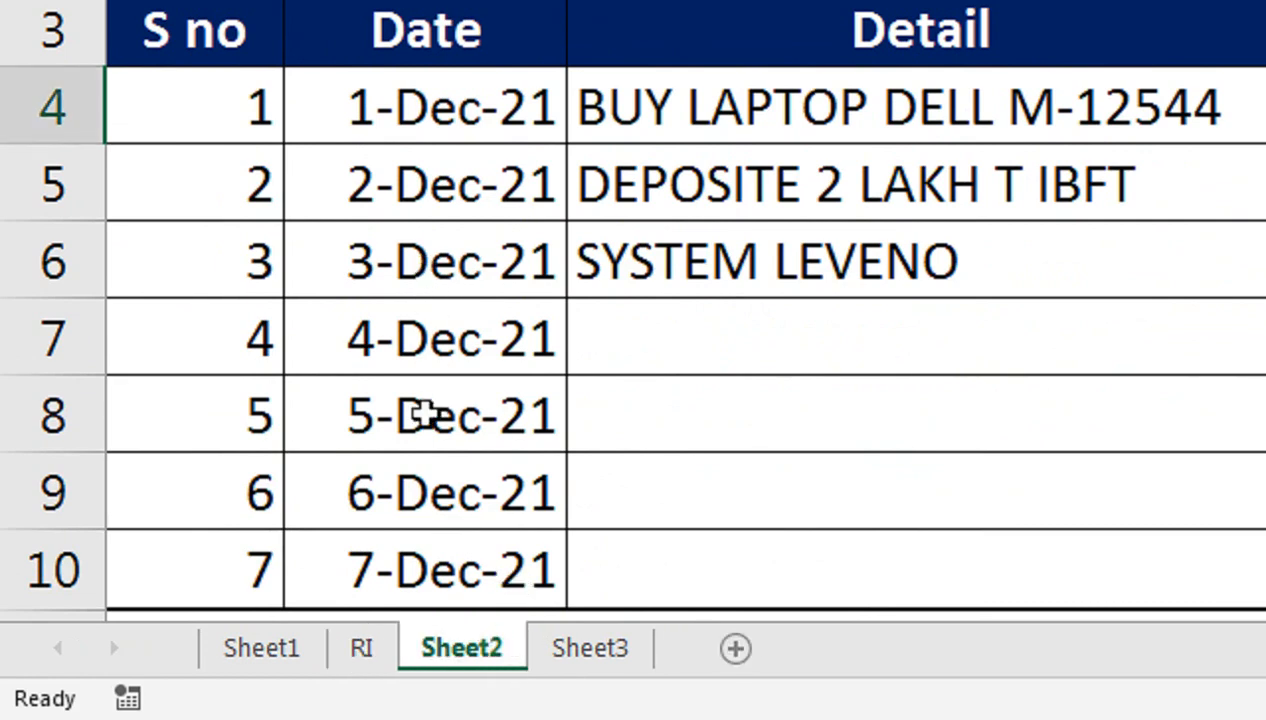
{"action": "left_click", "coordinate": [265, 648]}
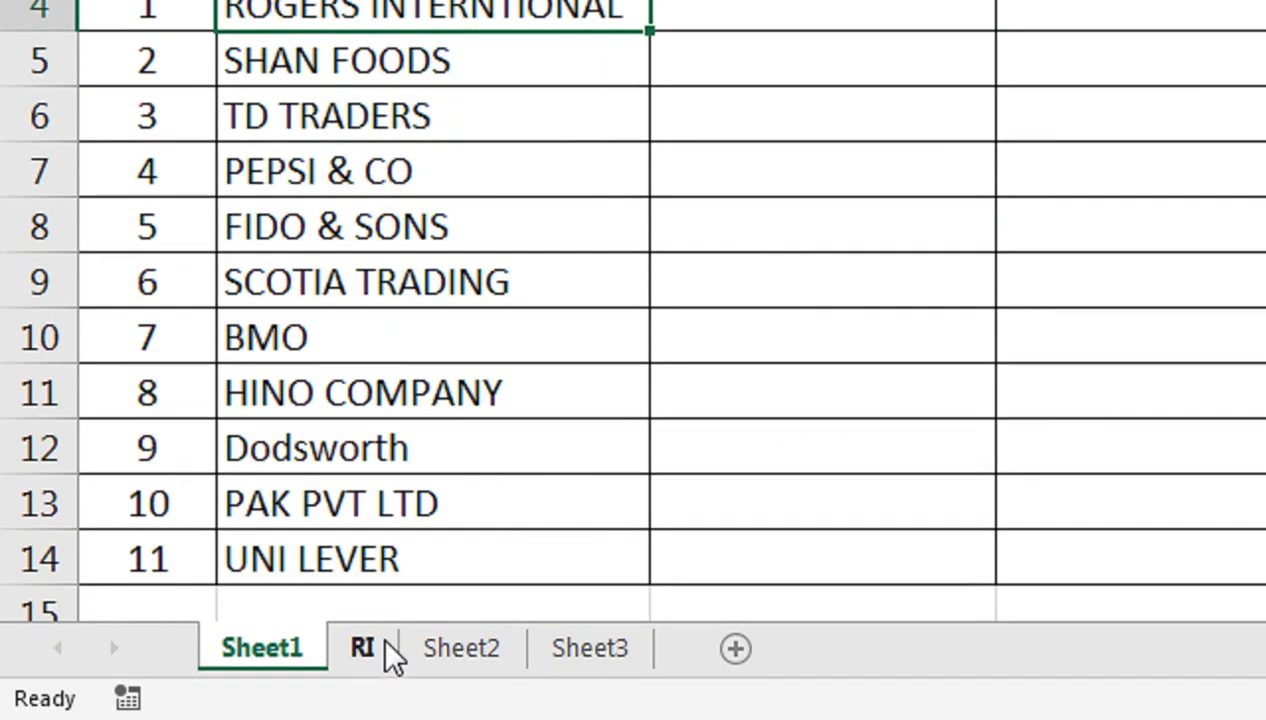
{"action": "left_click", "coordinate": [460, 645]}
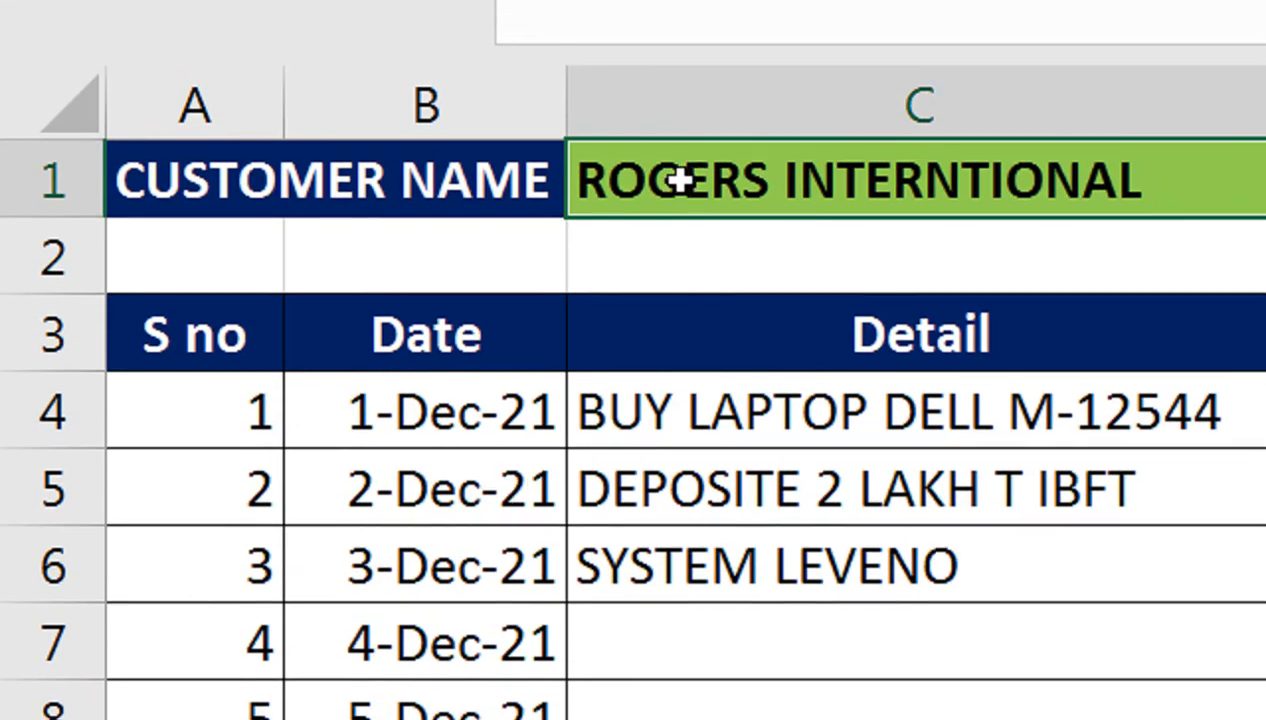
{"action": "type", "text": "SHAN D"}
{"action": "key", "text": "BackSpace"}
{"action": "type", "text": "FOO"}
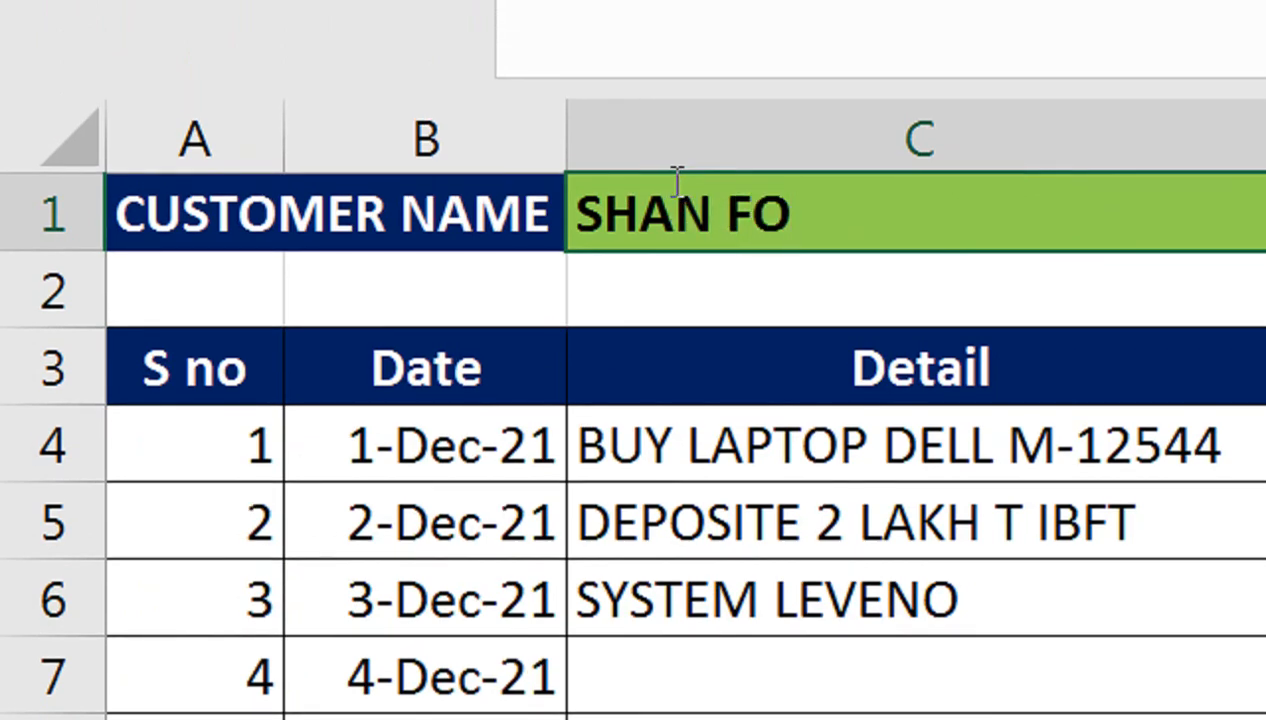
{"action": "type", "text": "DS"}
{"action": "key", "text": "Return"}
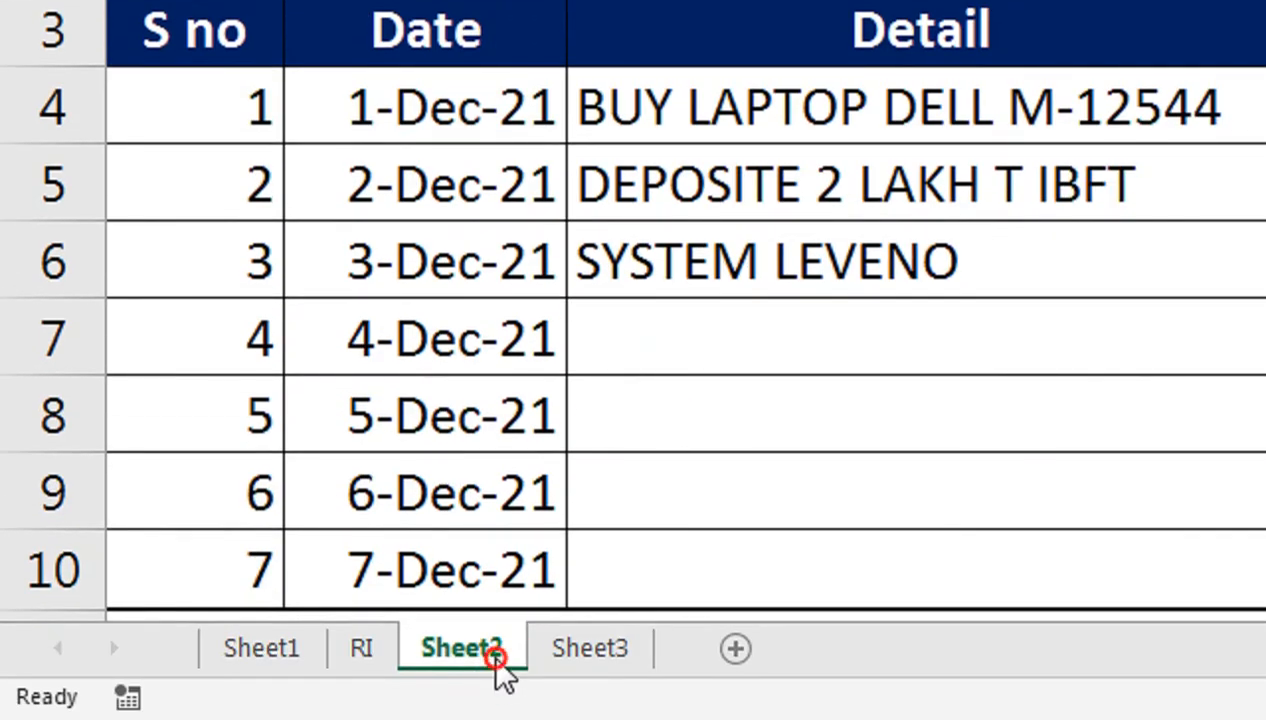
Rename Sheet2 as SHAN FOODS.
{"action": "double_click", "coordinate": [503, 695]}
{"action": "type", "text": "SHAN F"}
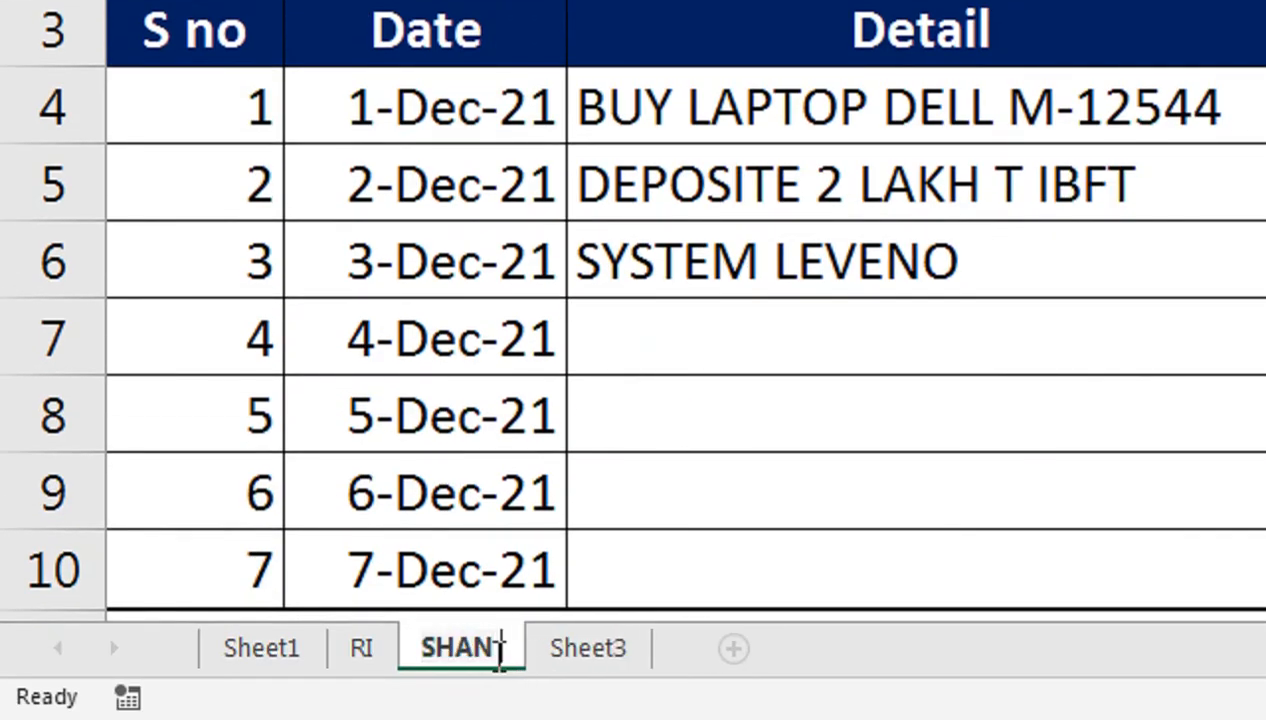
{"action": "type", "text": "OODS"}
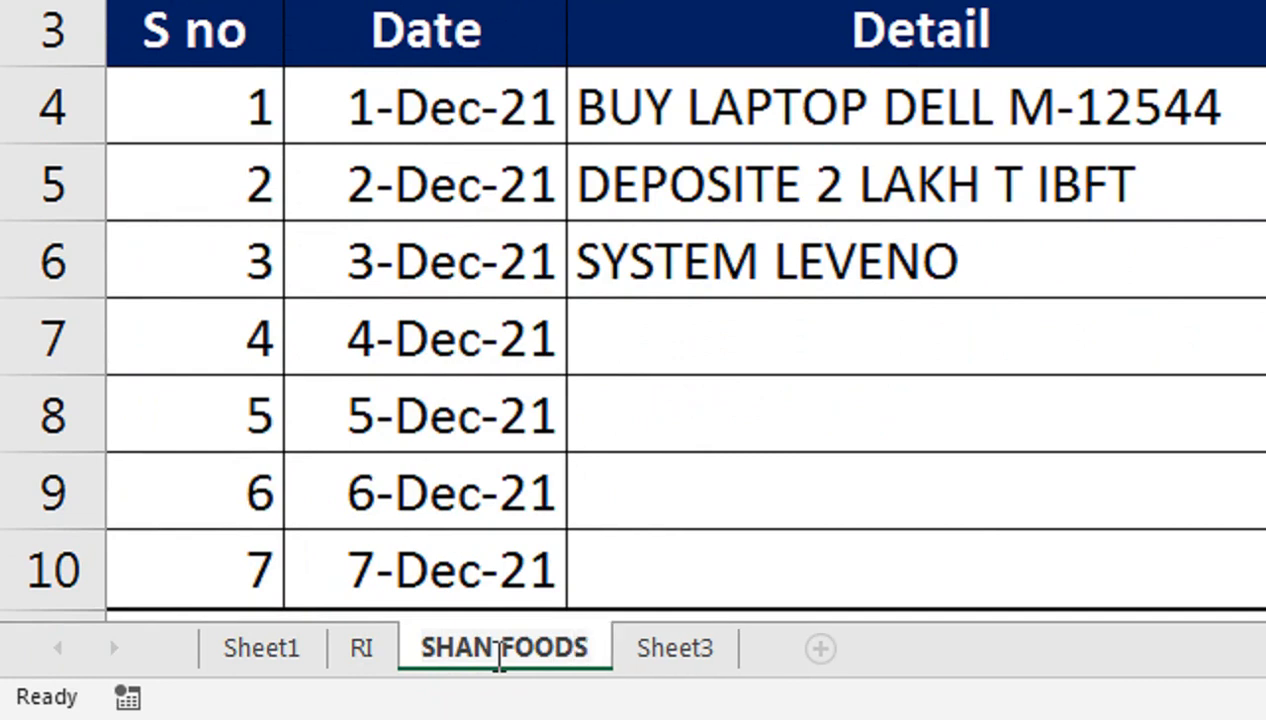
{"action": "left_click", "coordinate": [430, 522]}
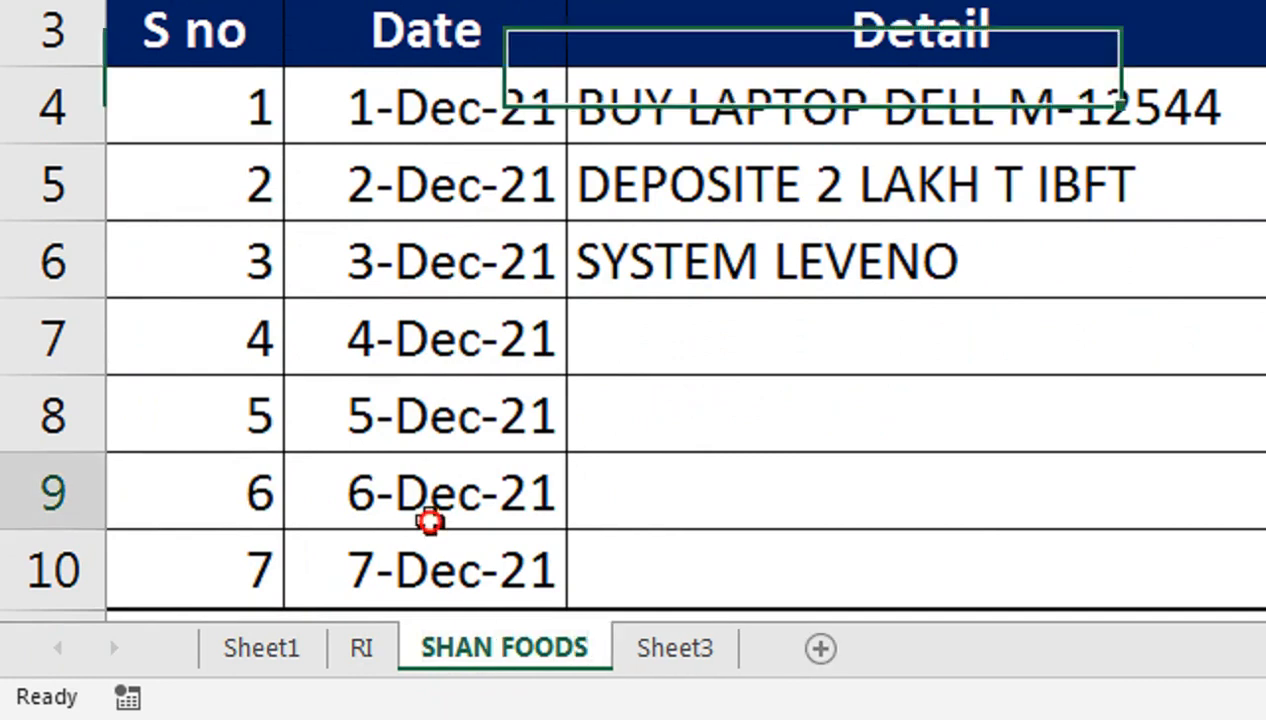
Create a copy of the SHAN FOODS sheet within Book1, placed before SHAN FOODS.
{"action": "left_click", "coordinate": [375, 637]}
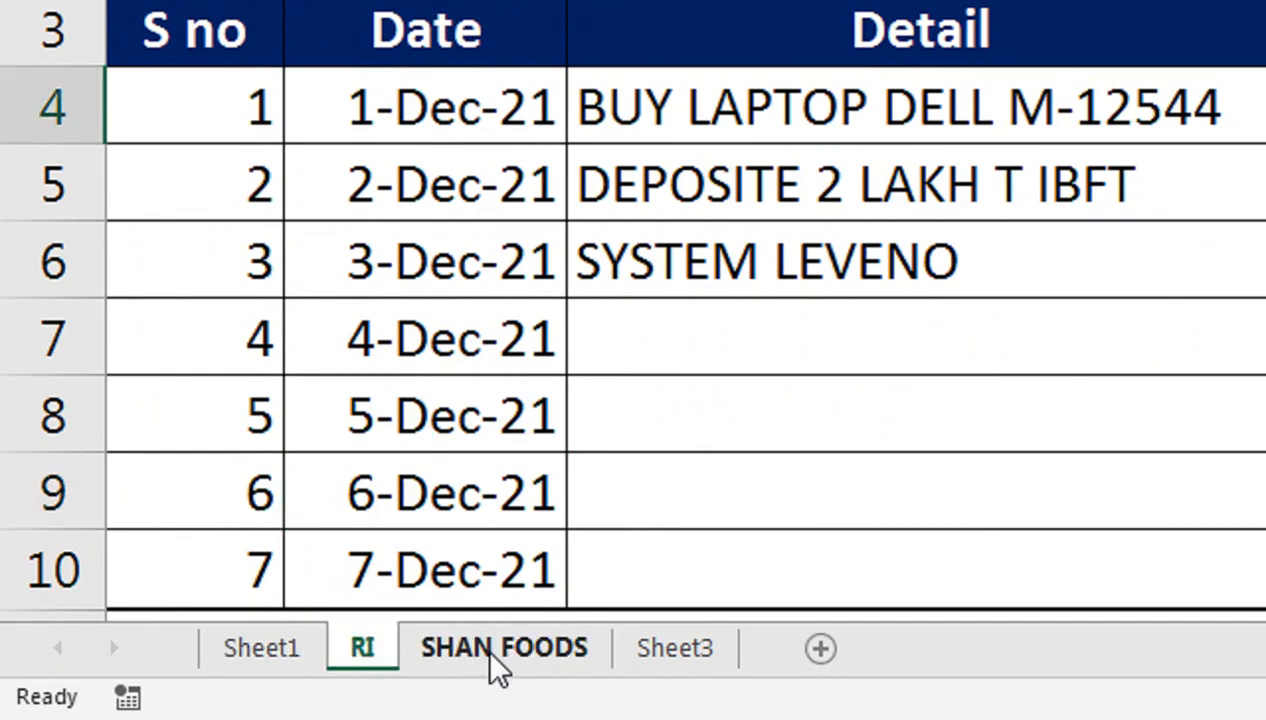
{"action": "right_click", "coordinate": [488, 647]}
{"action": "left_click", "coordinate": [639, 333]}
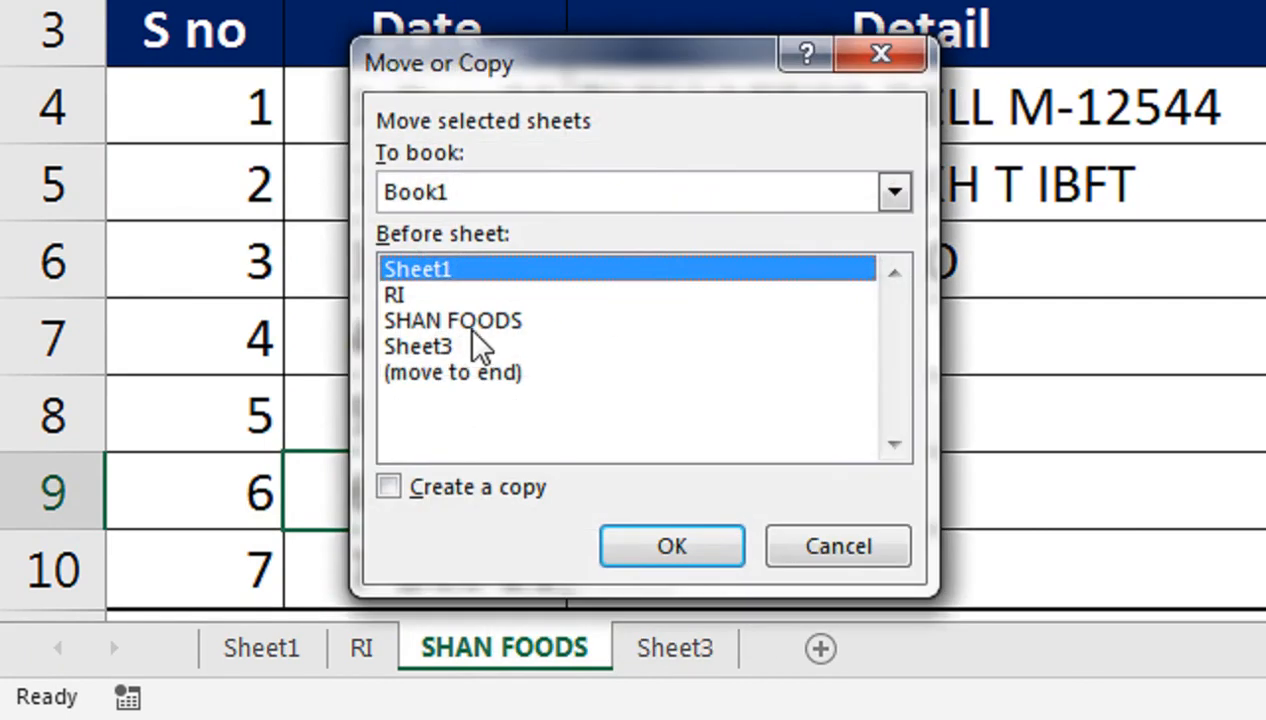
{"action": "left_click", "coordinate": [472, 322]}
{"action": "left_click", "coordinate": [516, 494]}
{"action": "left_click", "coordinate": [622, 545]}
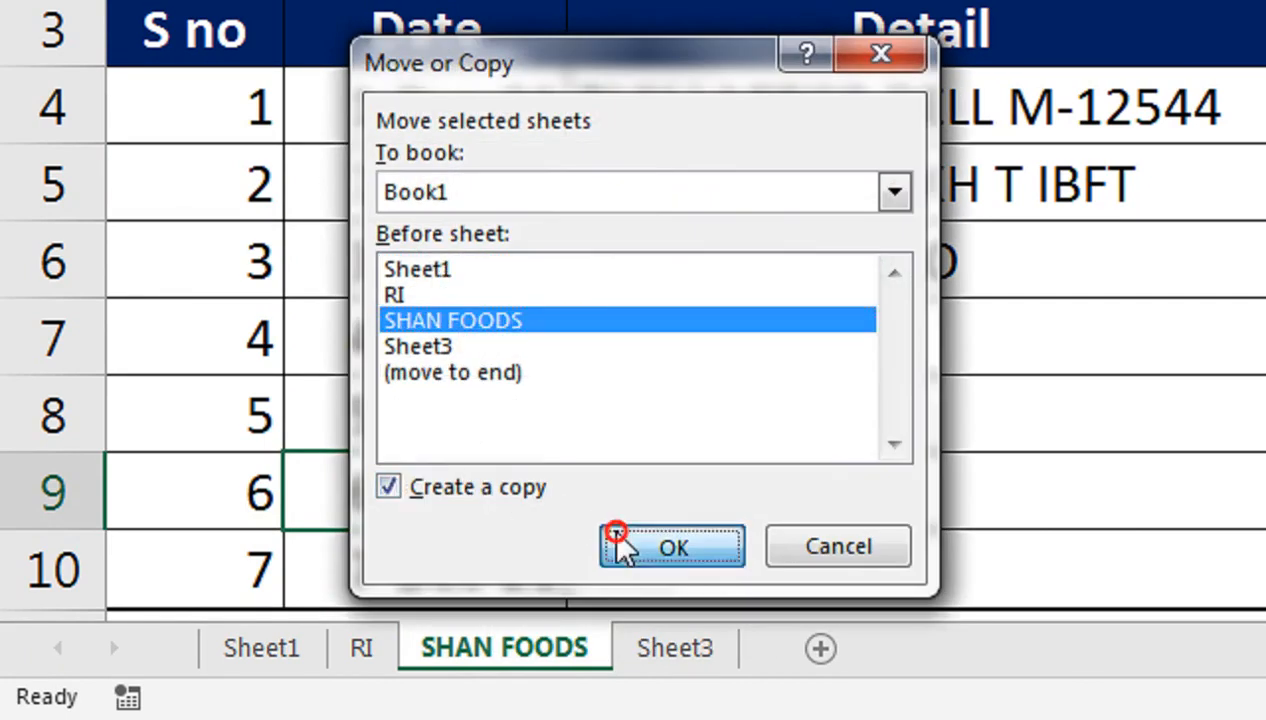
Check the third customer in Sheet1's list and rename the SHAN FOODS (2) sheet as TD.
{"action": "left_click", "coordinate": [258, 645]}
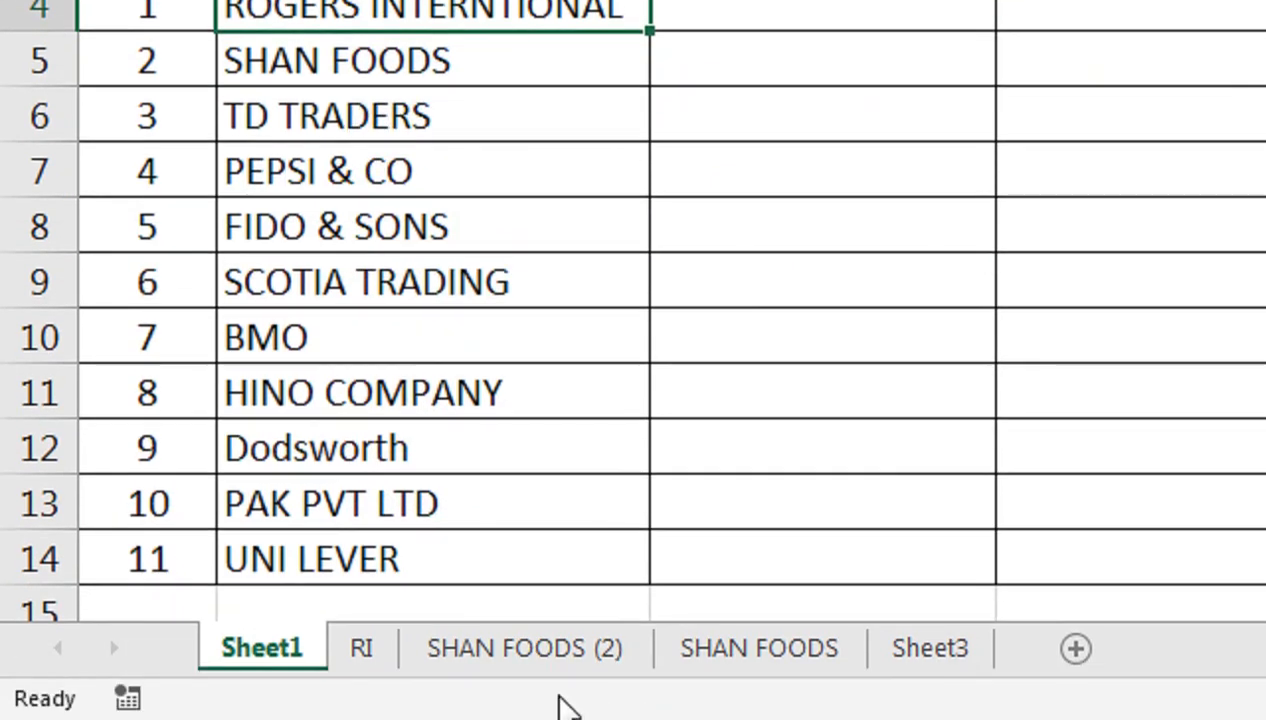
{"action": "double_click", "coordinate": [615, 650]}
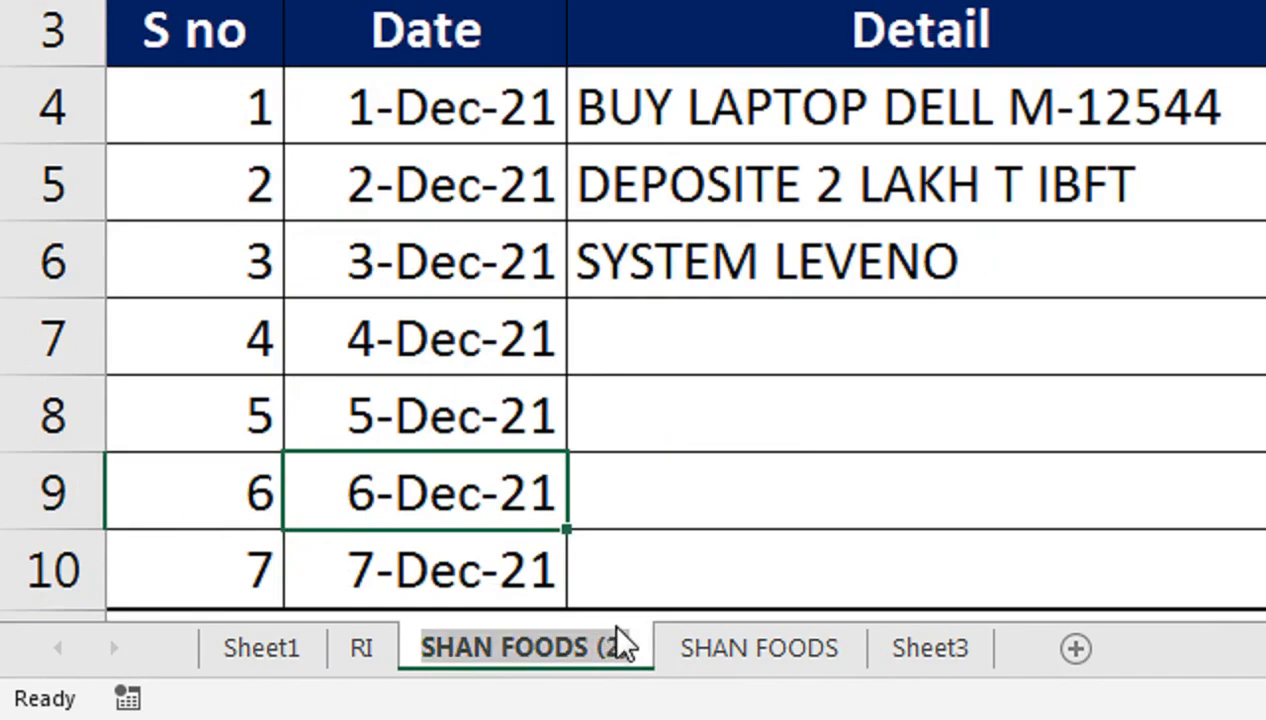
{"action": "type", "text": "TD"}
{"action": "left_click", "coordinate": [670, 517]}
{"action": "left_click", "coordinate": [443, 648]}
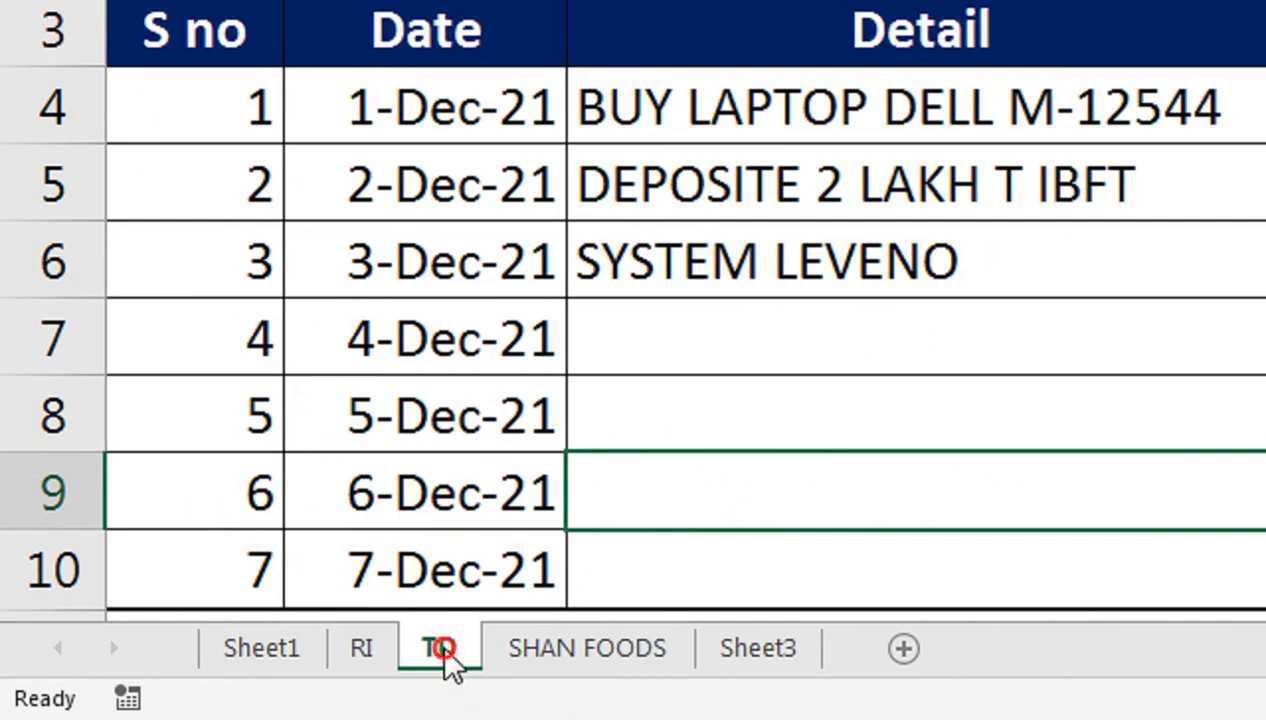
Shorten the SHAN FOODS sheet's name to SF.
{"action": "left_click", "coordinate": [540, 650]}
{"action": "double_click", "coordinate": [545, 645]}
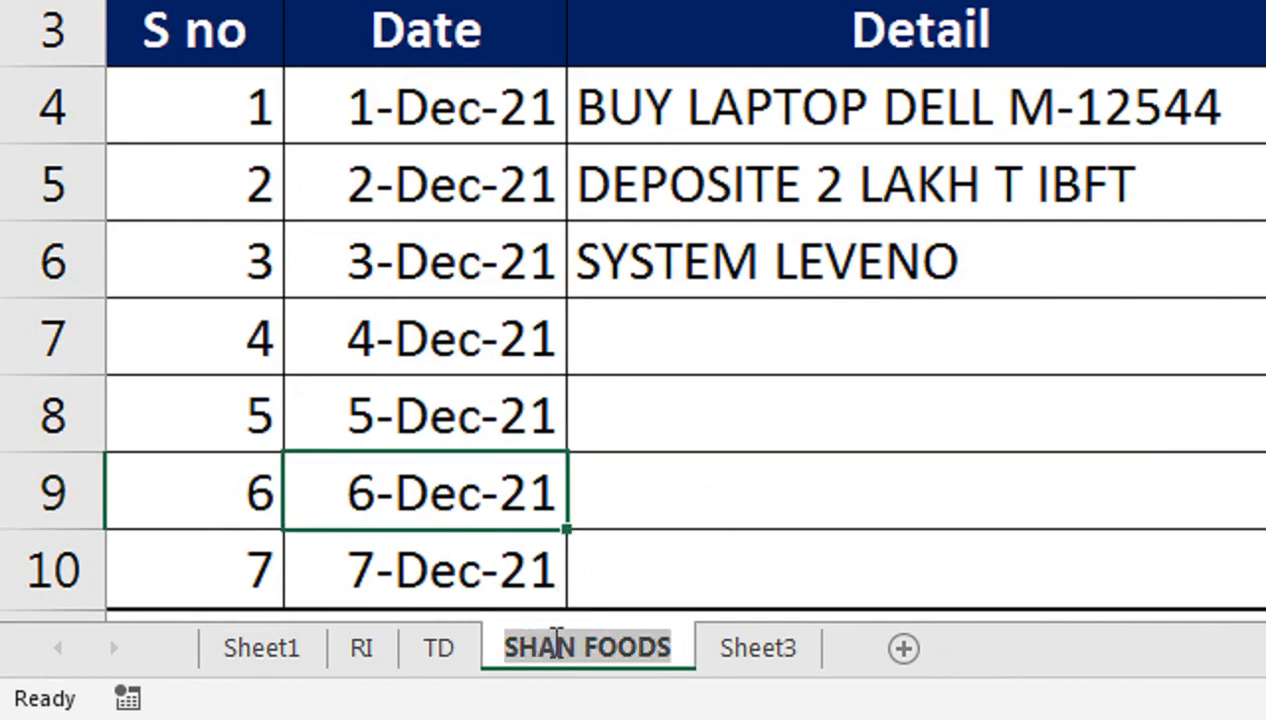
{"action": "key", "text": "Return"}
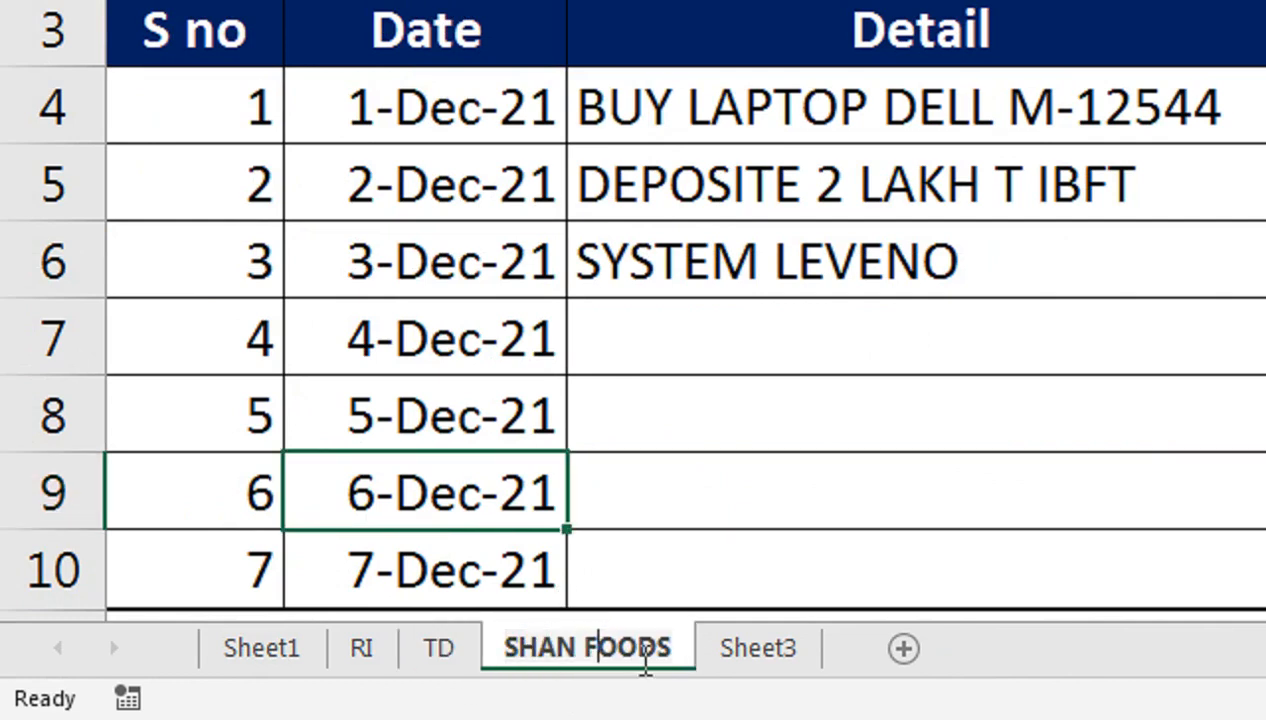
{"action": "key", "text": "BackSpace"}
{"action": "key", "text": "BackSpace"}
{"action": "key", "text": "BackSpace"}
{"action": "key", "text": "BackSpace"}
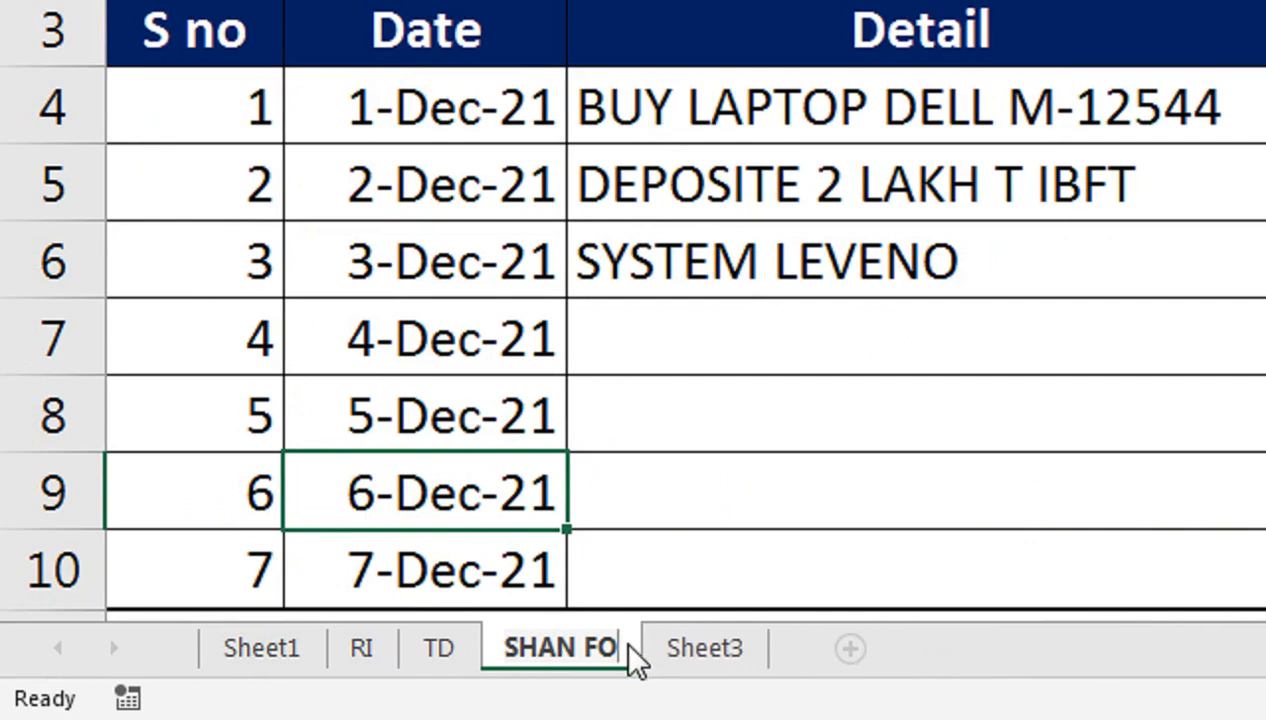
{"action": "left_click", "coordinate": [588, 641]}
{"action": "key", "text": "BackSpace"}
{"action": "key", "text": "BackSpace"}
{"action": "key", "text": "BackSpace"}
{"action": "key", "text": "BackSpace"}
{"action": "key", "text": "BackSpace"}
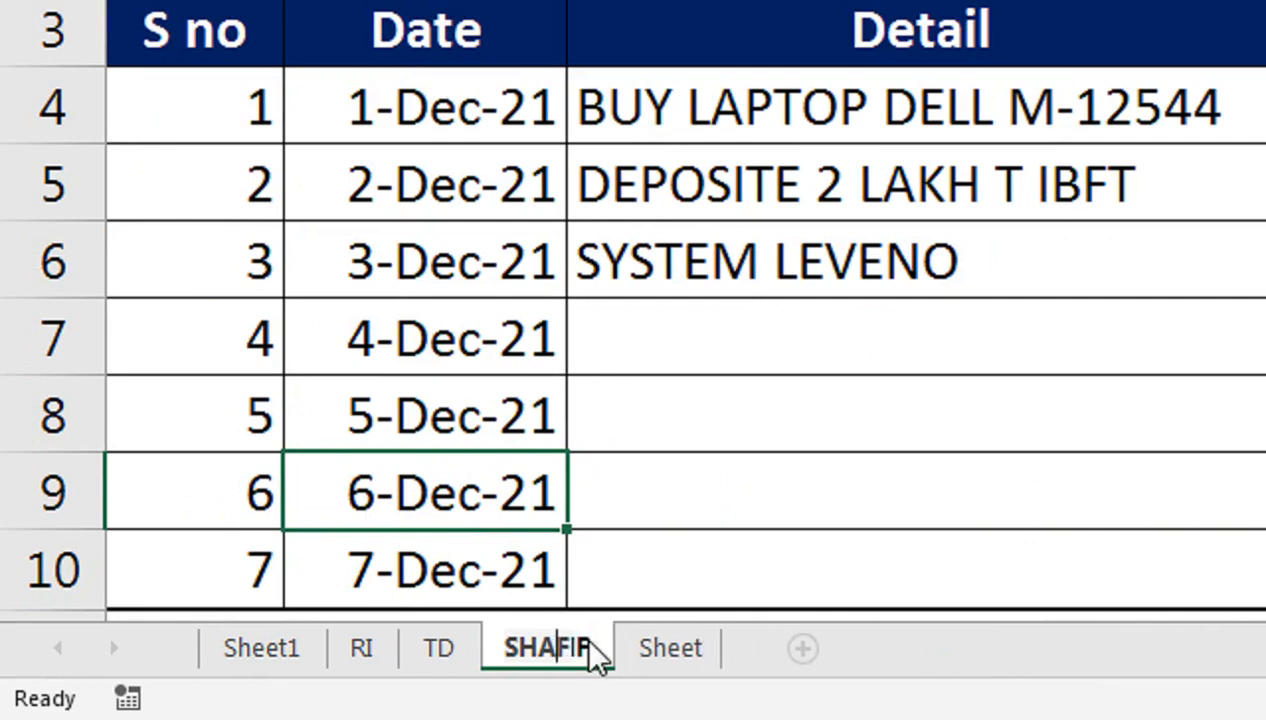
{"action": "type", "text": "S"}
{"action": "key", "text": "Return"}
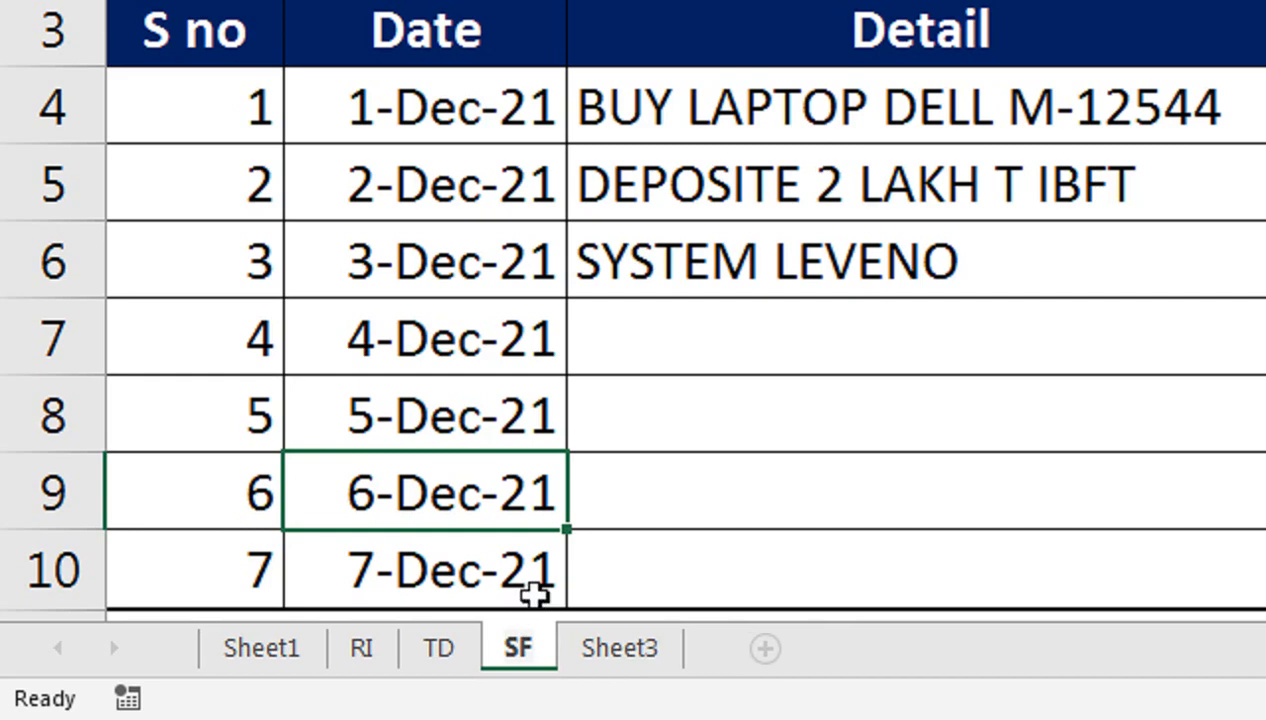
{"action": "left_click", "coordinate": [582, 565]}
Set the customer name in C1 of the TD sheet to TD TRADERS.
{"action": "left_click", "coordinate": [359, 649]}
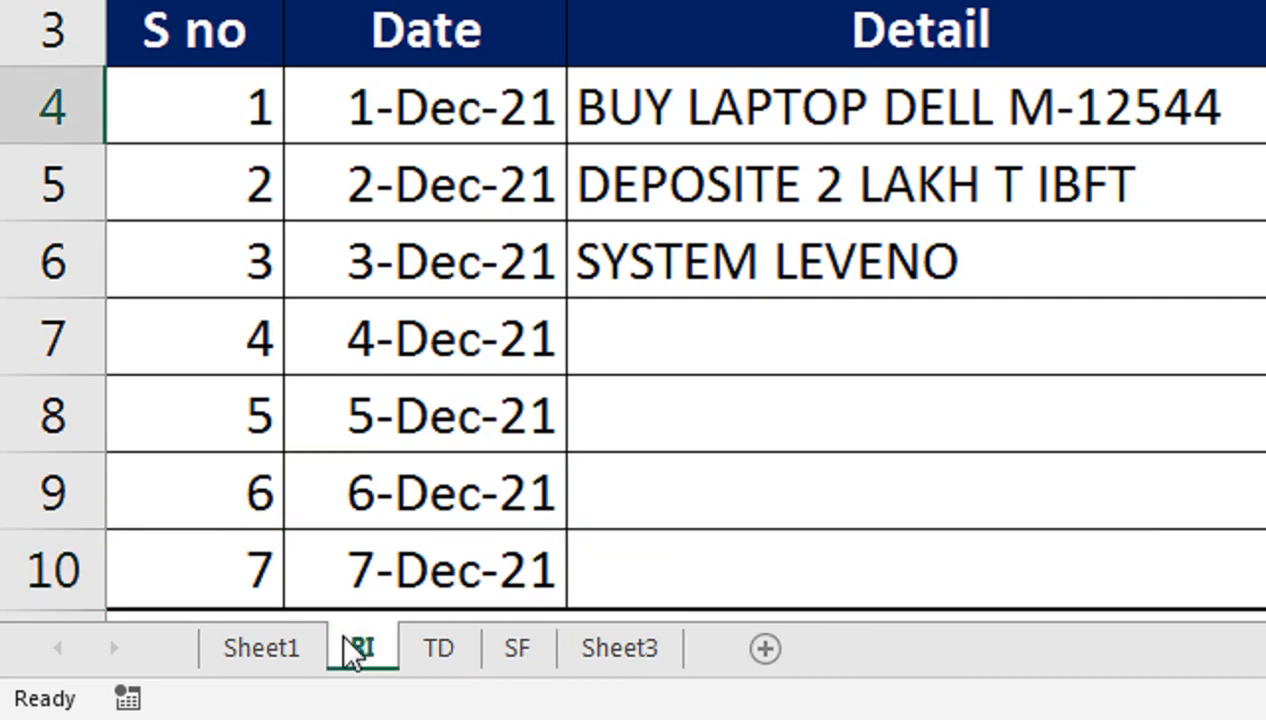
{"action": "left_click", "coordinate": [440, 650]}
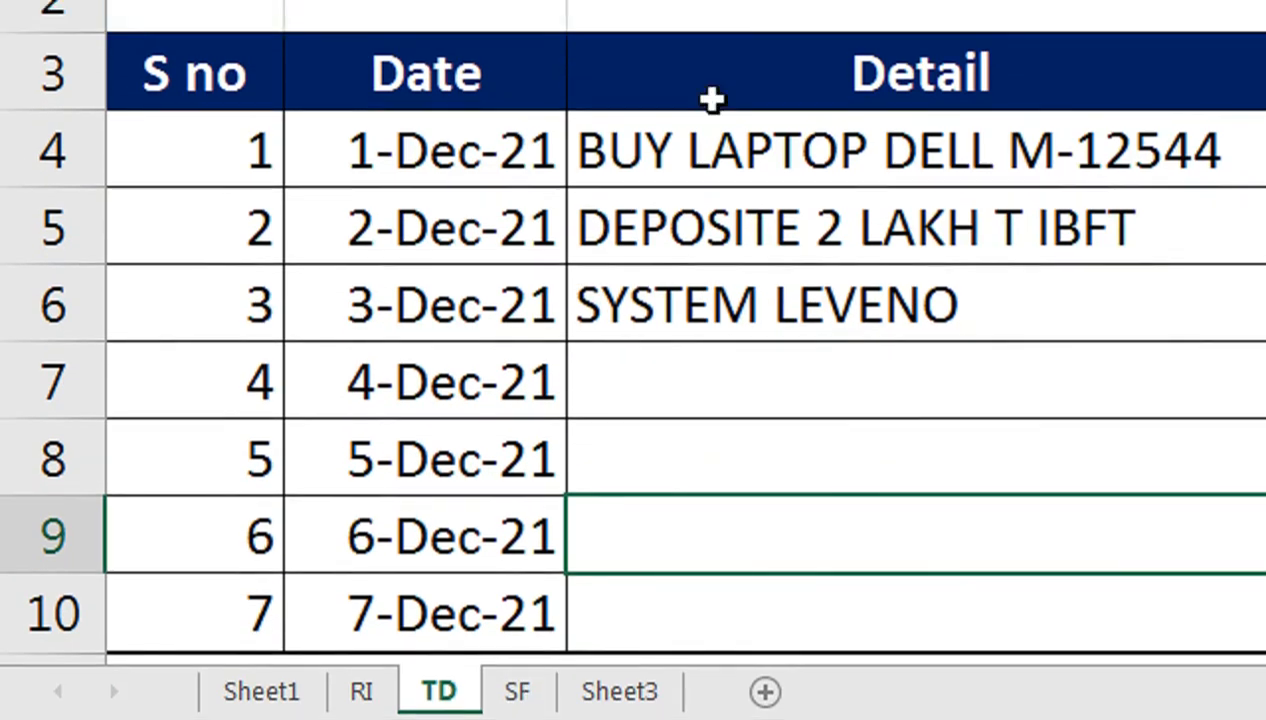
{"action": "left_click", "coordinate": [763, 164]}
{"action": "type", "text": "T"}
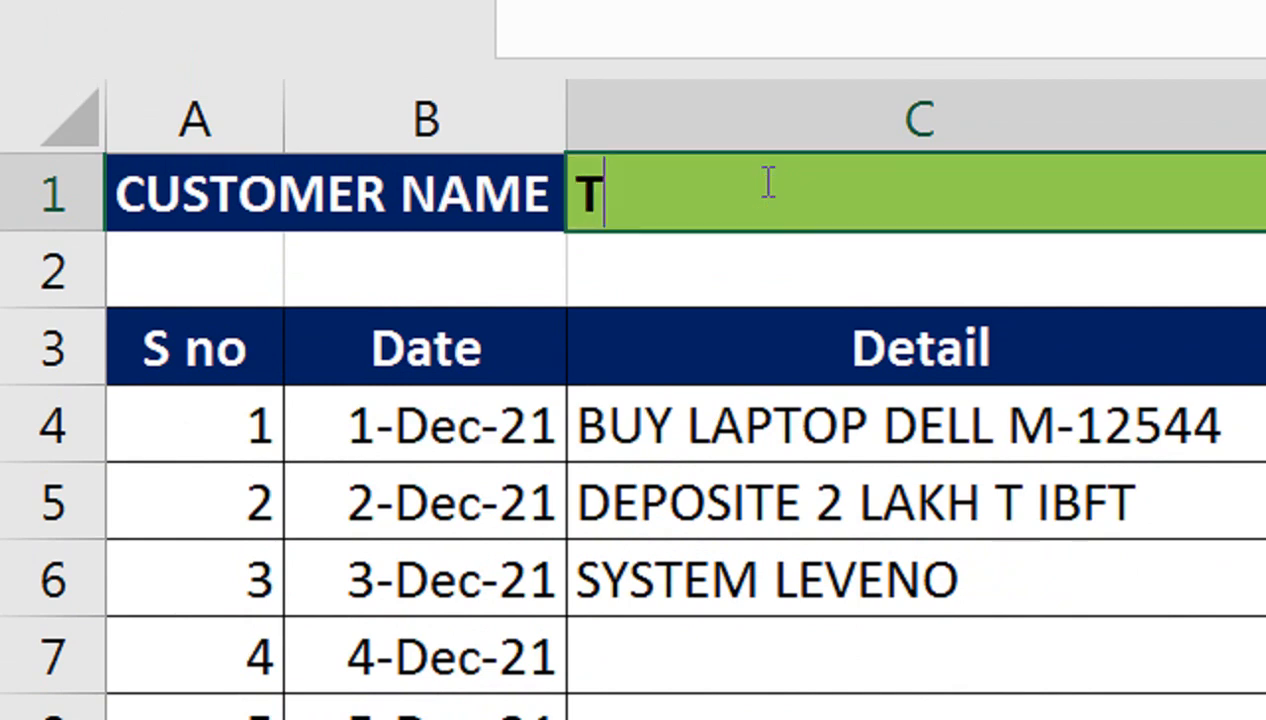
{"action": "type", "text": "D TRADERS"}
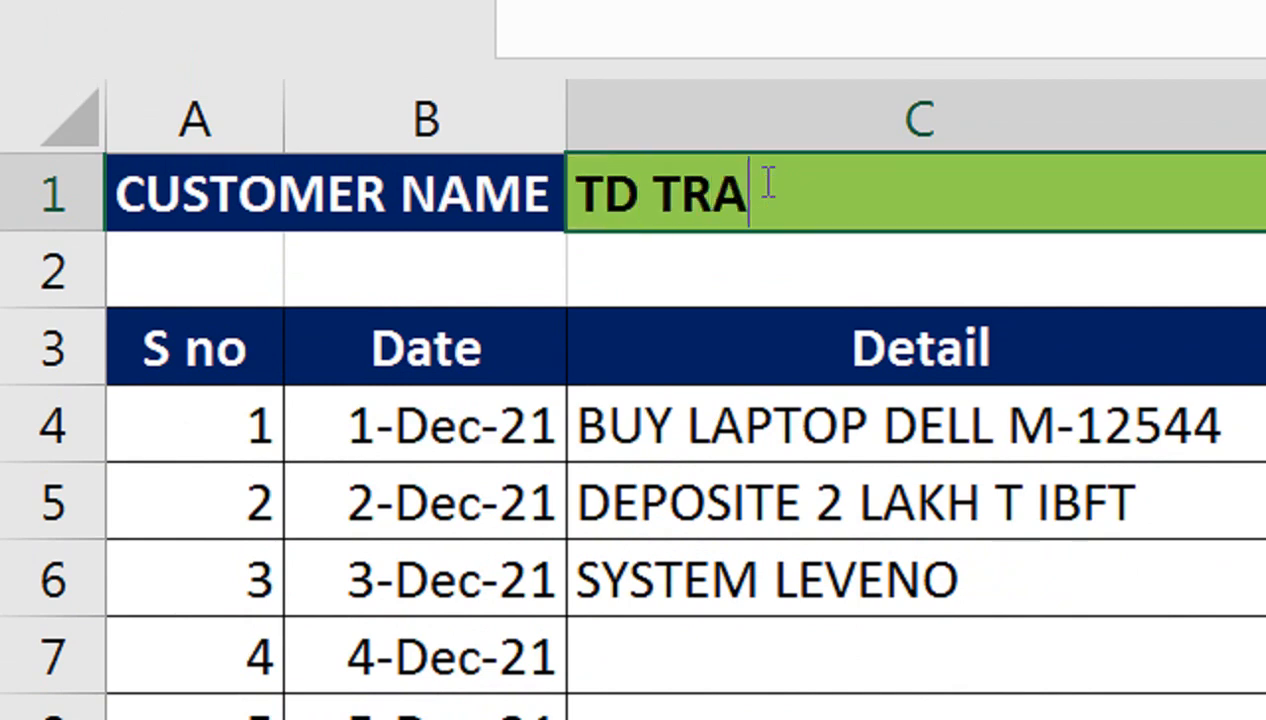
{"action": "key", "text": "Return"}
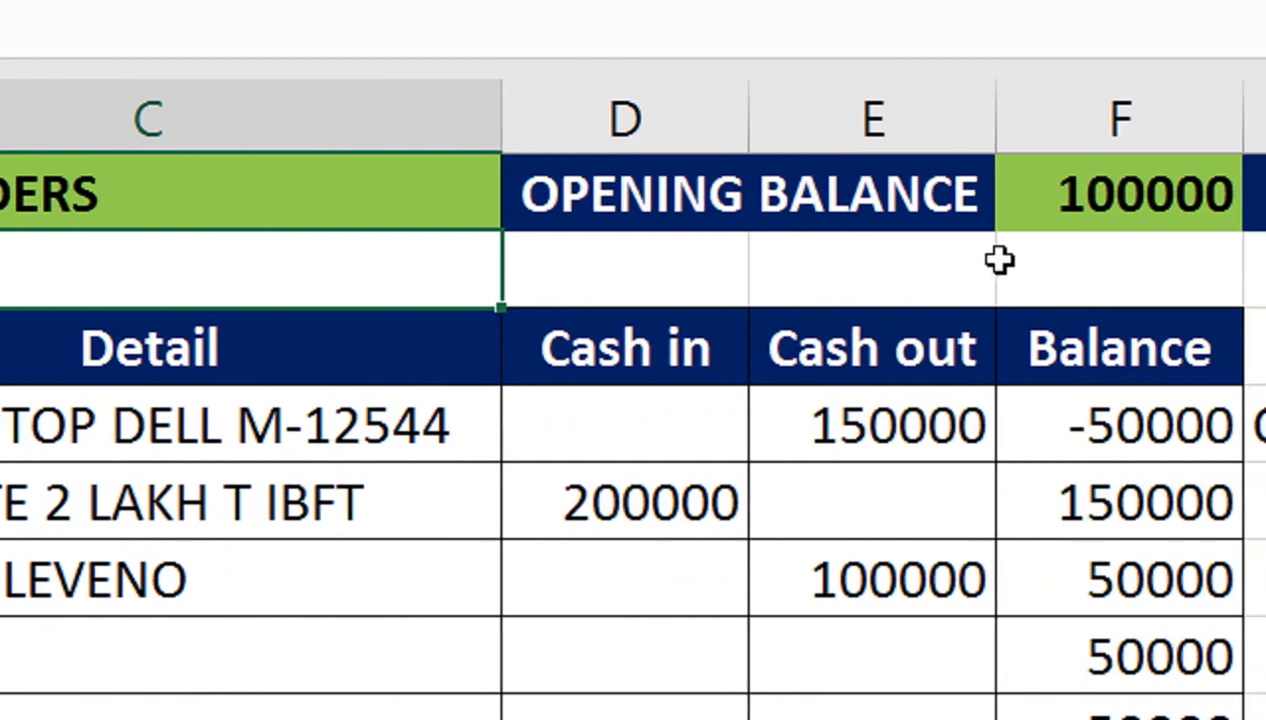
Set the opening balance in F1 of the TD sheet to 50000.
{"action": "left_click", "coordinate": [950, 222]}
{"action": "type", "text": "50000"}
{"action": "key", "text": "Return"}
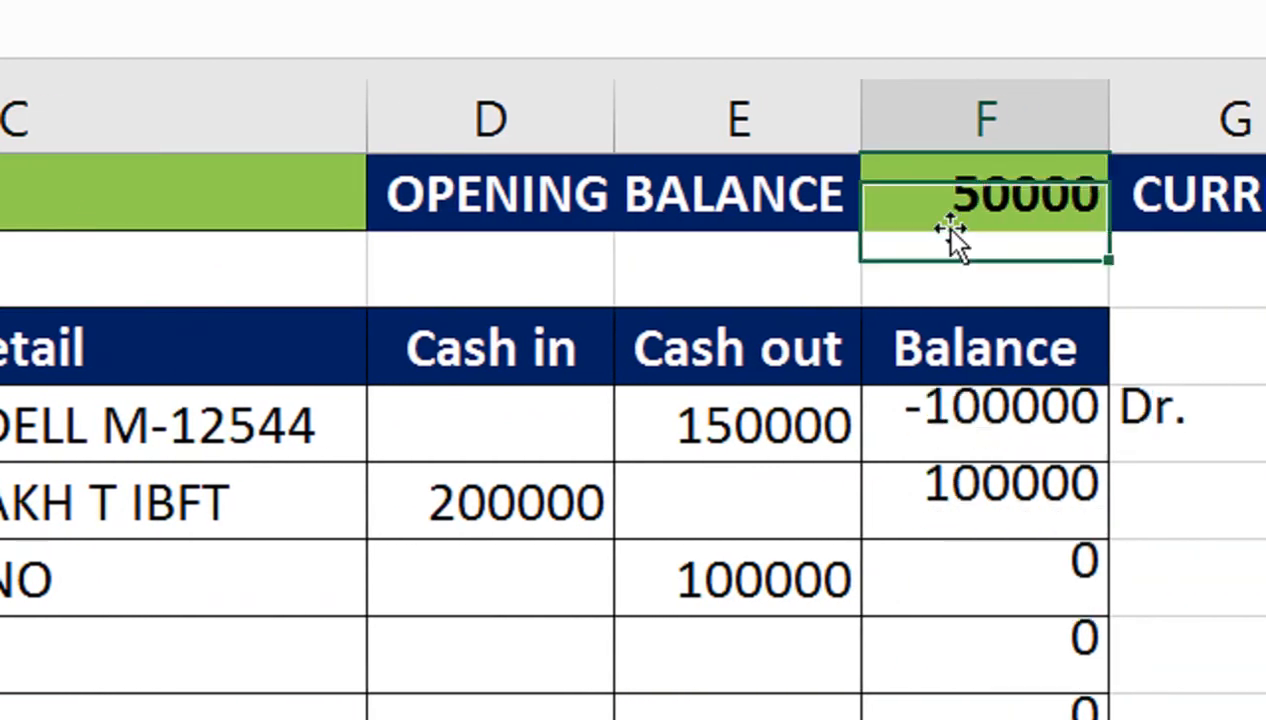
Set the TD sheet's cash in for the deposit in D5 to 150000 and the cash out in E6 to 20000.
{"action": "key", "text": "Down"}
{"action": "key", "text": "Left"}
{"action": "key", "text": "Left"}
{"action": "key", "text": "Down"}
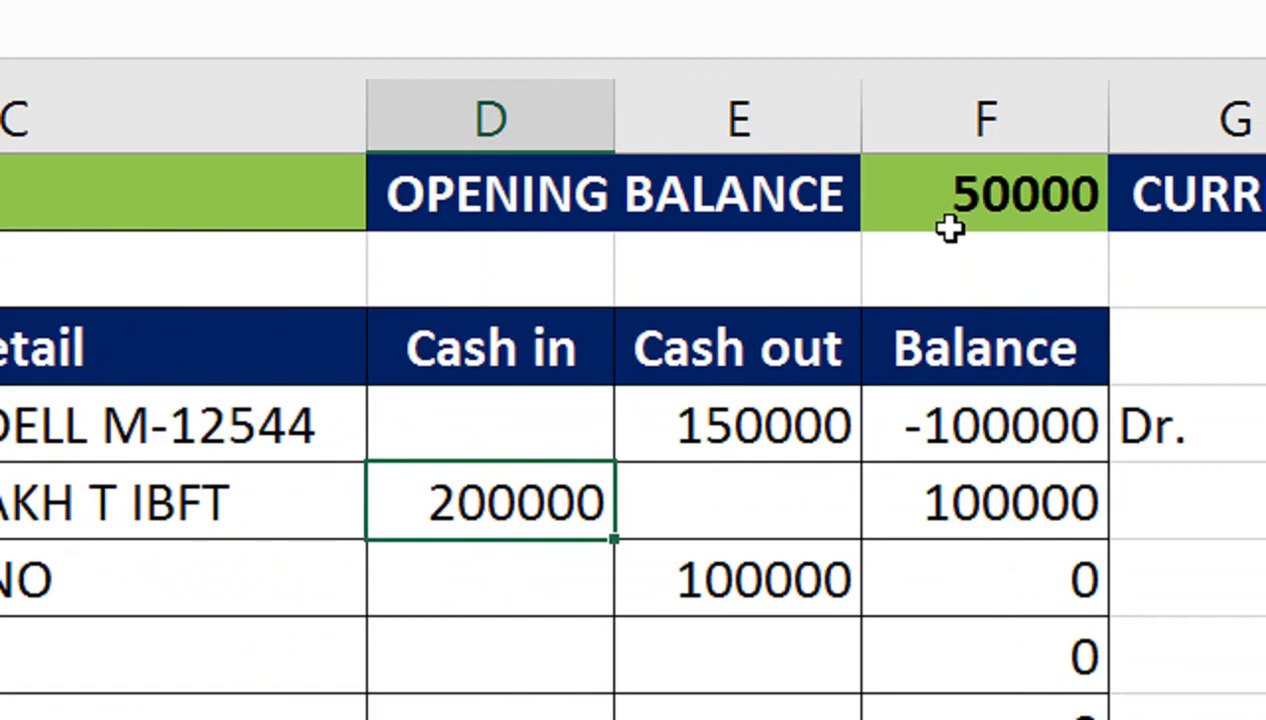
{"action": "type", "text": "15000"}
{"action": "key", "text": "Return"}
{"action": "key", "text": "Up"}
{"action": "key", "text": "Down"}
{"action": "key", "text": "Right"}
{"action": "type", "text": "20000"}
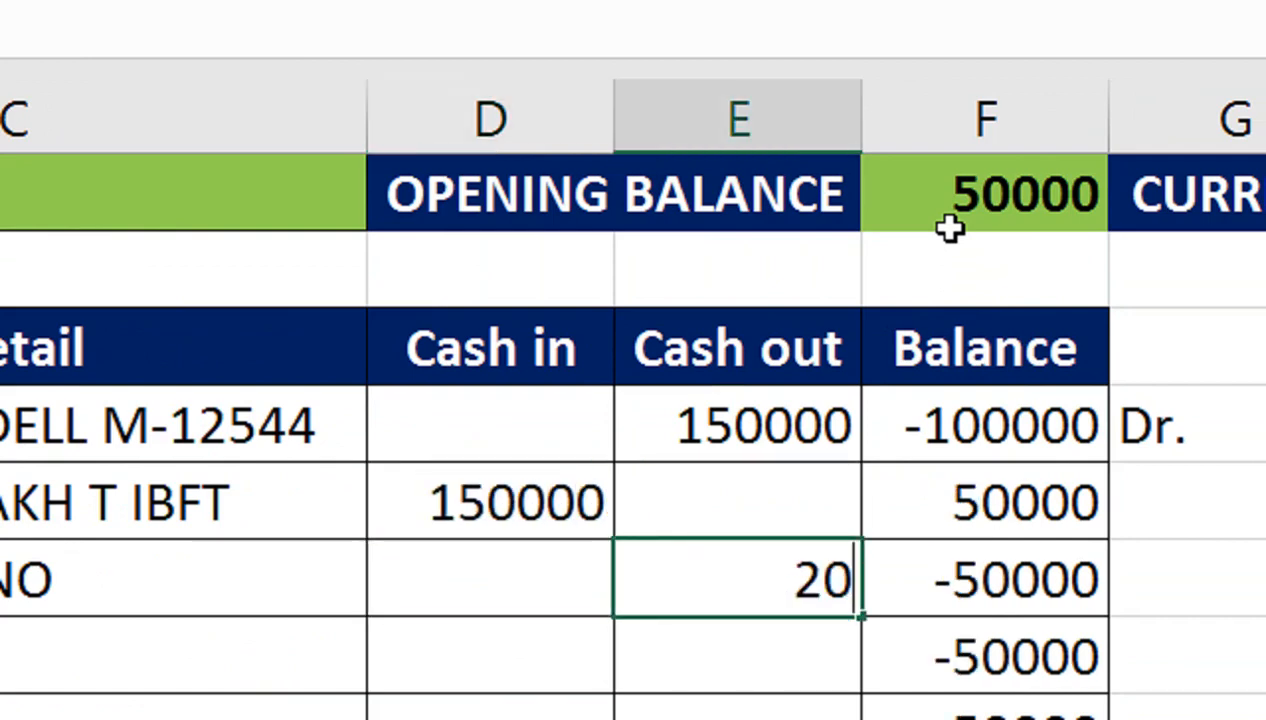
{"action": "key", "text": "Return"}
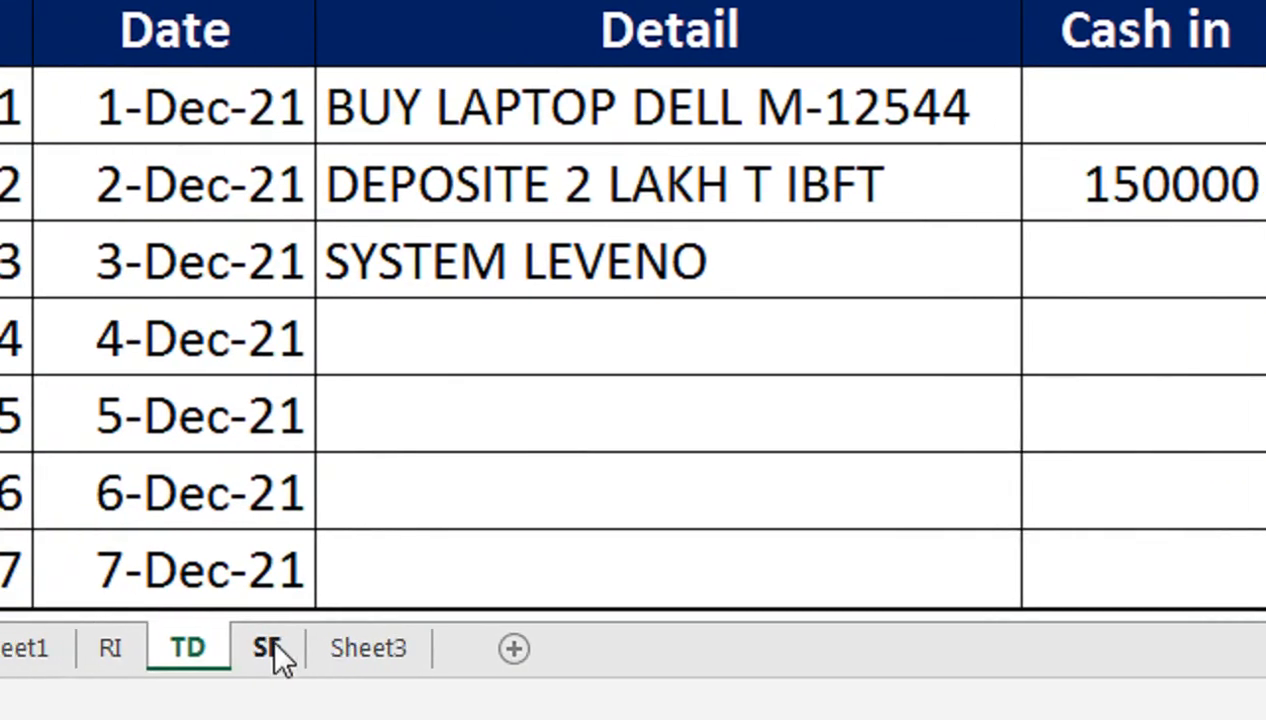
Change the third entry's detail in C6 of the SF sheet to LED and its cash out in E6 to 200000.
{"action": "left_click", "coordinate": [274, 639]}
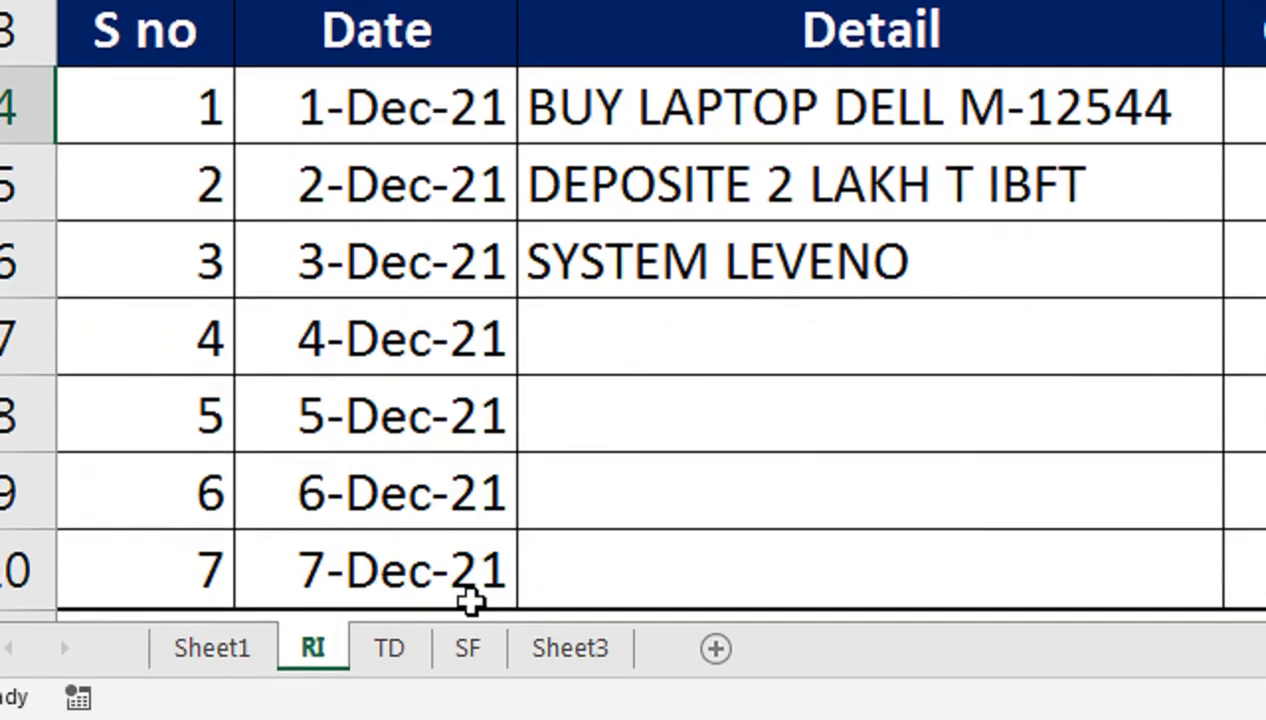
{"action": "left_click", "coordinate": [461, 647]}
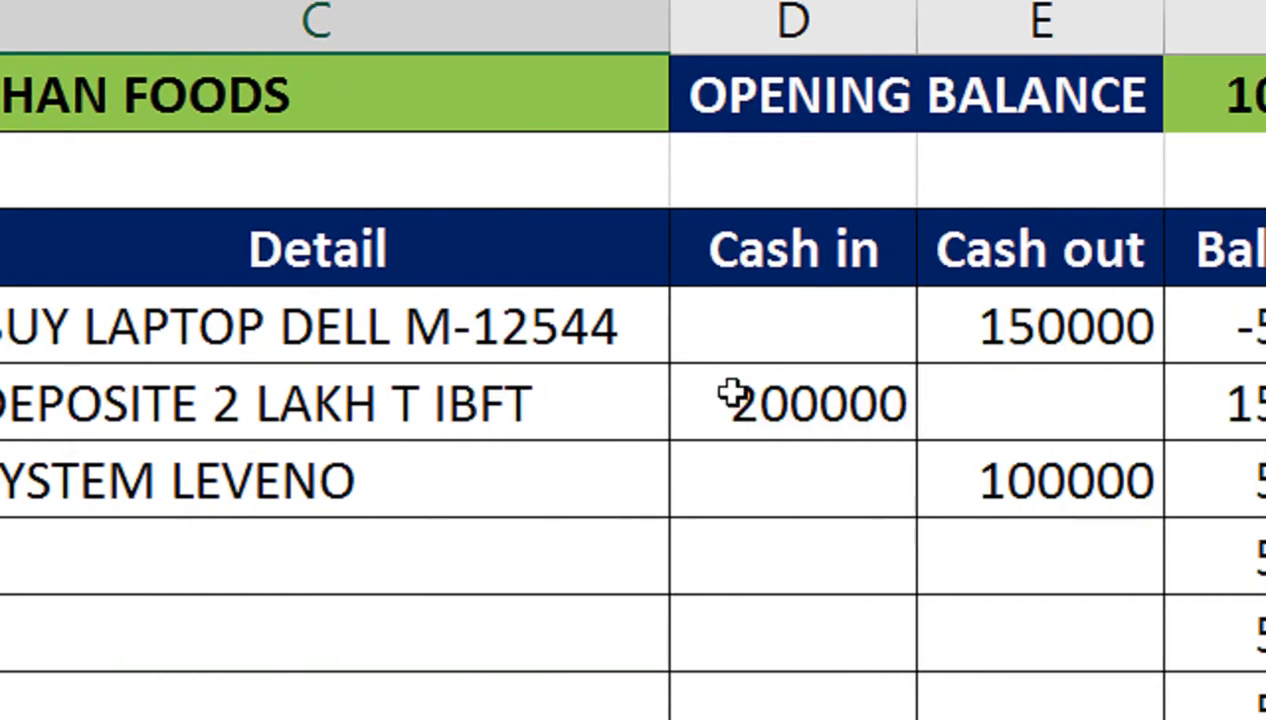
{"action": "left_click", "coordinate": [694, 490]}
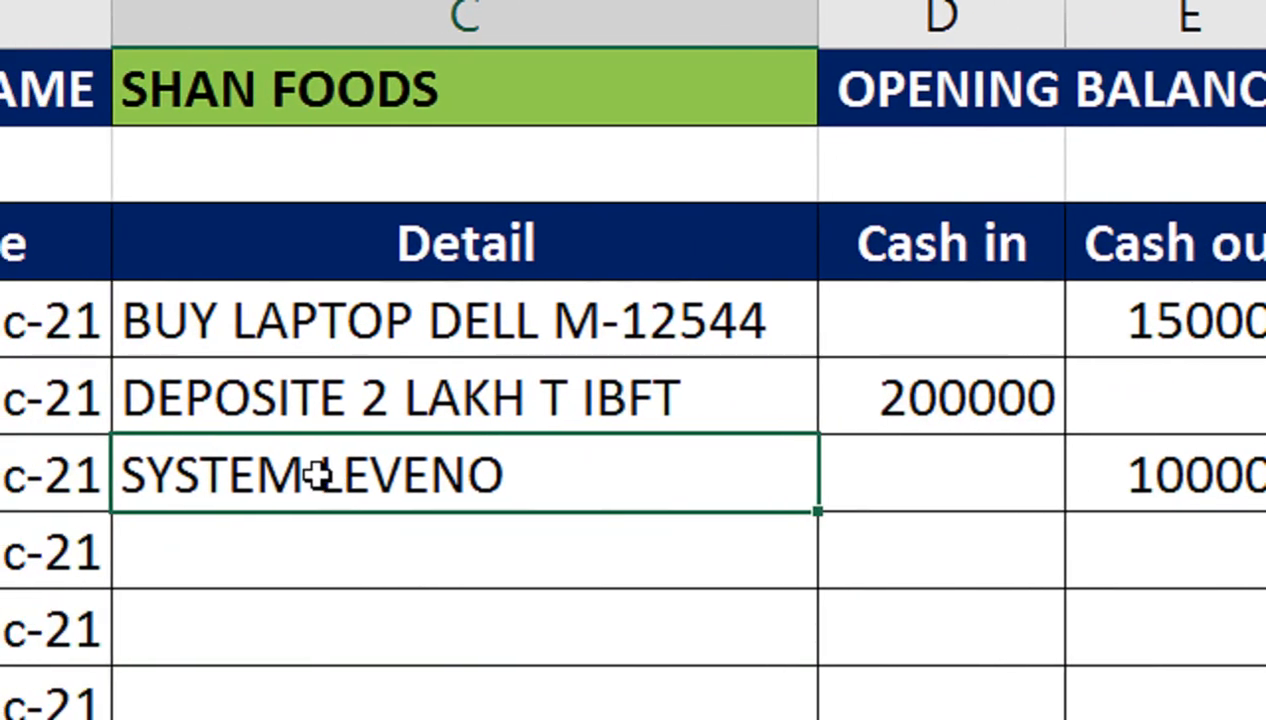
{"action": "type", "text": "LED"}
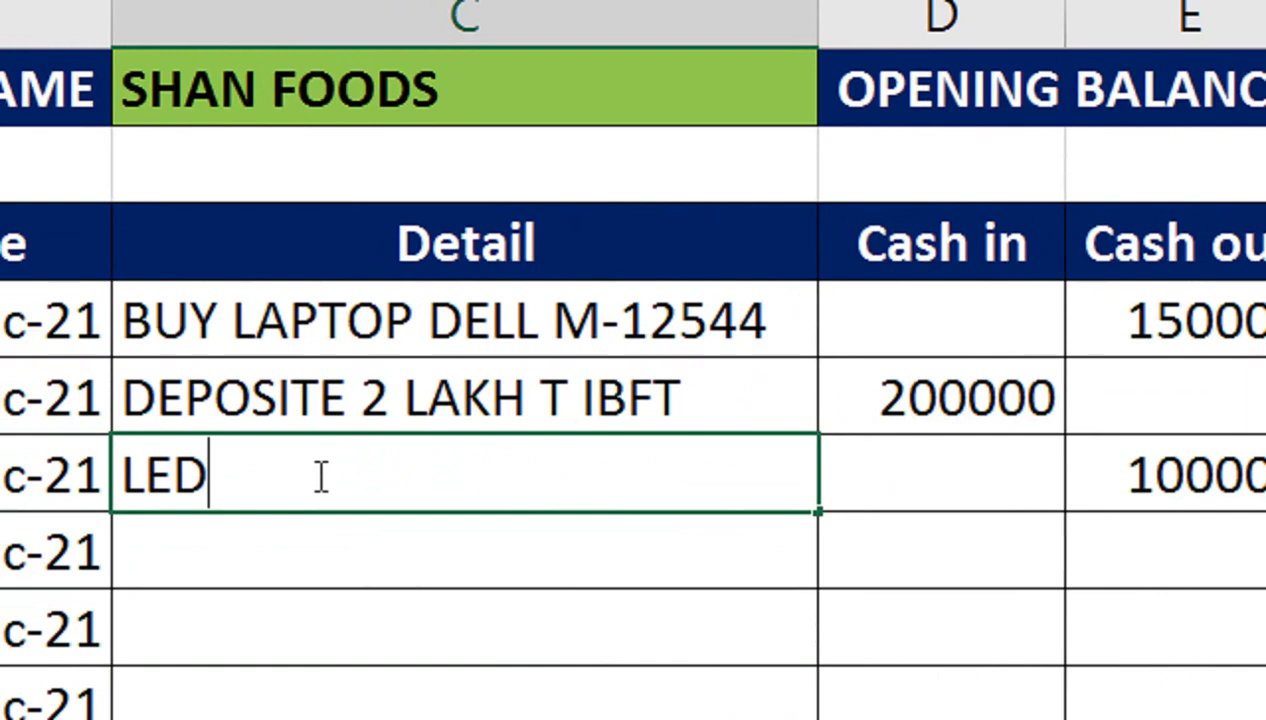
{"action": "key", "text": "Tab"}
{"action": "key", "text": "Tab"}
{"action": "type", "text": "20000"}
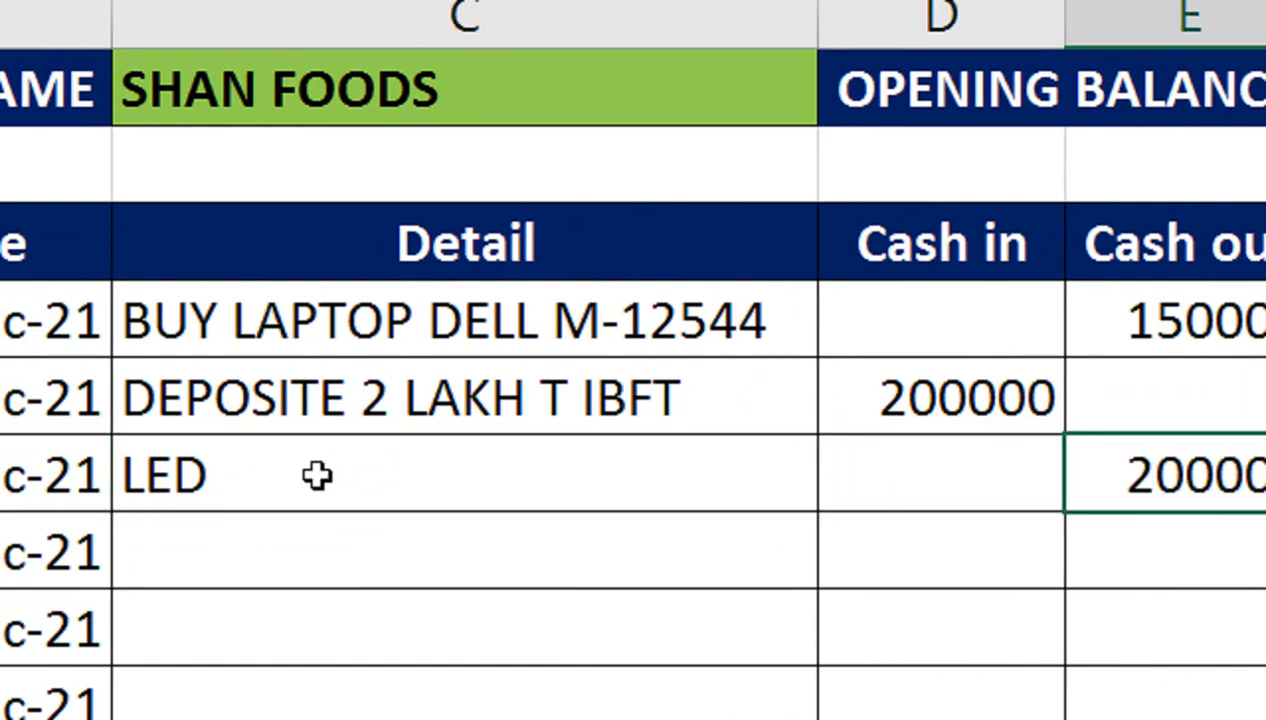
{"action": "key", "text": "Return"}
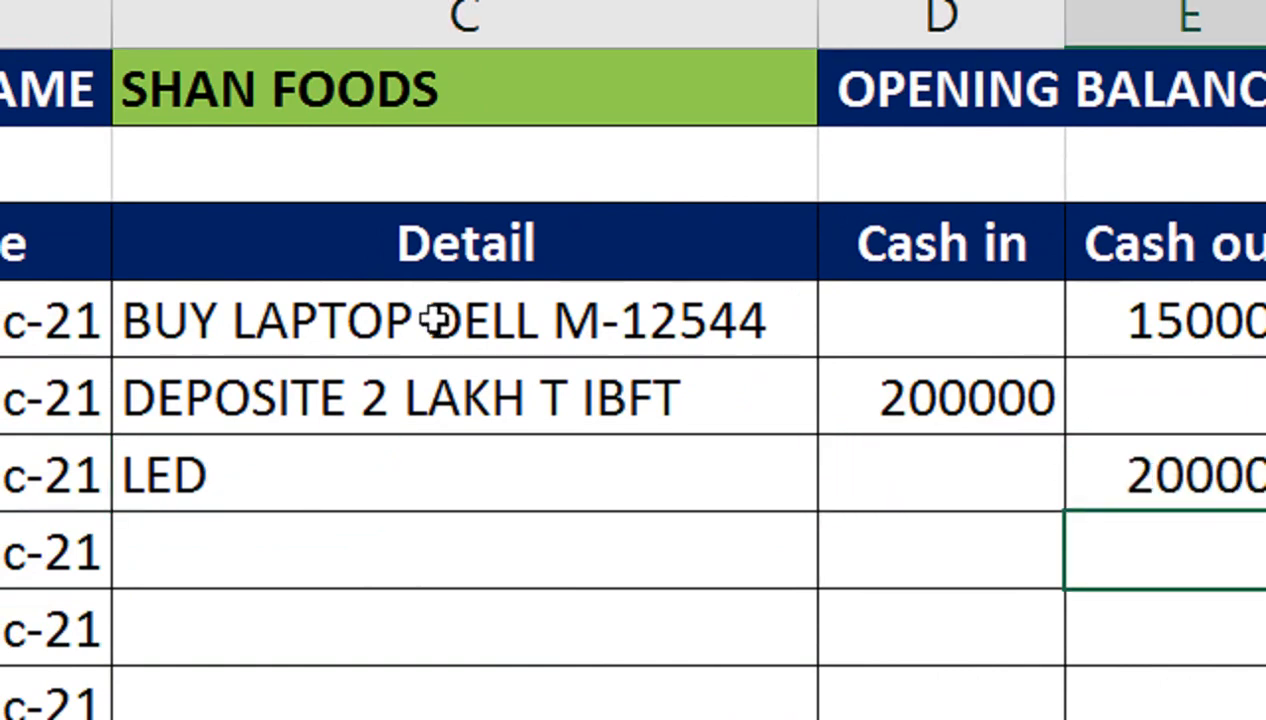
Set the opening balance in F1 of the SF sheet to 200000.
{"action": "left_click", "coordinate": [998, 175]}
{"action": "type", "text": "200000"}
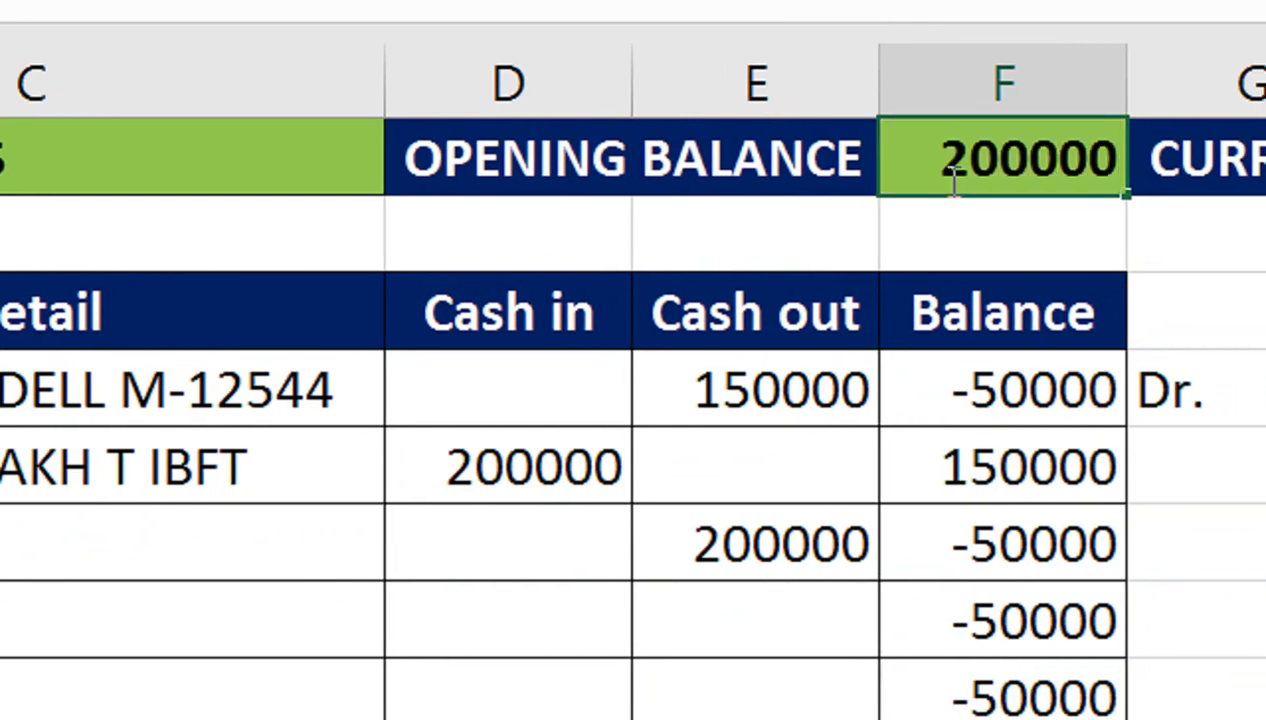
{"action": "key", "text": "Return"}
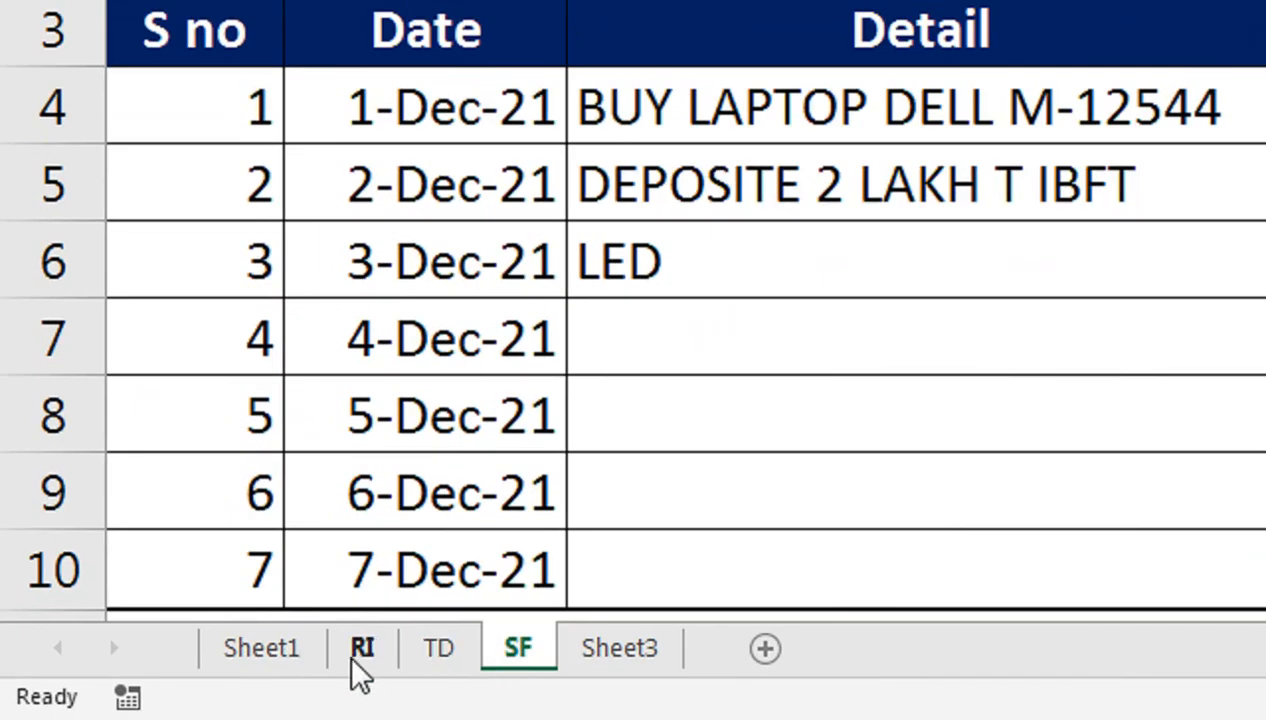
Link the ROGERS INTERNTIONAL balance in C4 of Sheet1 to the RI sheet's current balance with =RI!G2.
{"action": "left_click", "coordinate": [306, 656]}
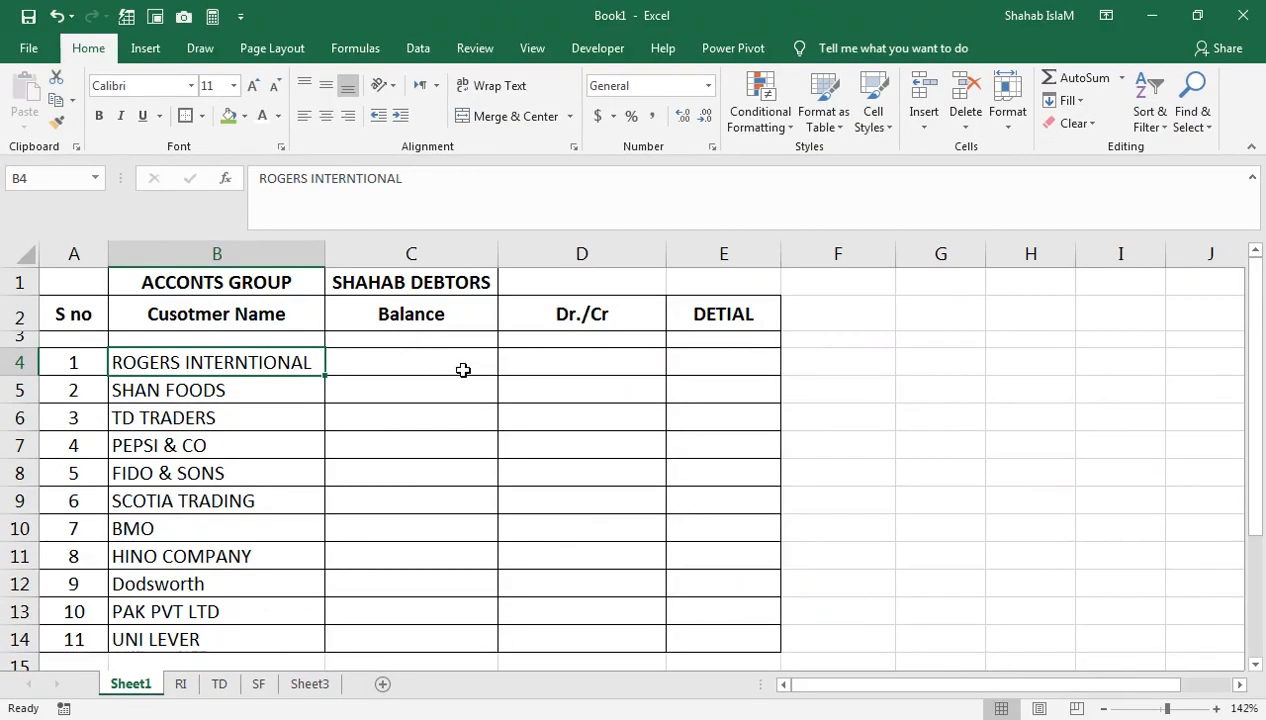
{"action": "left_click", "coordinate": [463, 370]}
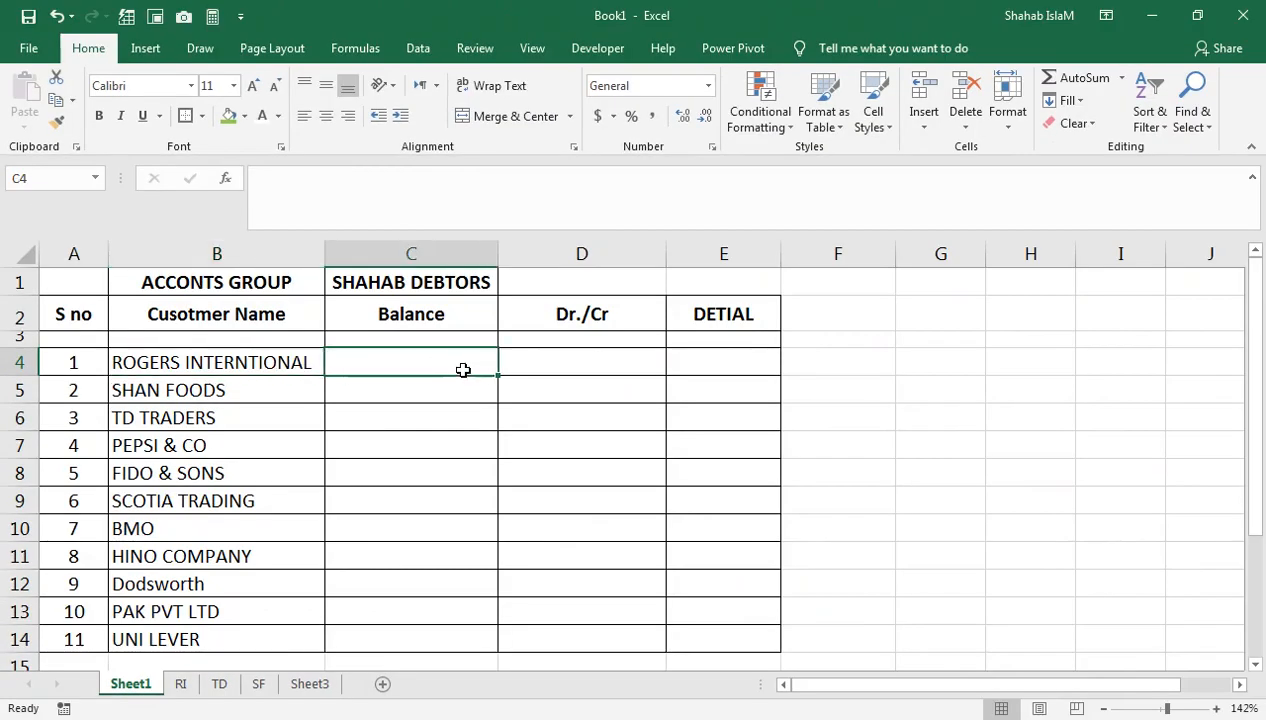
{"action": "type", "text": "="}
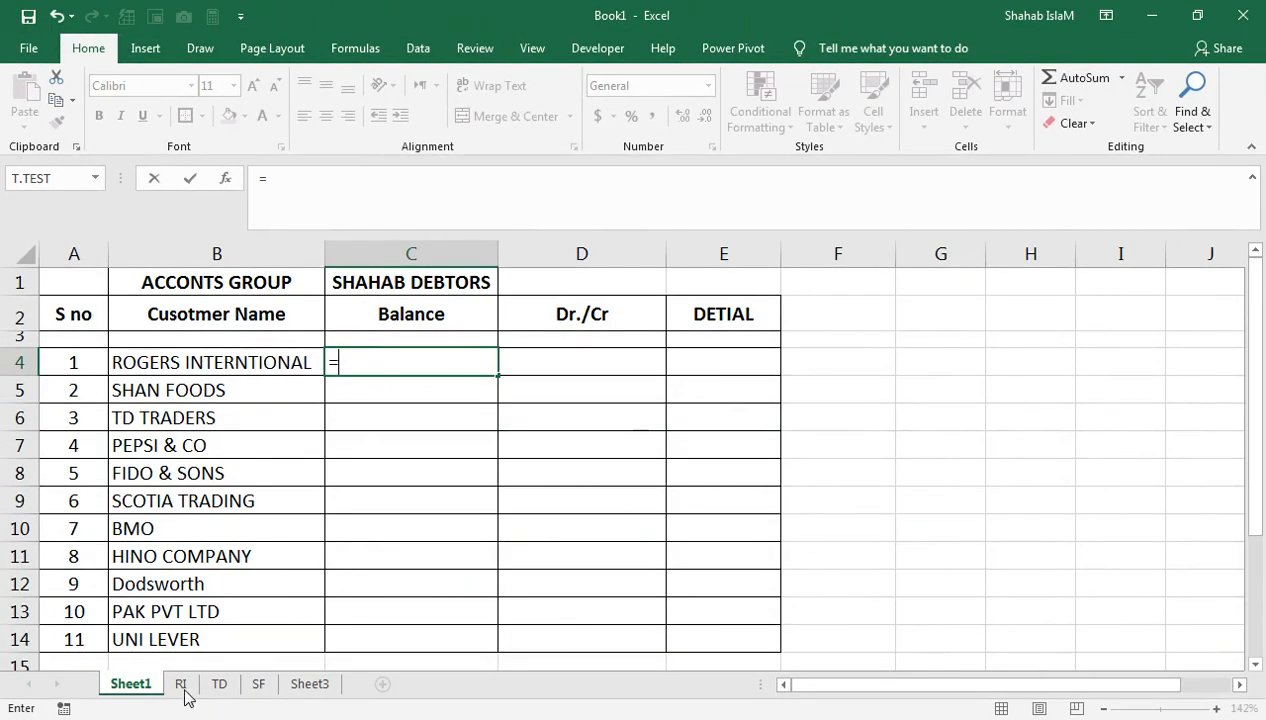
{"action": "left_click", "coordinate": [181, 684]}
{"action": "left_click", "coordinate": [1082, 333]}
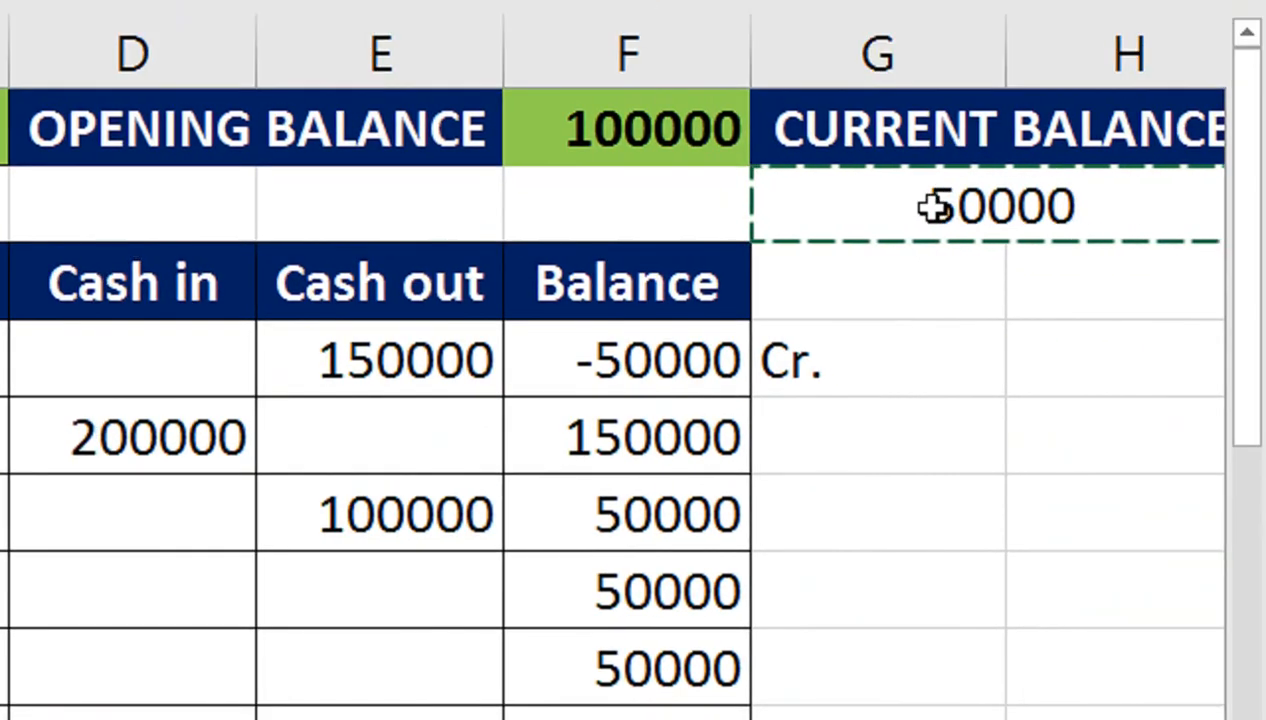
{"action": "key", "text": "Return"}
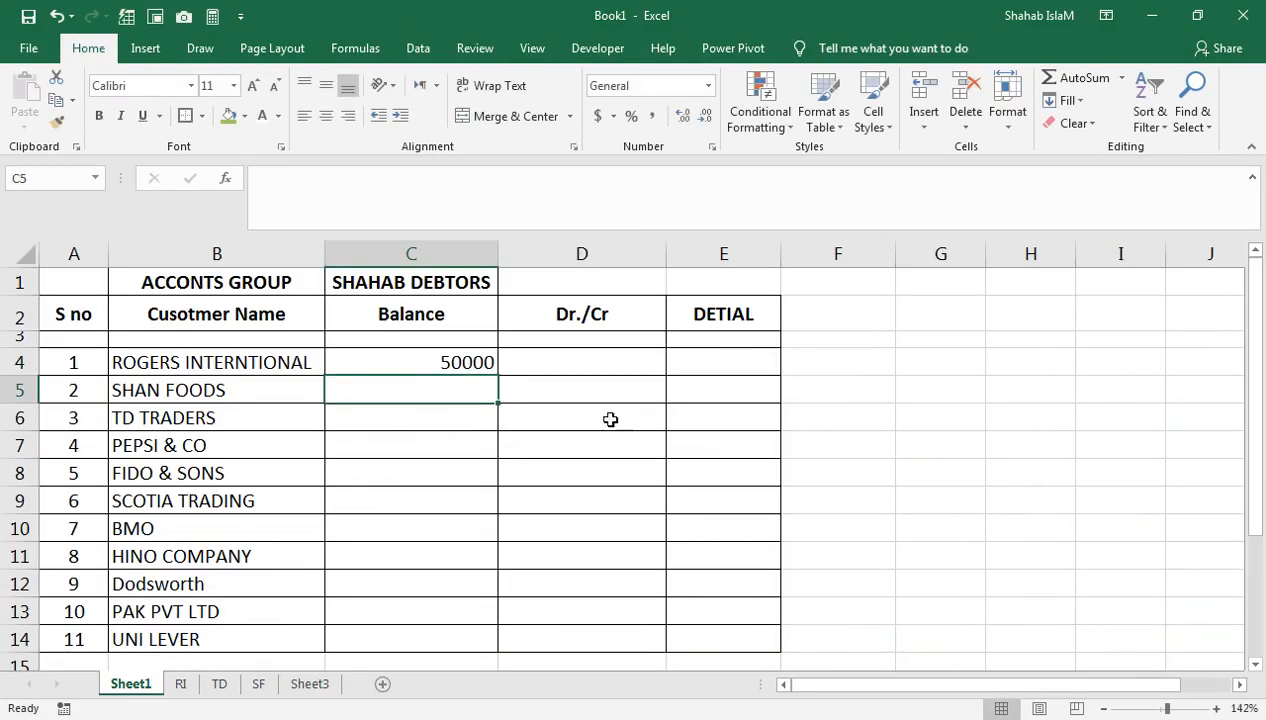
Link the balance in C5 of Sheet1 to the TD sheet's current balance with =TD!G2.
{"action": "type", "text": "="}
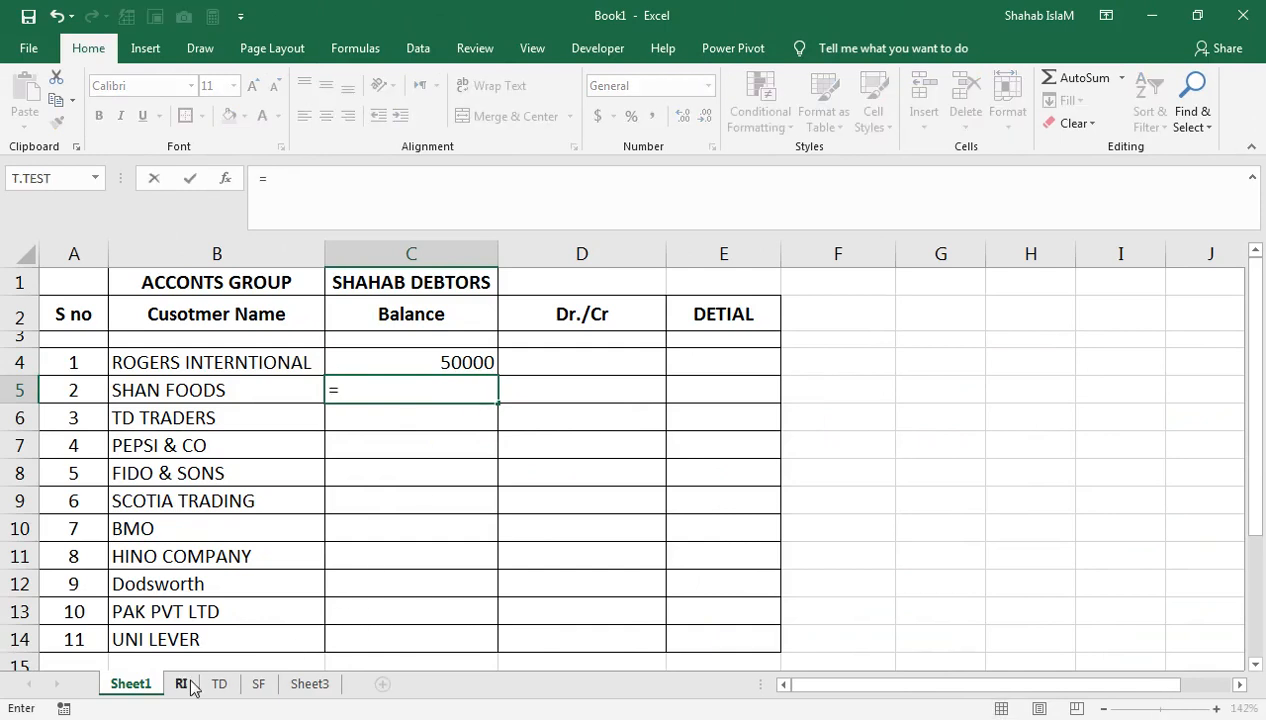
{"action": "left_click", "coordinate": [218, 684]}
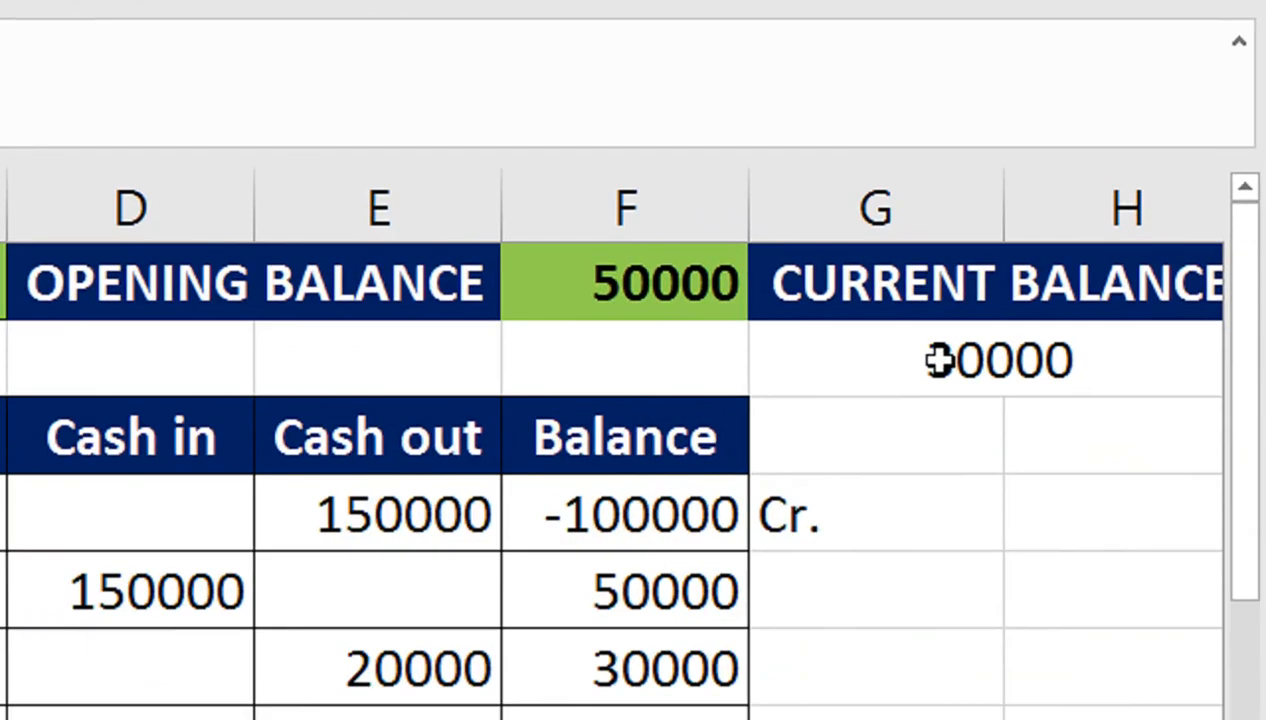
{"action": "left_click", "coordinate": [1100, 336]}
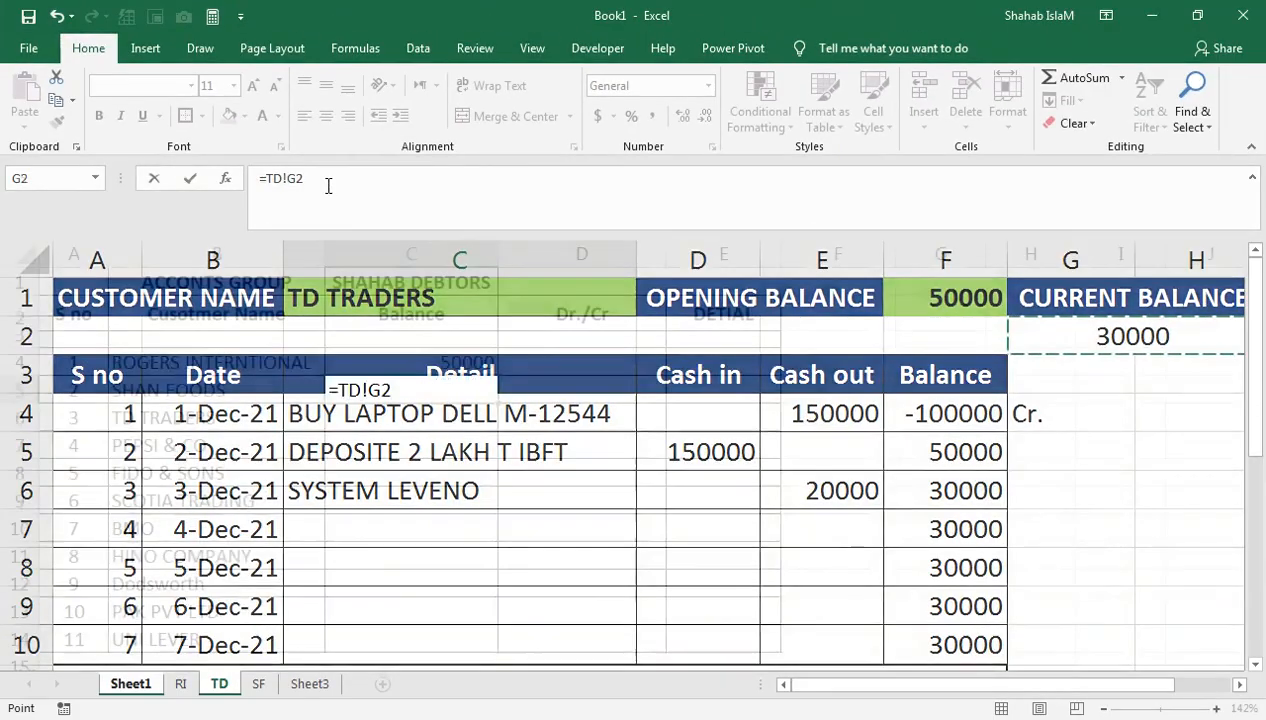
{"action": "key", "text": "Return"}
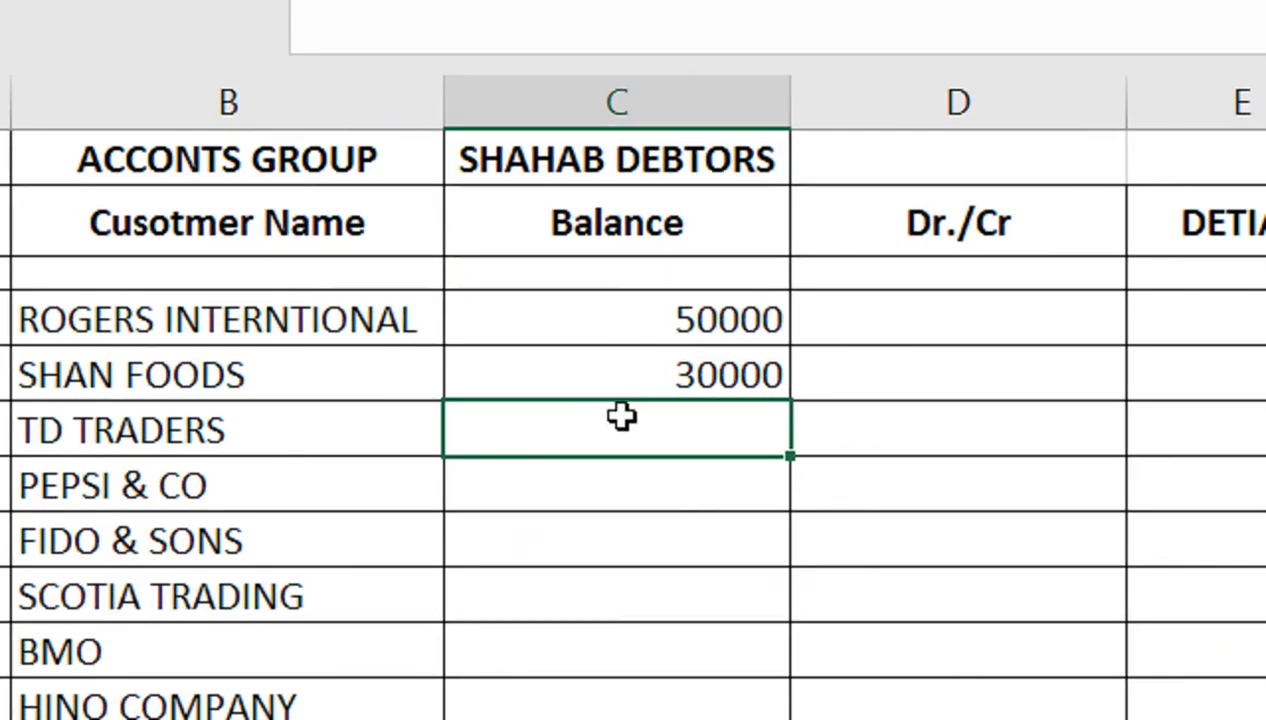
Link the balance in C6 of Sheet1 to the SF sheet's current balance with =SF!G2.
{"action": "type", "text": "="}
{"action": "left_click", "coordinate": [258, 684]}
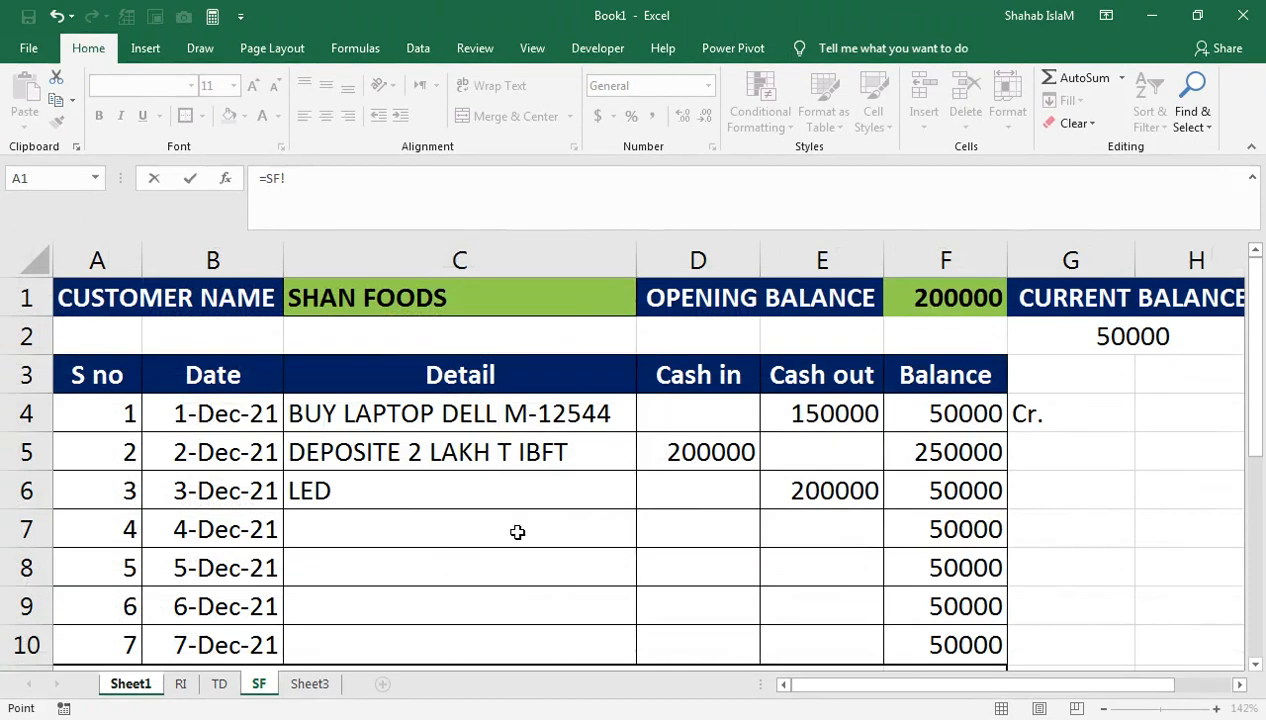
{"action": "left_click", "coordinate": [1165, 340]}
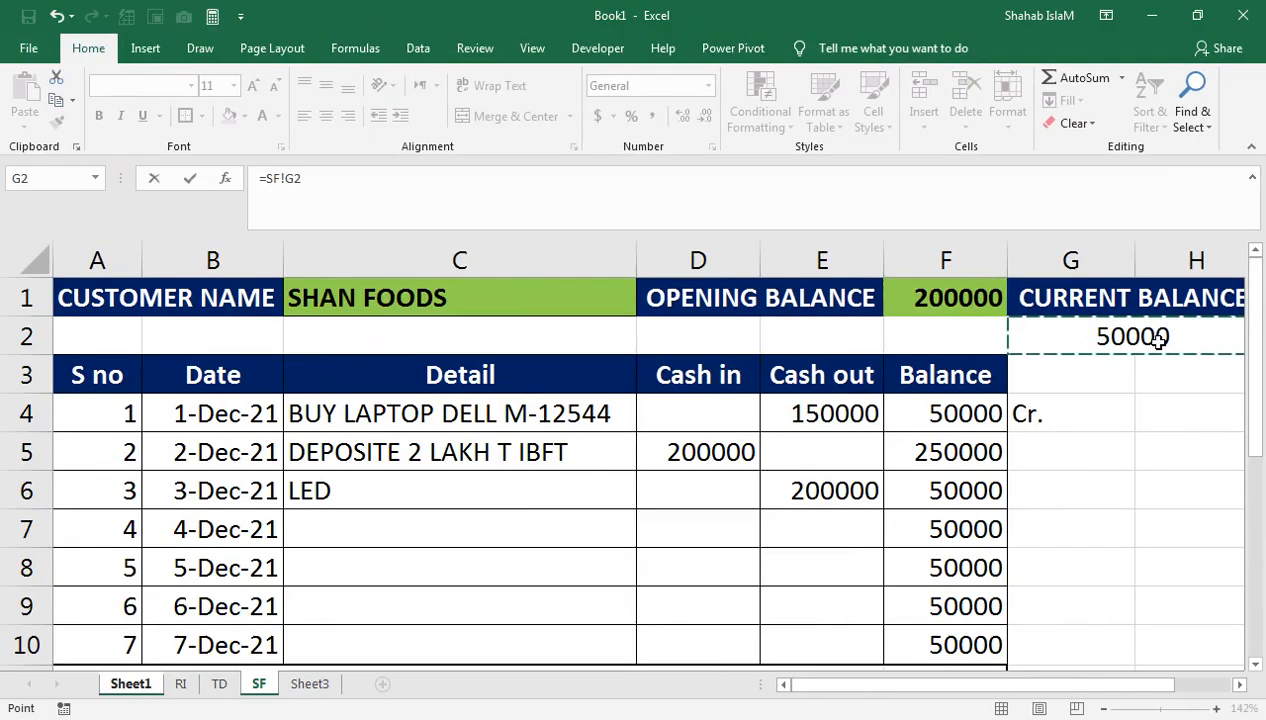
{"action": "key", "text": "Return"}
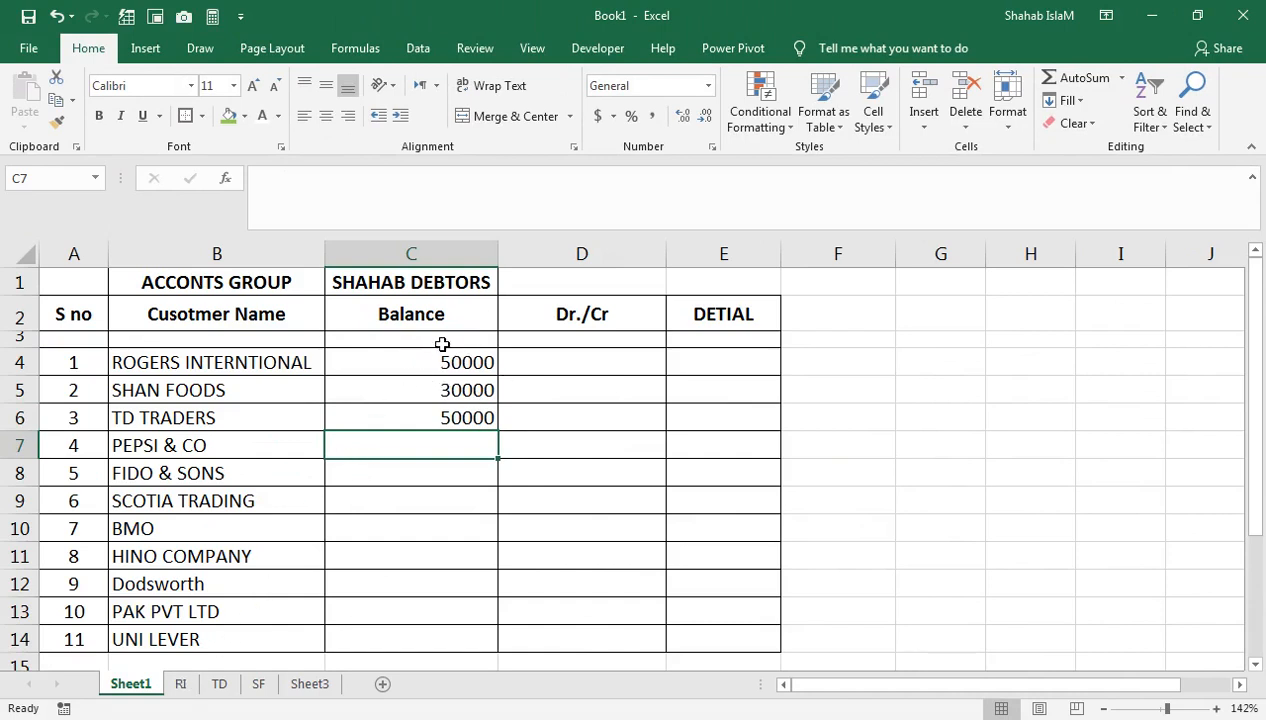
Add a HARD DISK entry with cash out 20000 in row 7 of the RI sheet, and check the debtors list on Sheet1.
{"action": "left_click", "coordinate": [183, 684]}
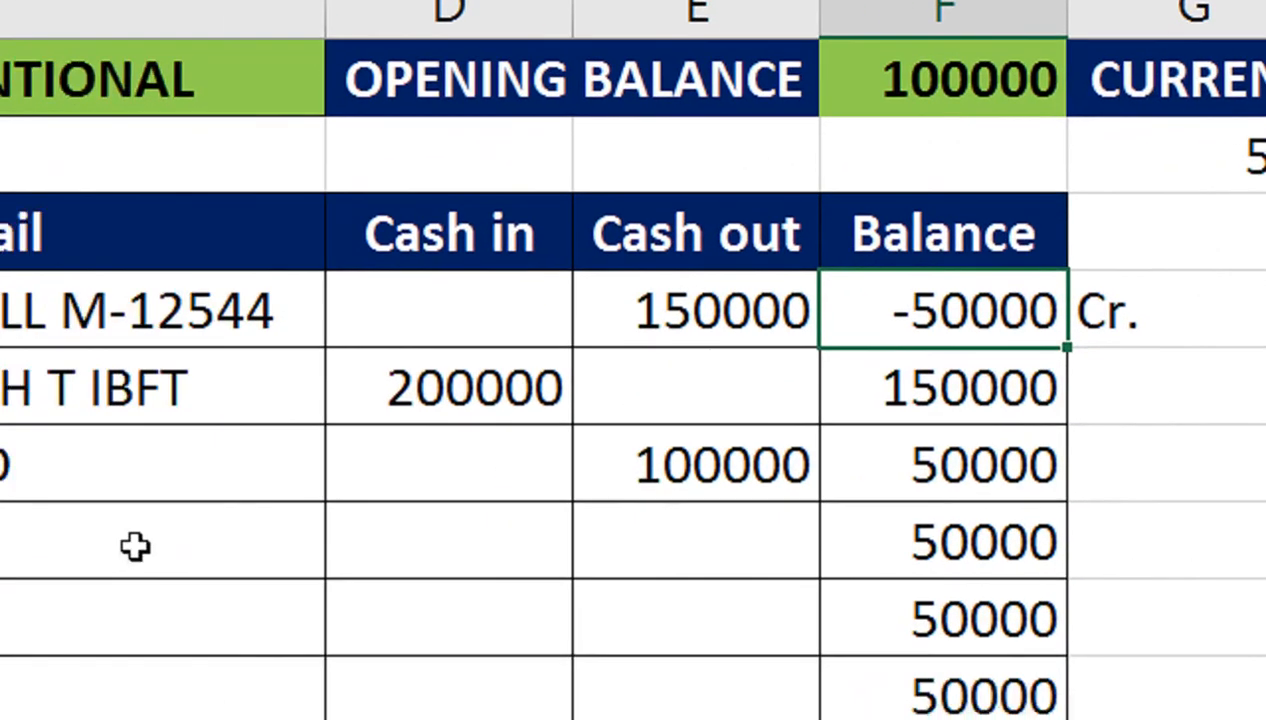
{"action": "left_click", "coordinate": [40, 612]}
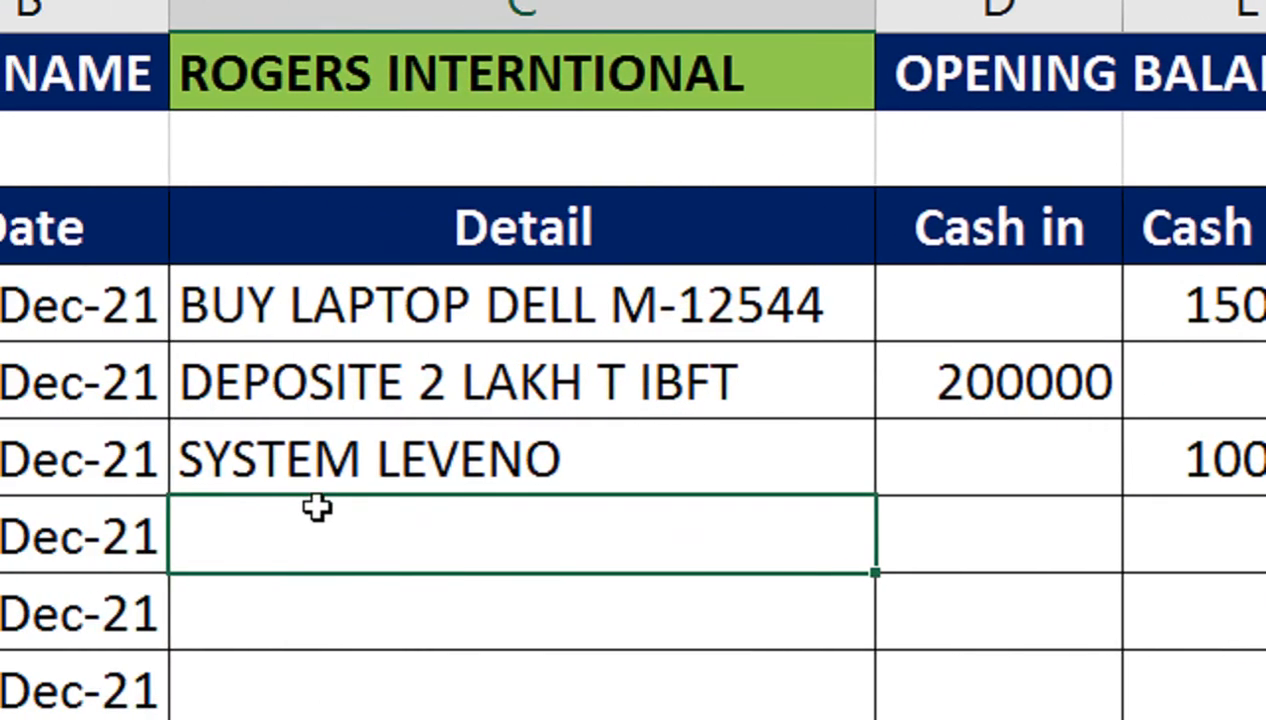
{"action": "type", "text": "HA"}
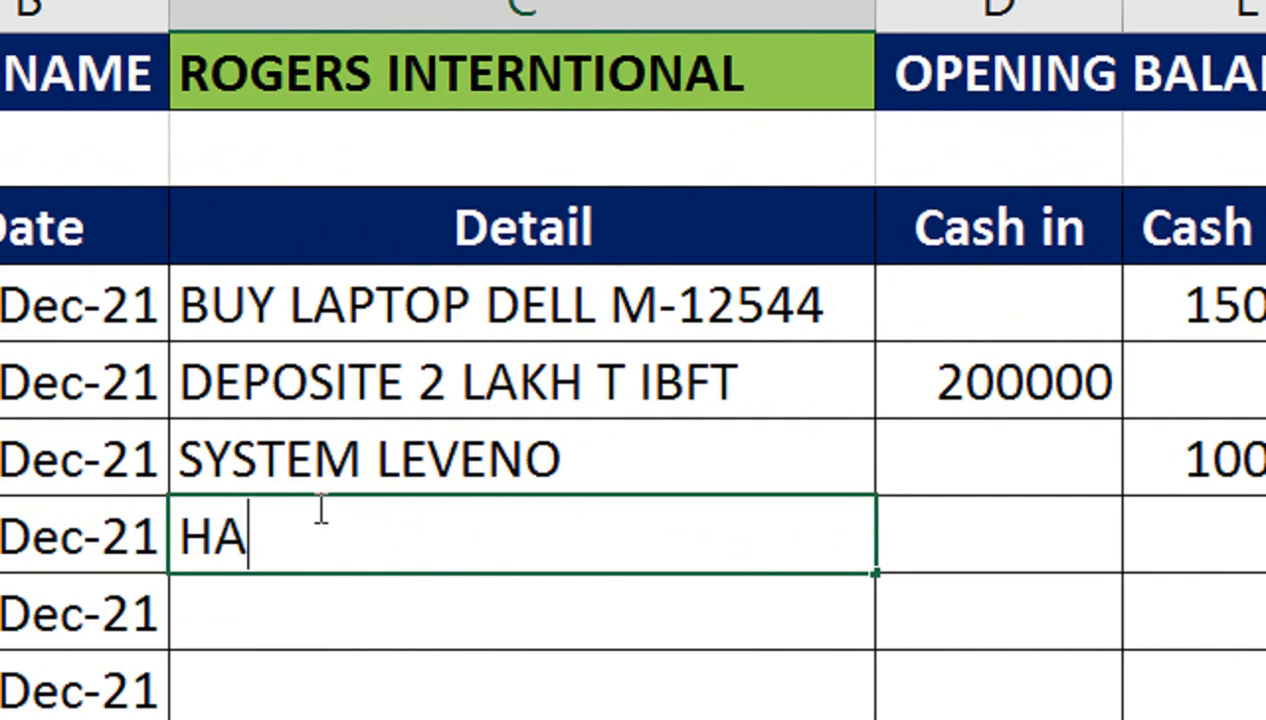
{"action": "type", "text": "RD DISK"}
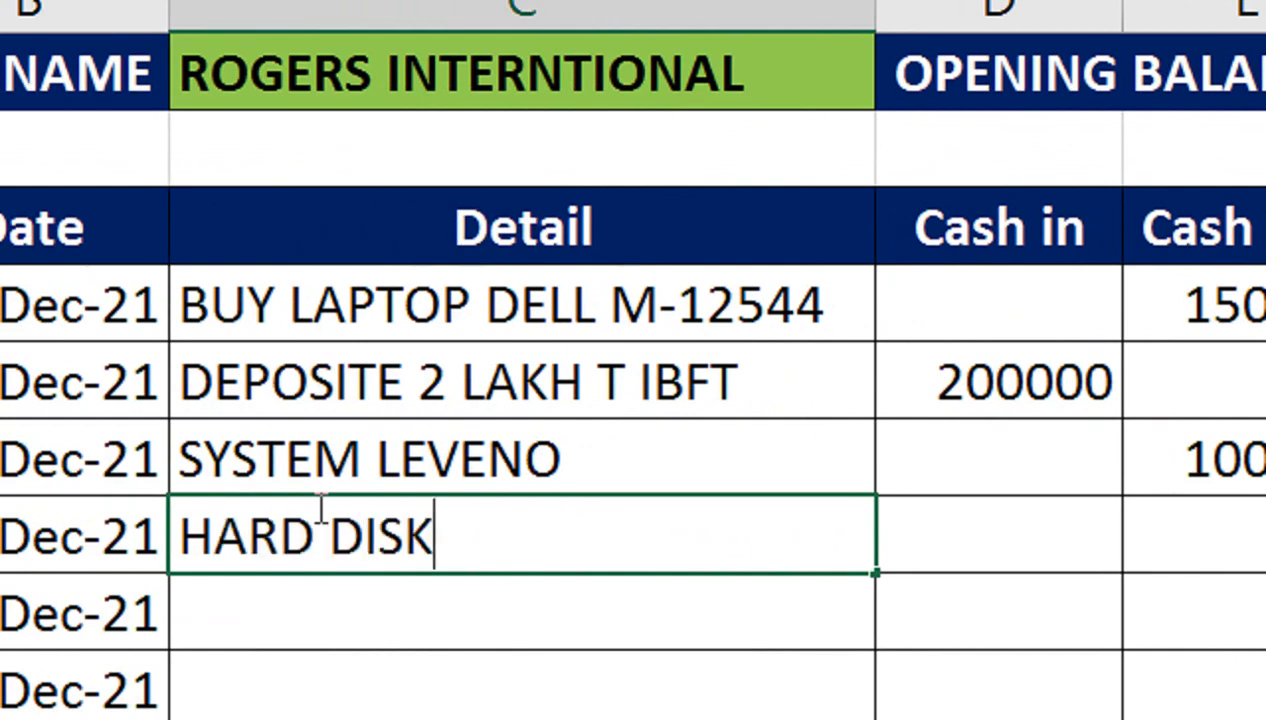
{"action": "key", "text": "Tab"}
{"action": "key", "text": "Tab"}
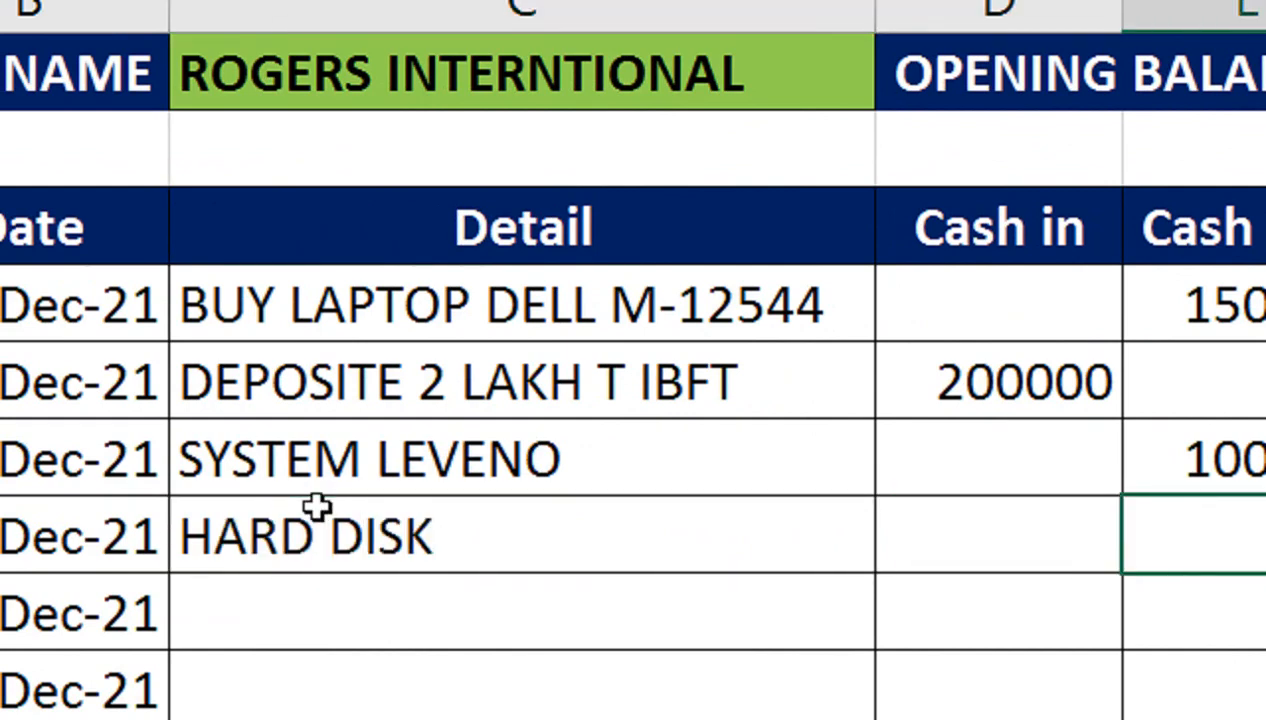
{"action": "type", "text": "20000"}
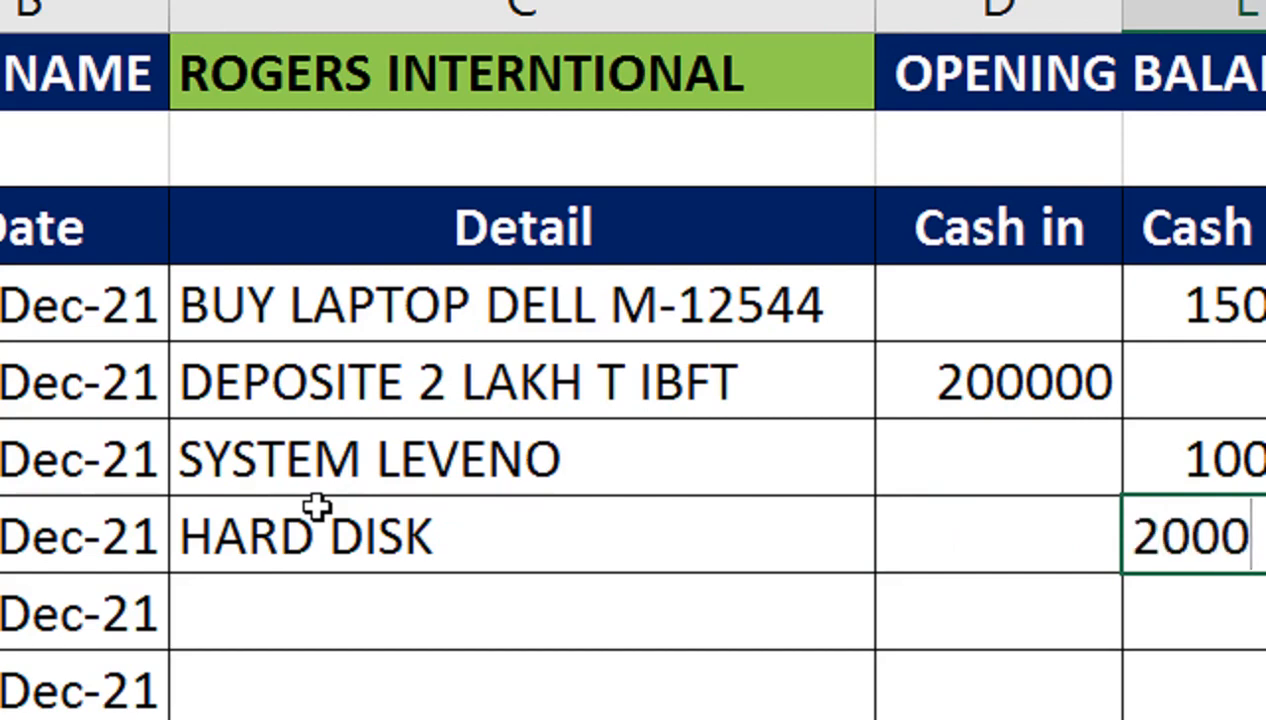
{"action": "key", "text": "Return"}
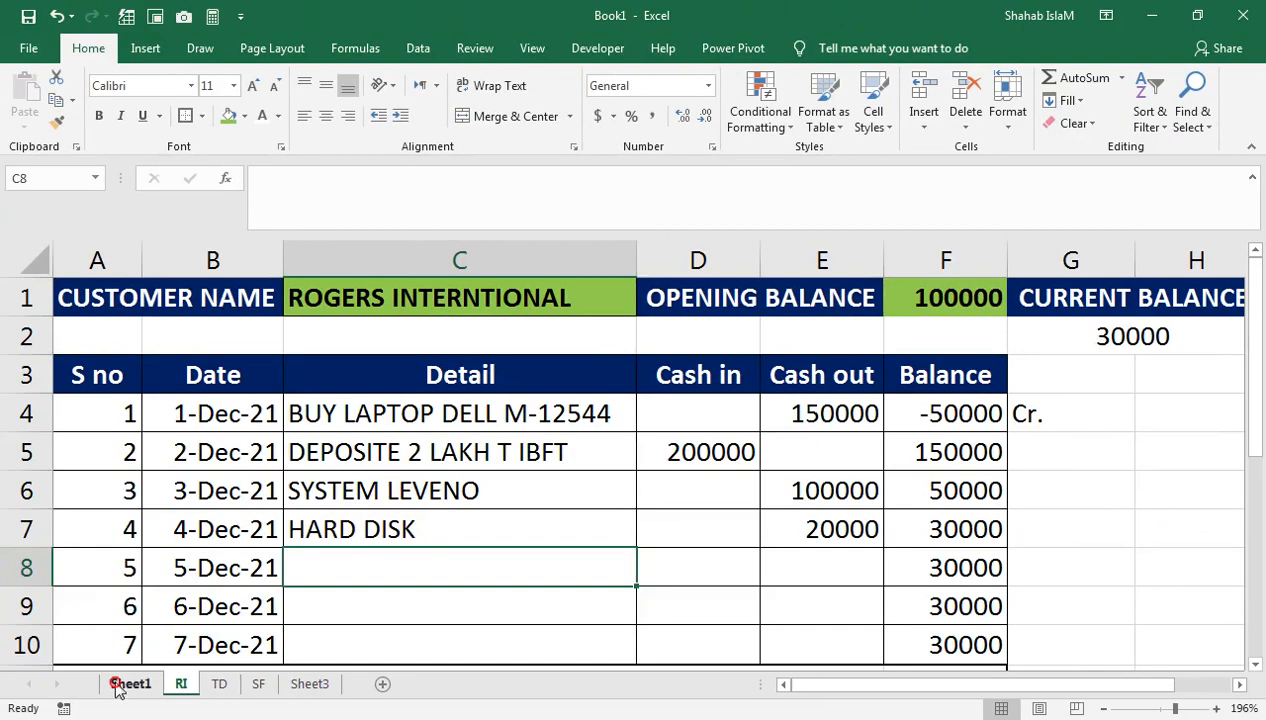
{"action": "left_click", "coordinate": [118, 684]}
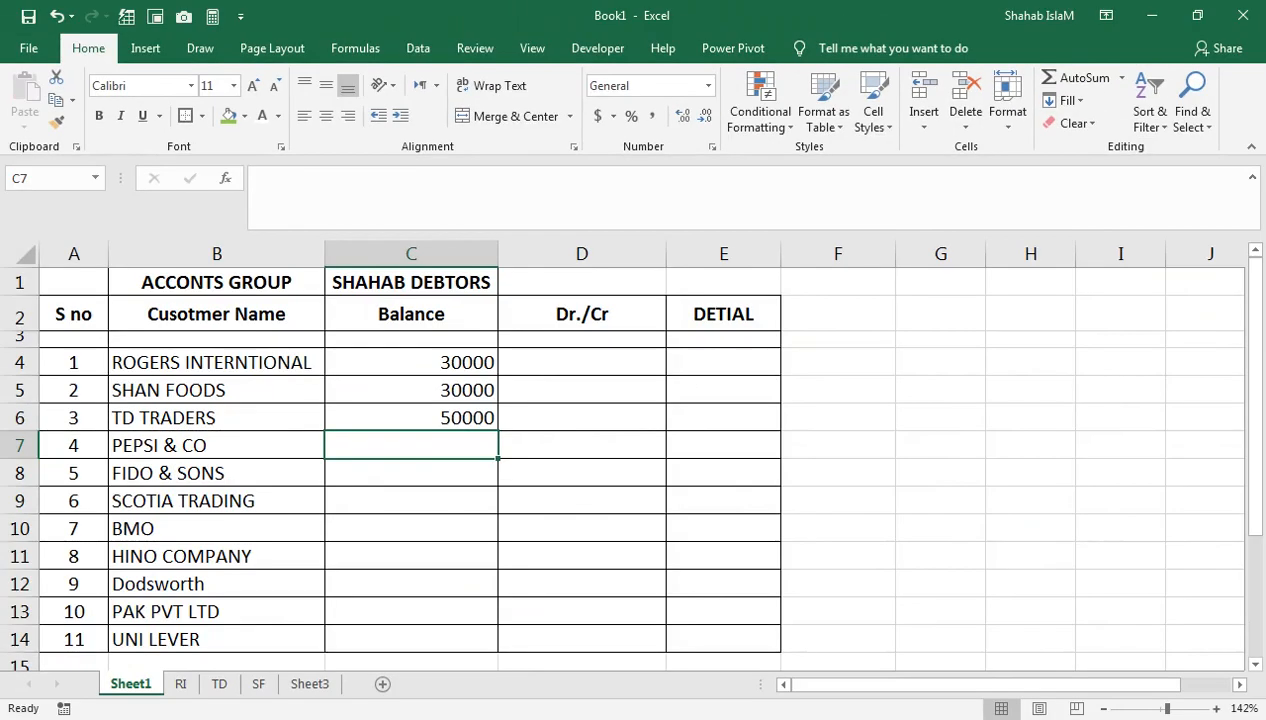
Set the cash out of the HARD DISK entry in E7 of the RI sheet to 30000.
{"action": "left_click", "coordinate": [181, 684]}
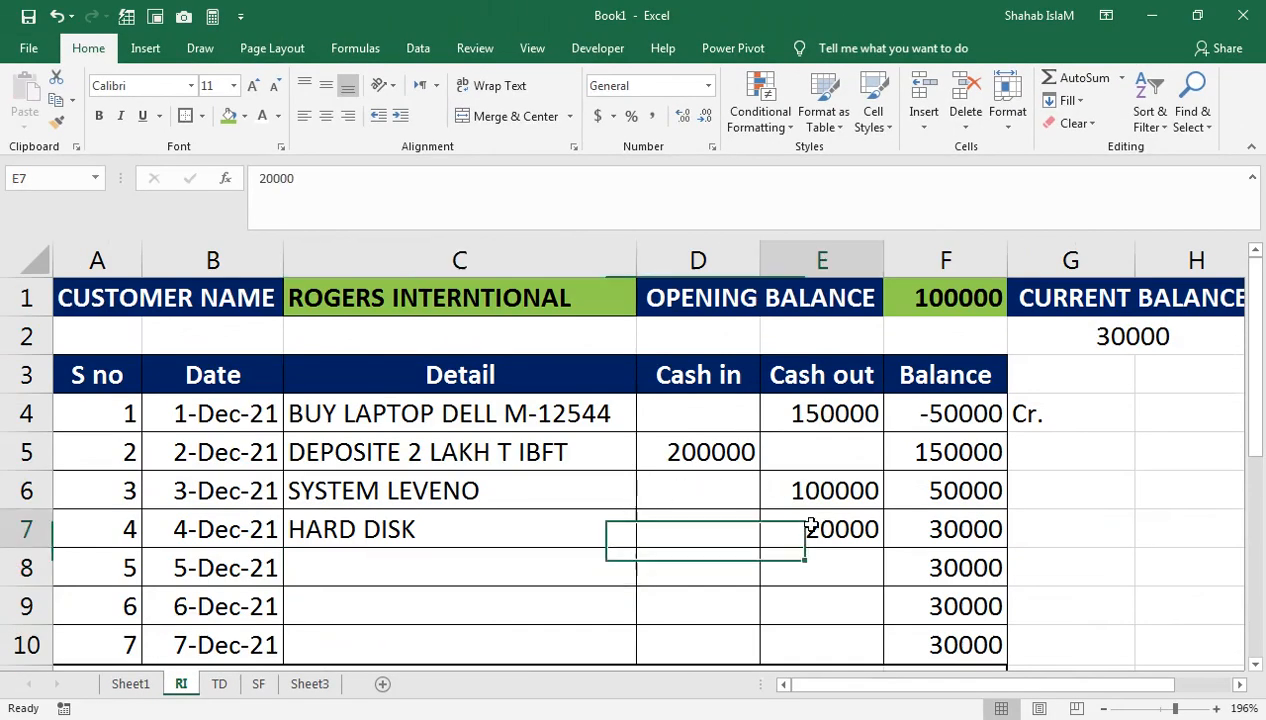
{"action": "type", "text": "00"}
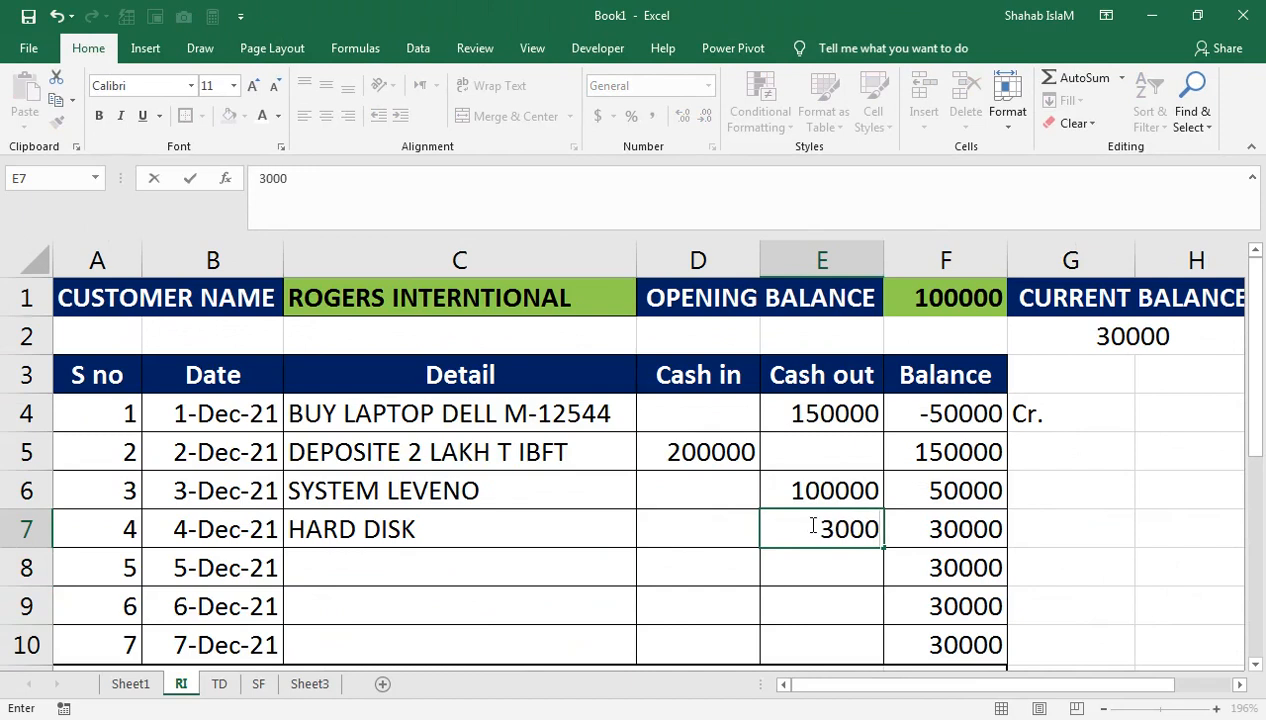
{"action": "type", "text": "0"}
{"action": "key", "text": "Return"}
Link the ROGERS INTERNTIONAL Dr./Cr cell D4 of Sheet1 to the RI sheet's indicator with =RI!G4.
{"action": "left_click", "coordinate": [130, 684]}
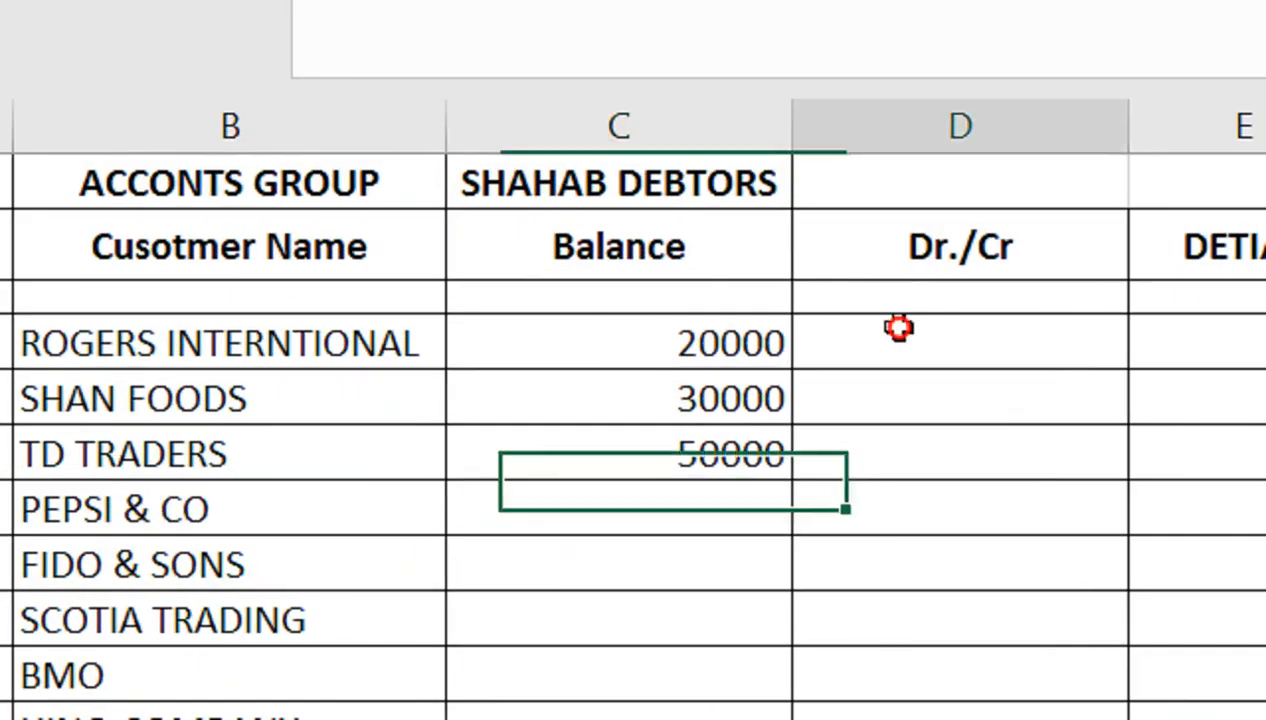
{"action": "left_click", "coordinate": [899, 329]}
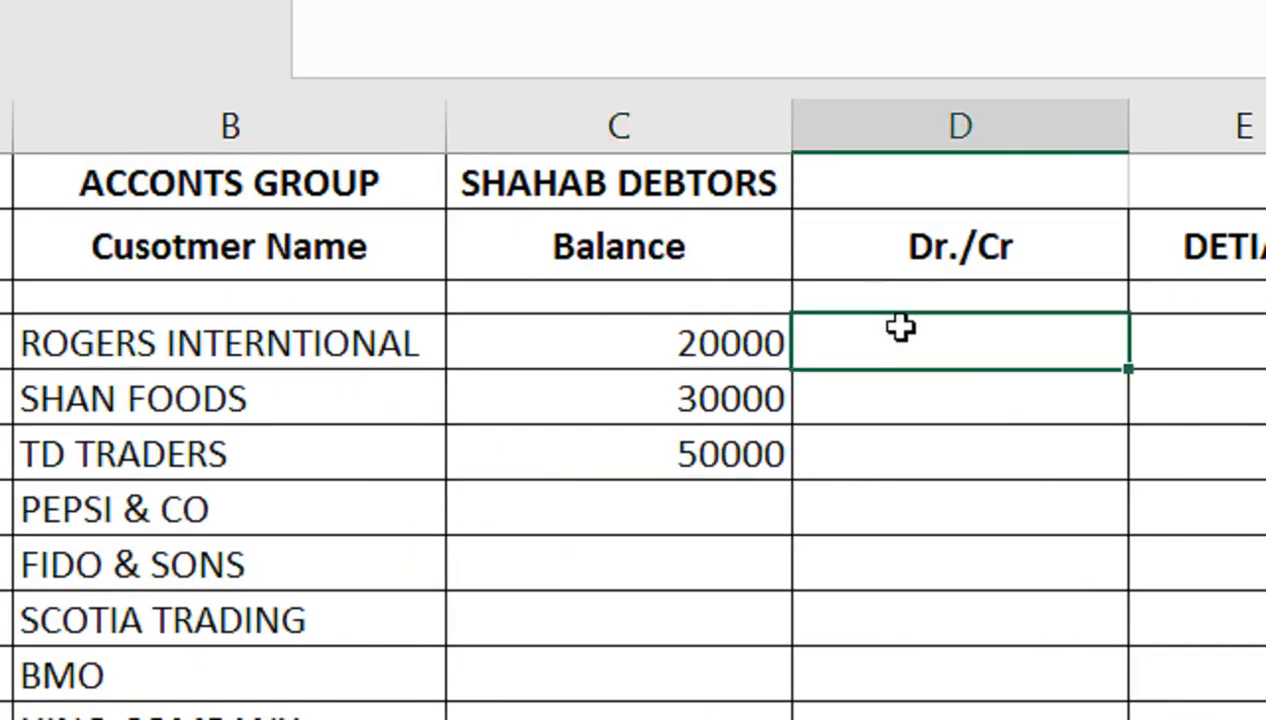
{"action": "type", "text": "="}
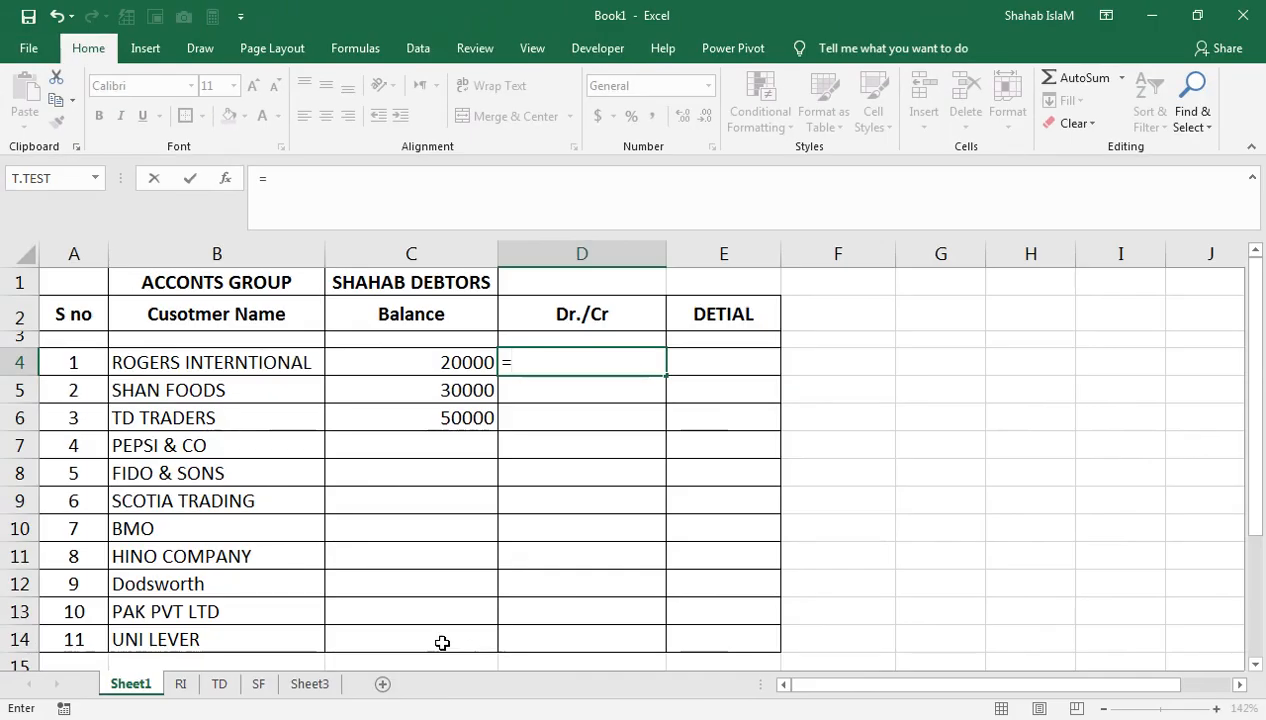
{"action": "left_click", "coordinate": [179, 684]}
{"action": "left_click", "coordinate": [1058, 412]}
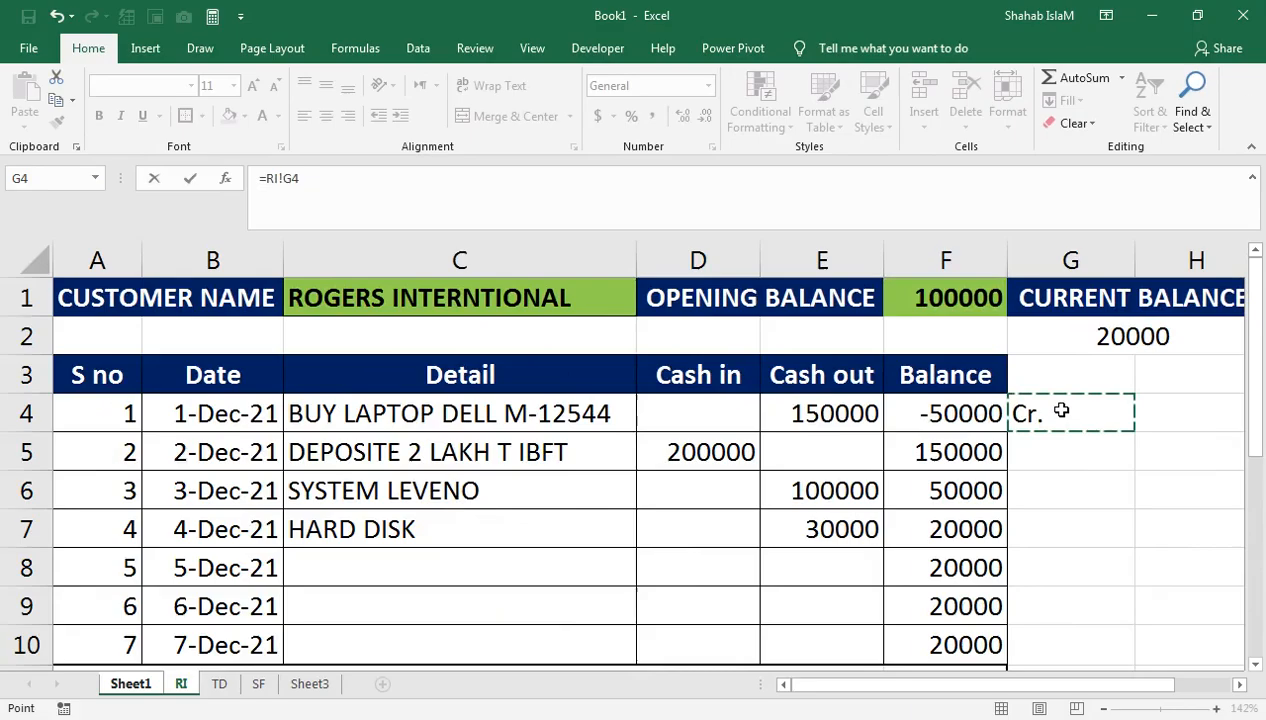
{"action": "key", "text": "Return"}
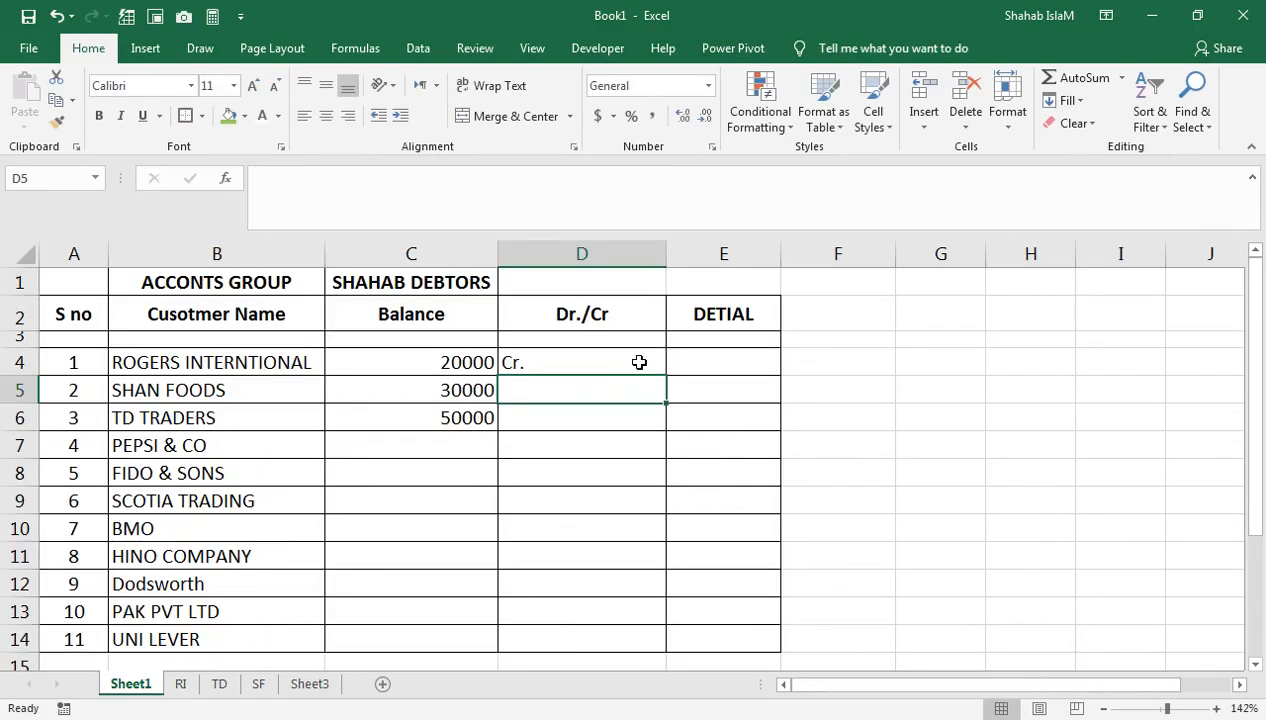
Link the Dr./Cr cell D5 of Sheet1 to the TD sheet's indicator with =TD!G4.
{"action": "type", "text": "="}
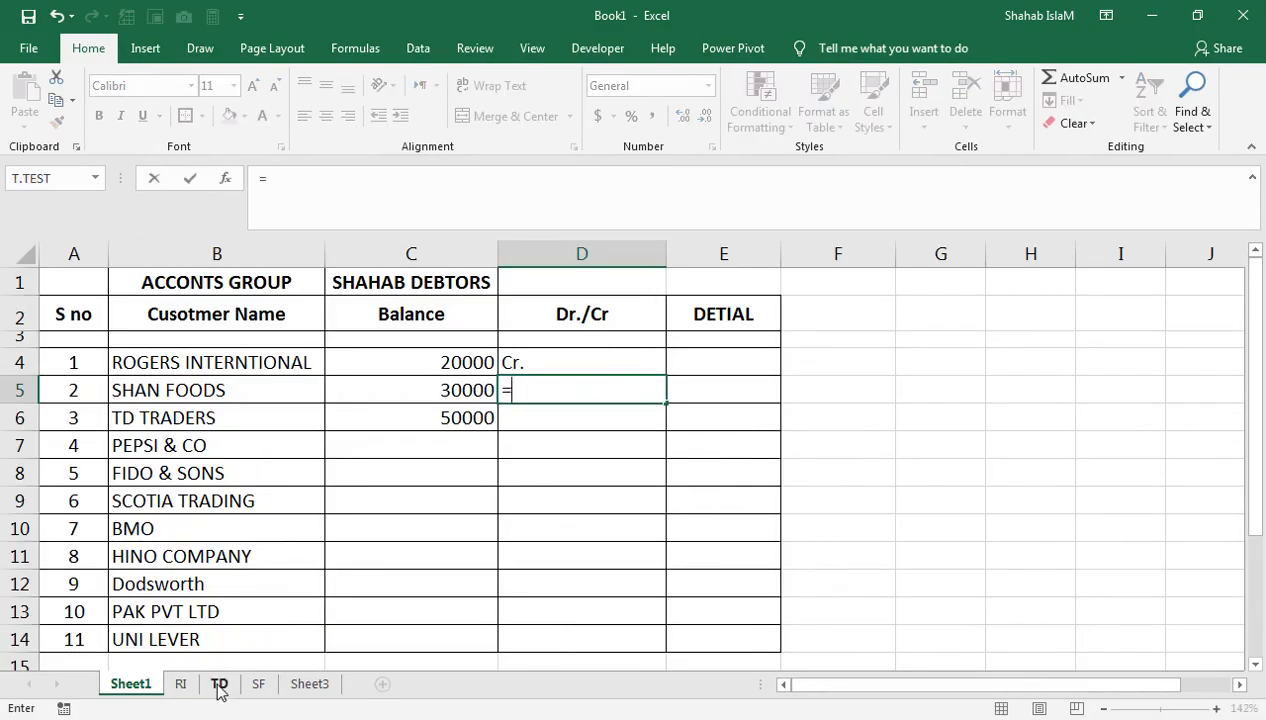
{"action": "left_click", "coordinate": [219, 684]}
{"action": "left_click", "coordinate": [1037, 408]}
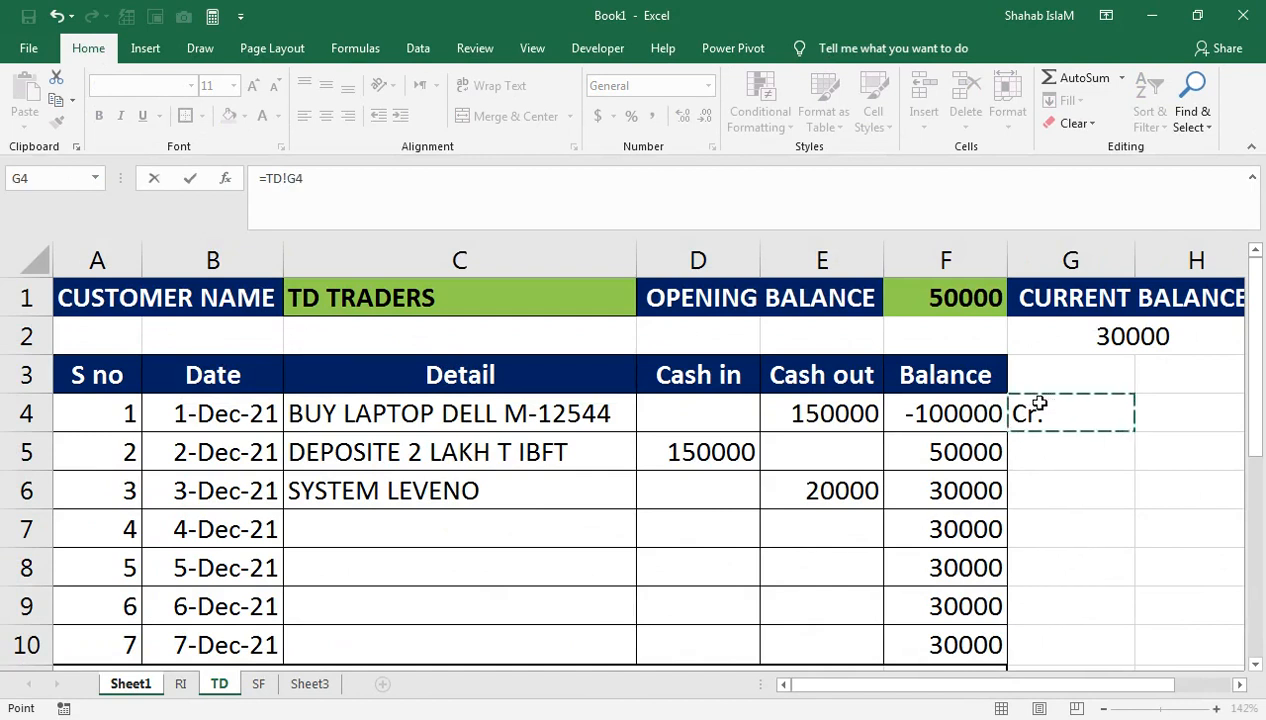
{"action": "key", "text": "Return"}
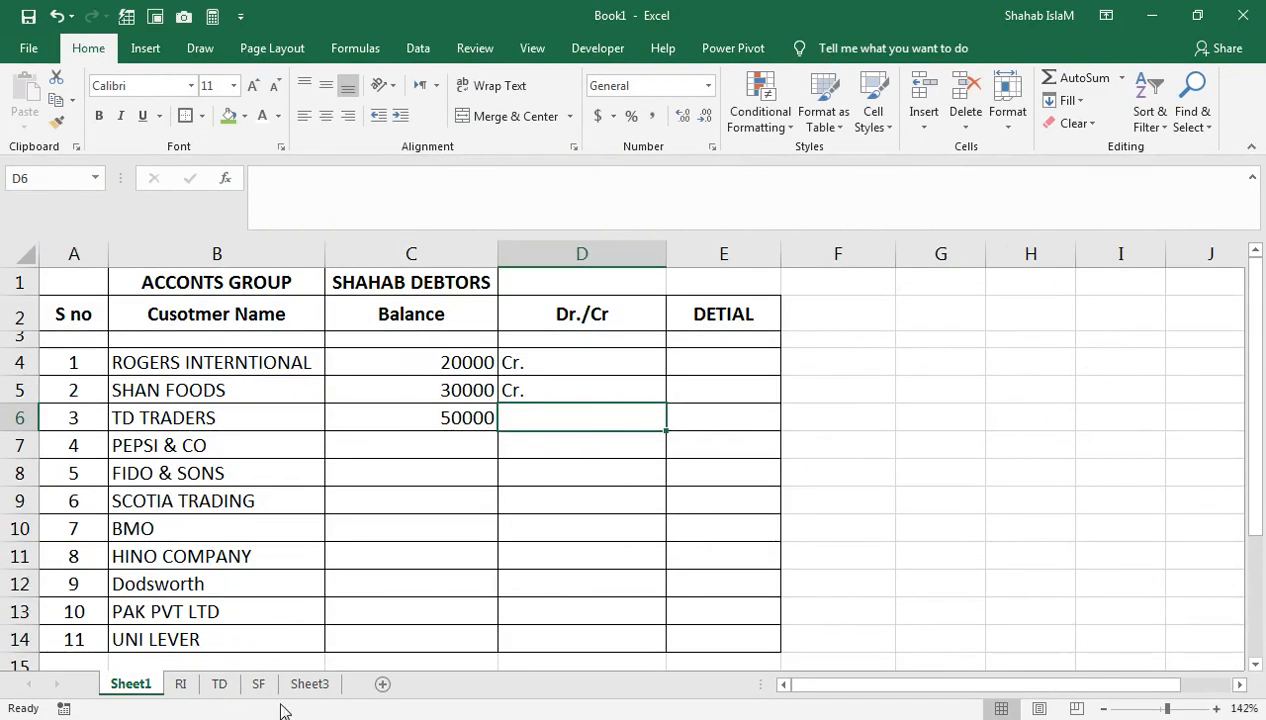
Link the Dr./Cr cell D6 of Sheet1 to the SF sheet's indicator in G4.
{"action": "left_click", "coordinate": [258, 684]}
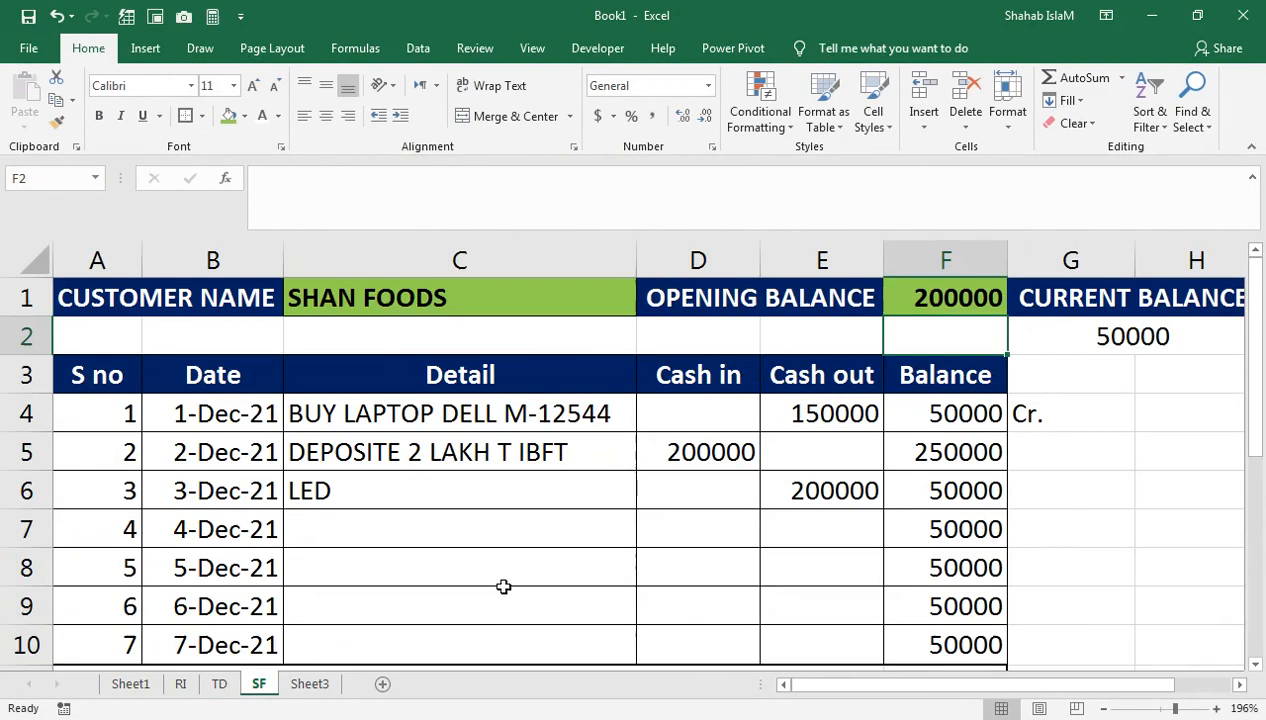
{"action": "left_click", "coordinate": [145, 682]}
{"action": "type", "text": "="}
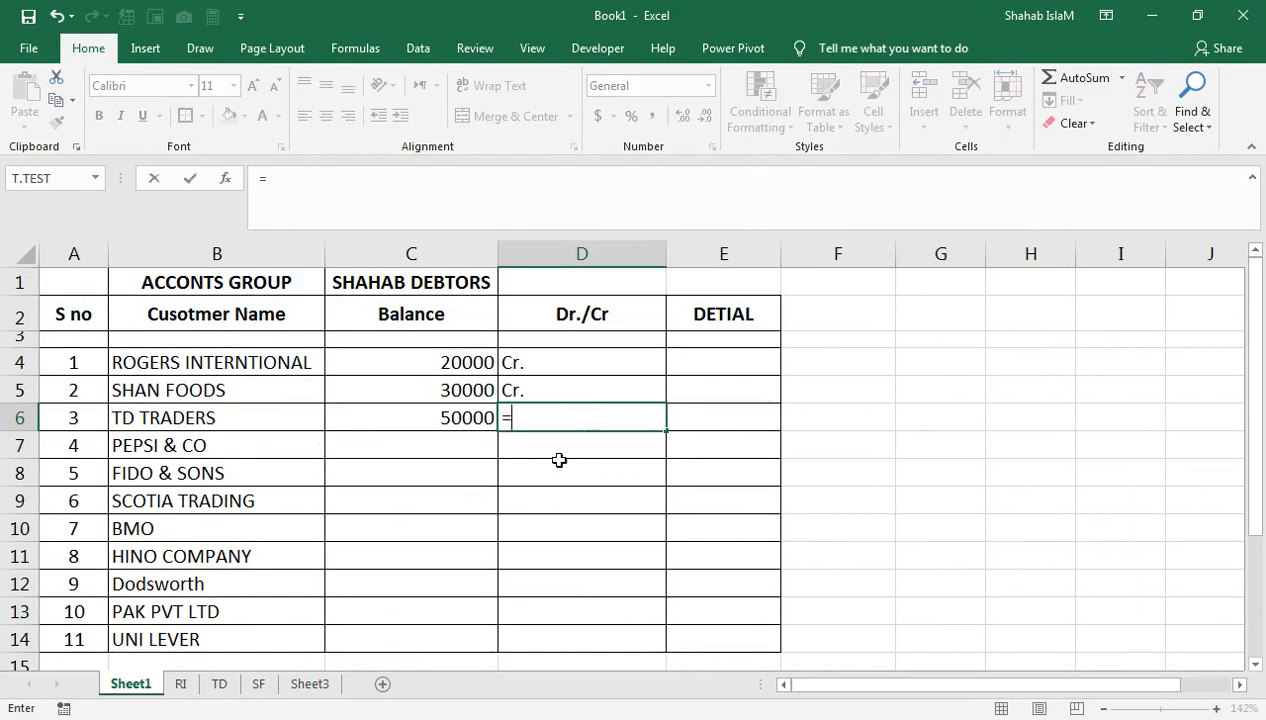
{"action": "left_click", "coordinate": [268, 684]}
{"action": "left_click", "coordinate": [1070, 424]}
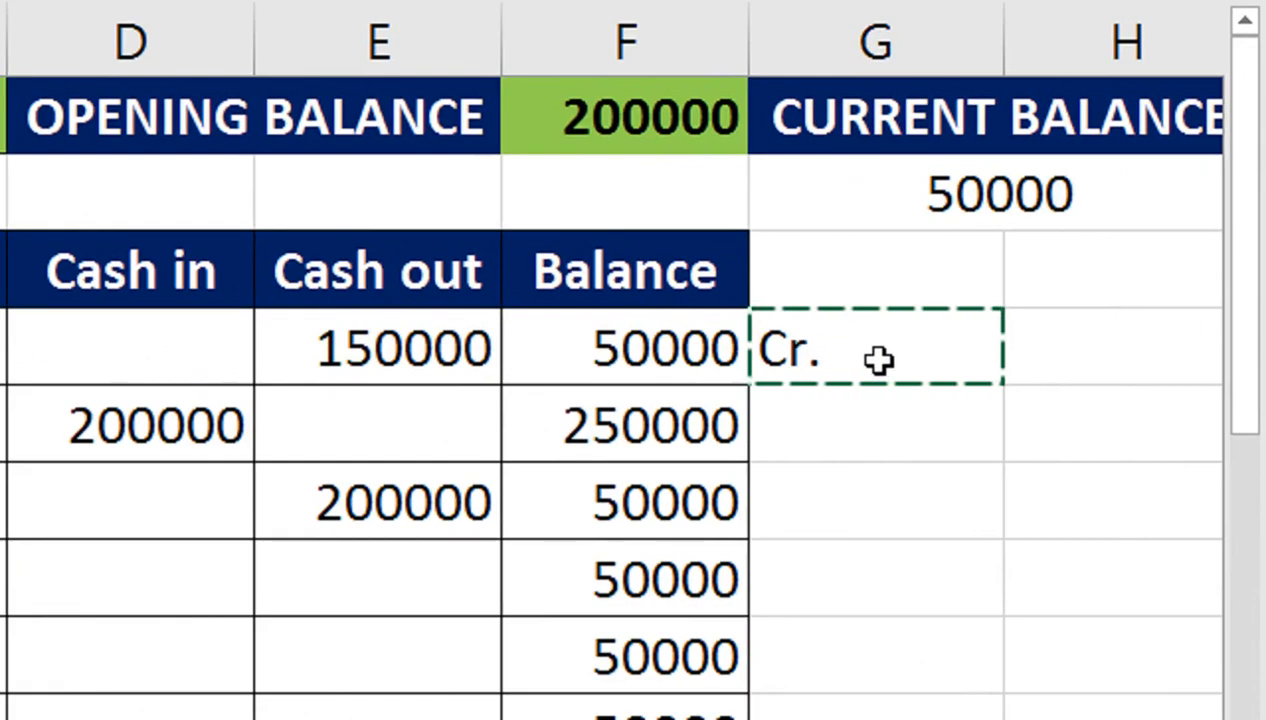
{"action": "key", "text": "Return"}
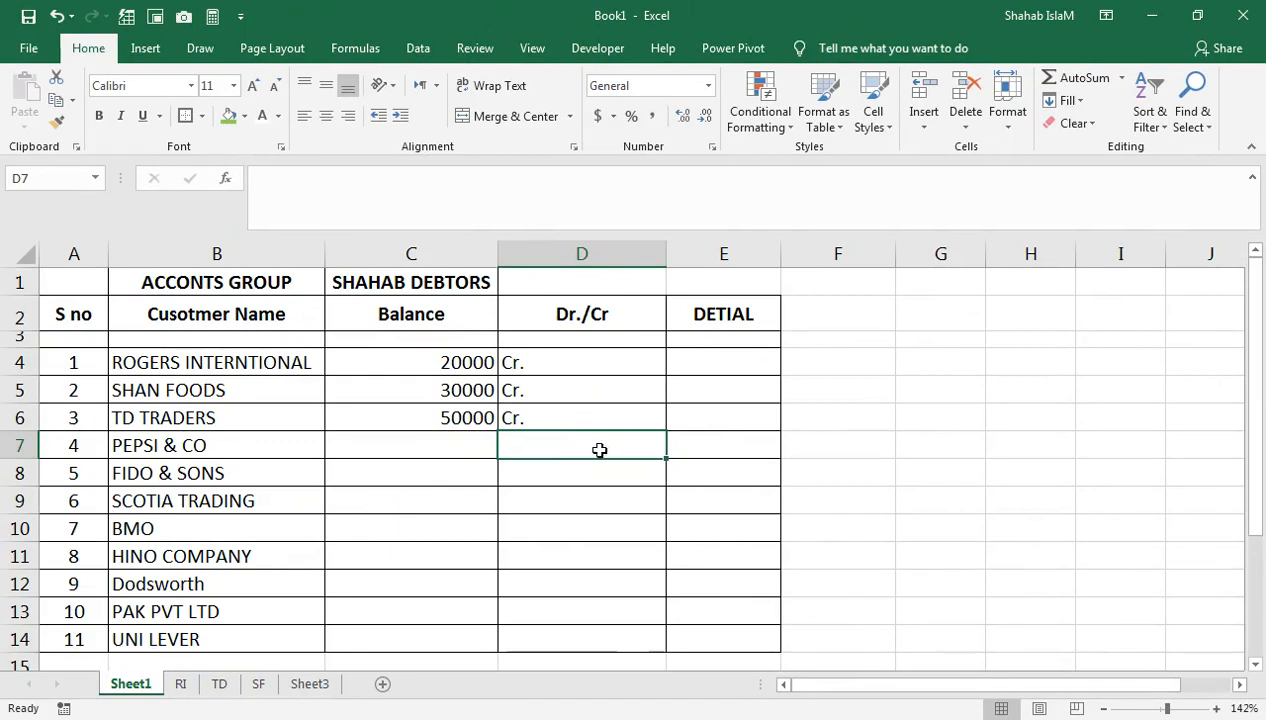
Enter CLICK JUMP TO SHEET in E4 under DETIAL and autofit column E to the text.
{"action": "left_click", "coordinate": [687, 362]}
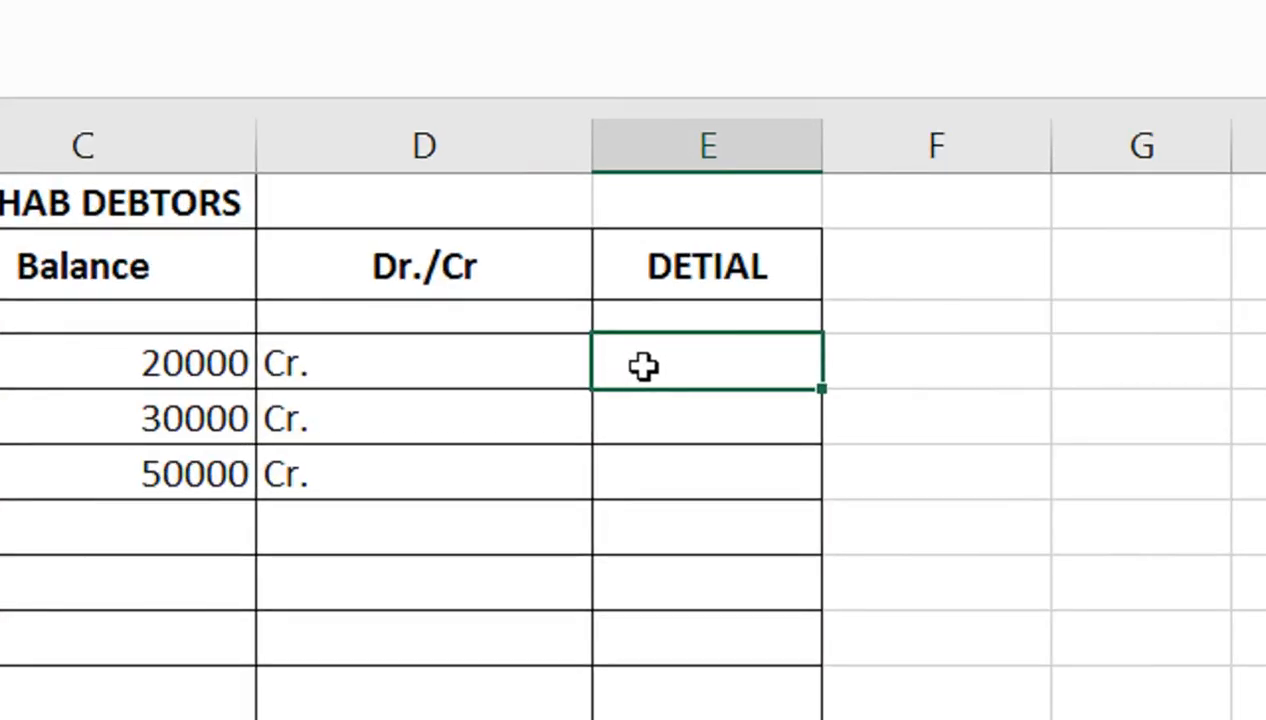
{"action": "type", "text": "CLICK JU"}
{"action": "key", "text": "BackSpace"}
{"action": "key", "text": "BackSpace"}
{"action": "type", "text": "JUMP TO SHEET"}
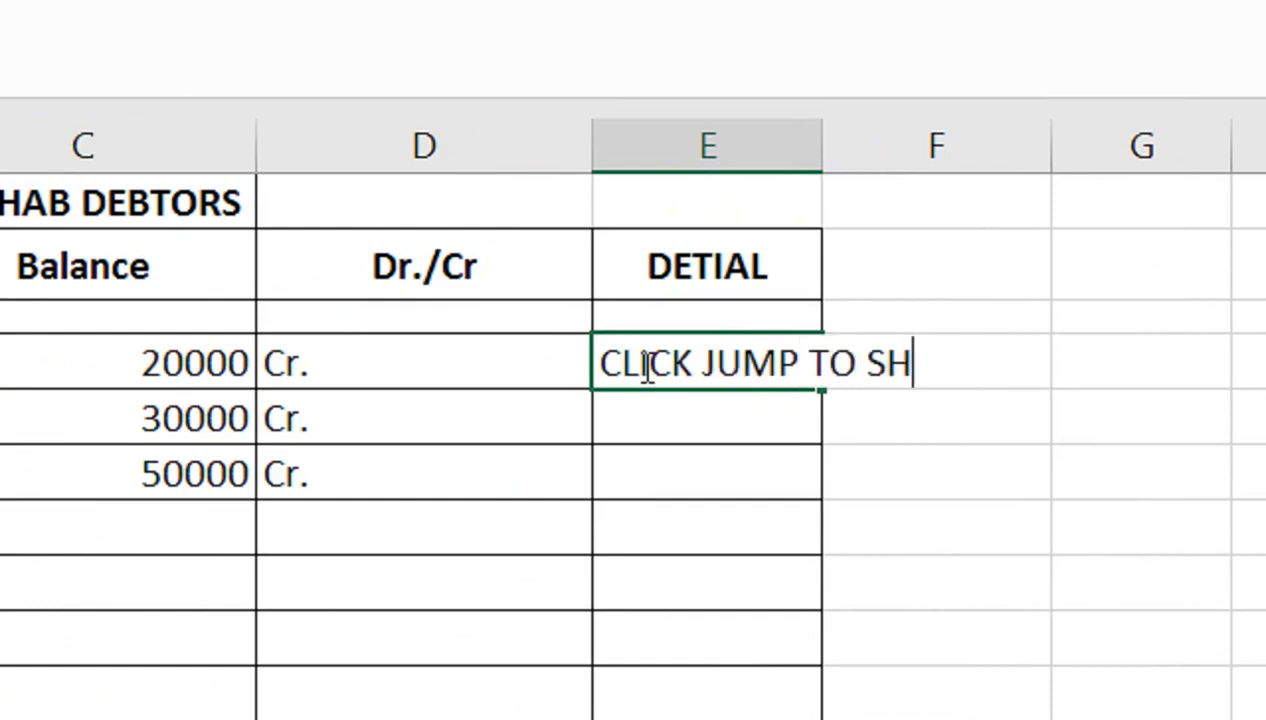
{"action": "left_click", "coordinate": [740, 284]}
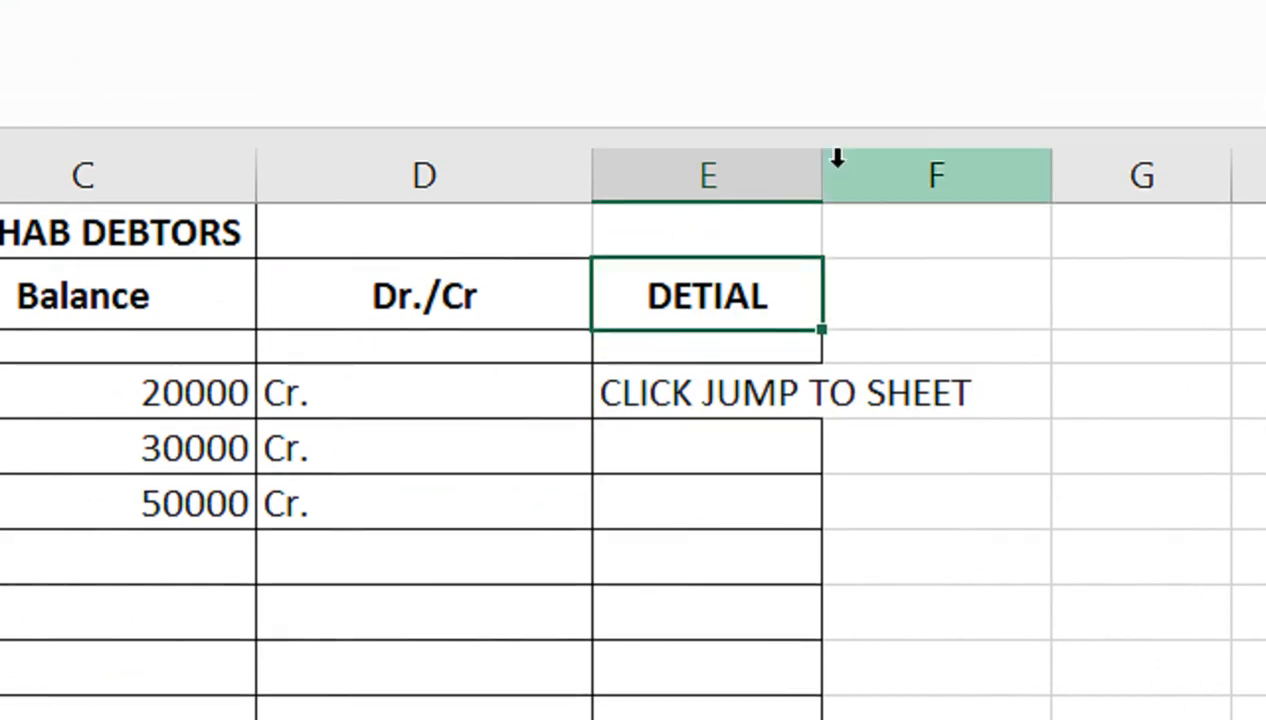
{"action": "left_click", "coordinate": [834, 132]}
{"action": "double_click", "coordinate": [824, 132]}
{"action": "left_click", "coordinate": [834, 132]}
Hyperlink the E4 text to cell A1 of the RI sheet, follow the link to test it, and return to Sheet1.
{"action": "left_click", "coordinate": [777, 404]}
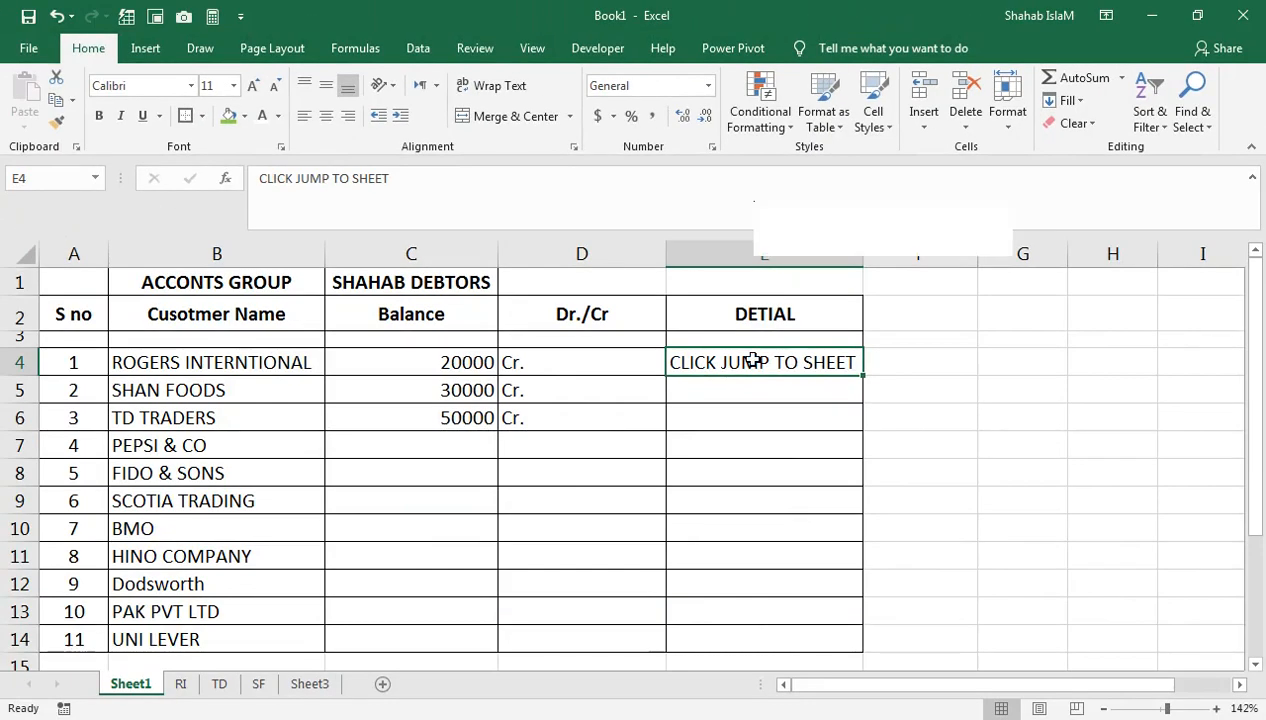
{"action": "right_click", "coordinate": [765, 400]}
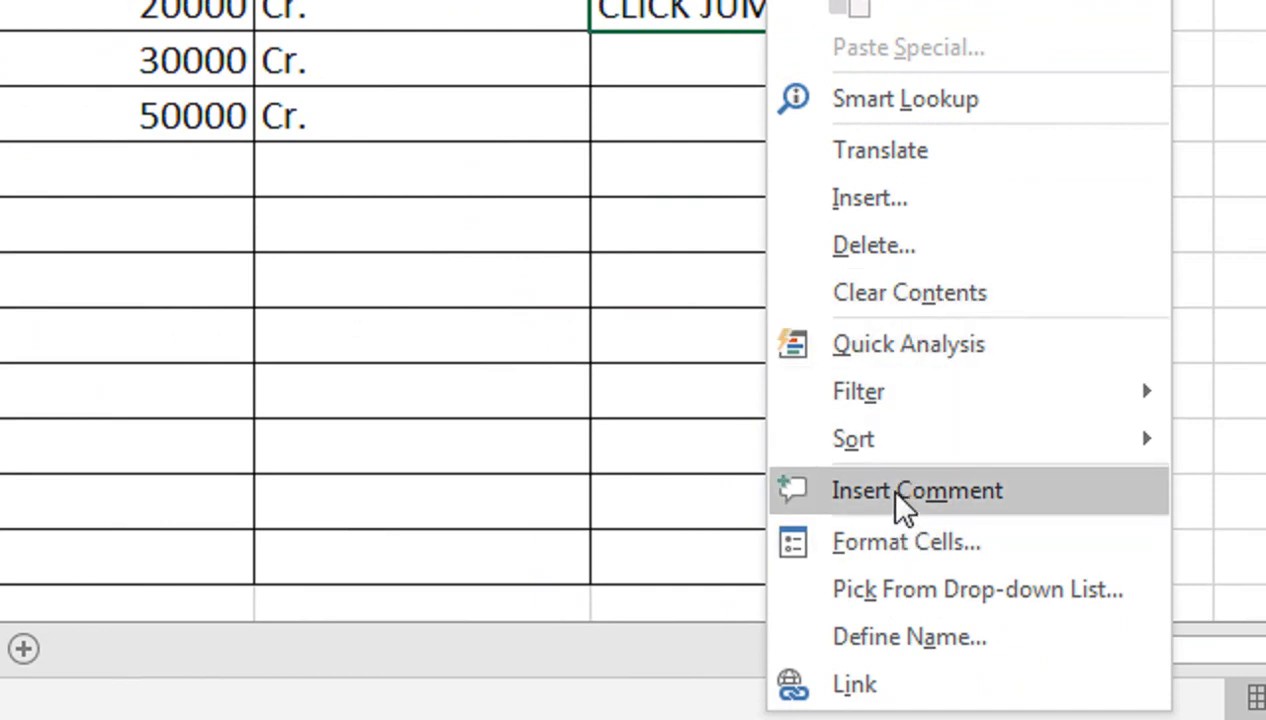
{"action": "left_click", "coordinate": [860, 684]}
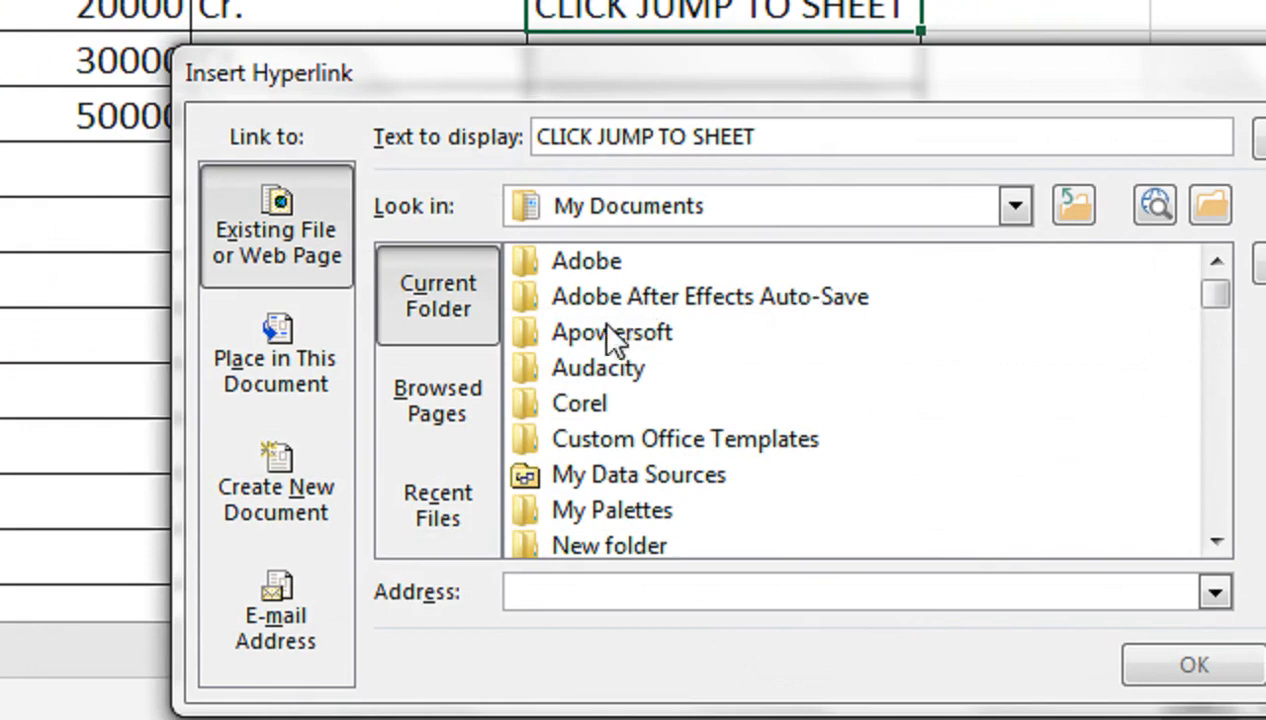
{"action": "left_click", "coordinate": [302, 368]}
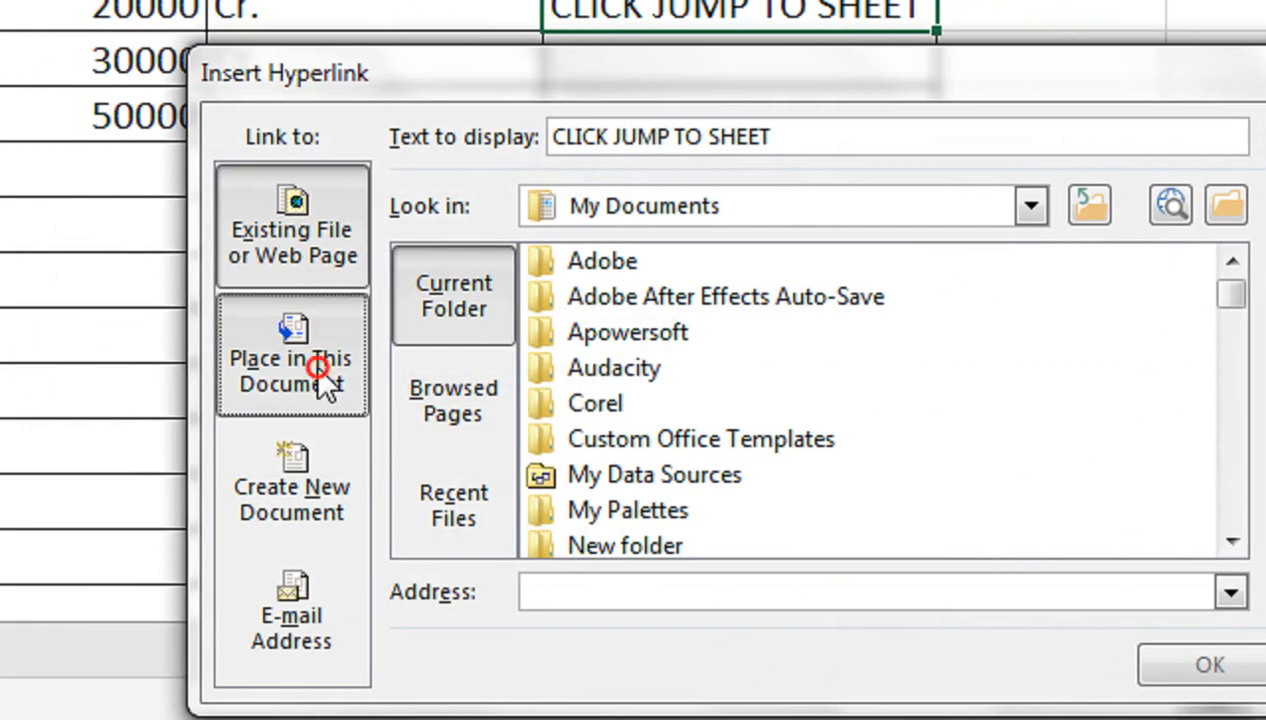
{"action": "left_click", "coordinate": [485, 385]}
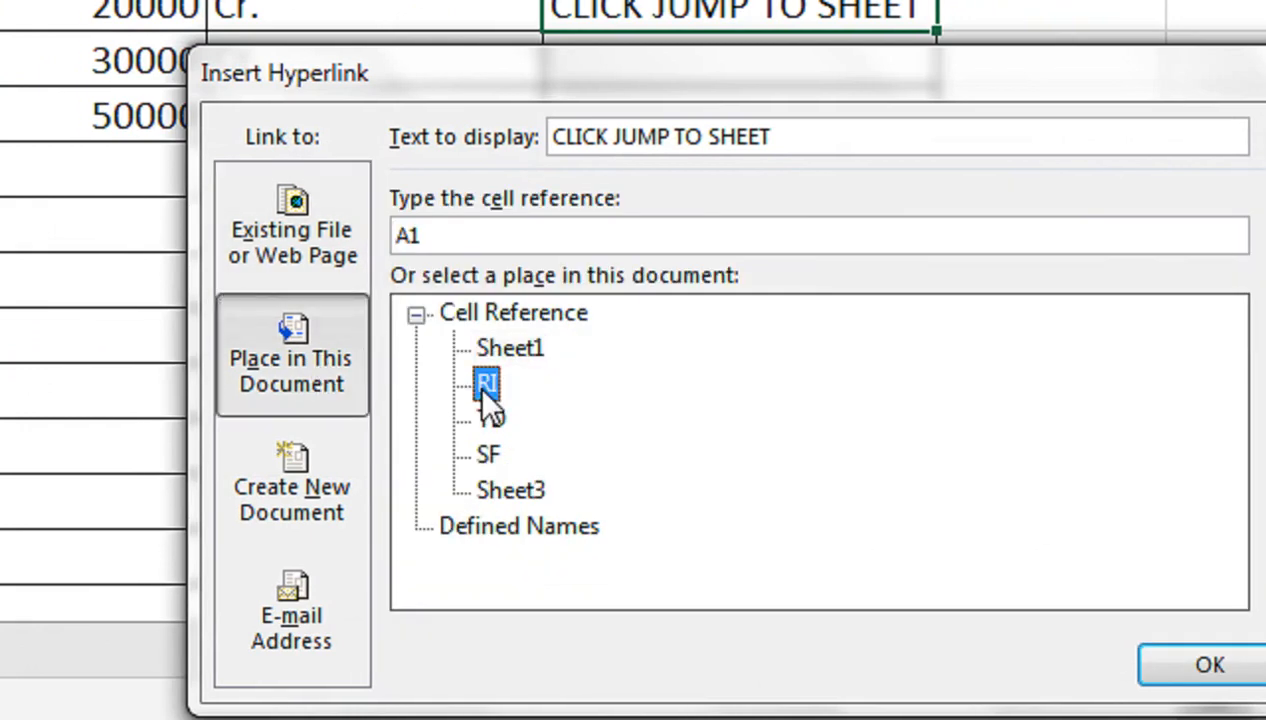
{"action": "left_click", "coordinate": [1180, 670]}
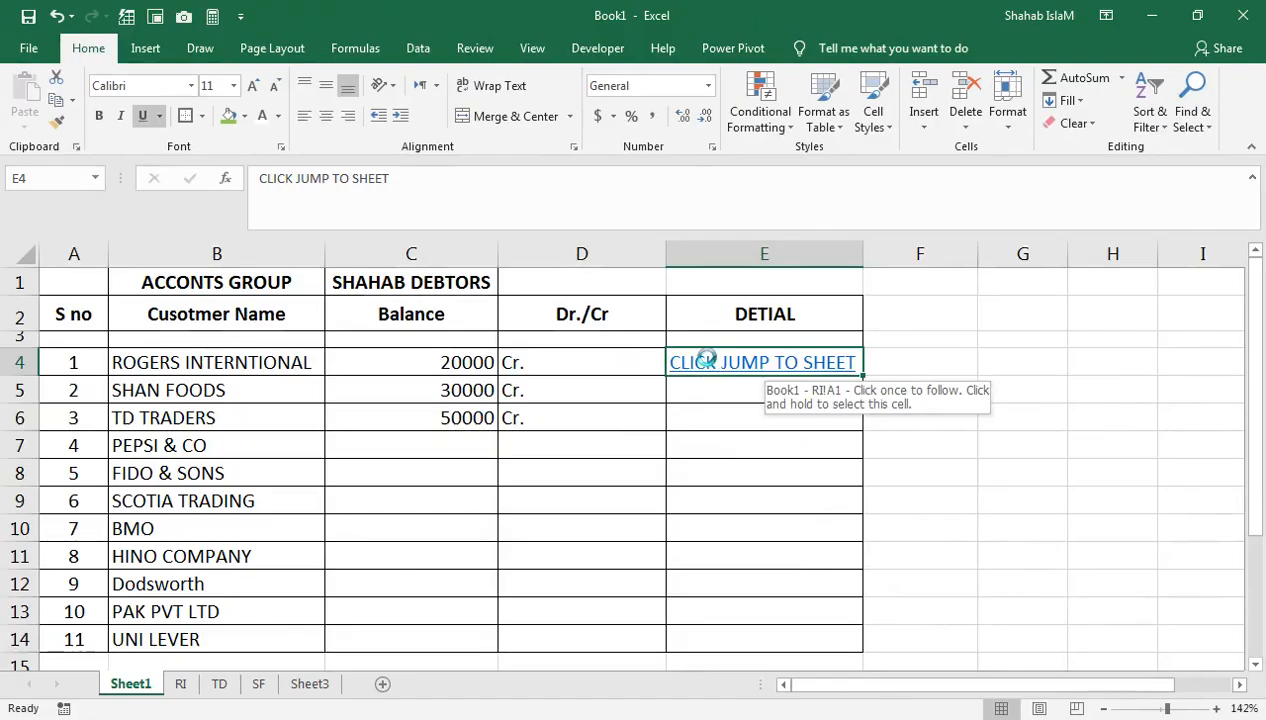
{"action": "left_click", "coordinate": [578, 390]}
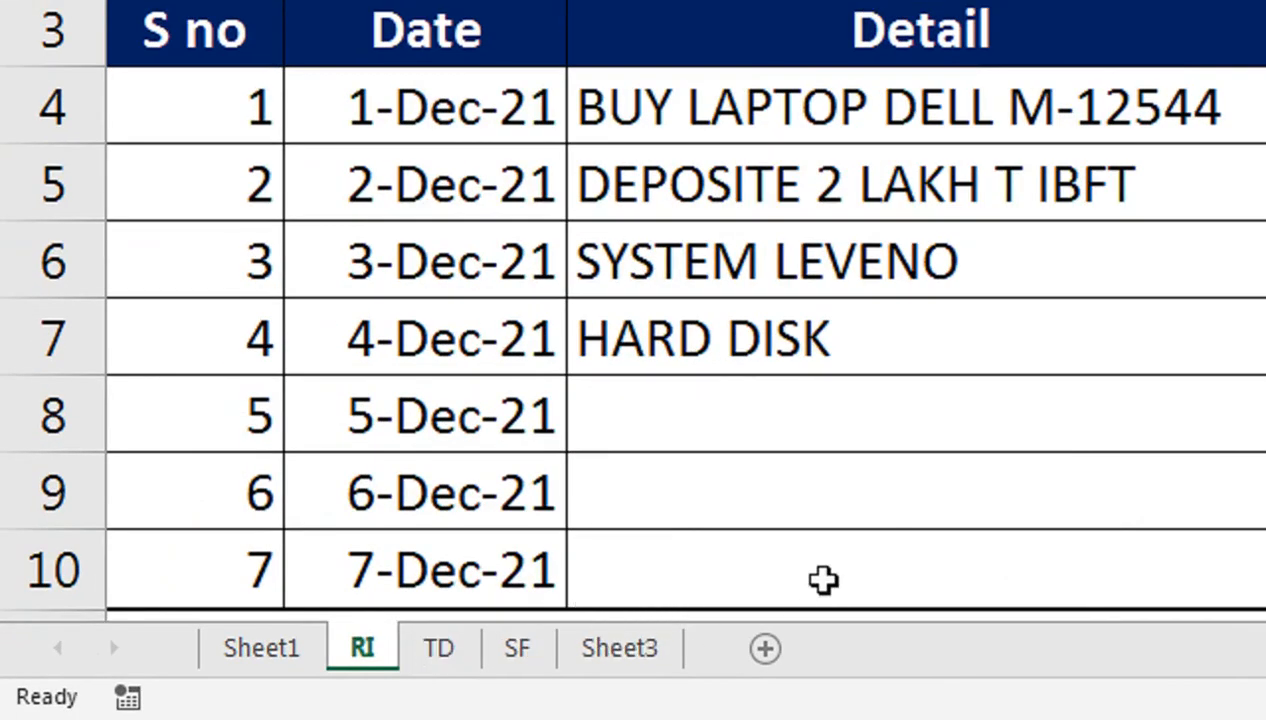
{"action": "left_click", "coordinate": [290, 655]}
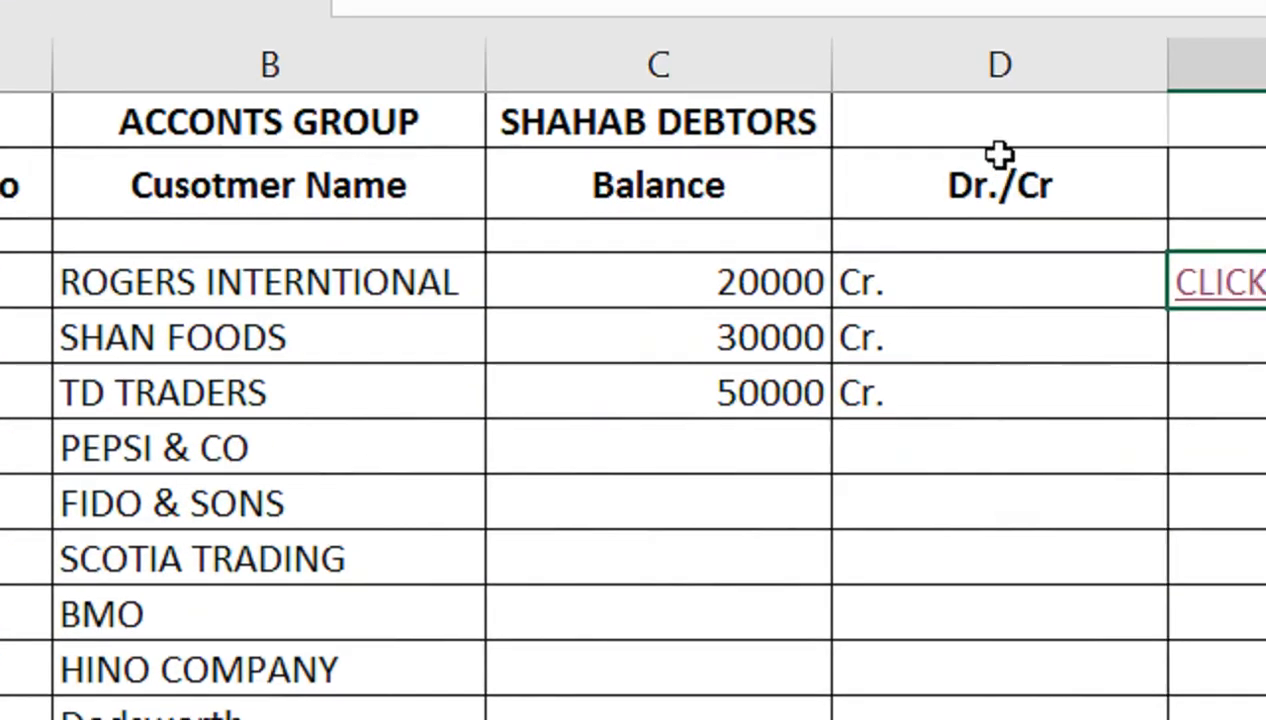
Enter CLICK JUMP TO SHEET in E5 and fill it down through E14.
{"action": "left_click_drag", "start_coordinate": [1190, 179], "coordinate": [74, 189]}
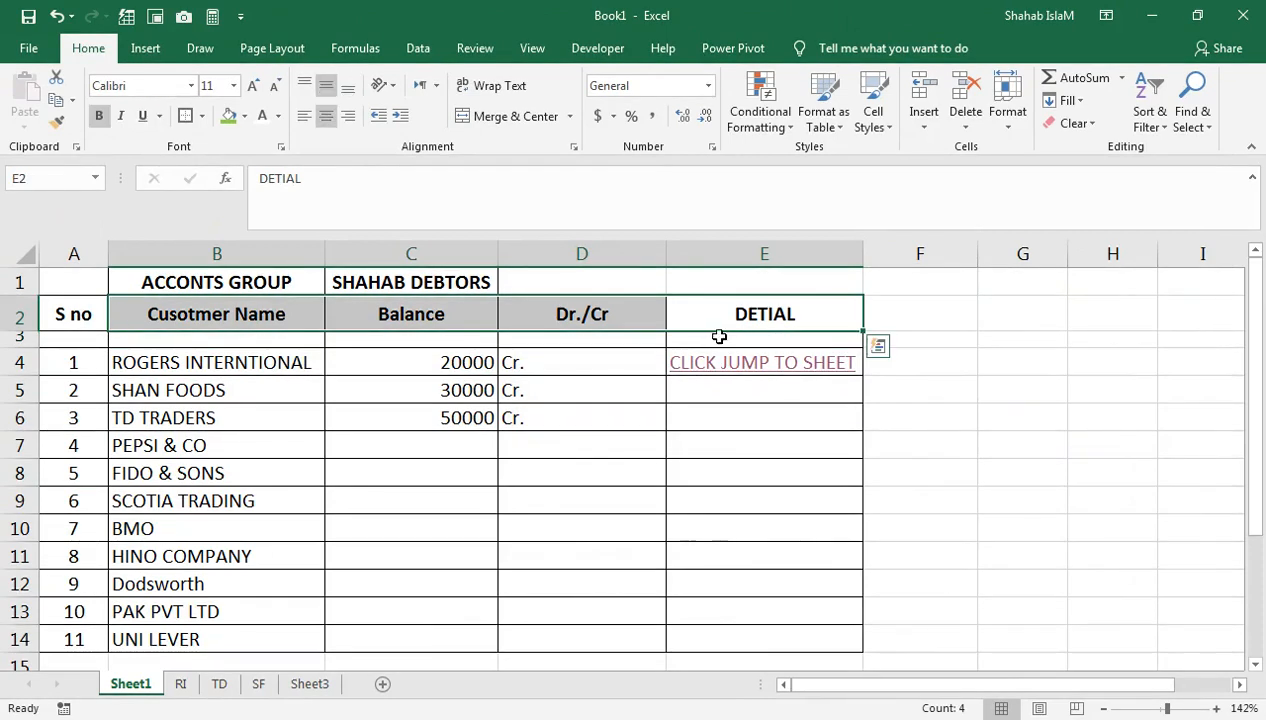
{"action": "left_click", "coordinate": [828, 388]}
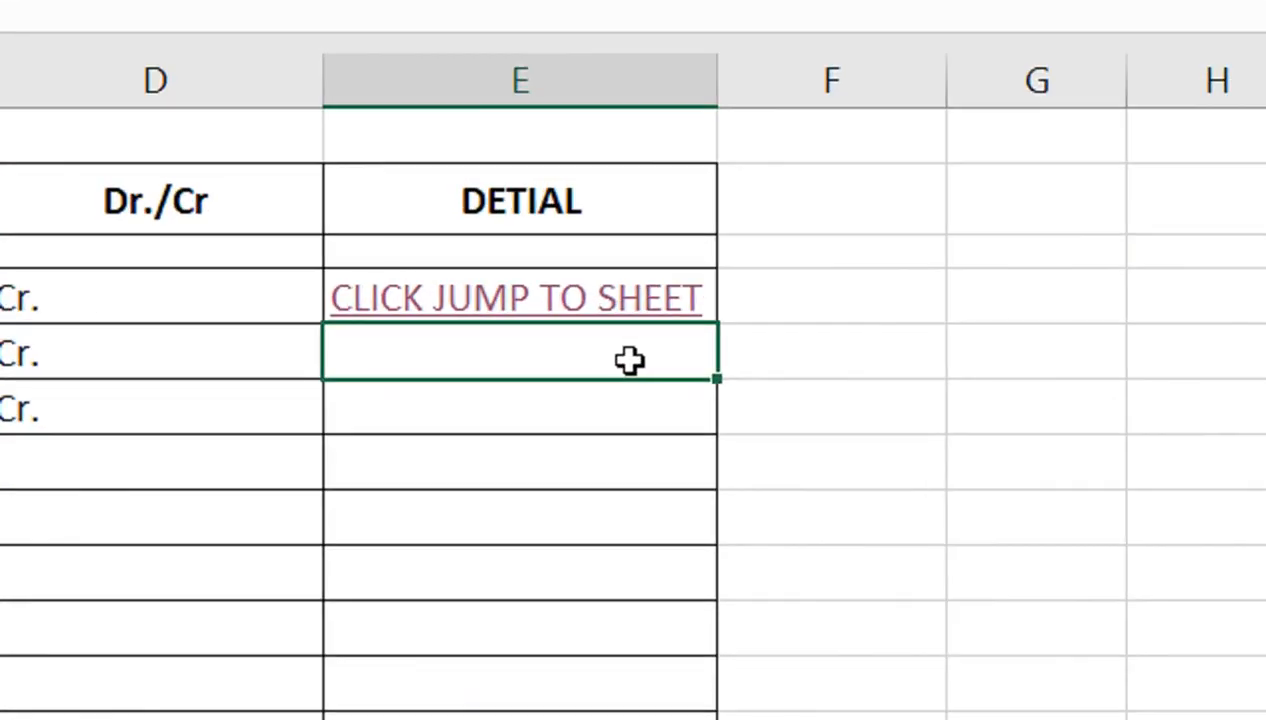
{"action": "type", "text": "CLICK JUMP TO SHEET"}
{"action": "key", "text": "Return"}
{"action": "key", "text": "Up"}
{"action": "key", "text": "shift+Down"}
{"action": "key", "text": "shift+Down"}
{"action": "key", "text": "shift+Down"}
{"action": "key", "text": "shift+Down"}
{"action": "key", "text": "shift+Down"}
{"action": "key", "text": "shift+Down"}
{"action": "key", "text": "shift+Down"}
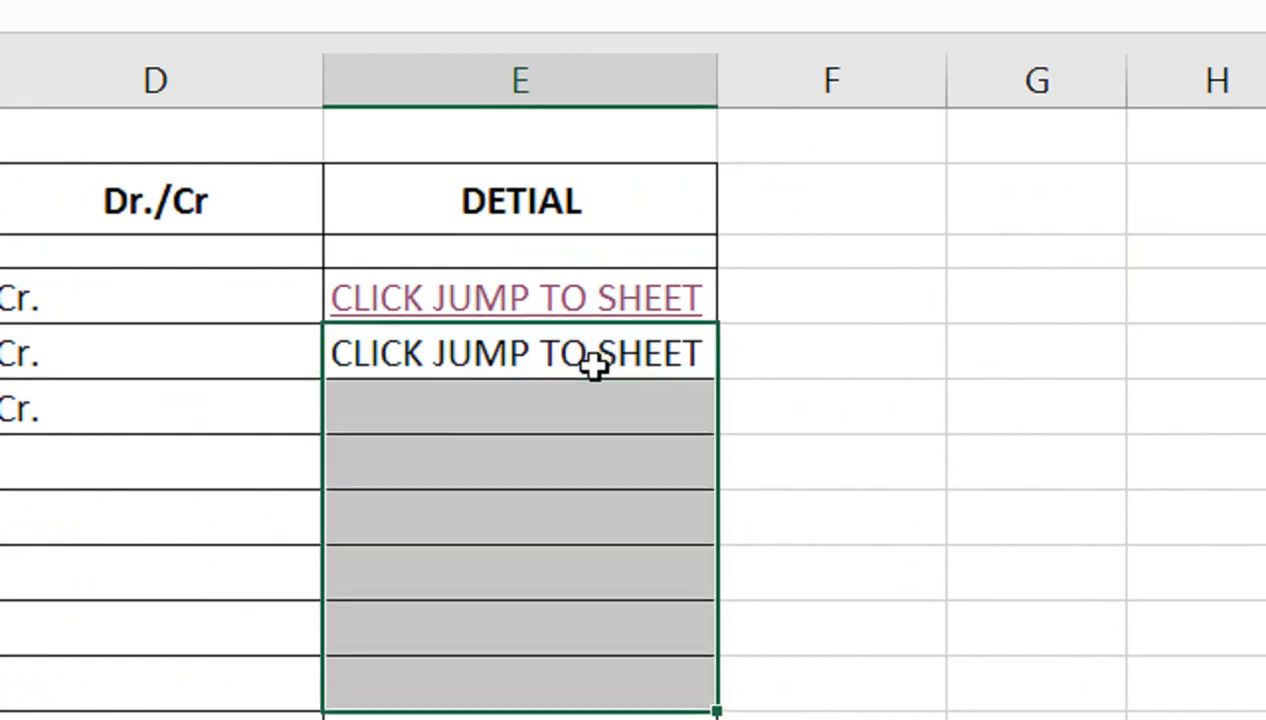
{"action": "key", "text": "ctrl+d"}
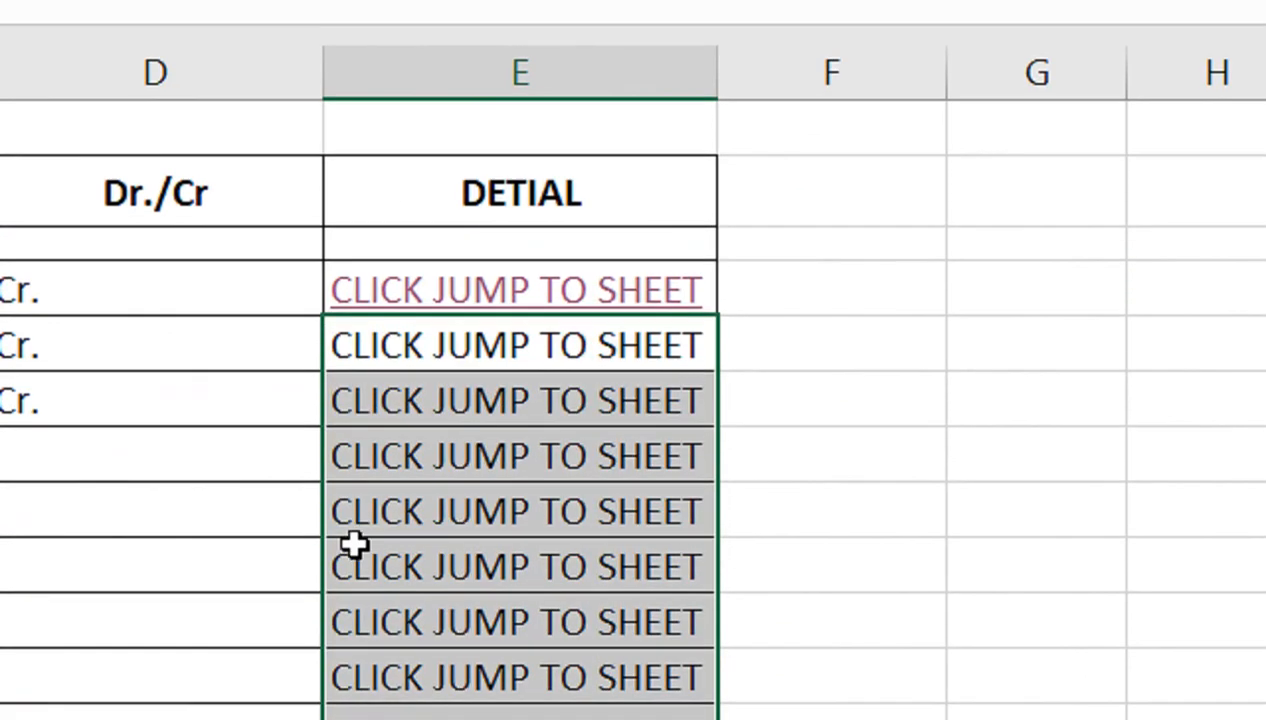
{"action": "right_click", "coordinate": [466, 368]}
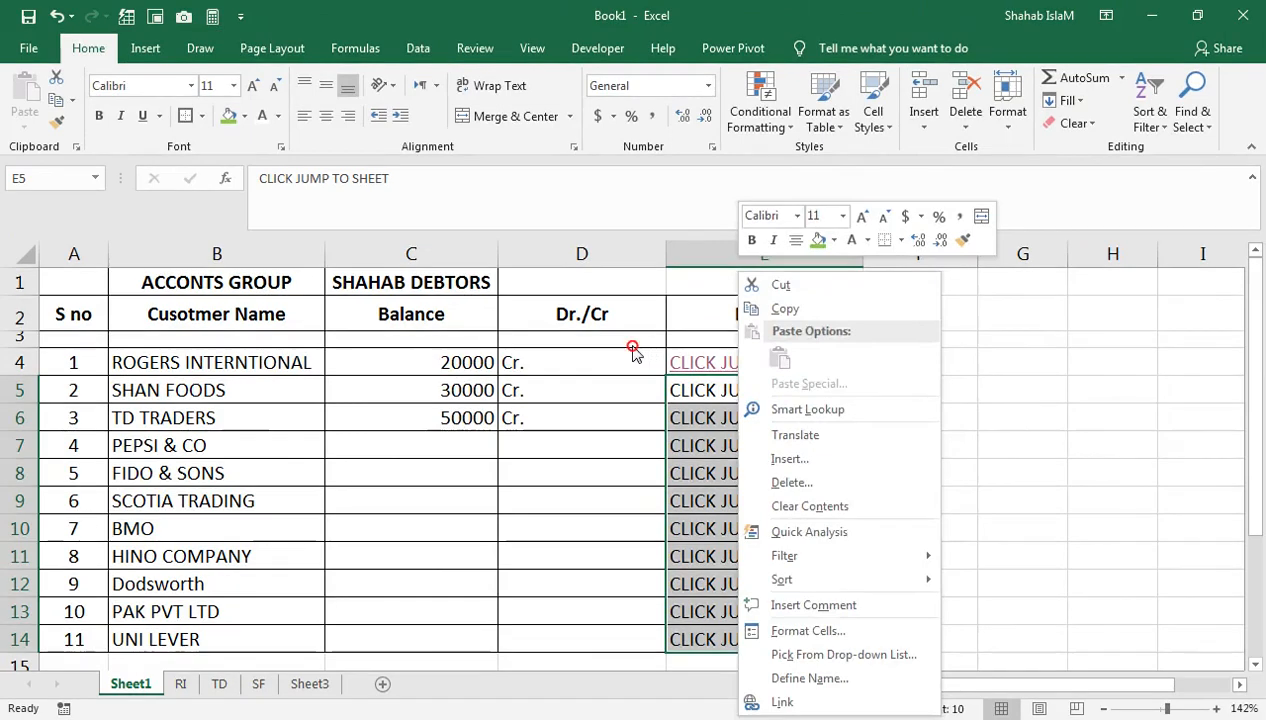
{"action": "key", "text": "Escape"}
Fill the header row A2:E2 of the debtors list with black.
{"action": "left_click_drag", "start_coordinate": [73, 318], "coordinate": [705, 332]}
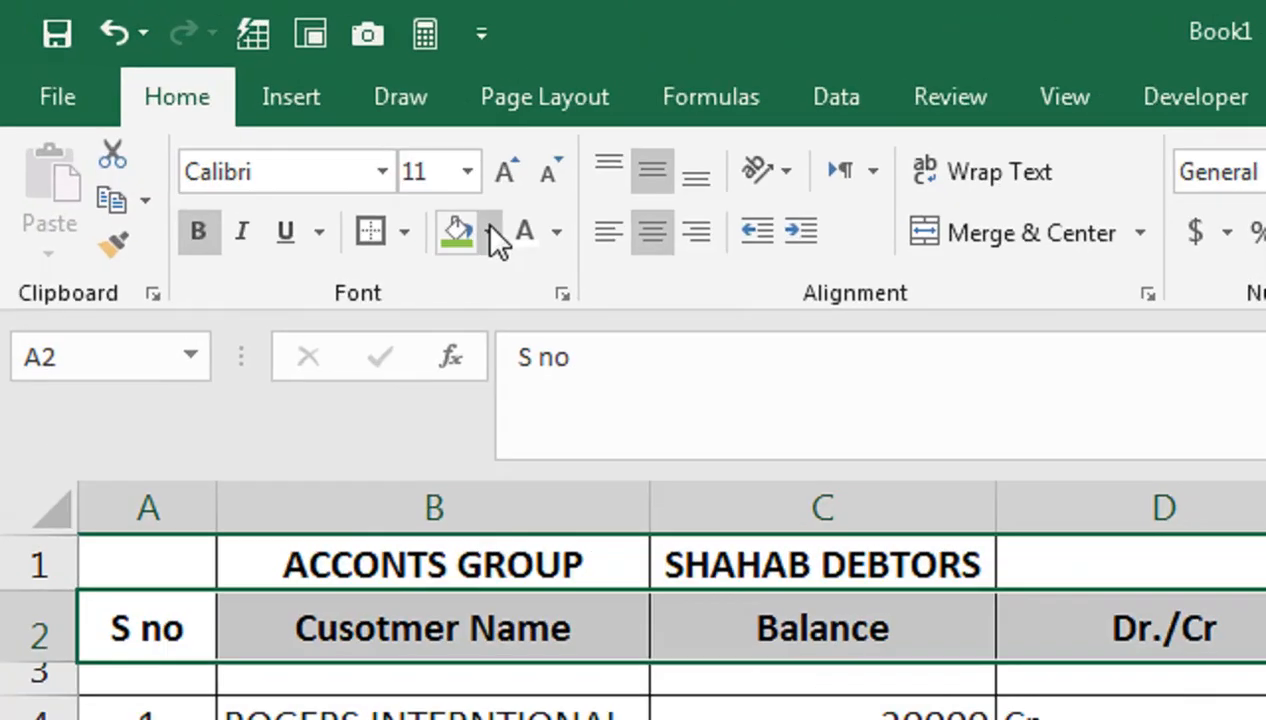
{"action": "left_click", "coordinate": [490, 232]}
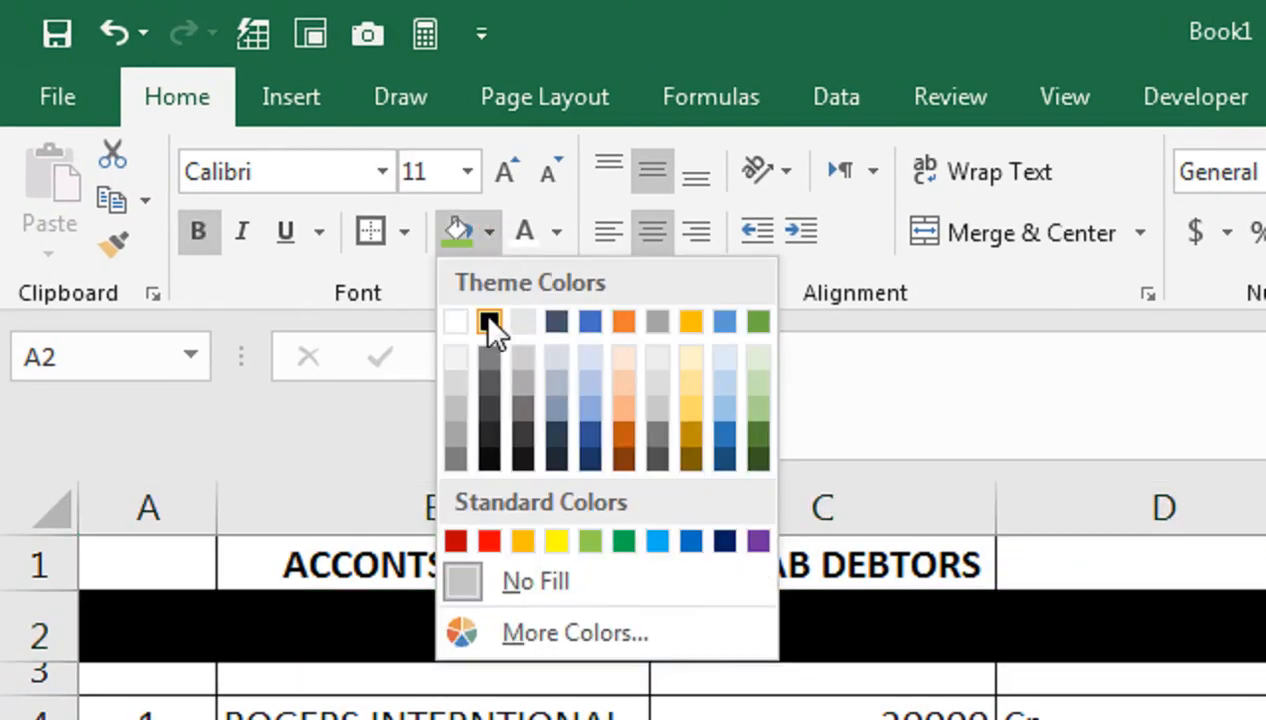
{"action": "left_click", "coordinate": [484, 316]}
Give the title cells B1 and C1 a dark blue fill with white text.
{"action": "left_click", "coordinate": [310, 550]}
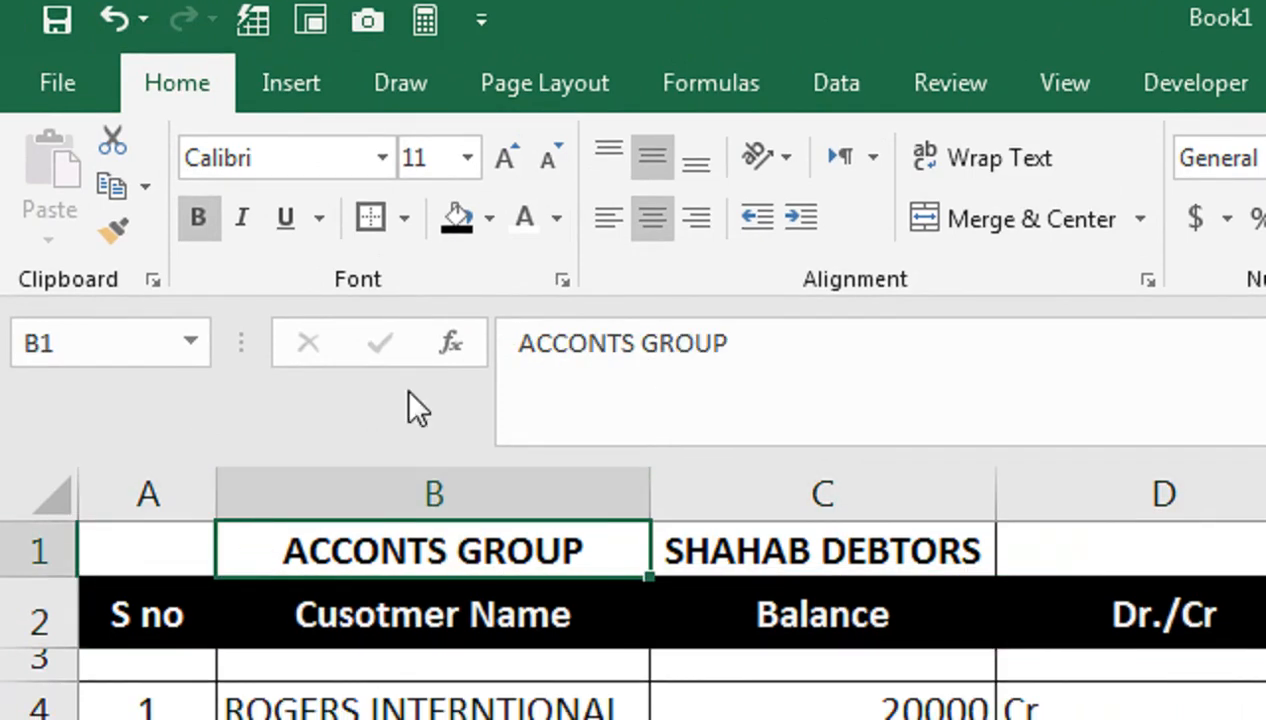
{"action": "left_click", "coordinate": [489, 232]}
{"action": "left_click", "coordinate": [725, 527]}
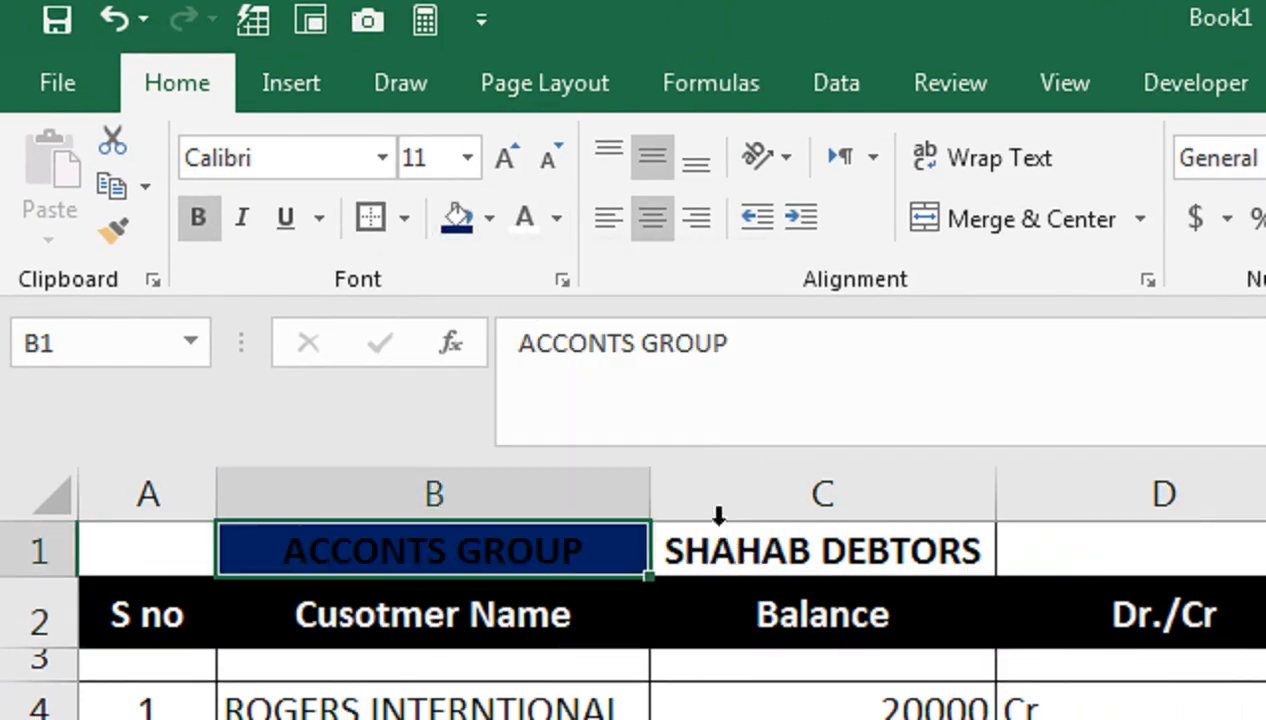
{"action": "left_click", "coordinate": [522, 218]}
{"action": "left_click", "coordinate": [795, 497]}
{"action": "left_click", "coordinate": [527, 168]}
{"action": "left_click", "coordinate": [458, 165]}
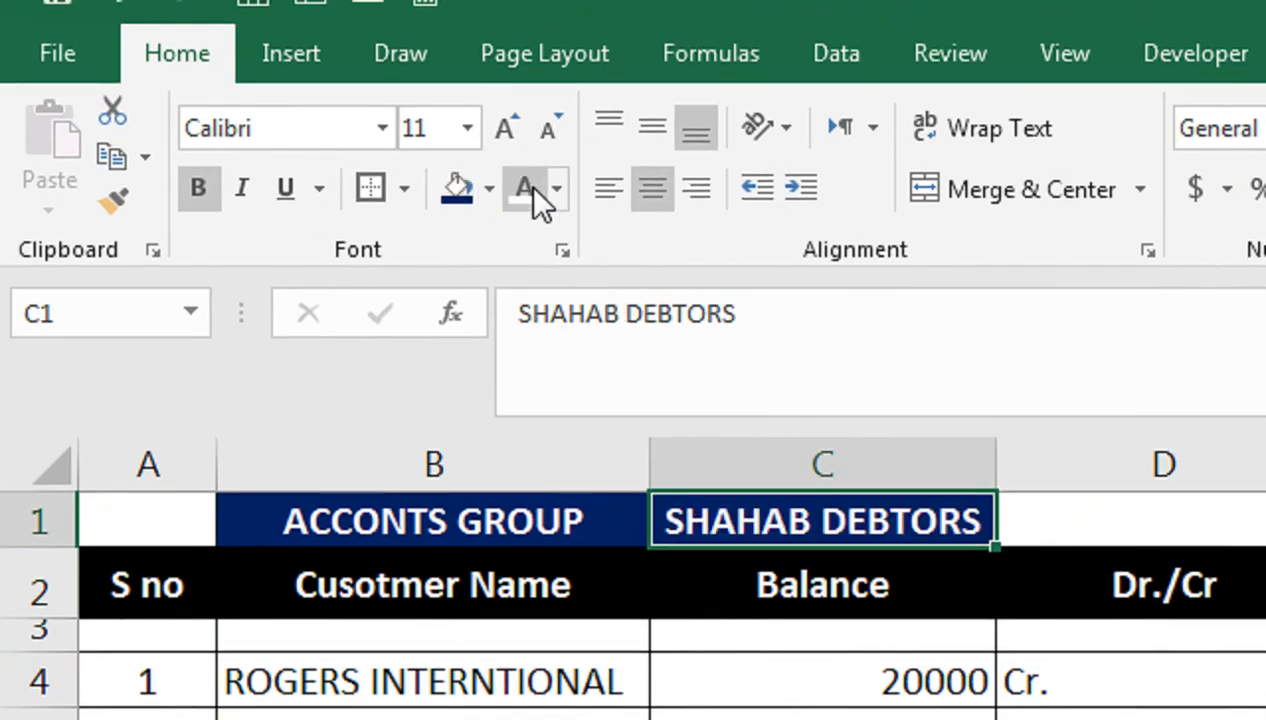
Review the debtors list on Sheet1 and look through the SF, TD and RI account sheets.
{"action": "left_click", "coordinate": [760, 713]}
{"action": "left_click", "coordinate": [1015, 563]}
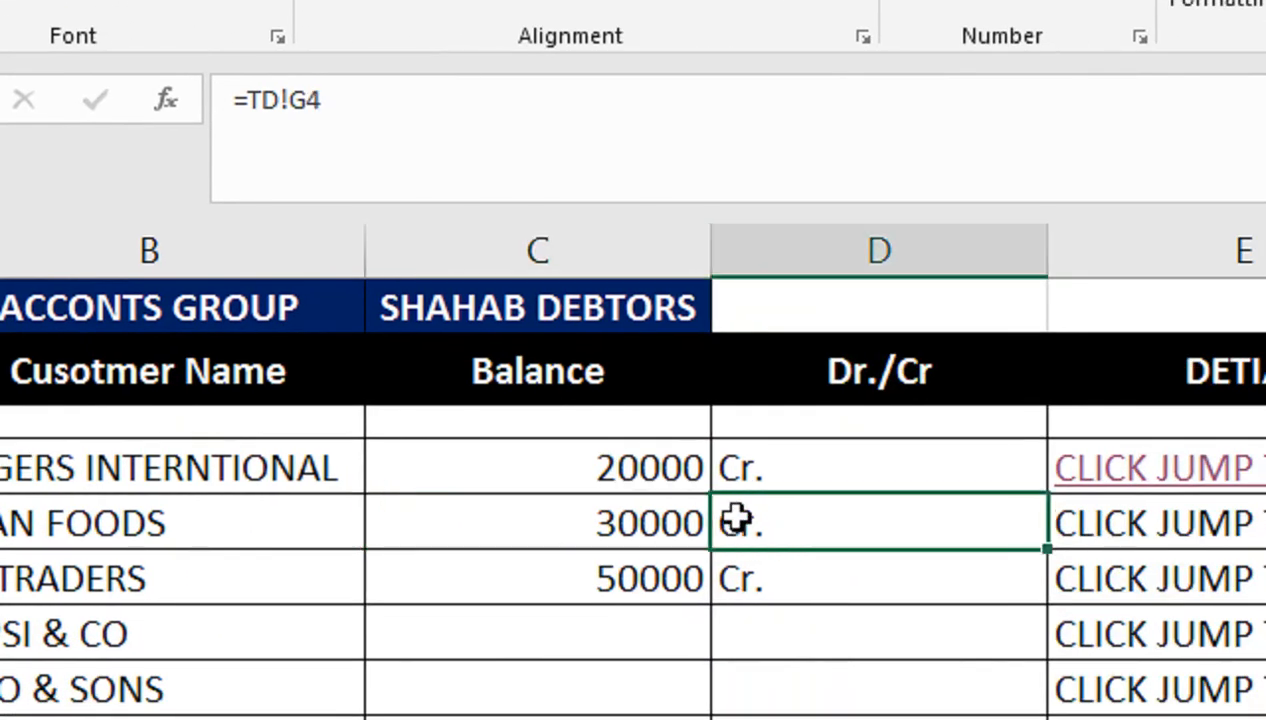
{"action": "left_click", "coordinate": [881, 514]}
{"action": "left_click", "coordinate": [85, 578]}
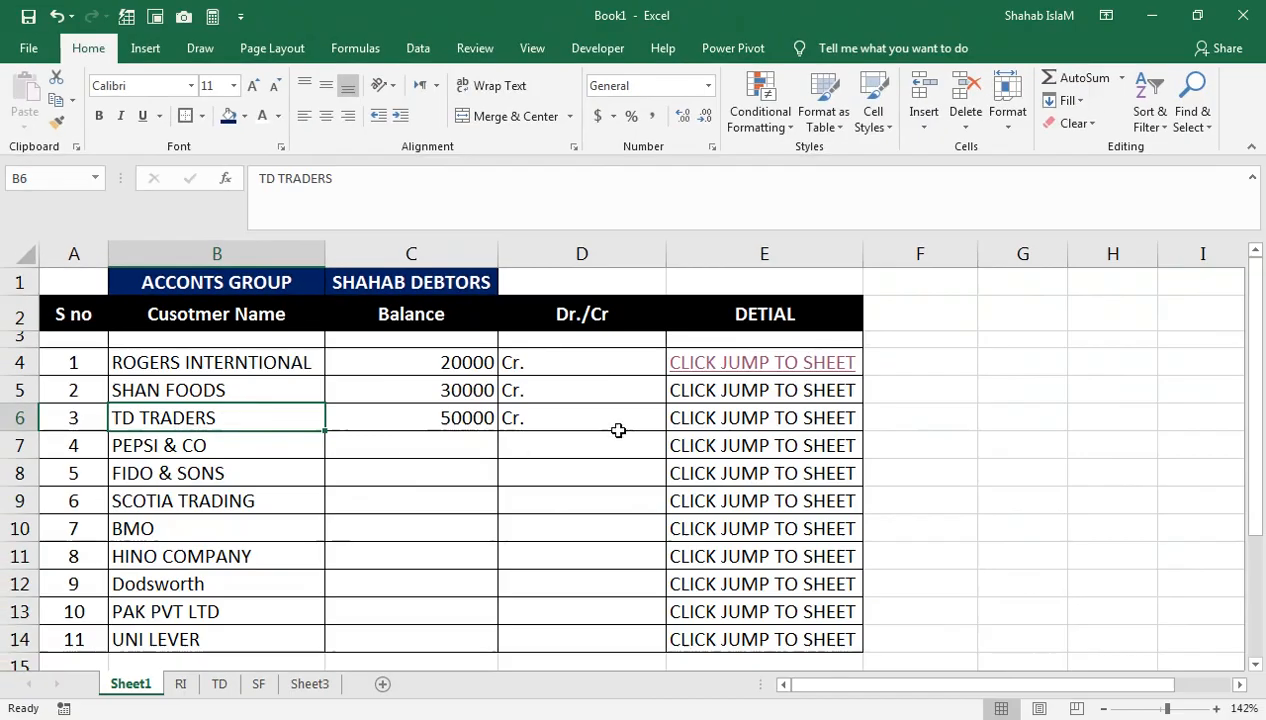
{"action": "left_click", "coordinate": [451, 589]}
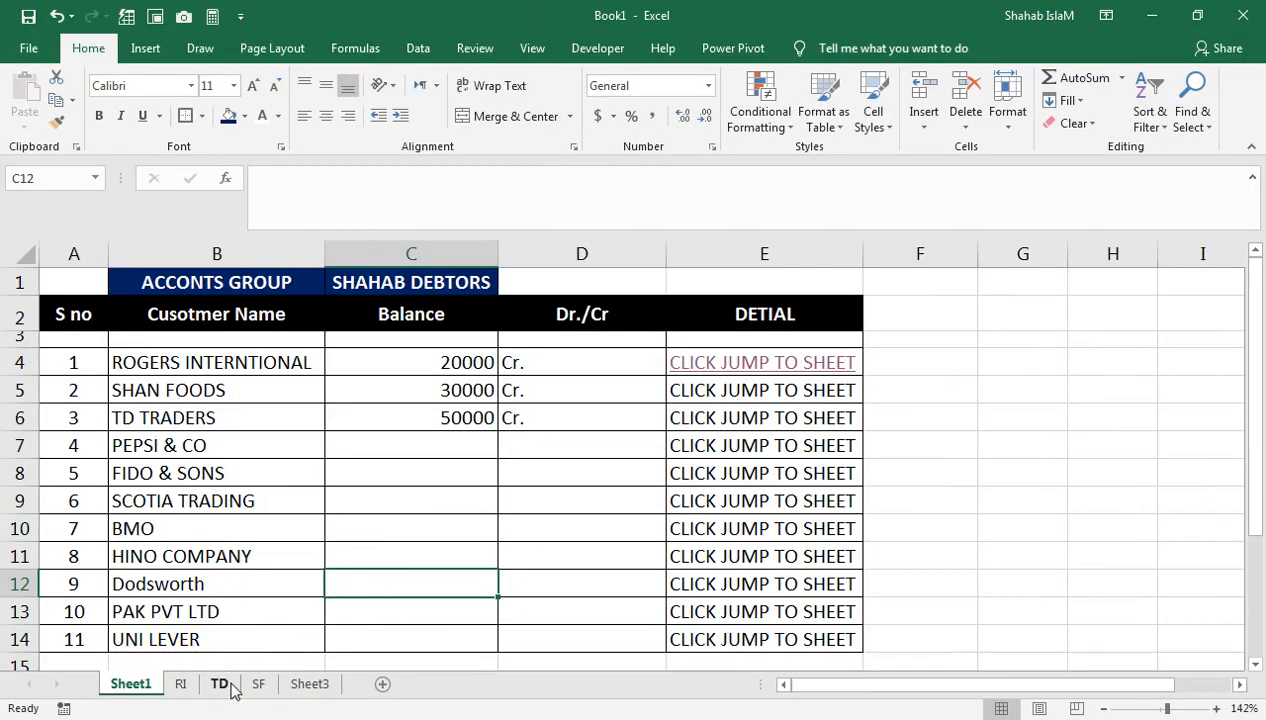
{"action": "left_click", "coordinate": [257, 684]}
{"action": "left_click", "coordinate": [223, 686]}
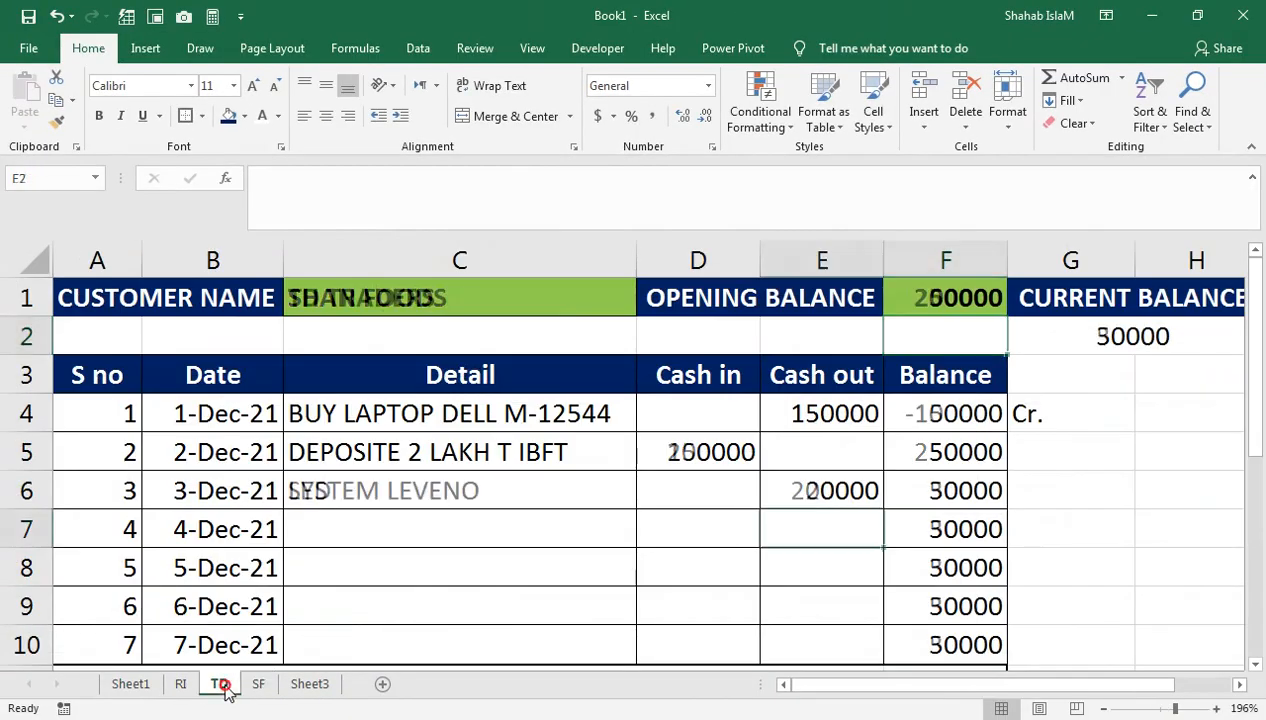
{"action": "left_click", "coordinate": [184, 686]}
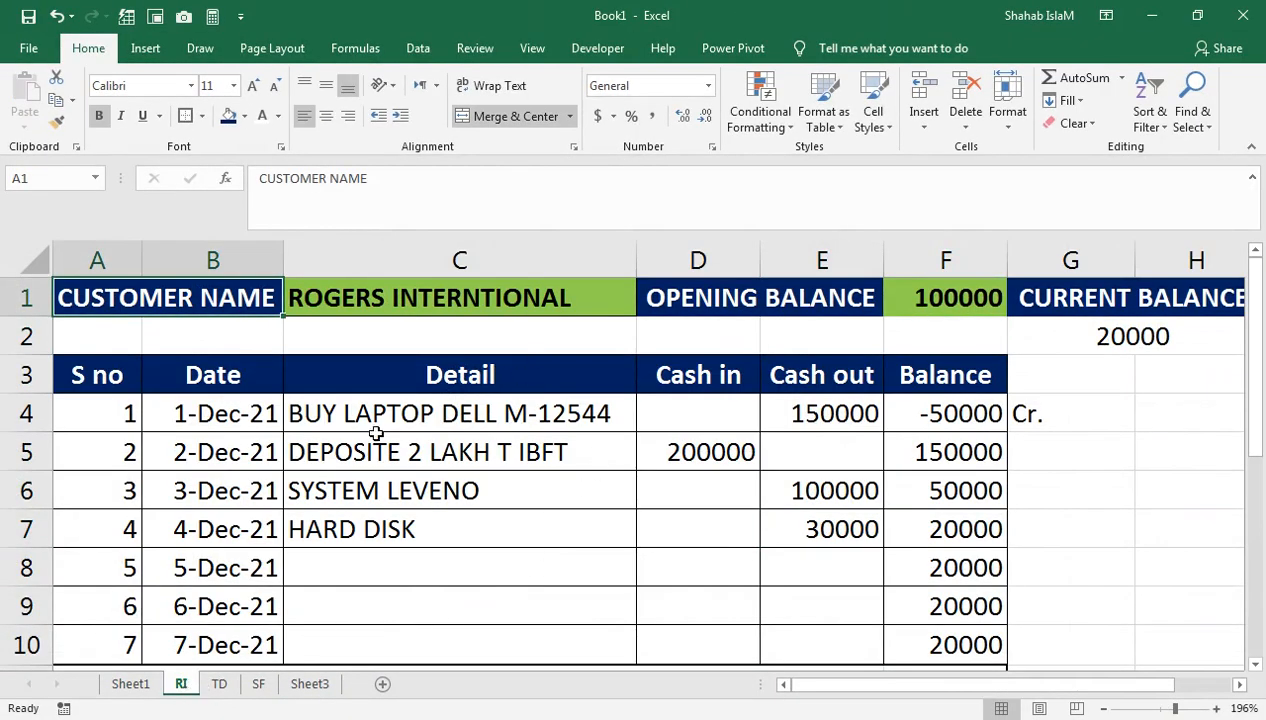